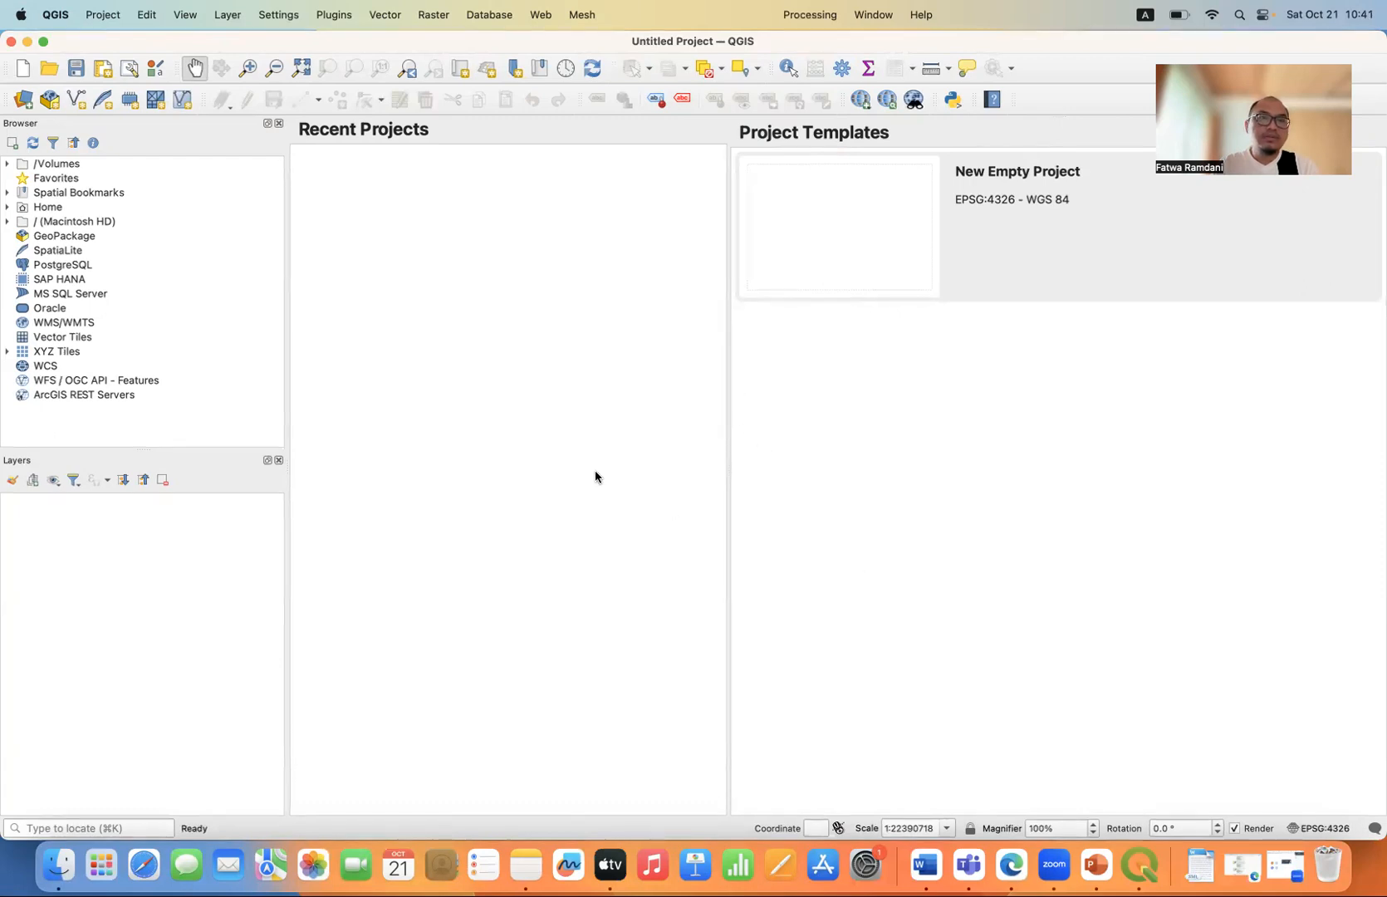
Switch to Microsoft Edge and open the GHSL download page for the GHS population grid (R2023).
{"action": "left_click", "coordinate": [1012, 869]}
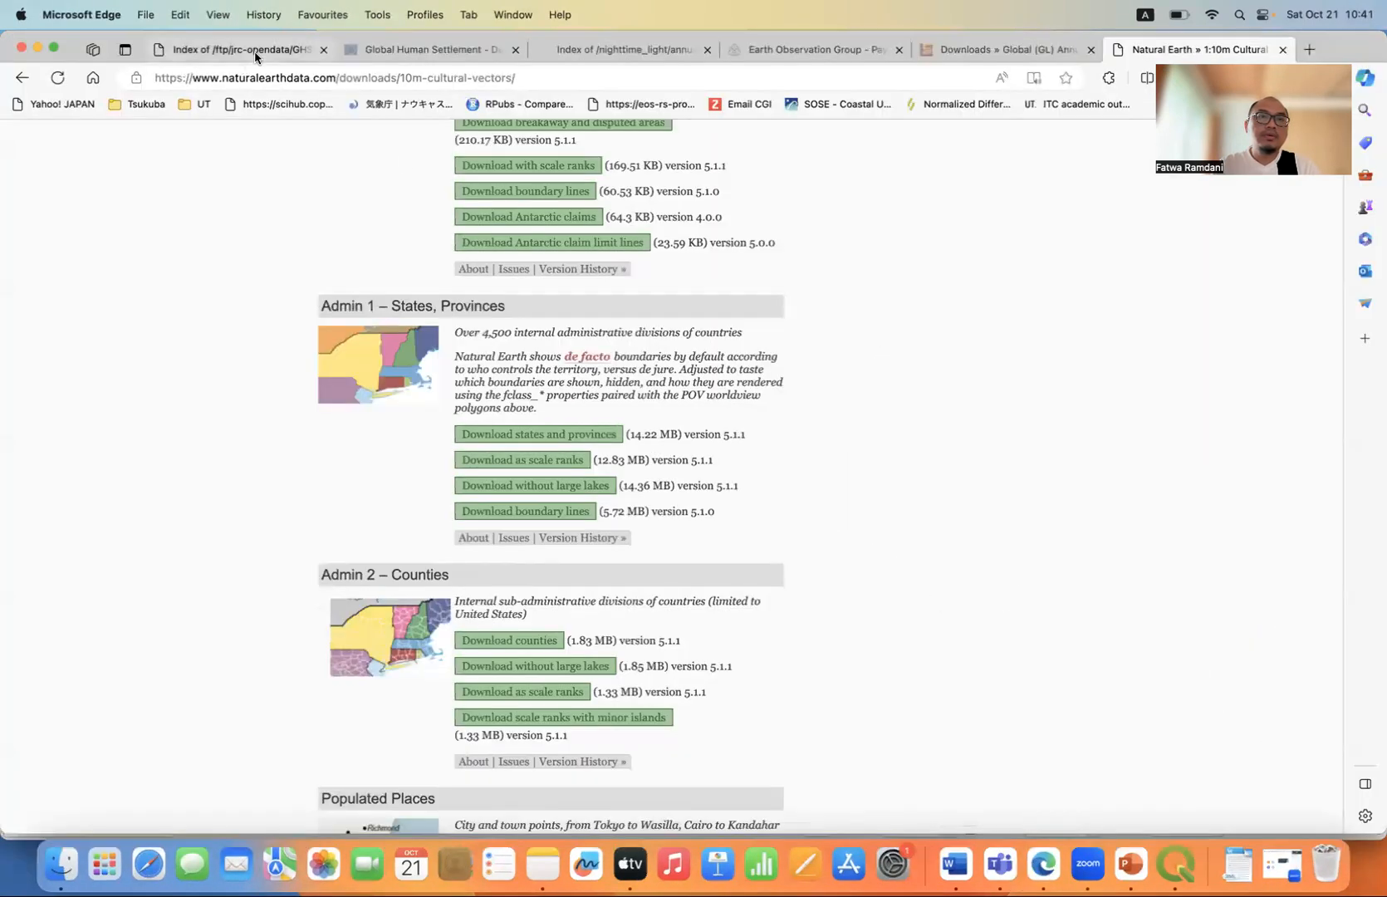
{"action": "left_click", "coordinate": [255, 56]}
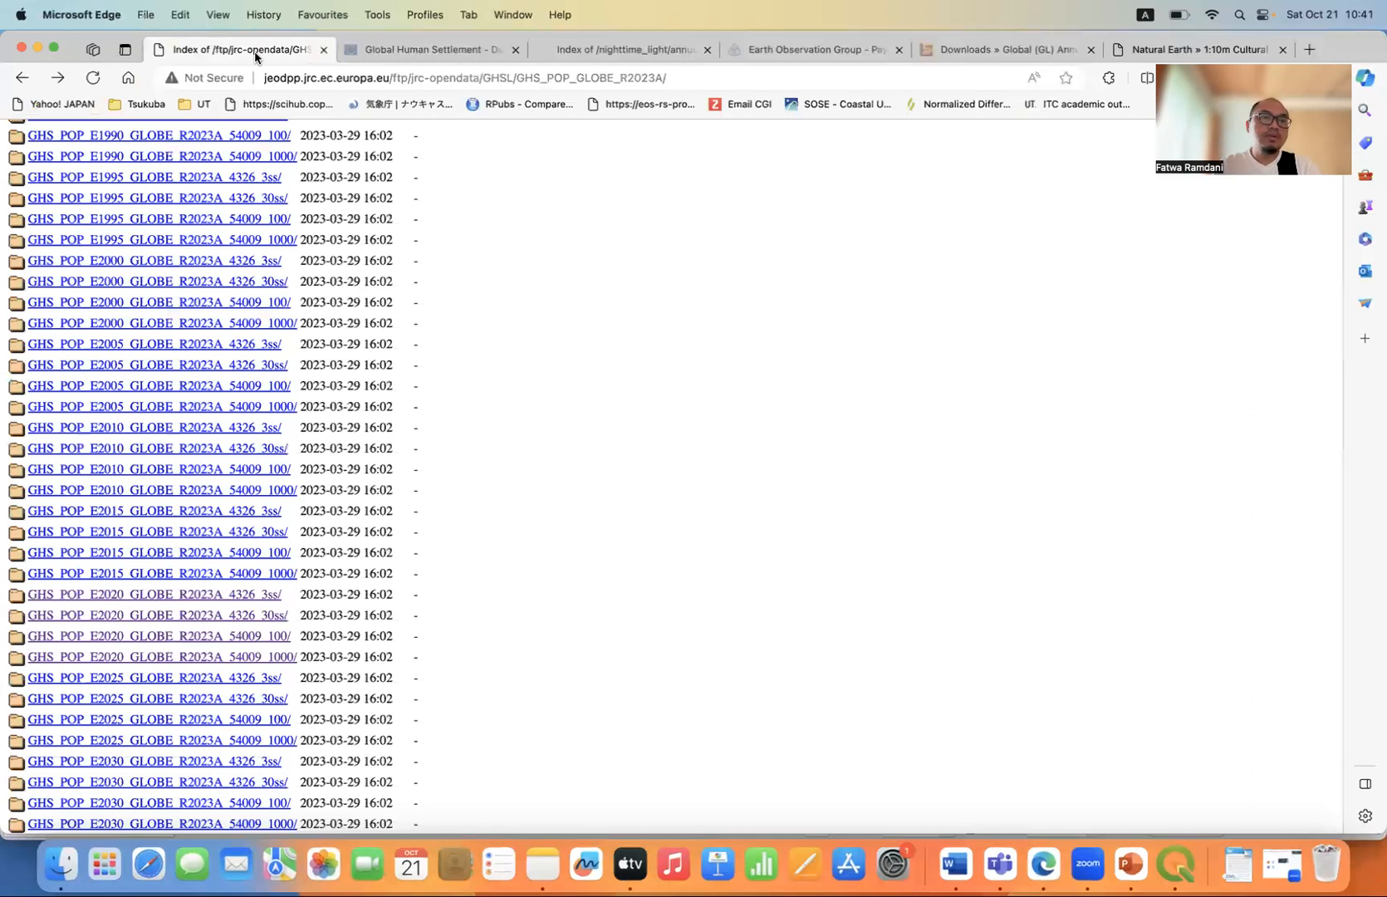
{"action": "left_click", "coordinate": [406, 50]}
{"action": "scroll", "coordinate": [158, 314], "scroll_direction": "up", "scroll_amount": 10}
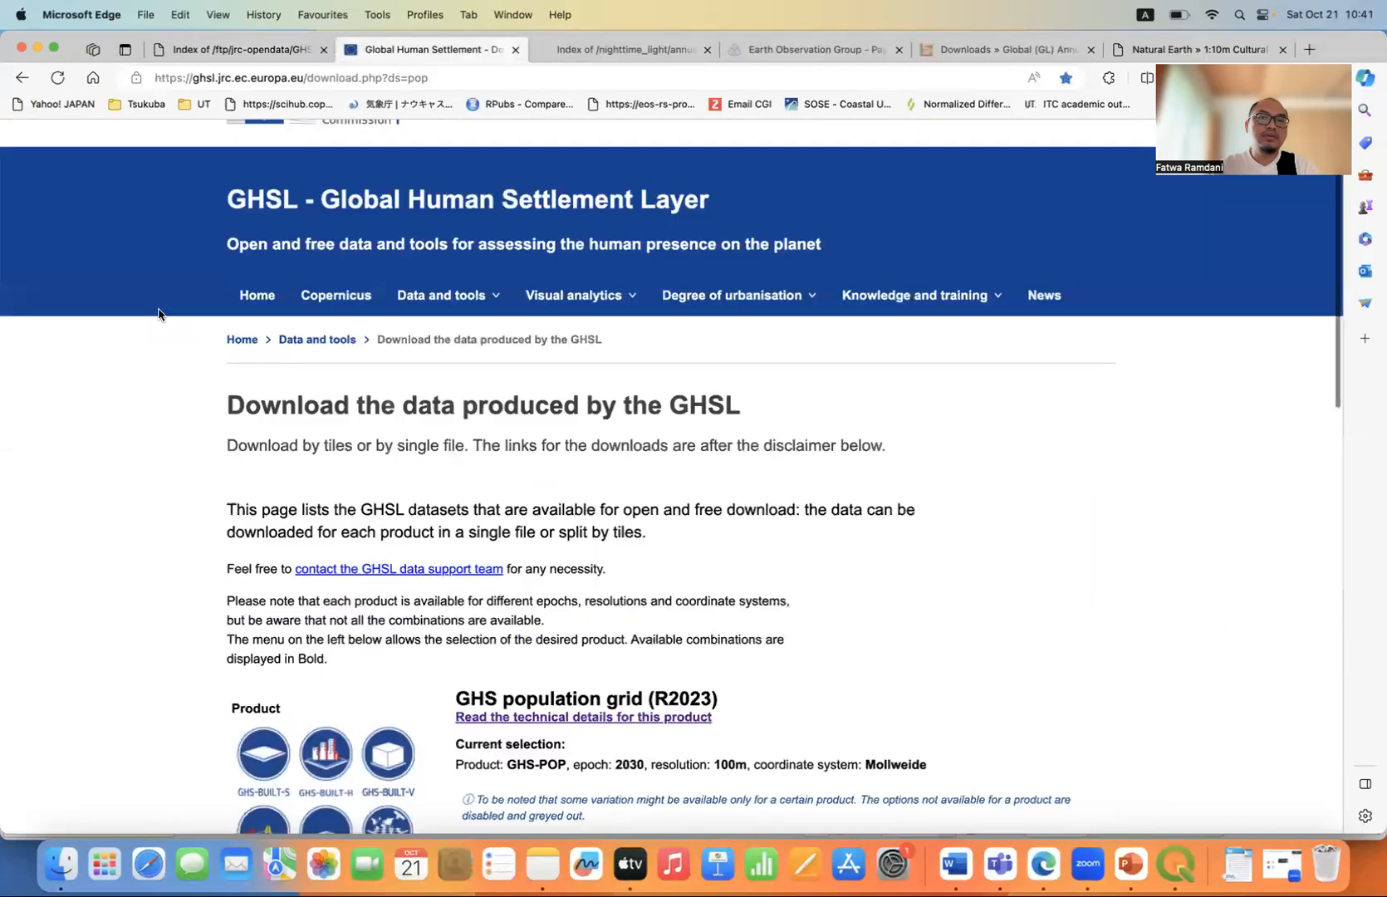
{"action": "scroll", "coordinate": [158, 314], "scroll_direction": "up", "scroll_amount": 1}
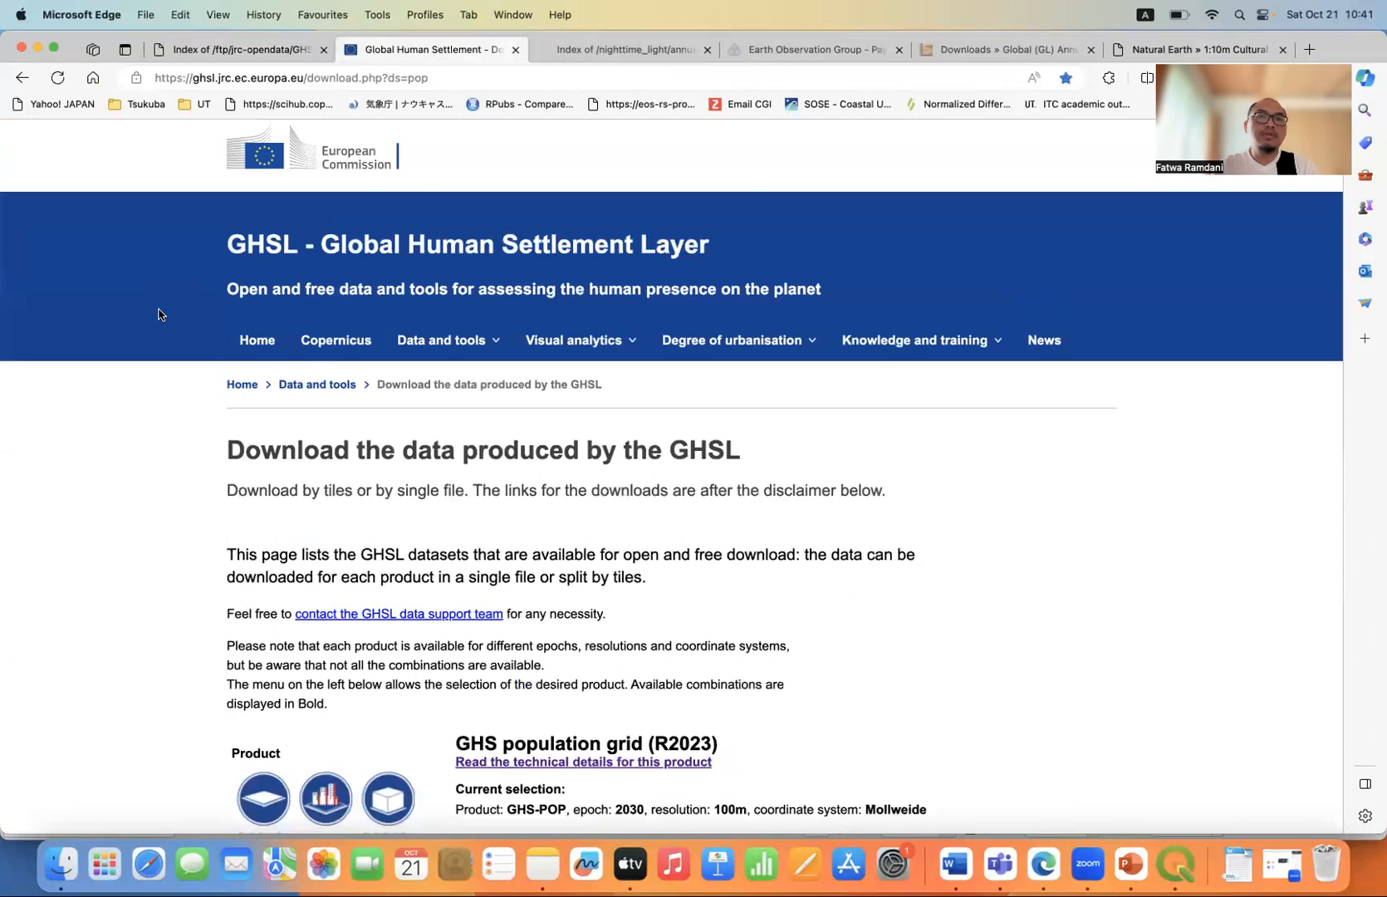
{"action": "left_click", "coordinate": [442, 81]}
{"action": "left_click", "coordinate": [111, 453]}
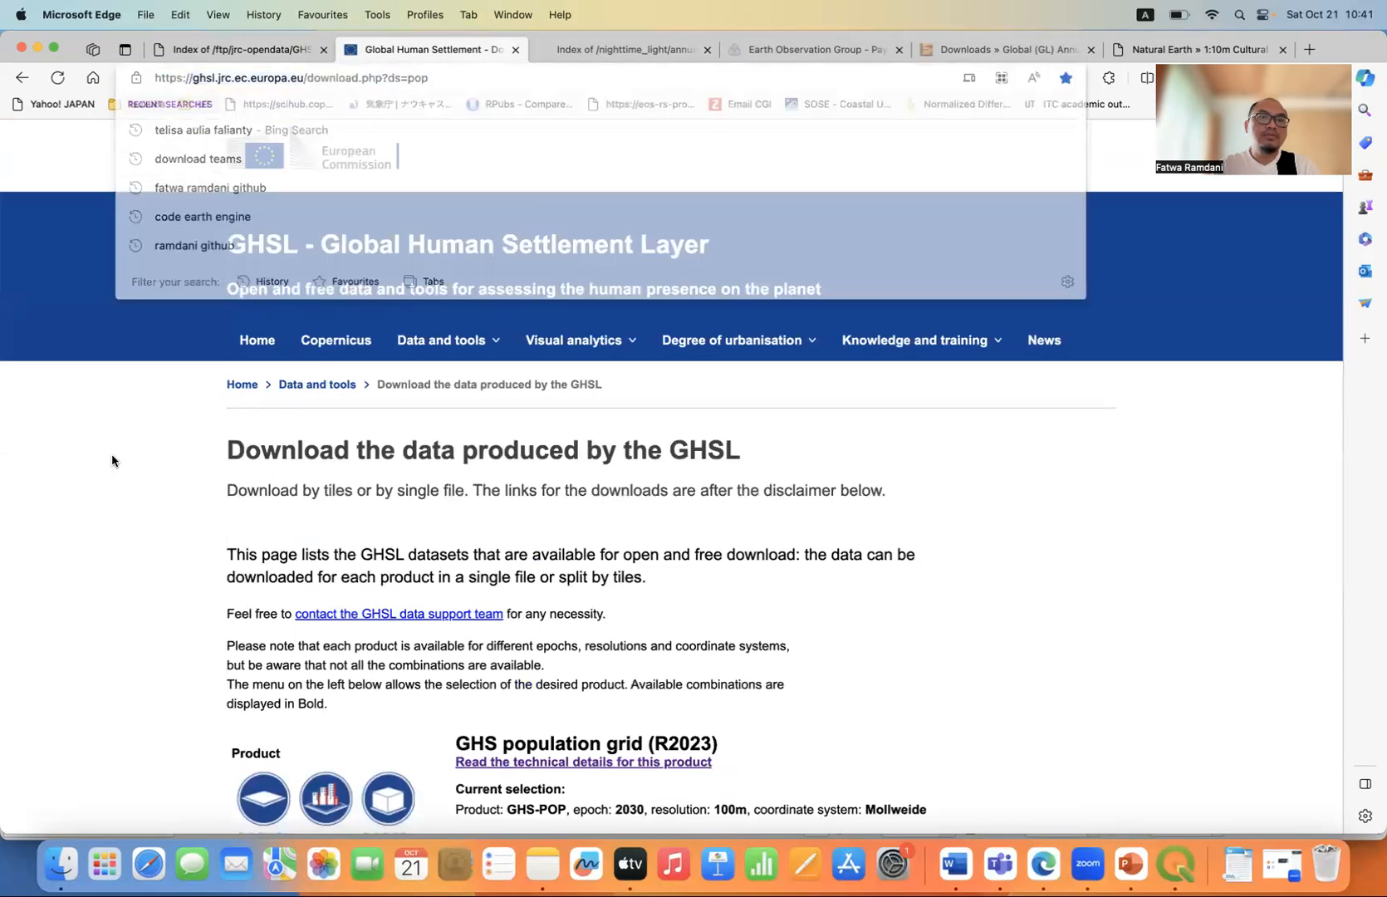
Filter the GHS-POP download to epoch 2020 in Mollweide coordinates at 100m resolution, after trying the WGS84 coordinate system.
{"action": "scroll", "coordinate": [111, 453], "scroll_direction": "down", "scroll_amount": 3}
{"action": "scroll", "coordinate": [112, 453], "scroll_direction": "down", "scroll_amount": 10}
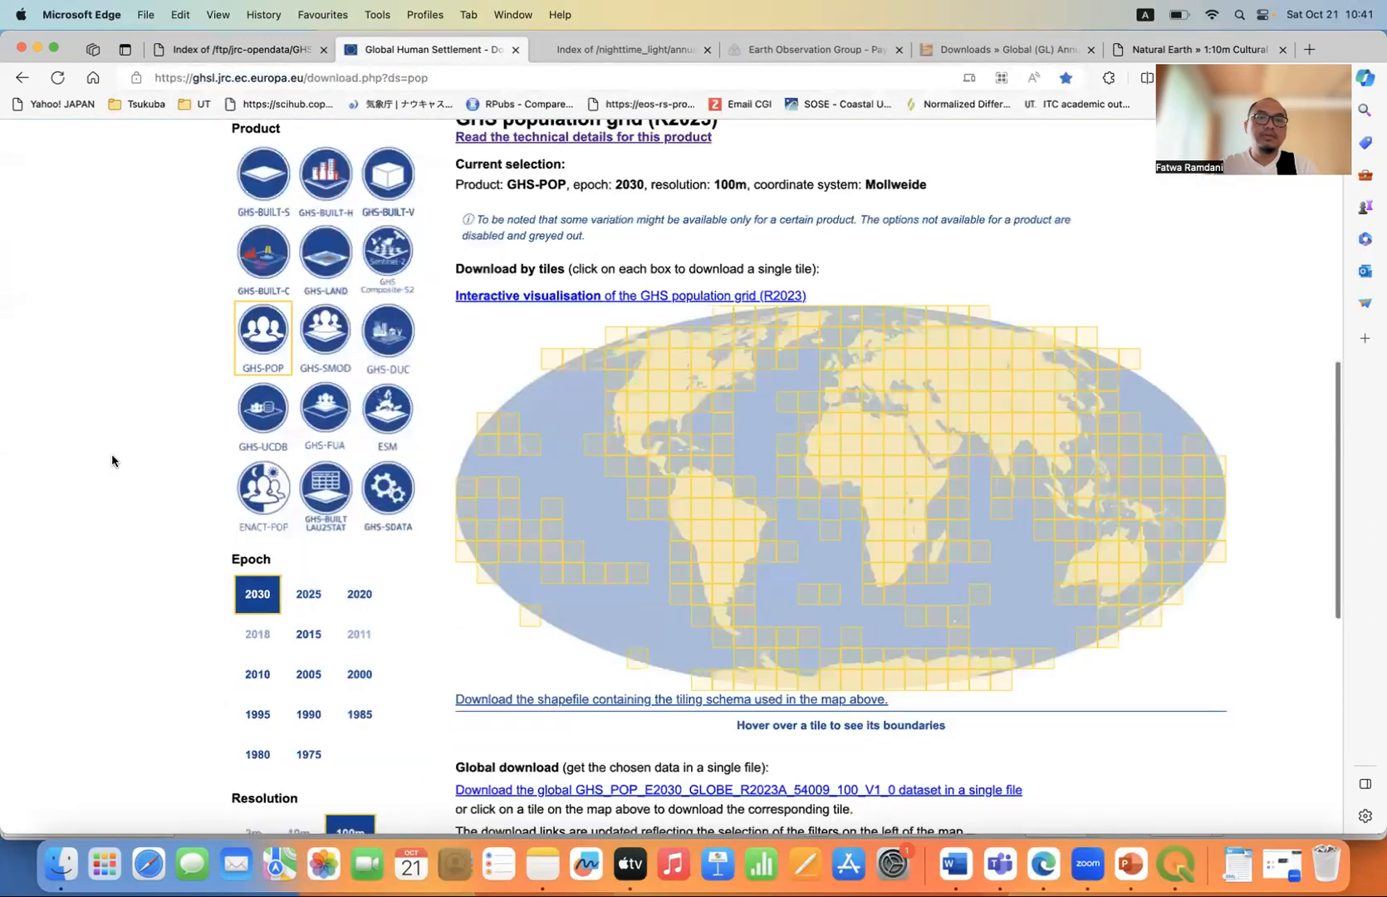
{"action": "scroll", "coordinate": [112, 453], "scroll_direction": "down", "scroll_amount": 8}
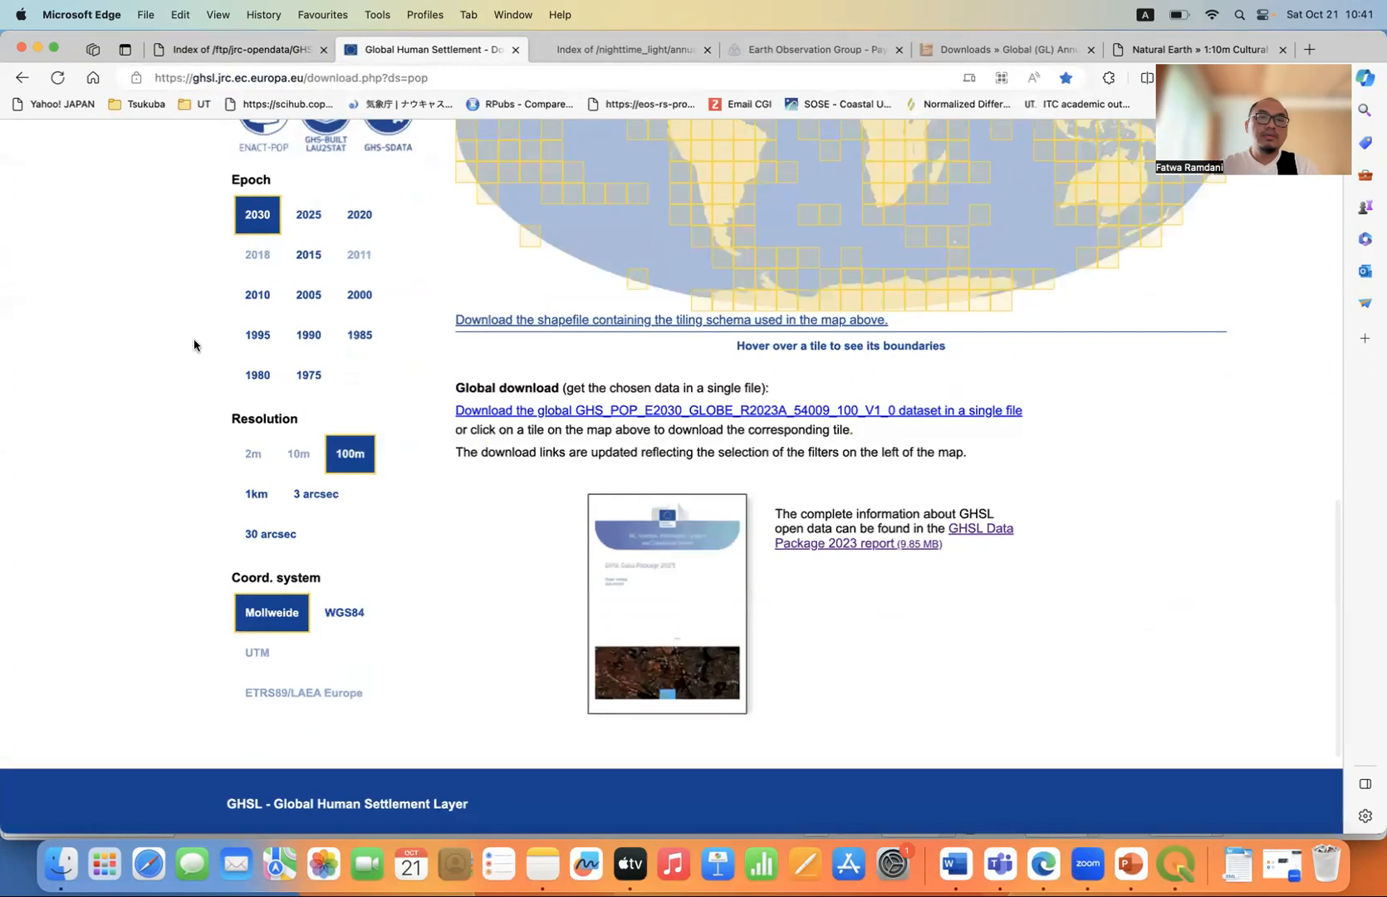
{"action": "left_click", "coordinate": [361, 220]}
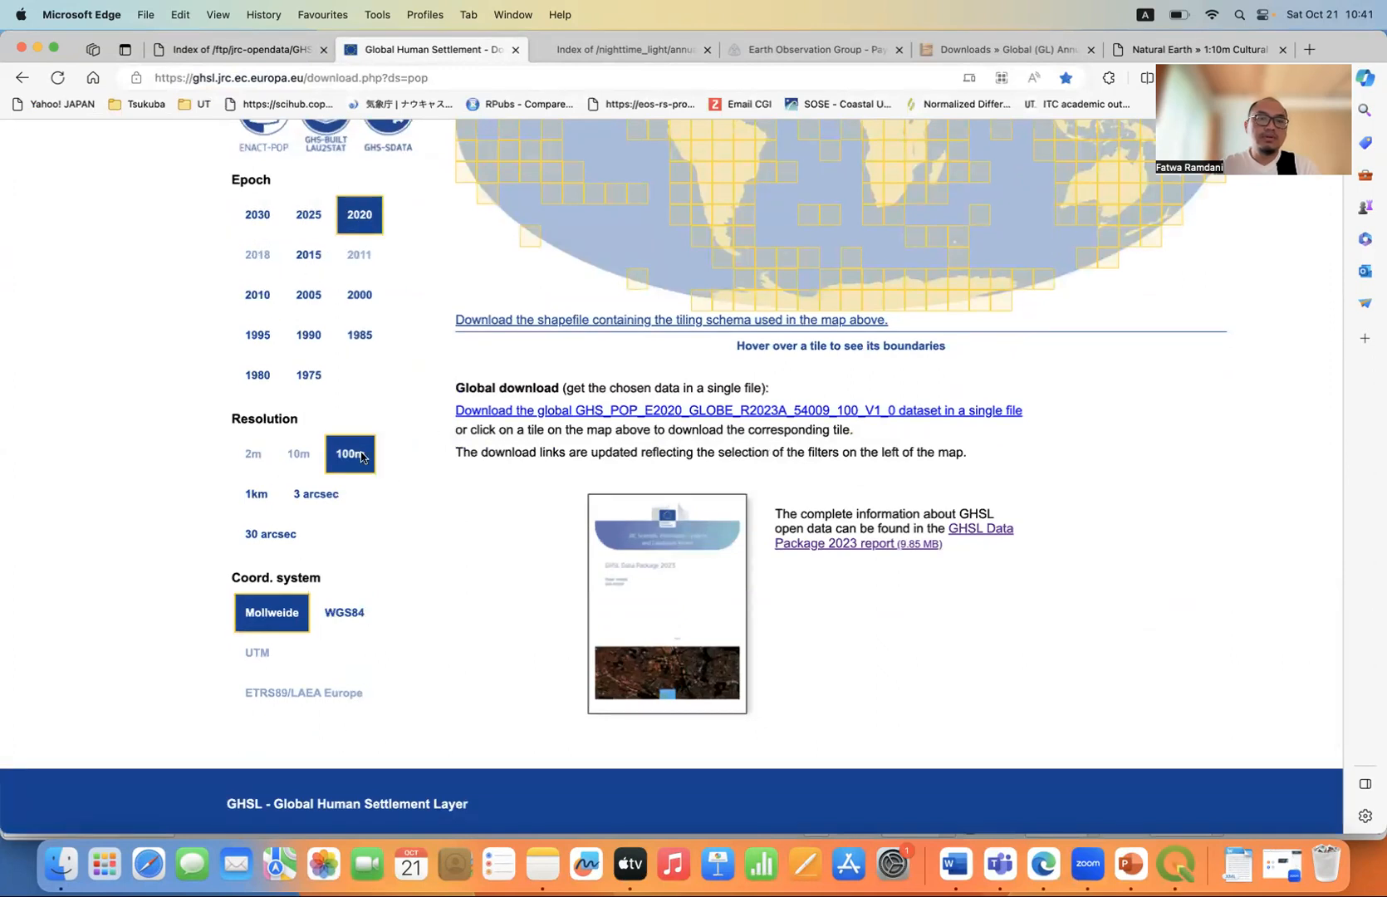
{"action": "left_click", "coordinate": [356, 616]}
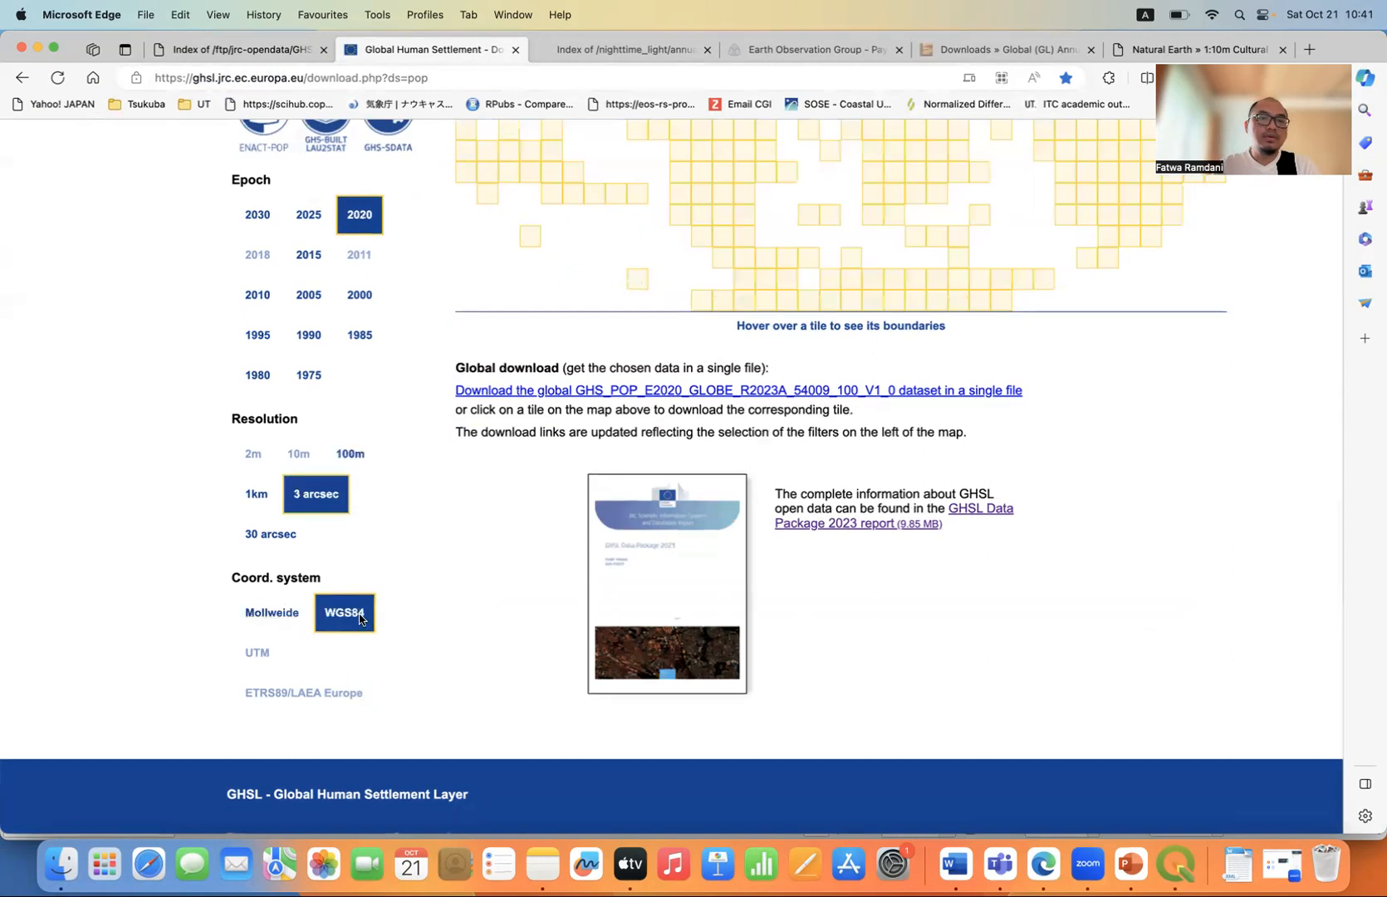
{"action": "left_click", "coordinate": [287, 616]}
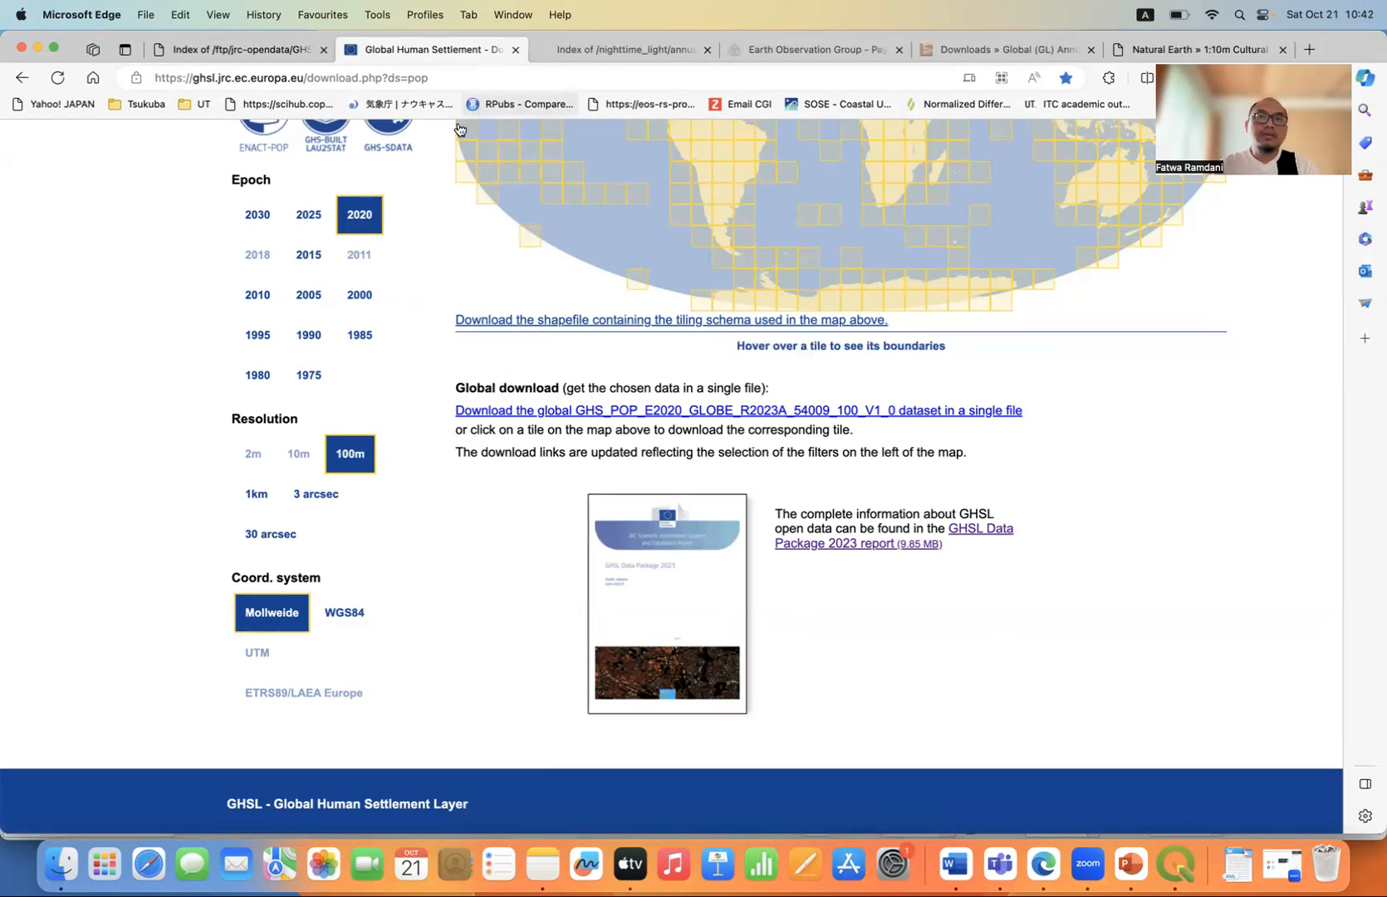
View the EOG annual v21 nighttime light file listing for 2019 and dismiss the translation offer.
{"action": "left_click", "coordinate": [542, 51]}
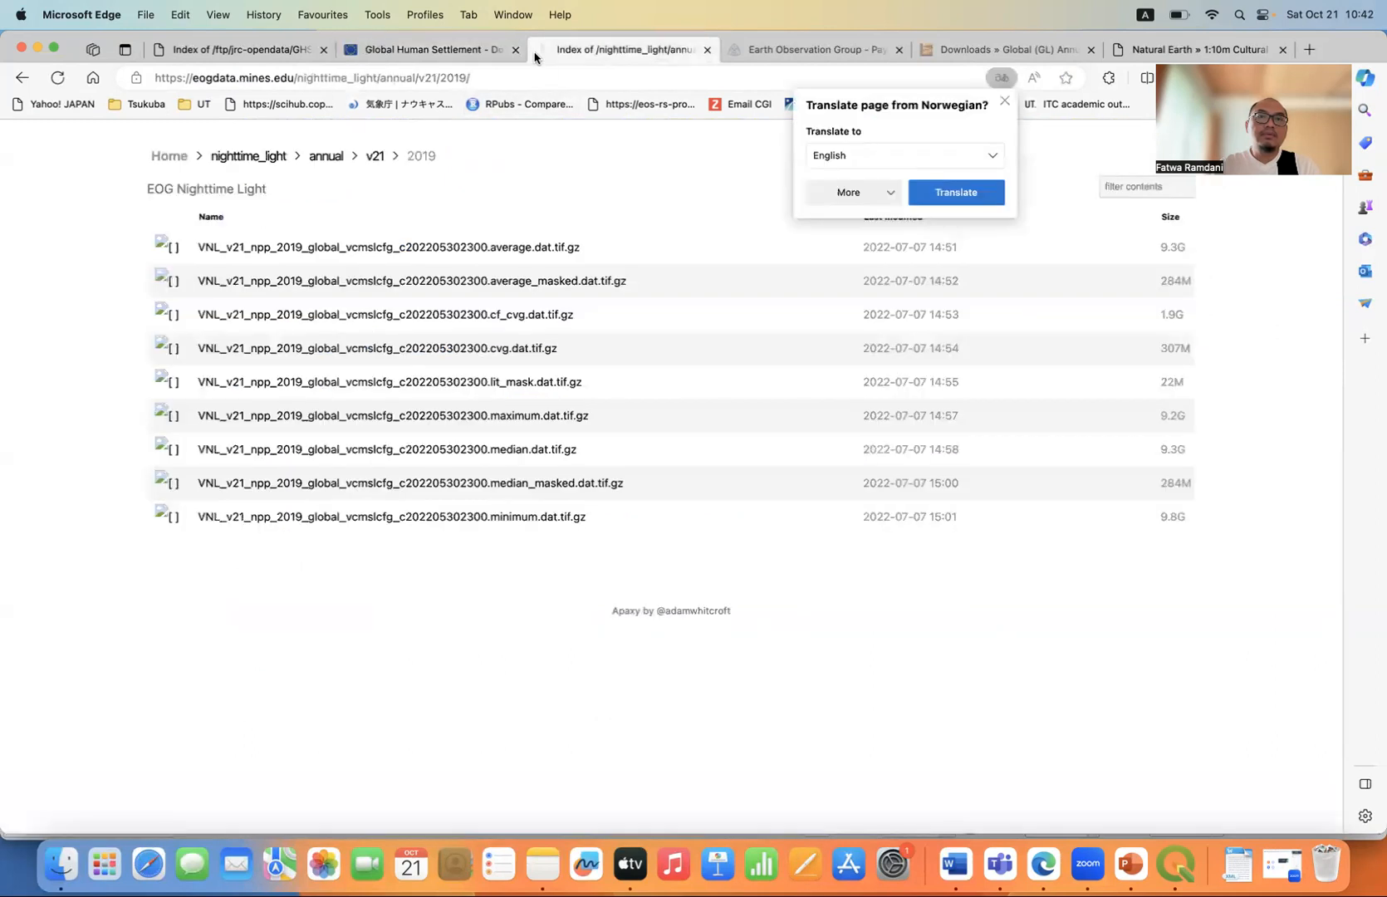
{"action": "left_click", "coordinate": [1005, 101]}
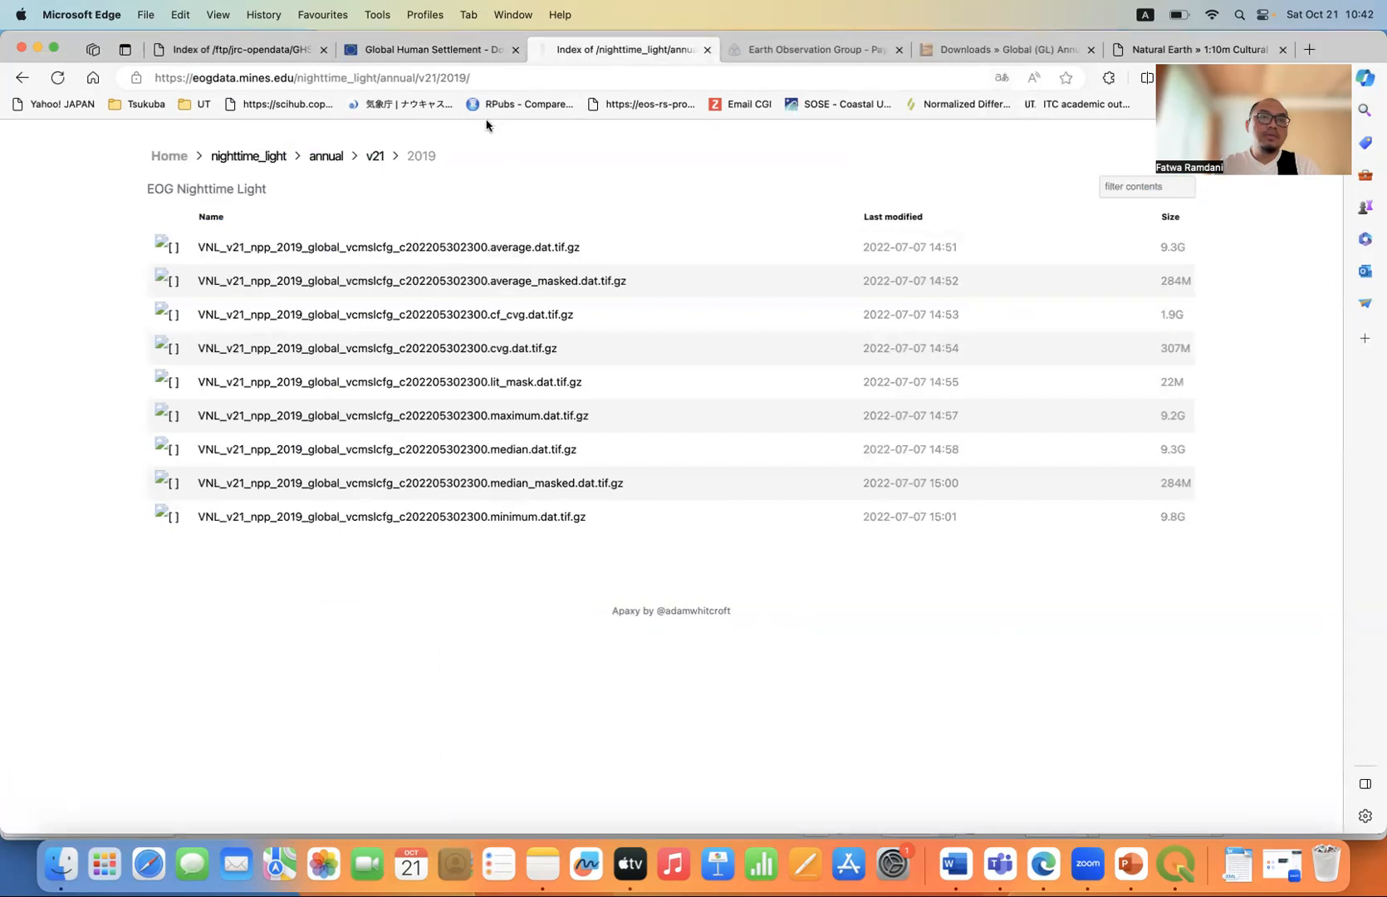
{"action": "left_click", "coordinate": [475, 81]}
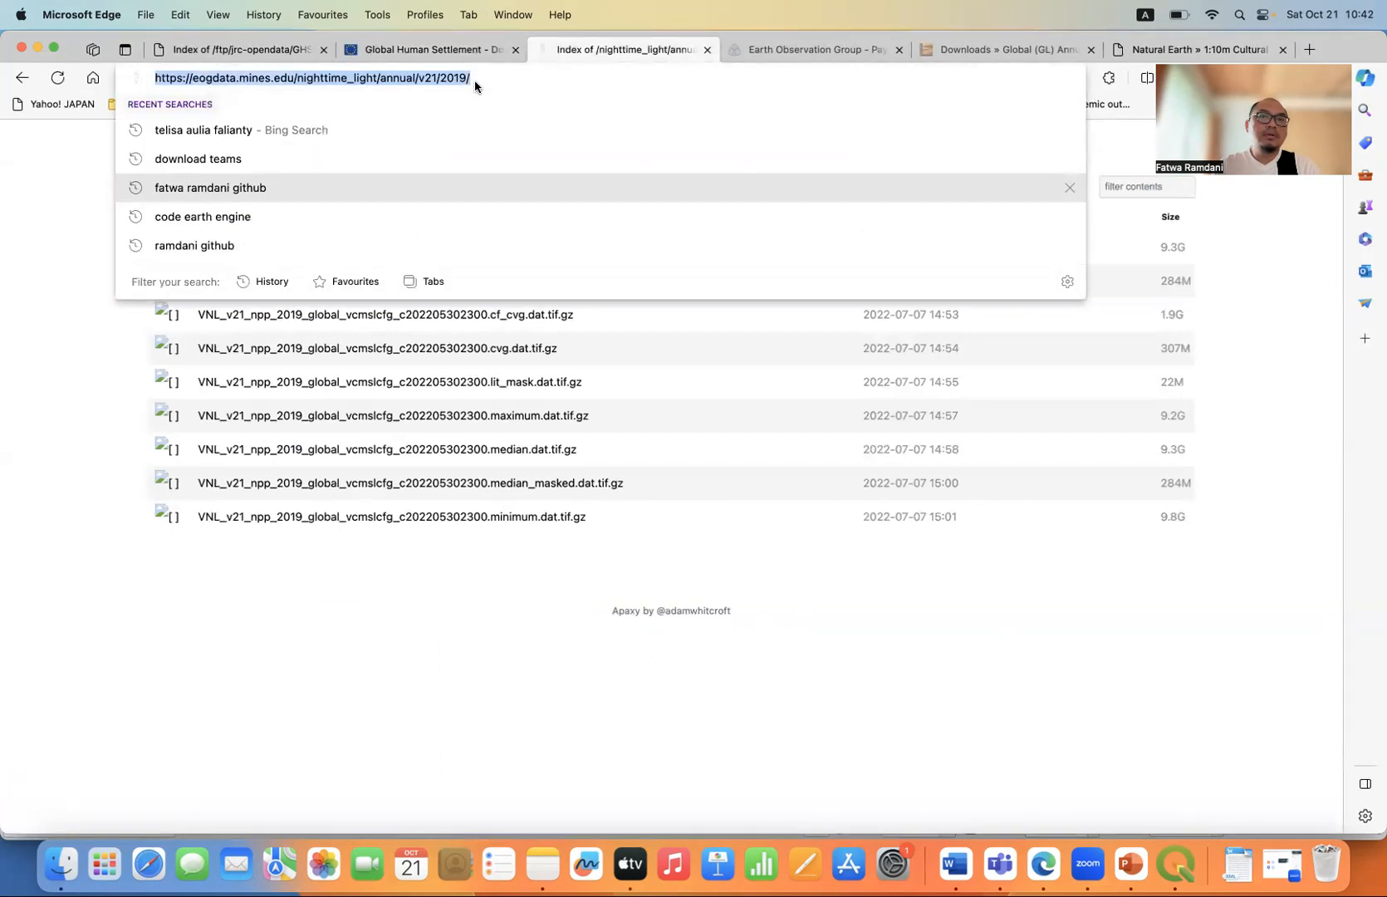
{"action": "left_click", "coordinate": [87, 285]}
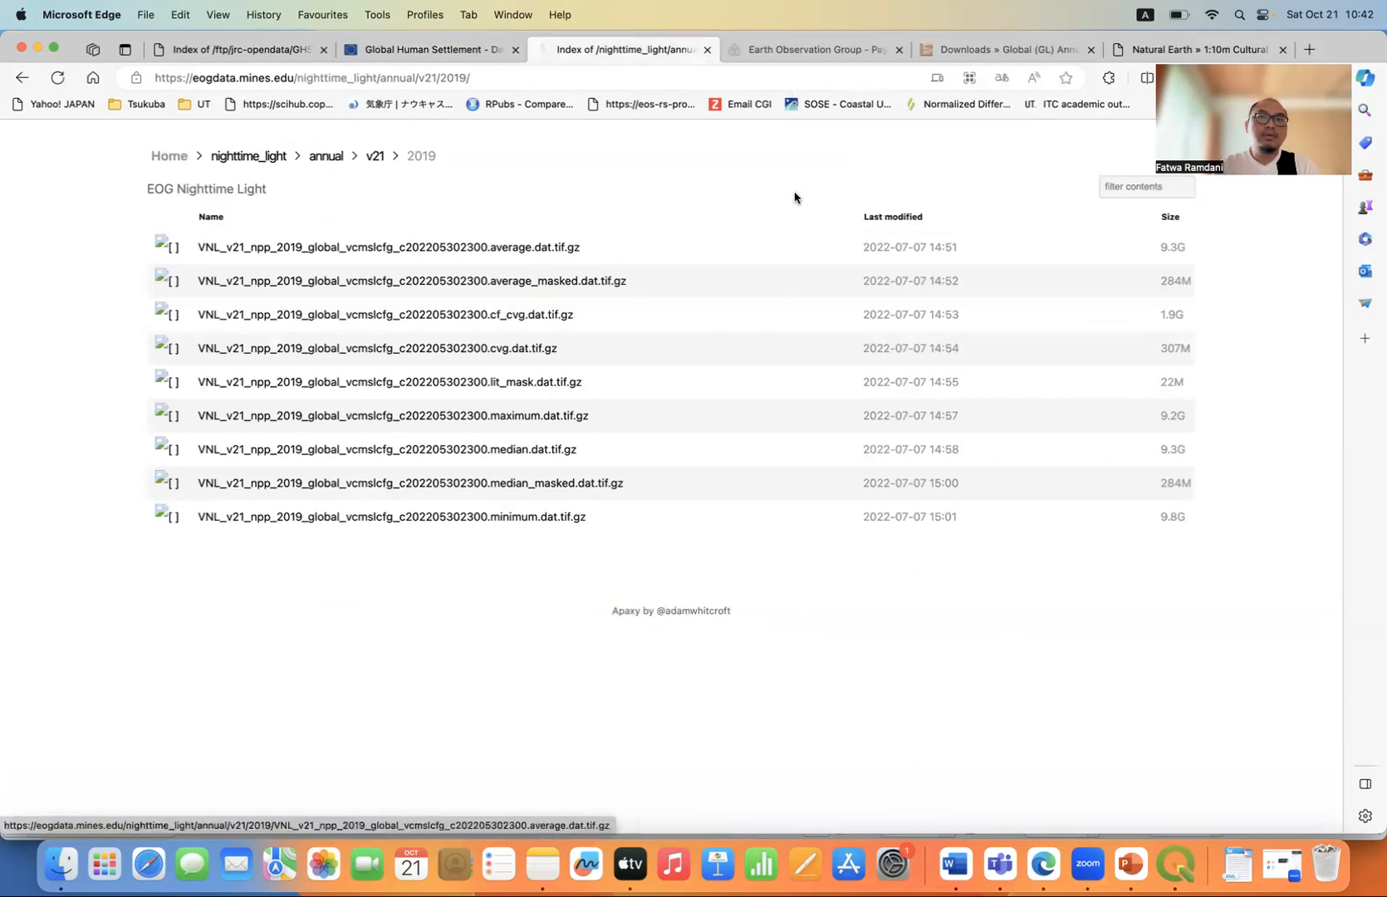
View the Earth Observation Group homepage and the SEDAC Global Annual PM2.5 Grids data download page.
{"action": "left_click", "coordinate": [846, 56]}
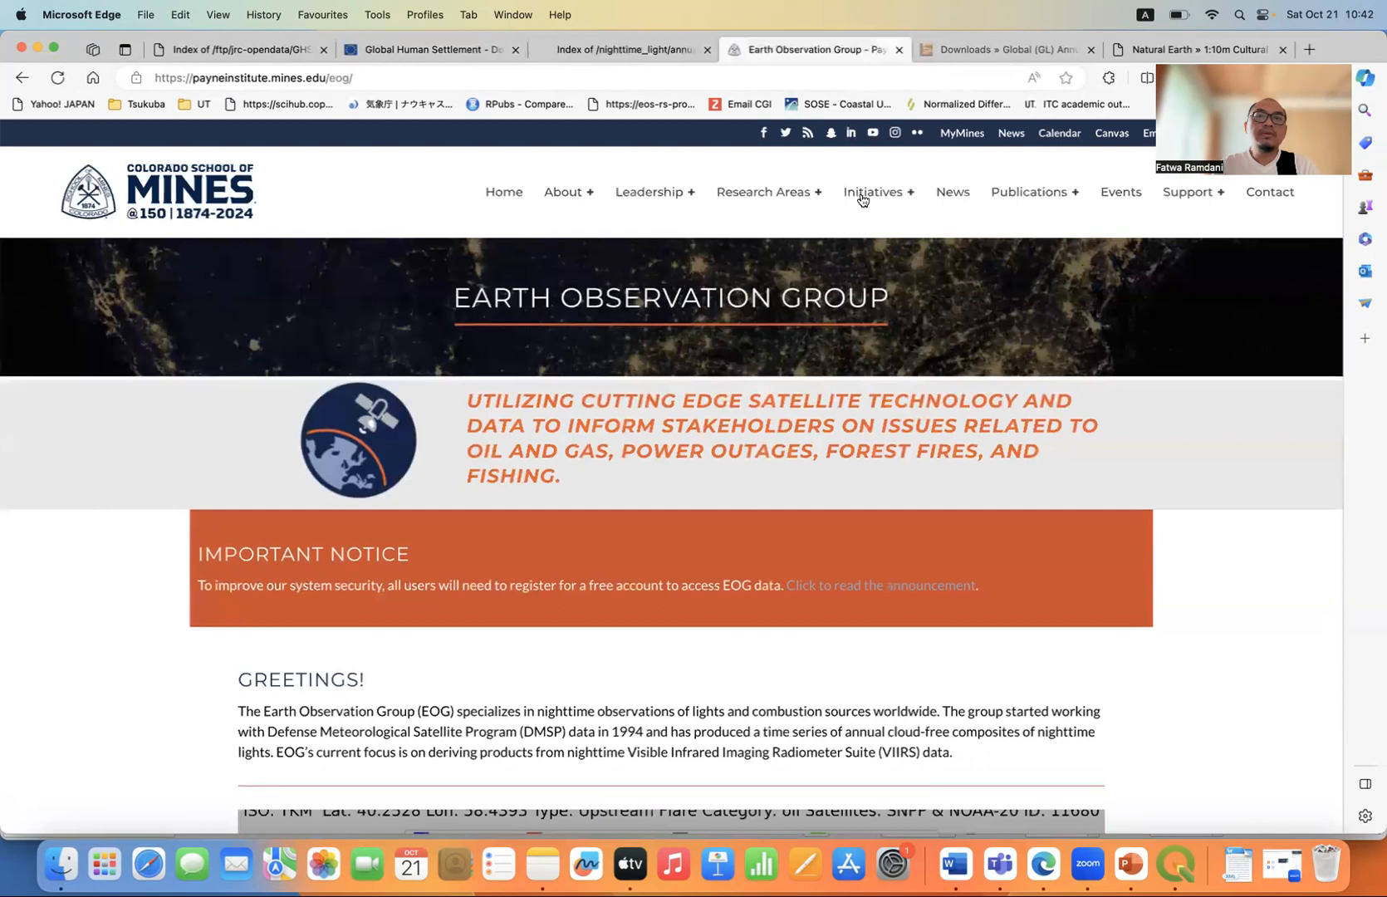
{"action": "left_click", "coordinate": [1001, 56]}
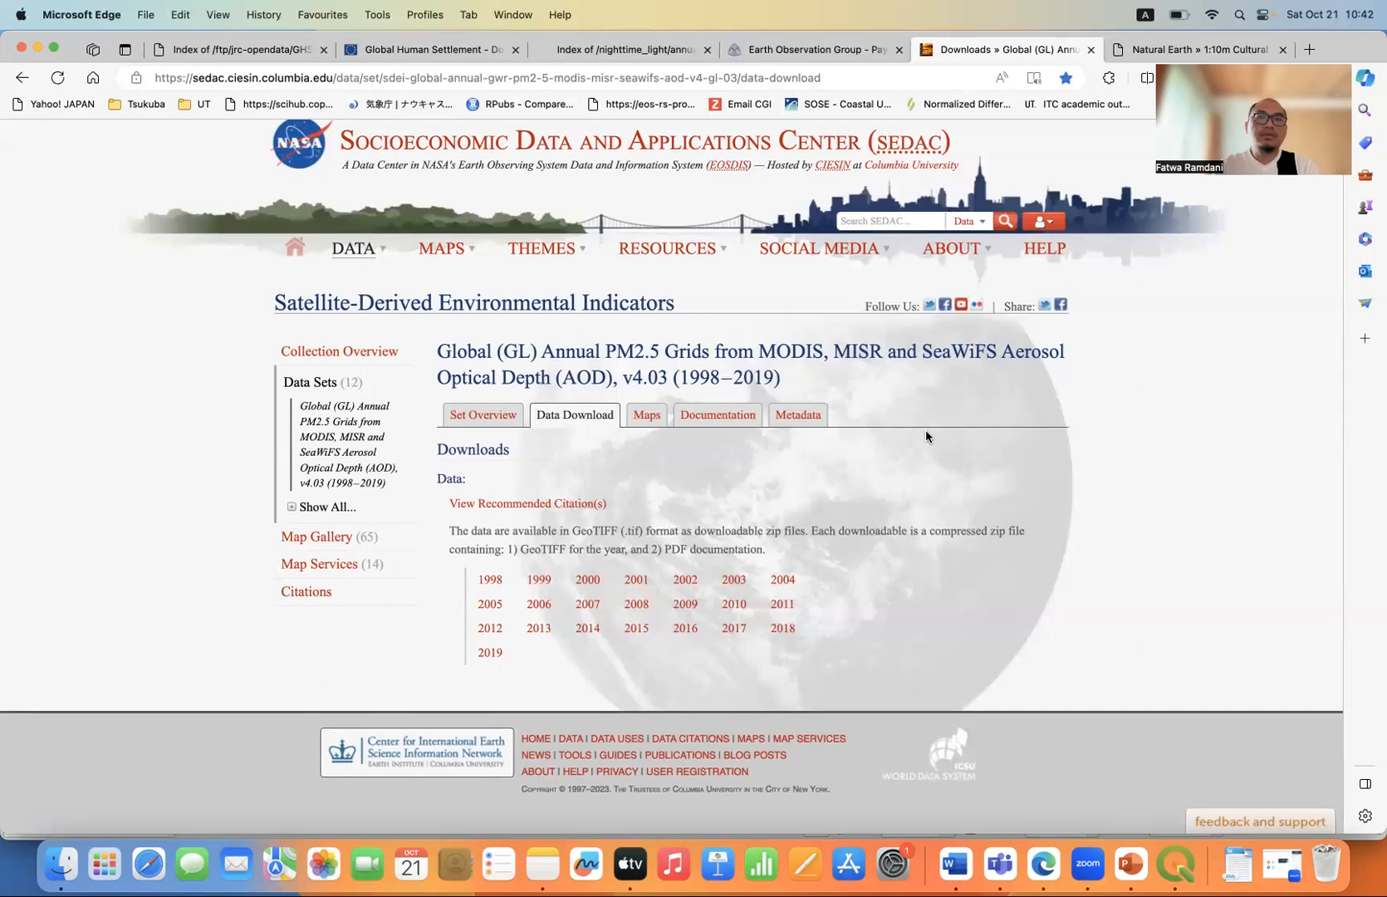
On the Natural Earth site, open the large scale 1:10m Cultural downloads and find the Admin 1 – States, Provinces section.
{"action": "left_click", "coordinate": [1156, 49]}
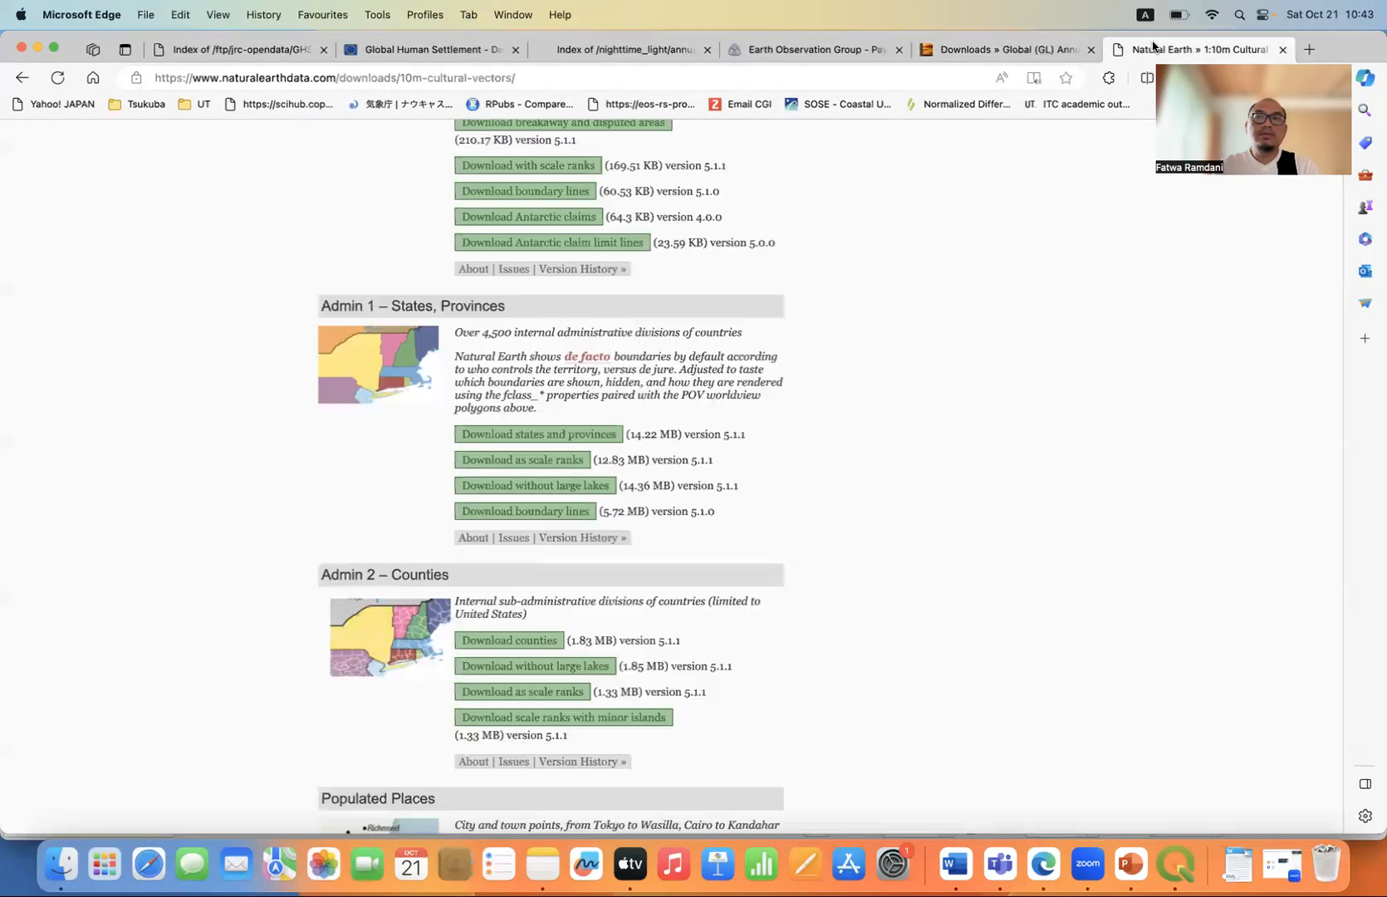
{"action": "scroll", "coordinate": [811, 383], "scroll_direction": "up", "scroll_amount": 15}
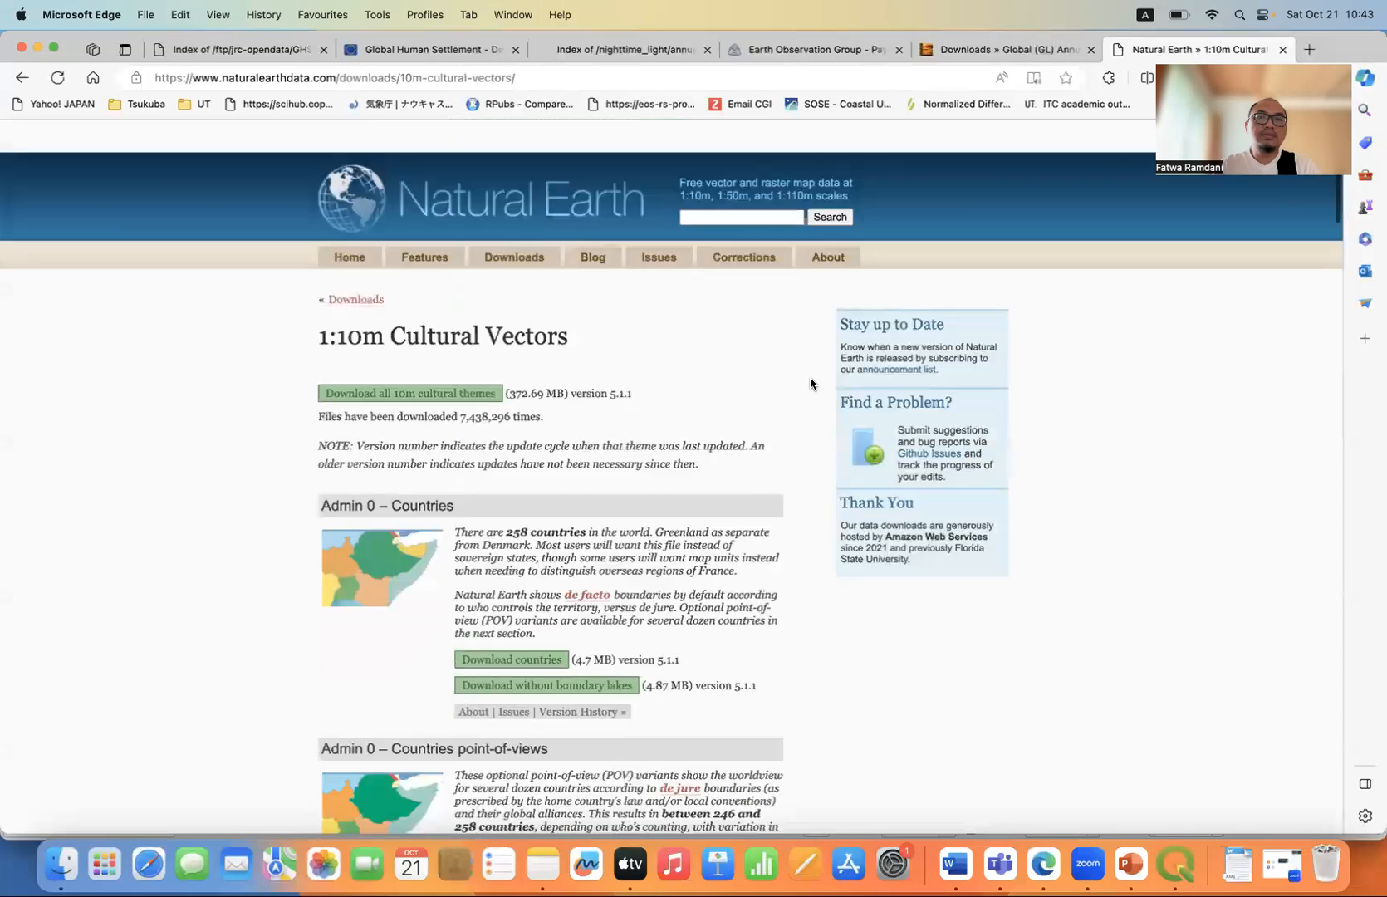
{"action": "scroll", "coordinate": [811, 383], "scroll_direction": "down", "scroll_amount": 1}
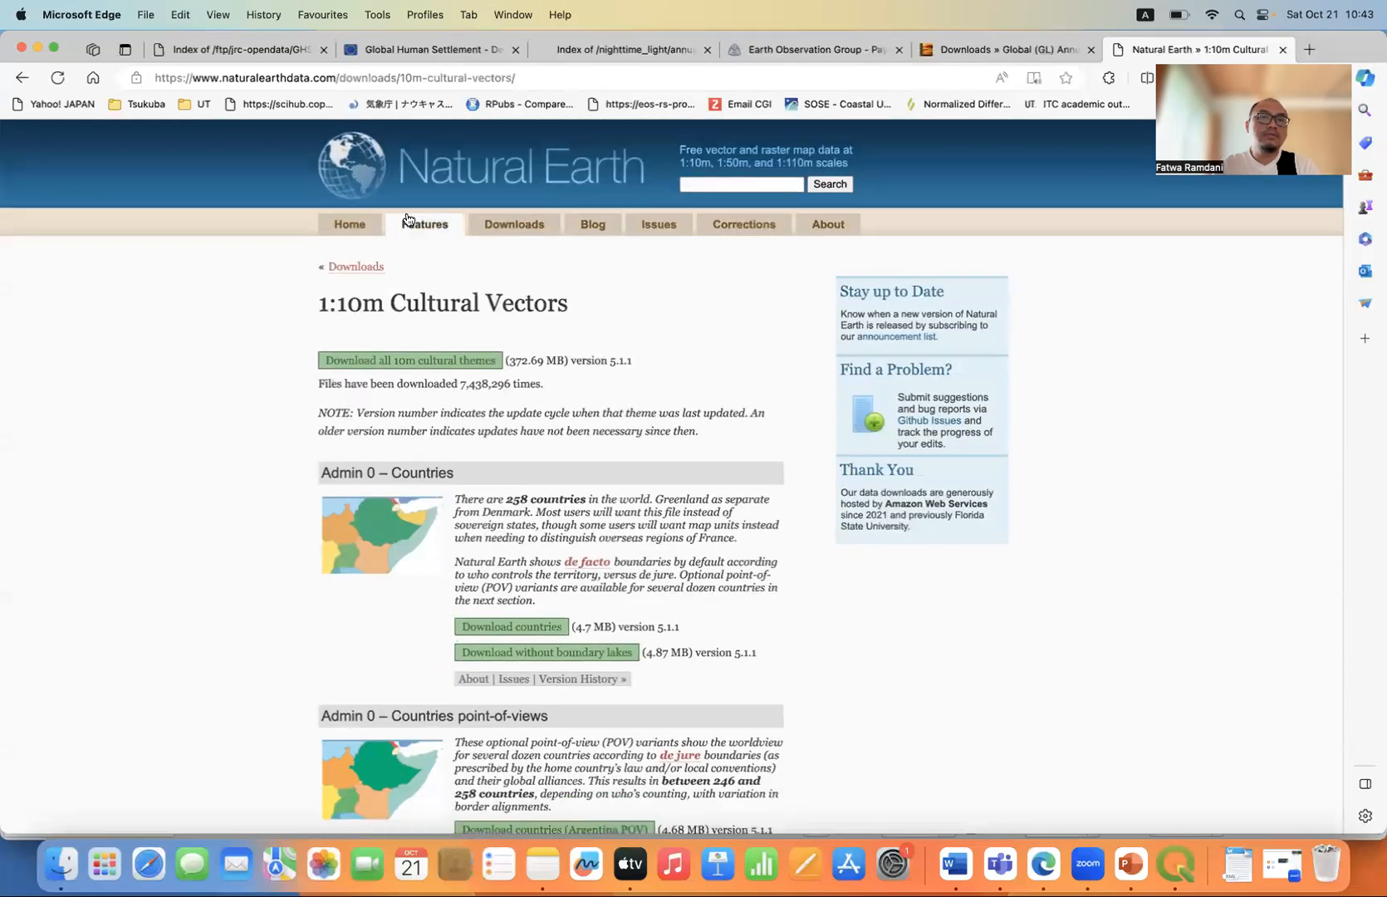
{"action": "left_click", "coordinate": [475, 175]}
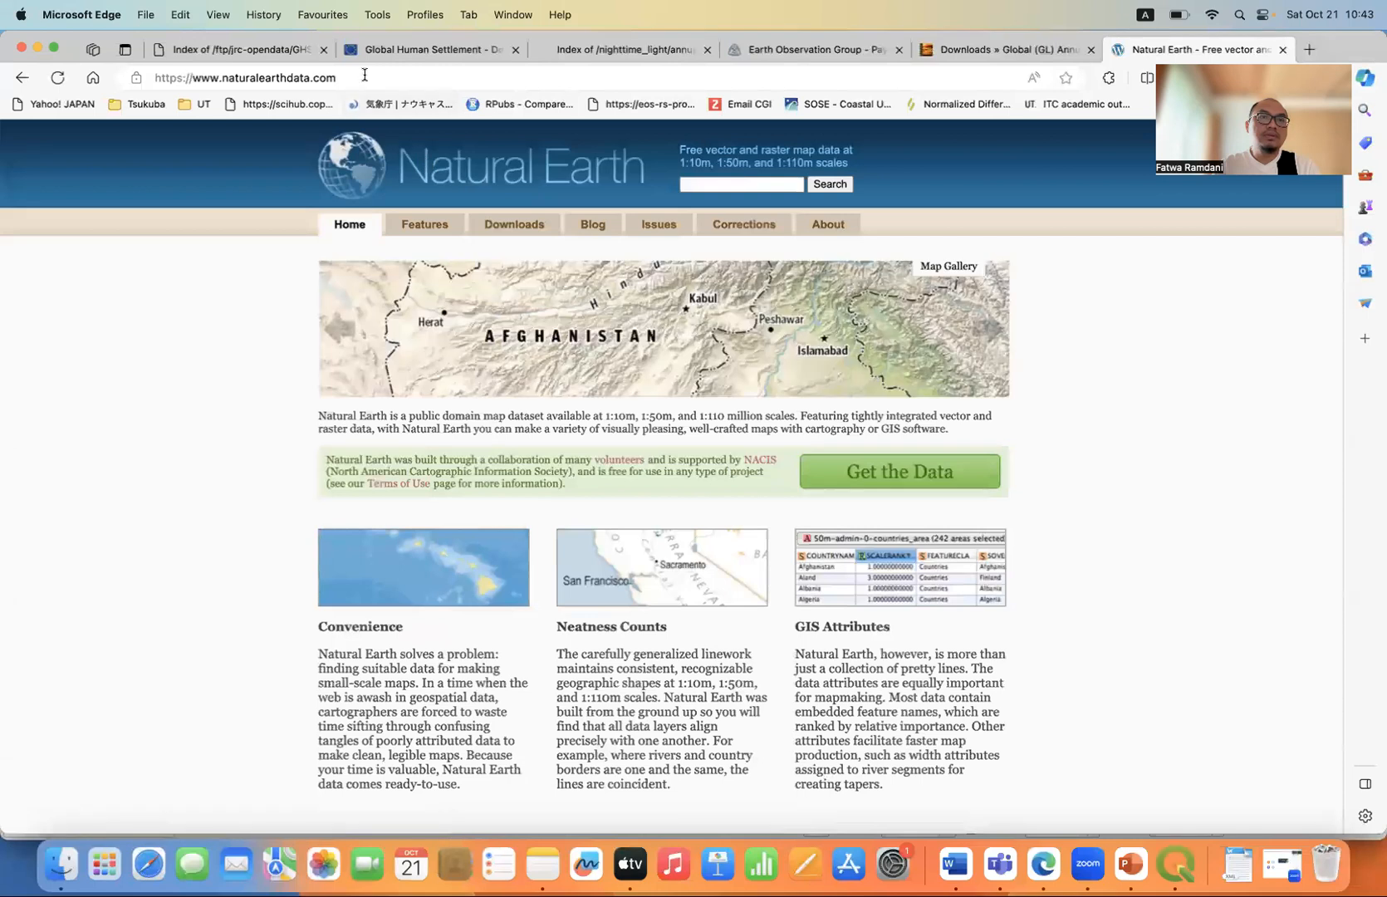
{"action": "left_click", "coordinate": [492, 235]}
{"action": "scroll", "coordinate": [277, 407], "scroll_direction": "down", "scroll_amount": 2}
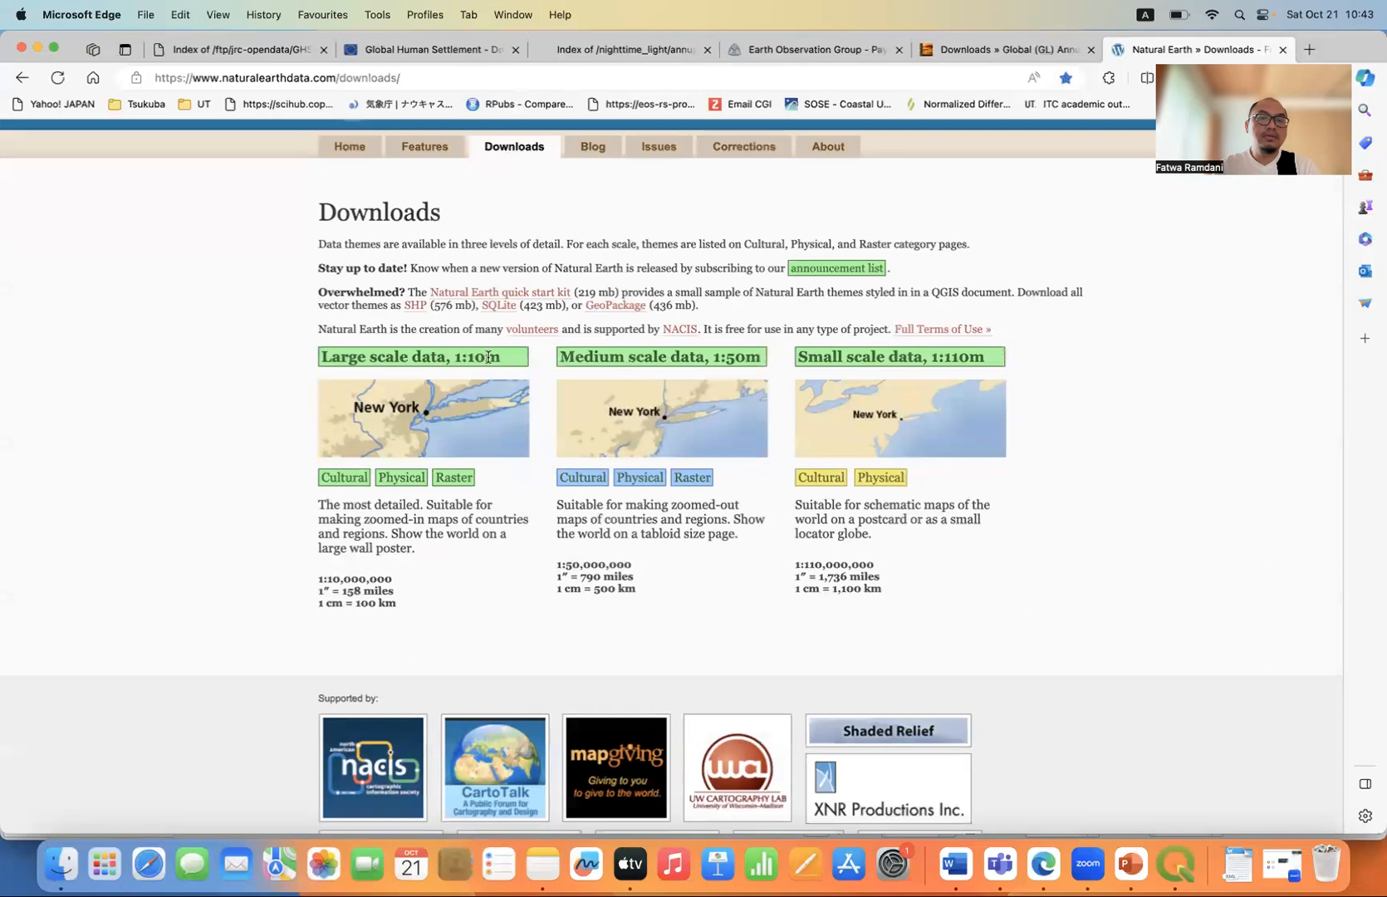
{"action": "left_click", "coordinate": [347, 479]}
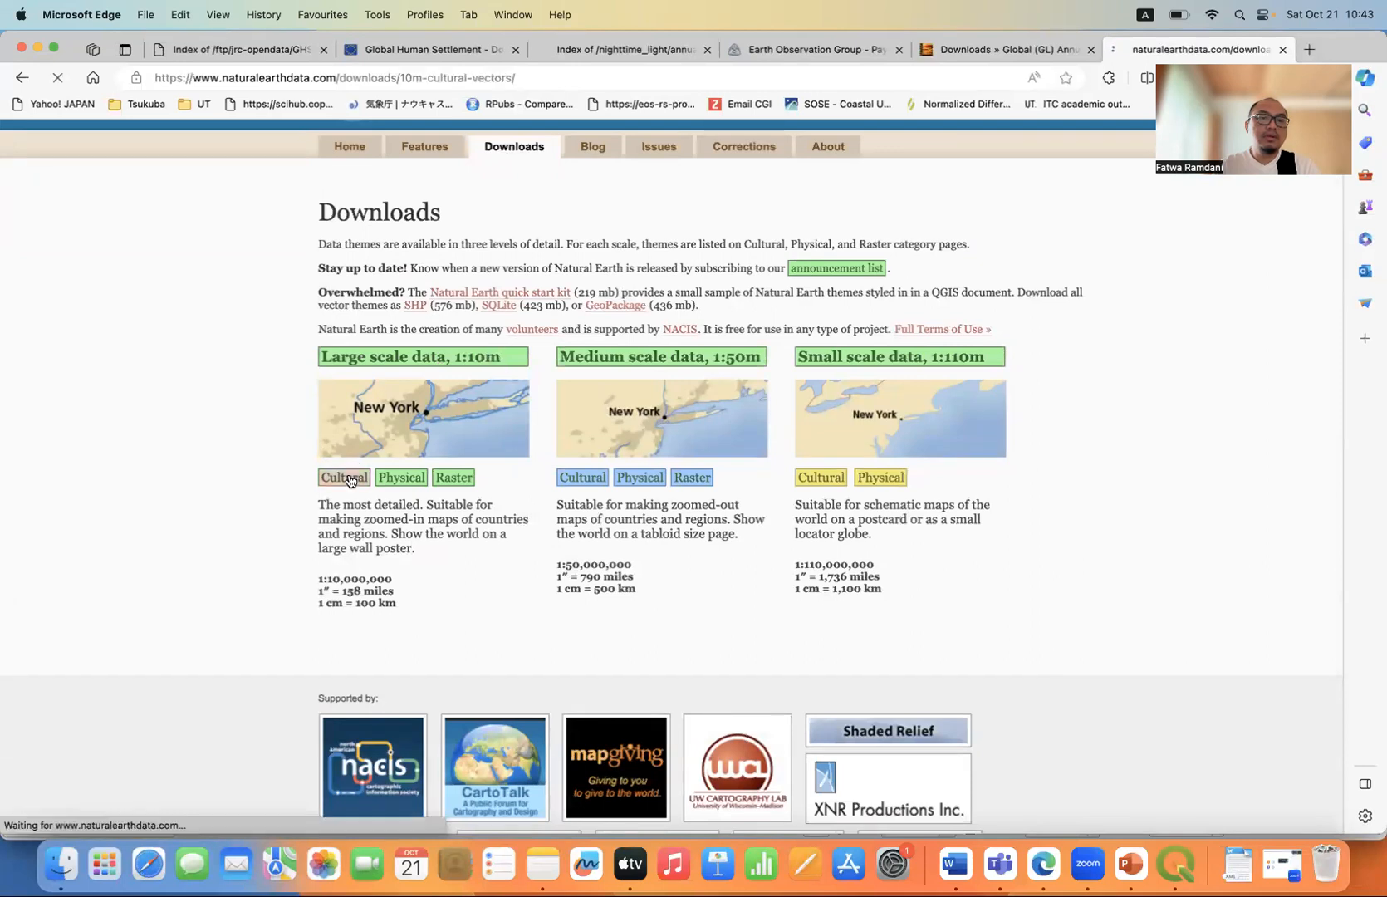
{"action": "scroll", "coordinate": [350, 480], "scroll_direction": "down", "scroll_amount": 15}
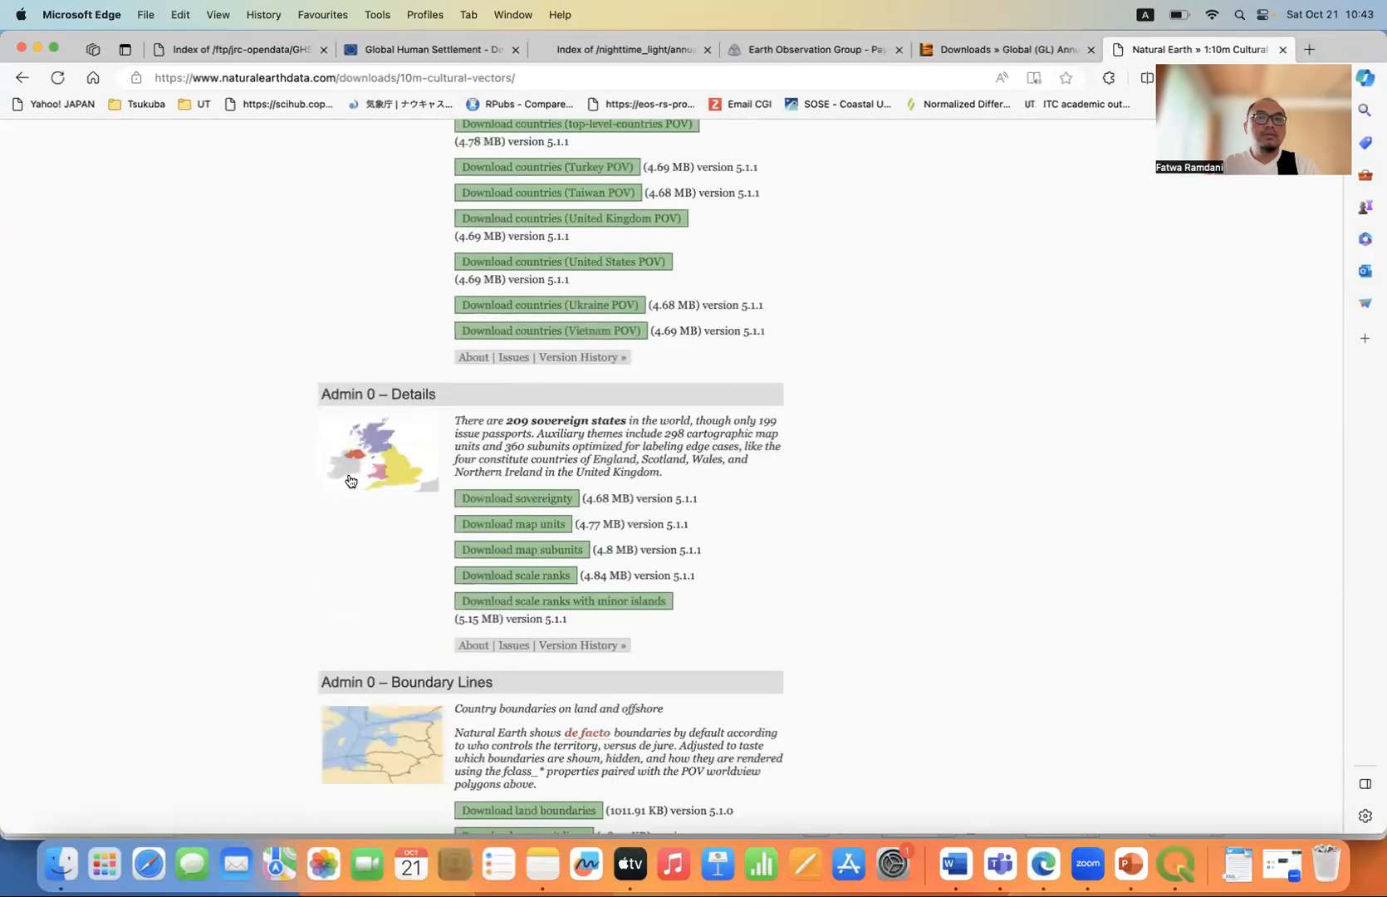
{"action": "scroll", "coordinate": [350, 481], "scroll_direction": "down", "scroll_amount": 10}
{"action": "scroll", "coordinate": [351, 481], "scroll_direction": "down", "scroll_amount": 8}
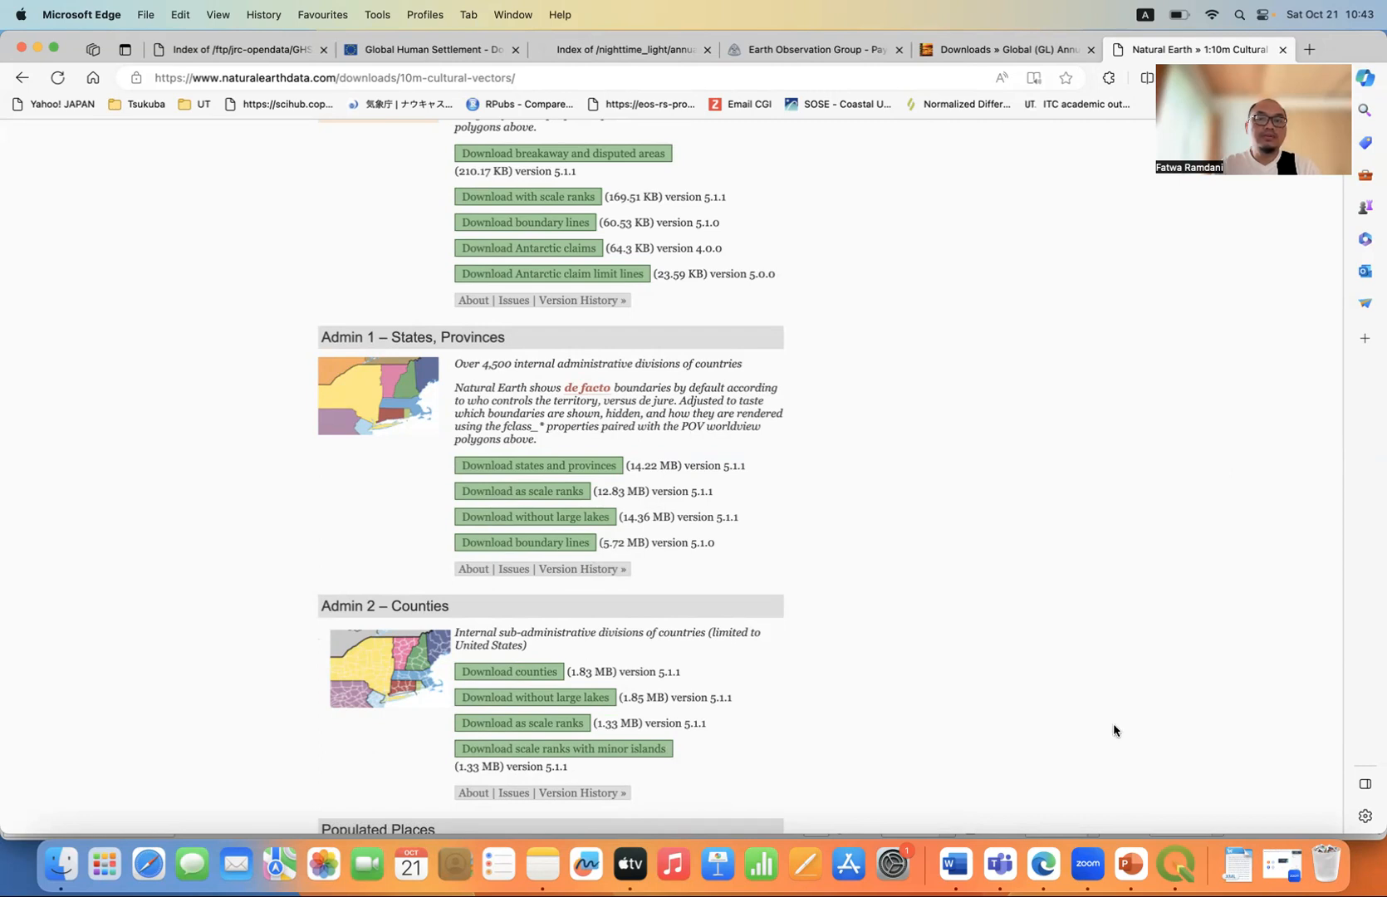
Switch to QGIS, hide the Browser panel and show it again.
{"action": "left_click", "coordinate": [1176, 862]}
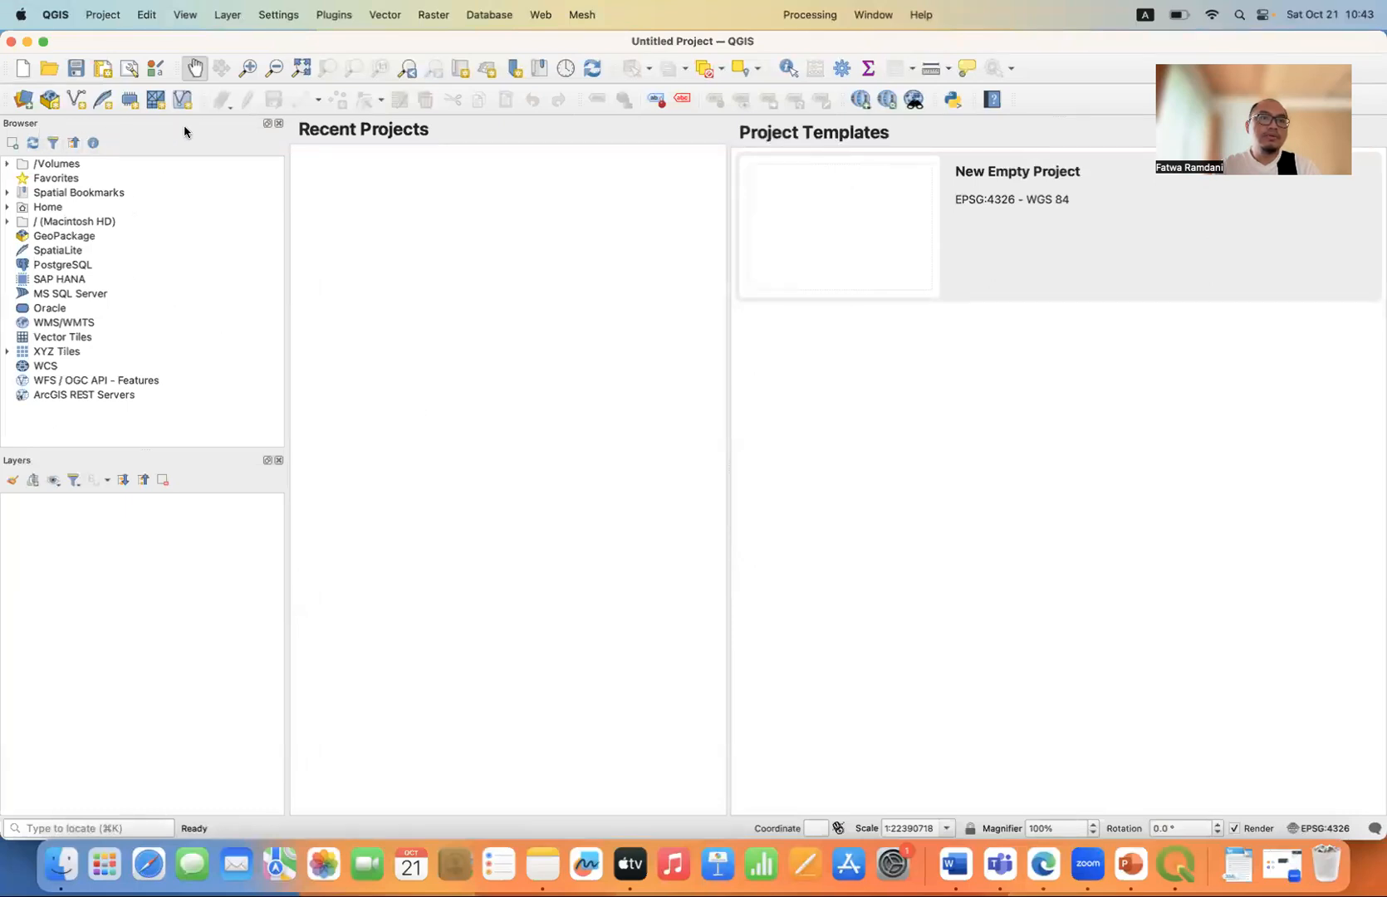
{"action": "left_click", "coordinate": [278, 124]}
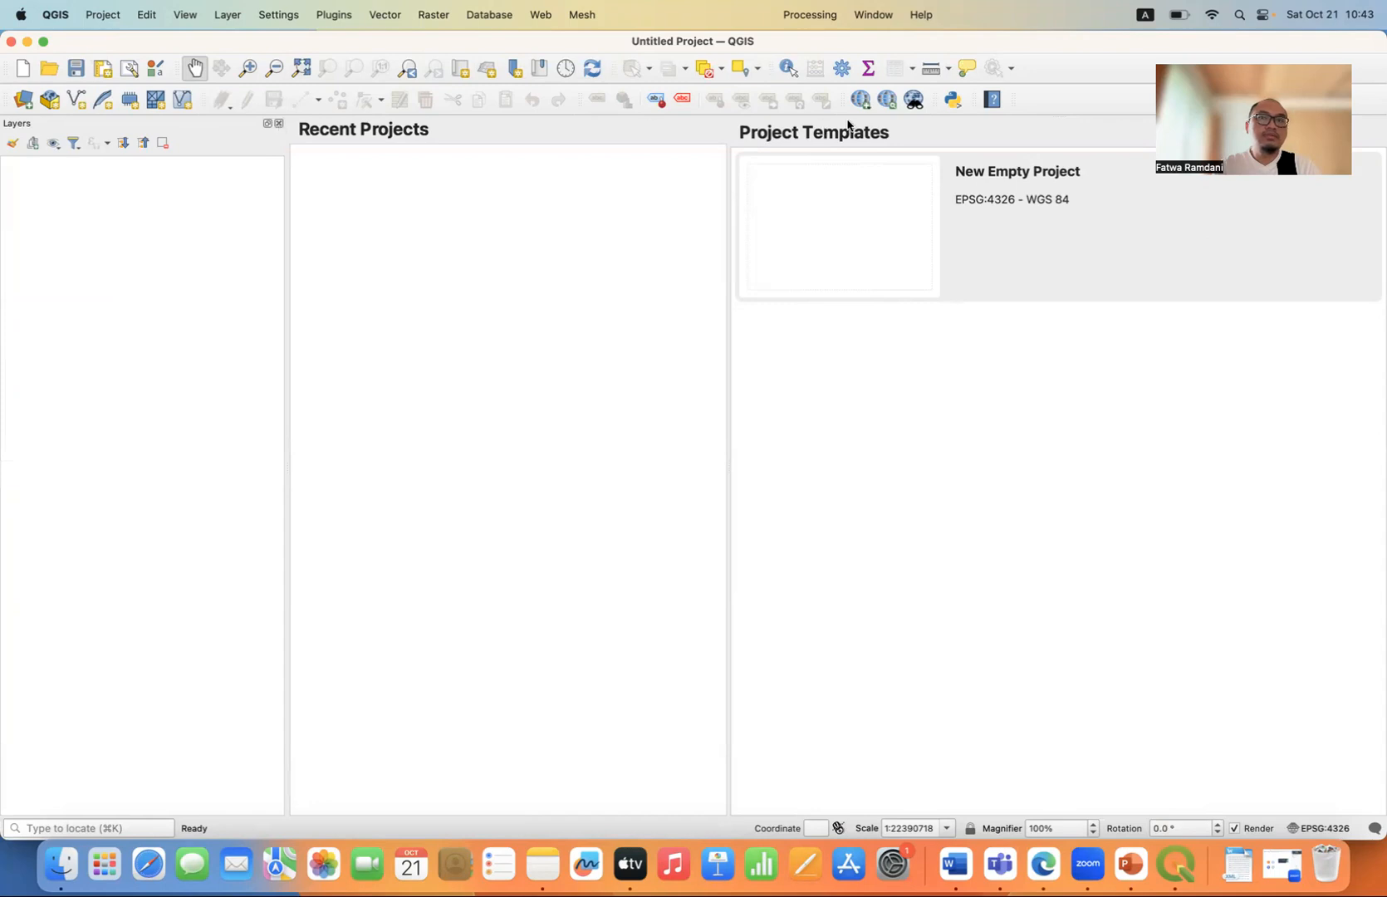
{"action": "right_click", "coordinate": [1066, 73]}
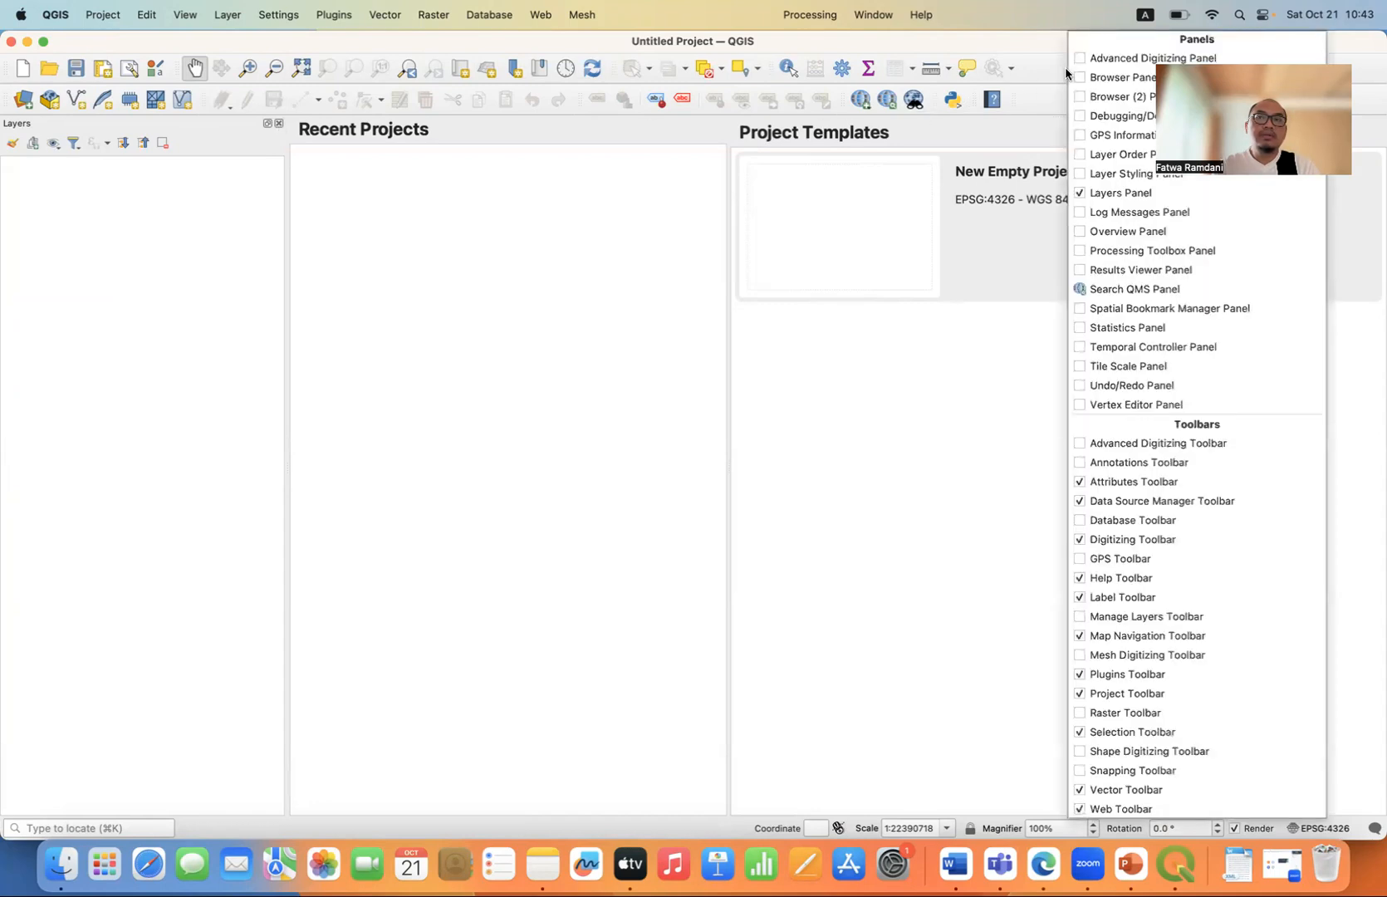
{"action": "left_click", "coordinate": [1082, 79]}
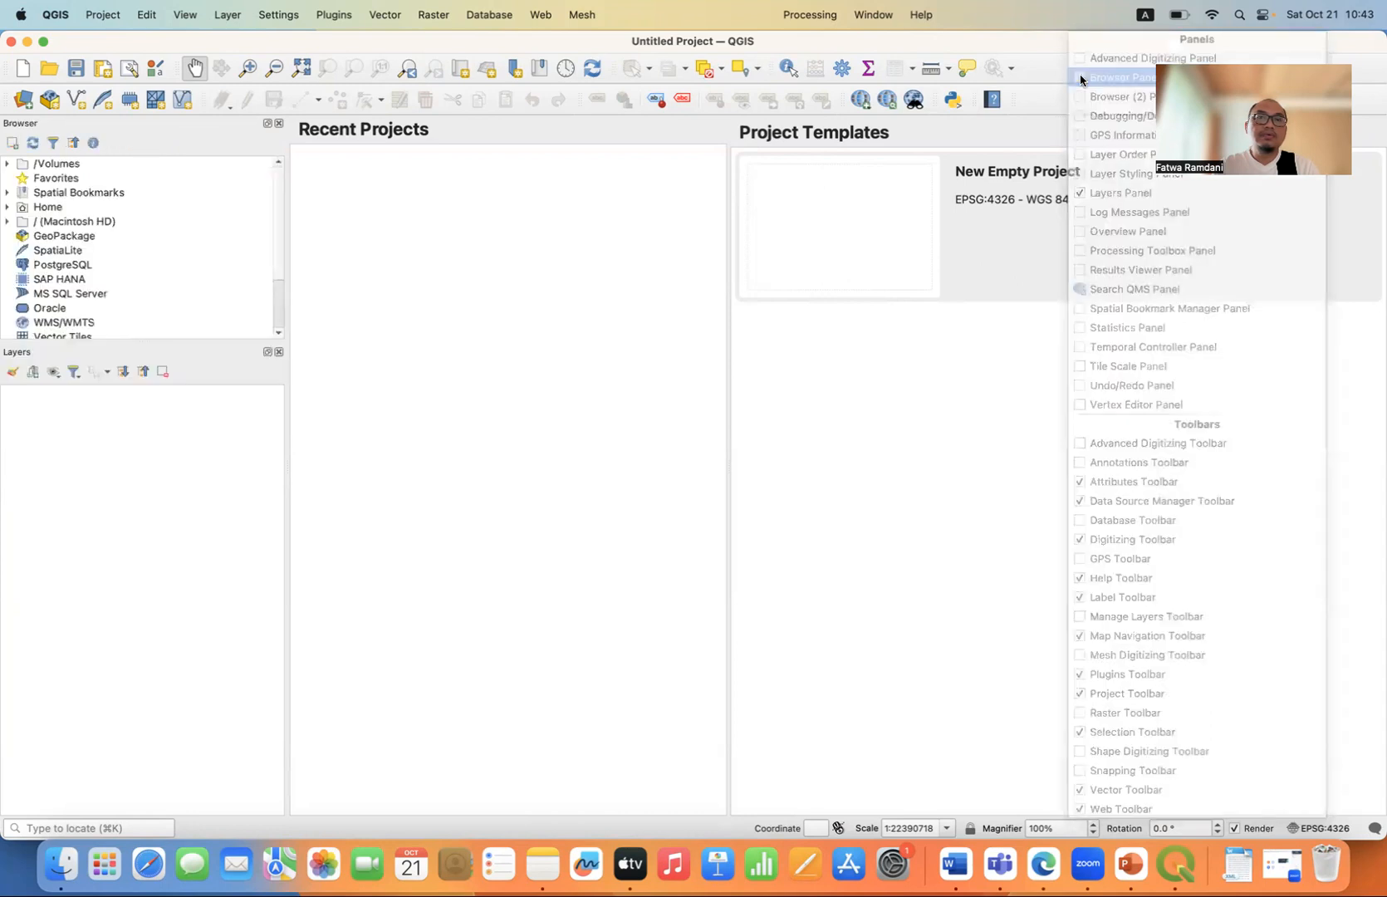
Hide the Layers panel and show it again.
{"action": "left_click", "coordinate": [279, 353]}
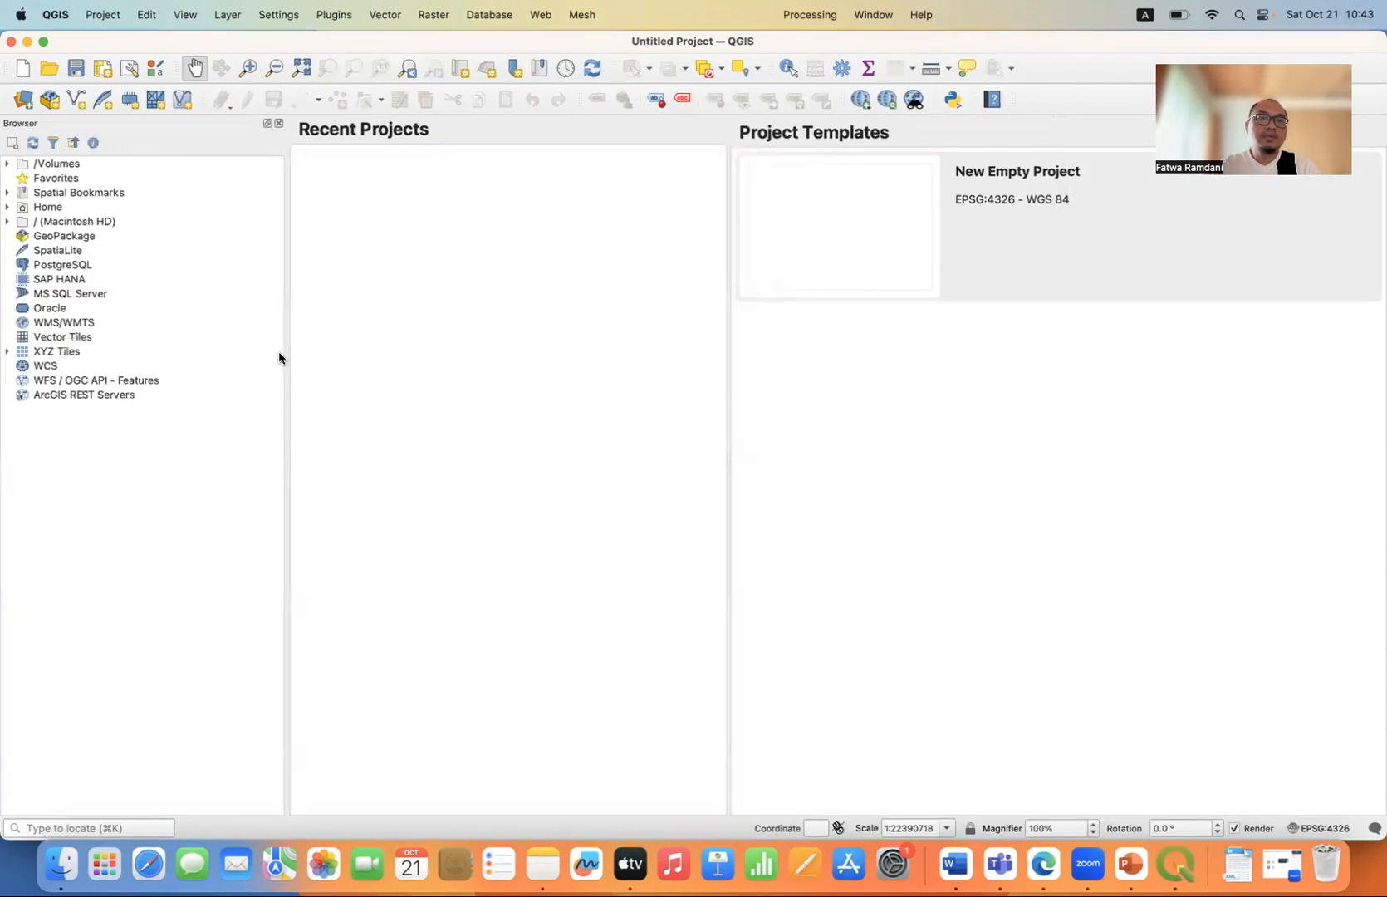
{"action": "right_click", "coordinate": [1058, 101]}
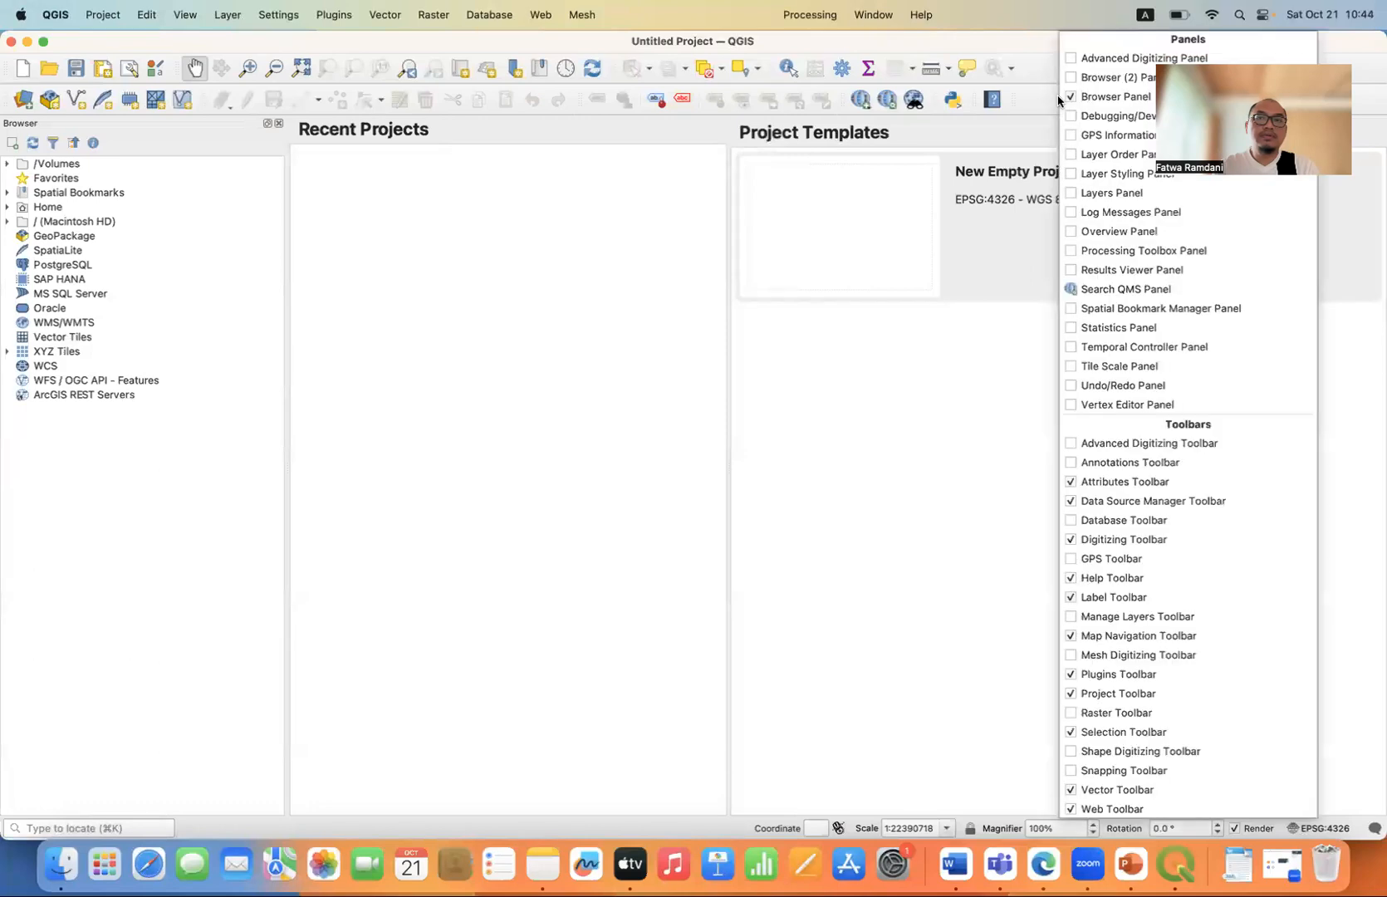
{"action": "left_click", "coordinate": [1070, 193]}
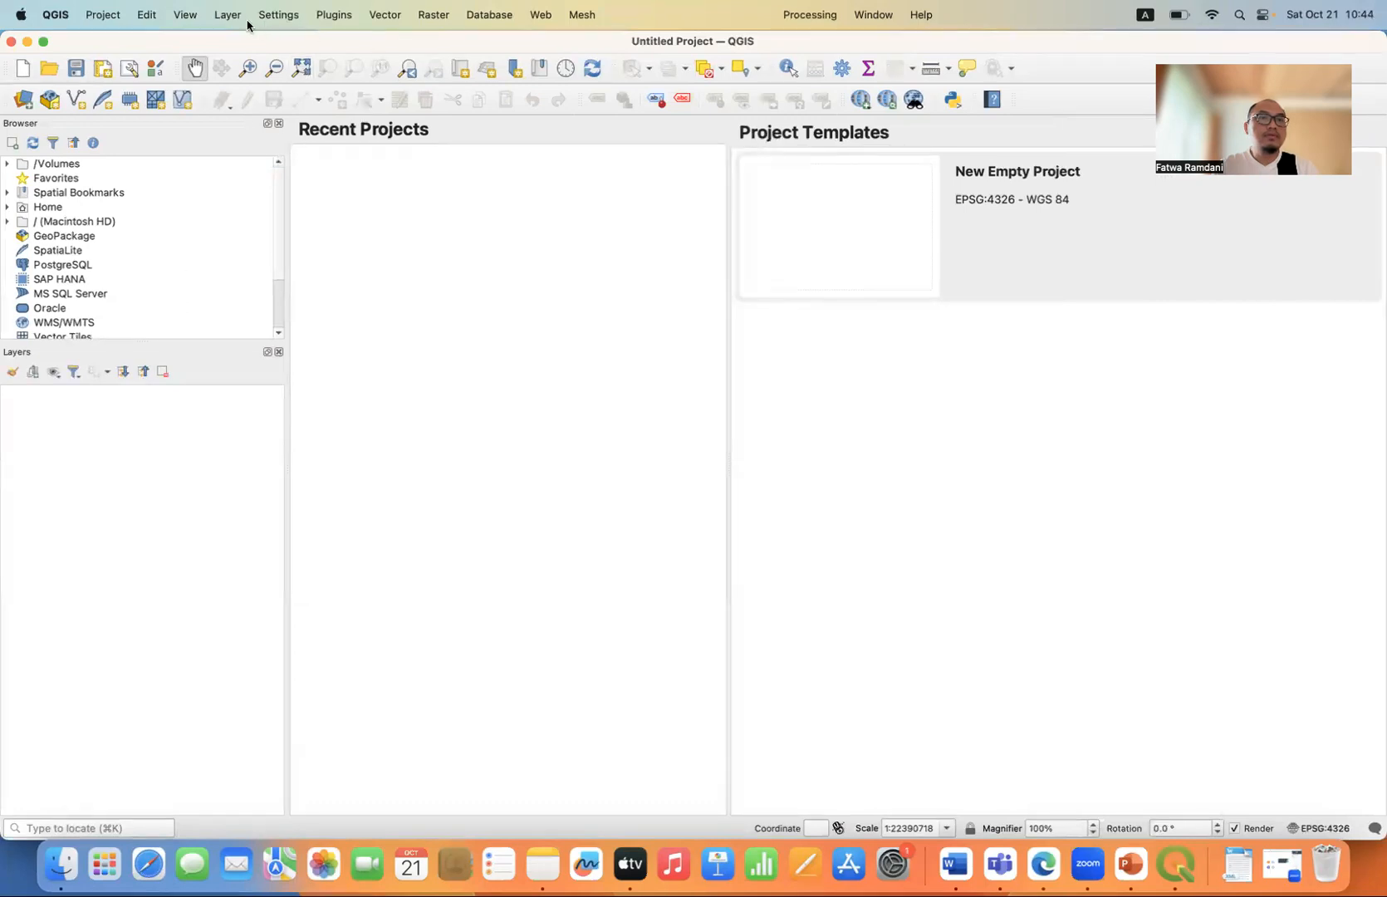
{"action": "left_click", "coordinate": [230, 16]}
{"action": "mouse_move", "coordinate": [274, 80]}
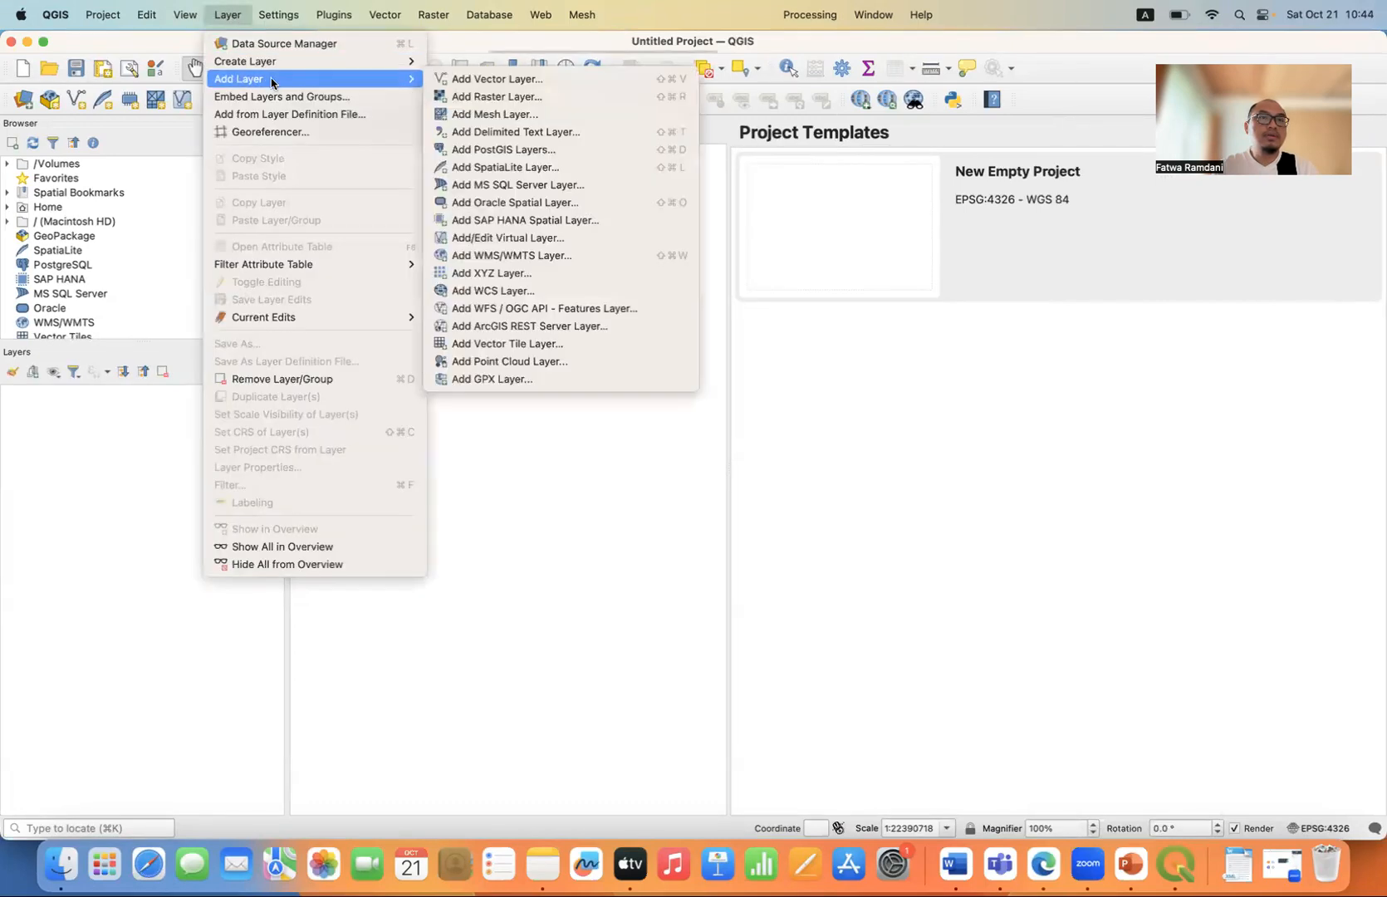
{"action": "left_click", "coordinate": [525, 96]}
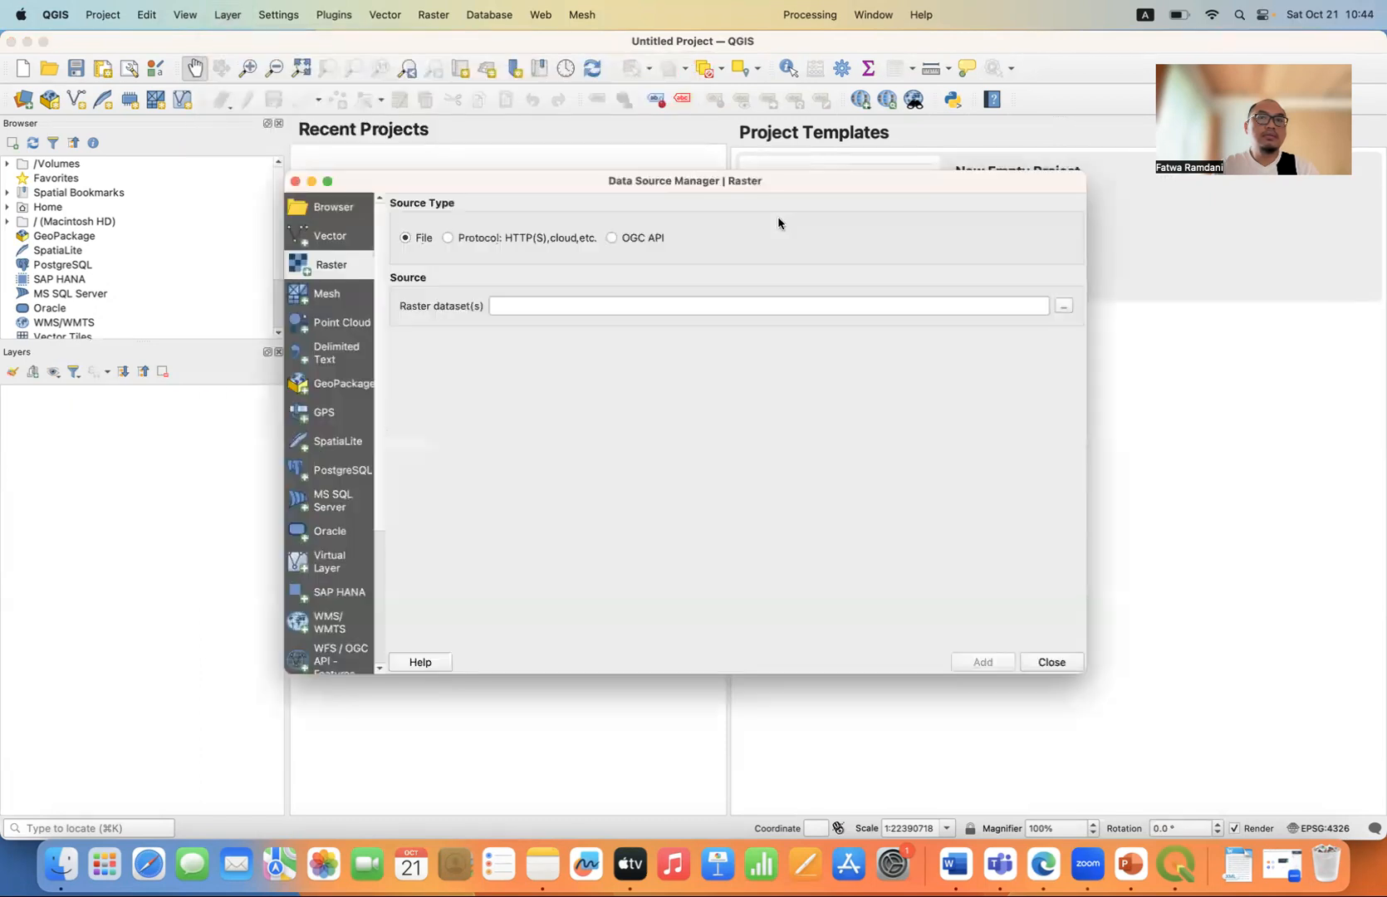
{"action": "left_click", "coordinate": [1065, 307]}
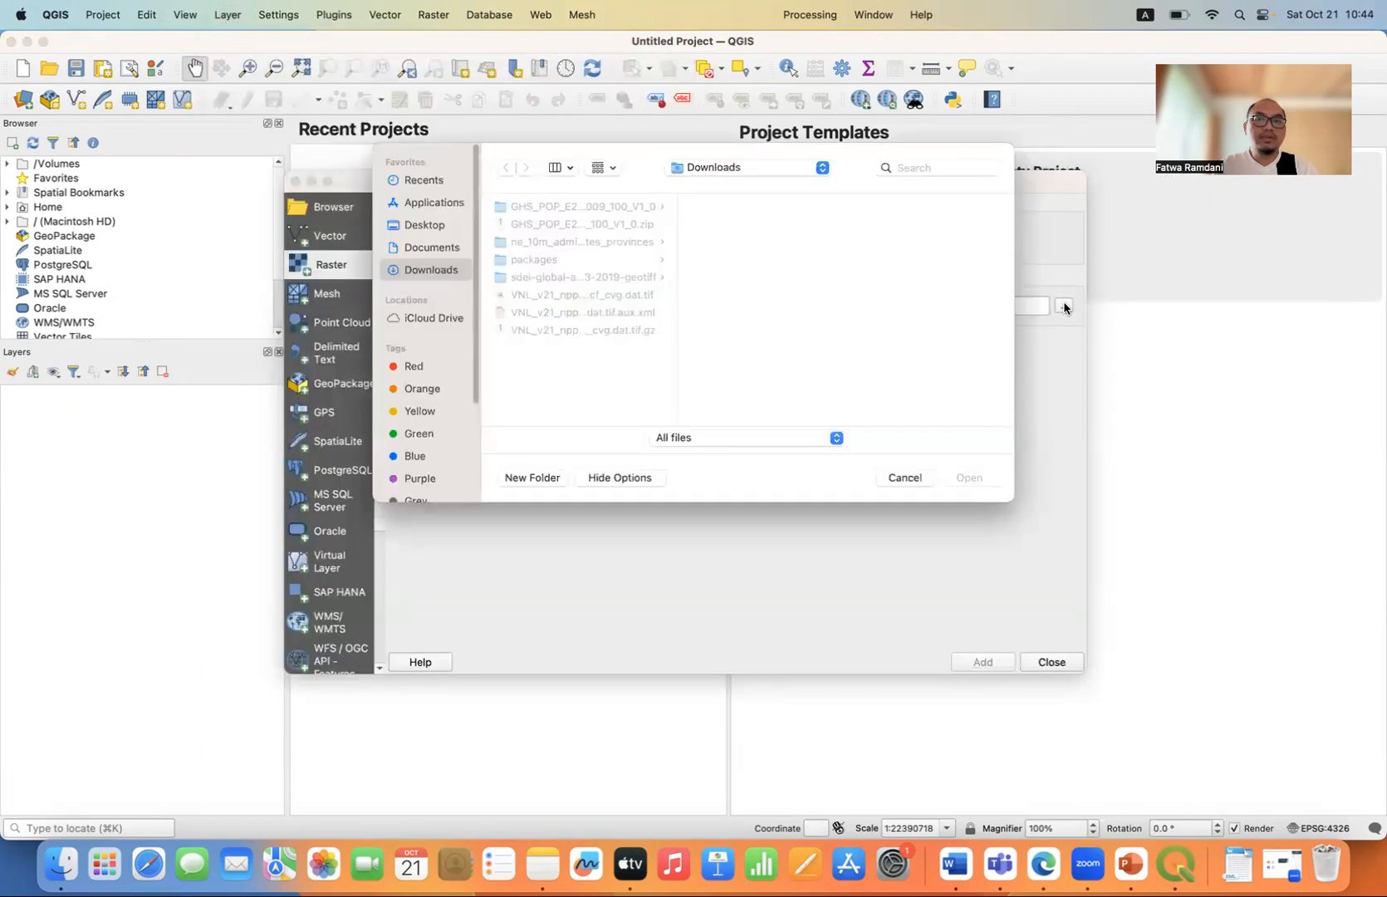
{"action": "left_click", "coordinate": [908, 480]}
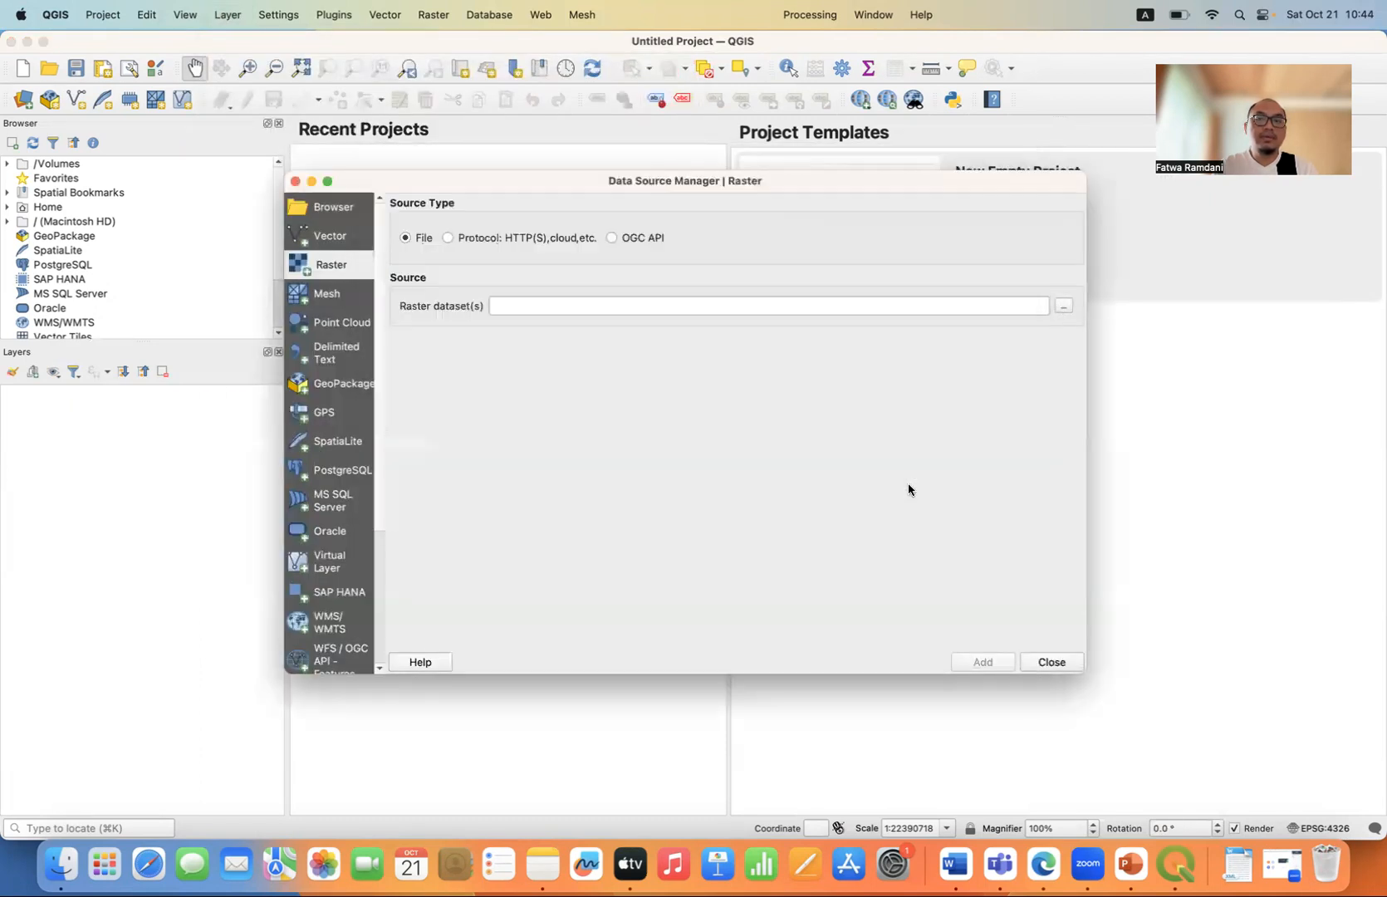
{"action": "left_click", "coordinate": [1050, 661]}
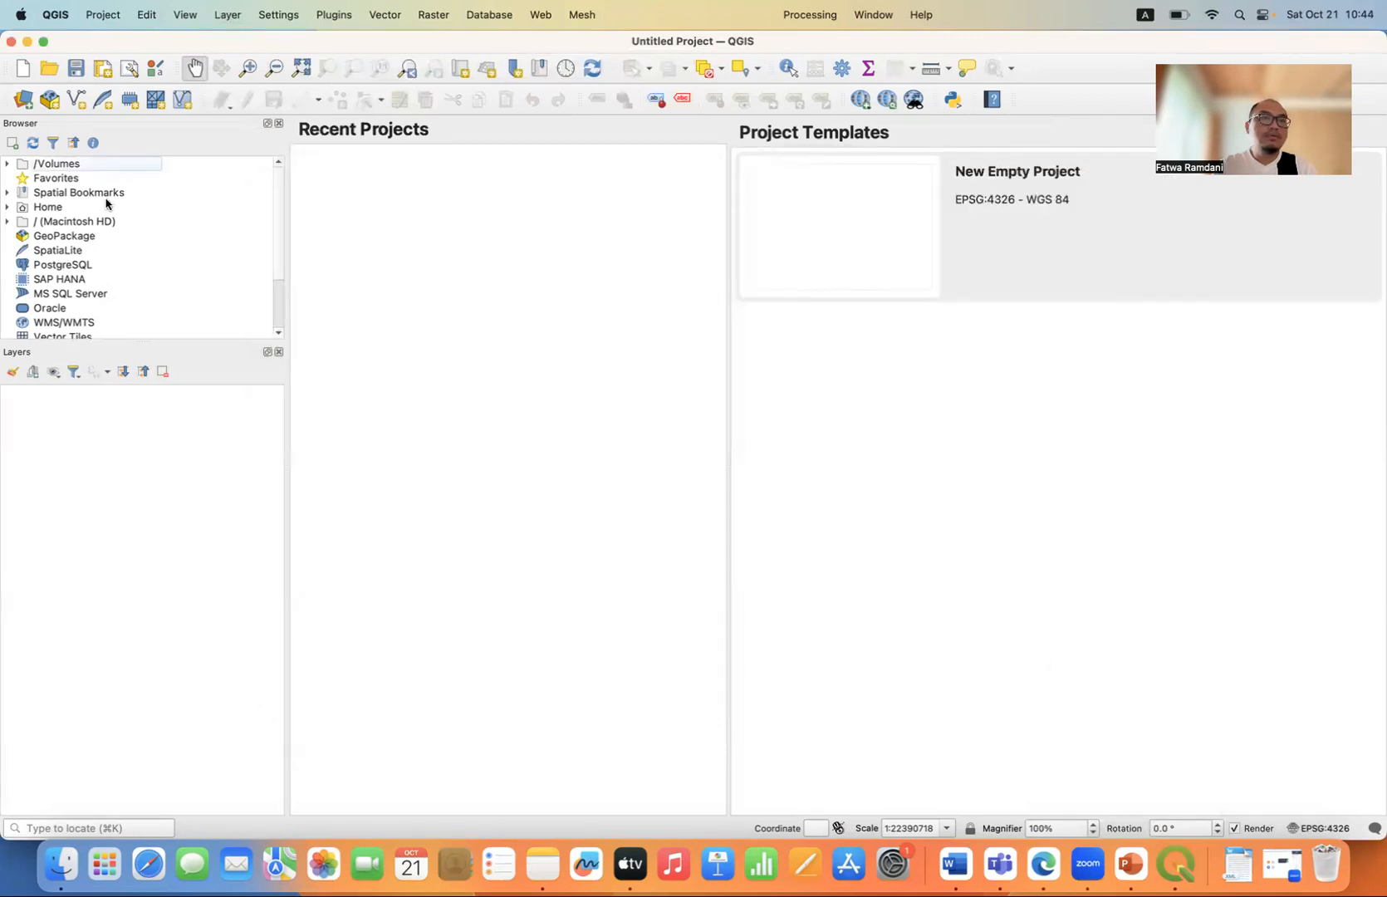
Expand the Browser tree from Macintosh HD through Users and the home folder to show the contents of Downloads.
{"action": "left_click", "coordinate": [6, 221]}
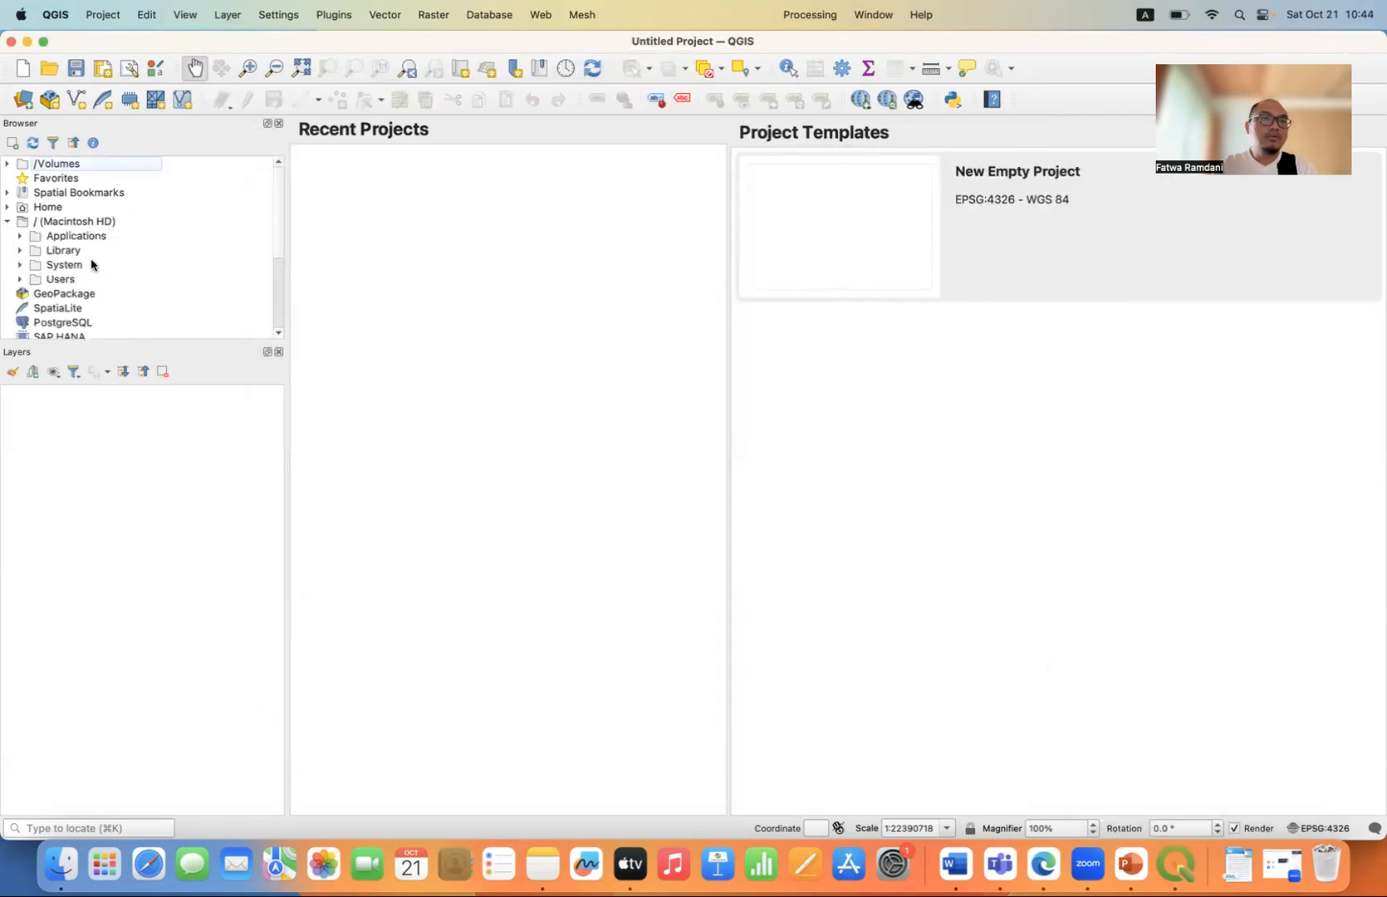
{"action": "scroll", "coordinate": [90, 263], "scroll_direction": "down", "scroll_amount": 1}
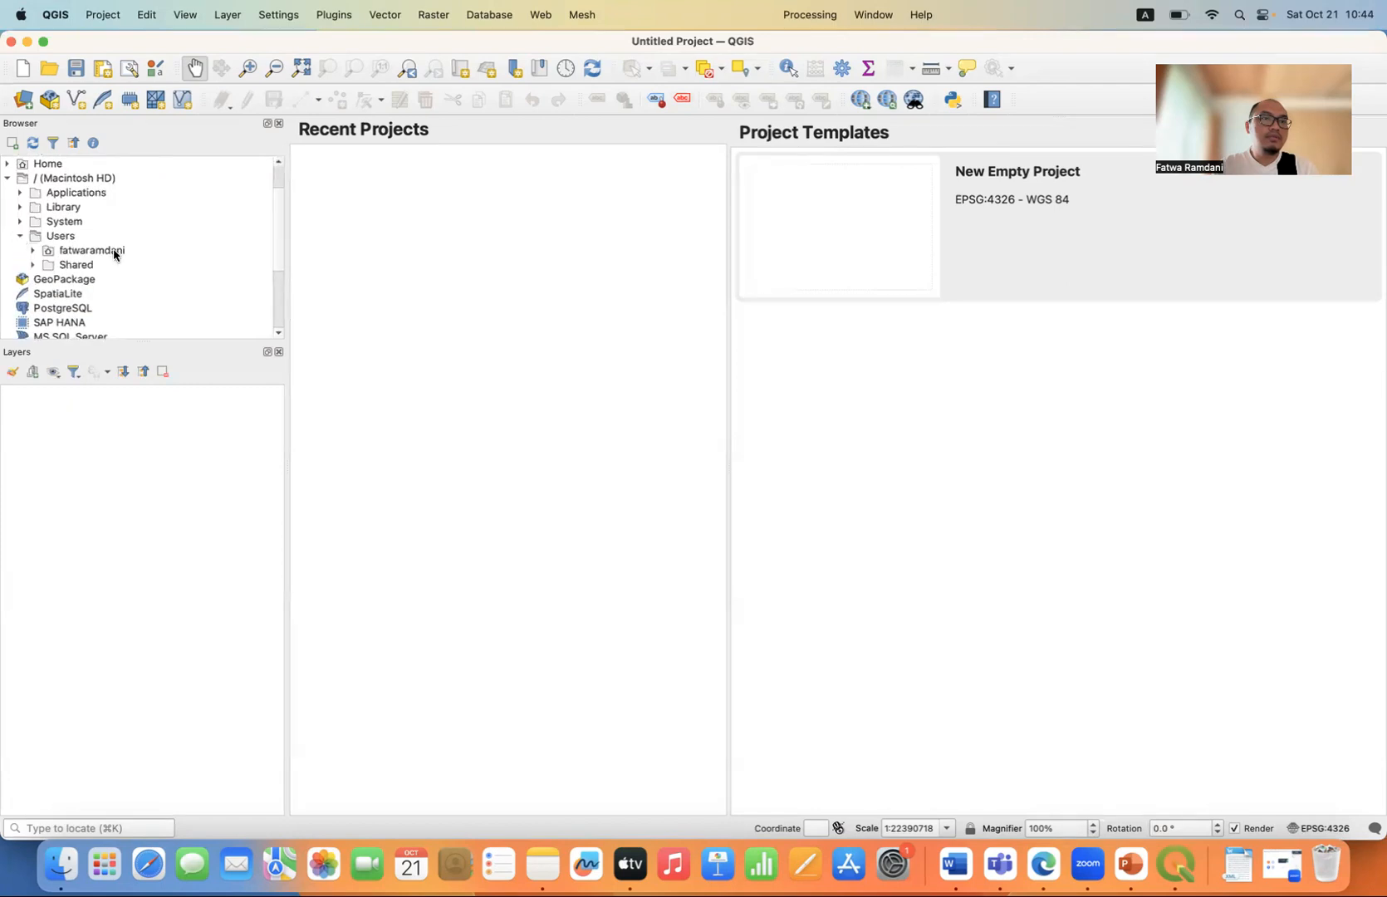
{"action": "left_click", "coordinate": [34, 251]}
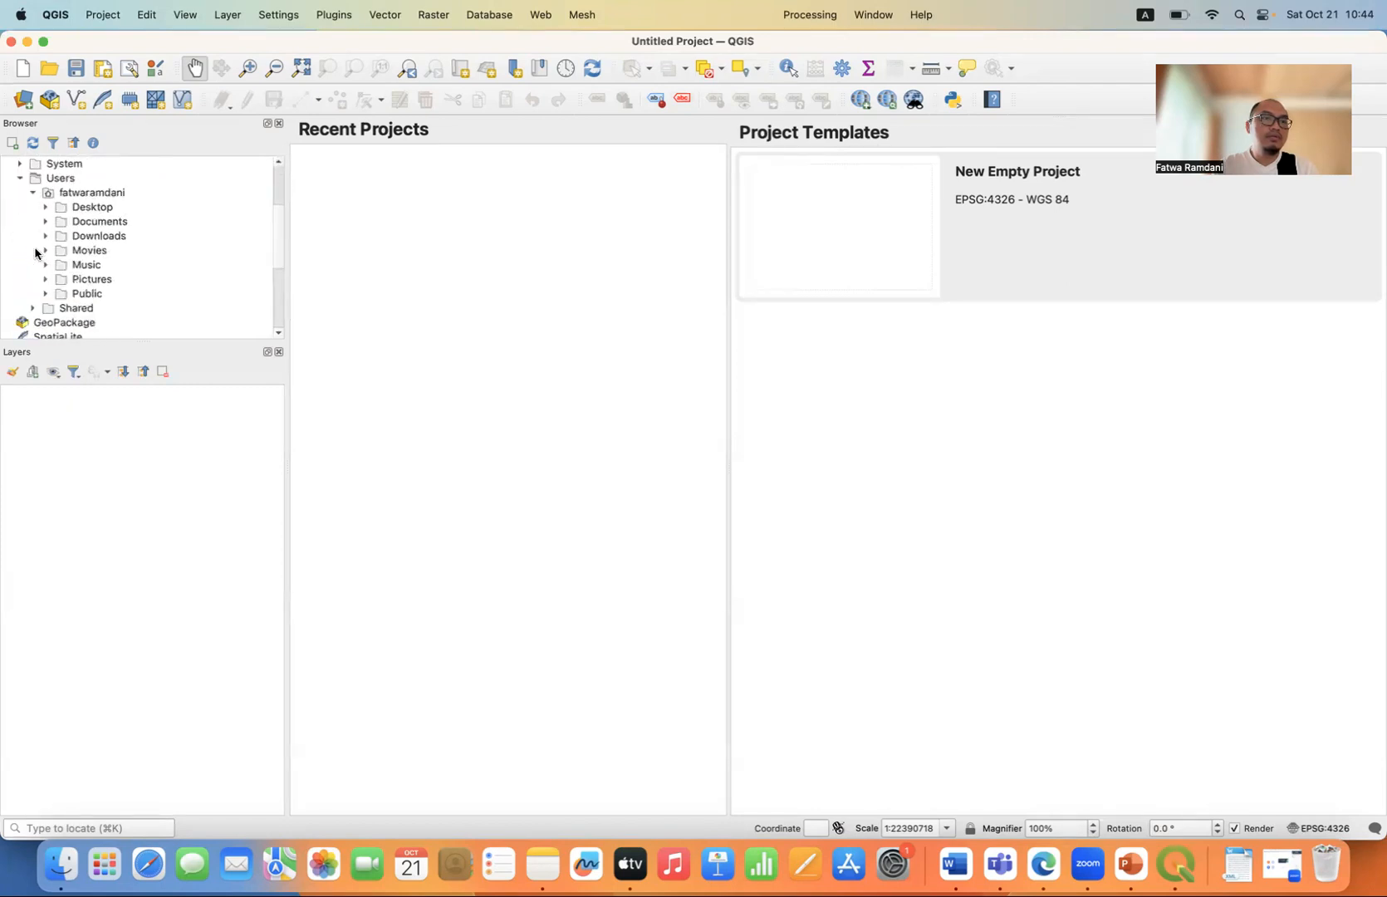
{"action": "left_click", "coordinate": [45, 237]}
{"action": "scroll", "coordinate": [108, 249], "scroll_direction": "down", "scroll_amount": 1}
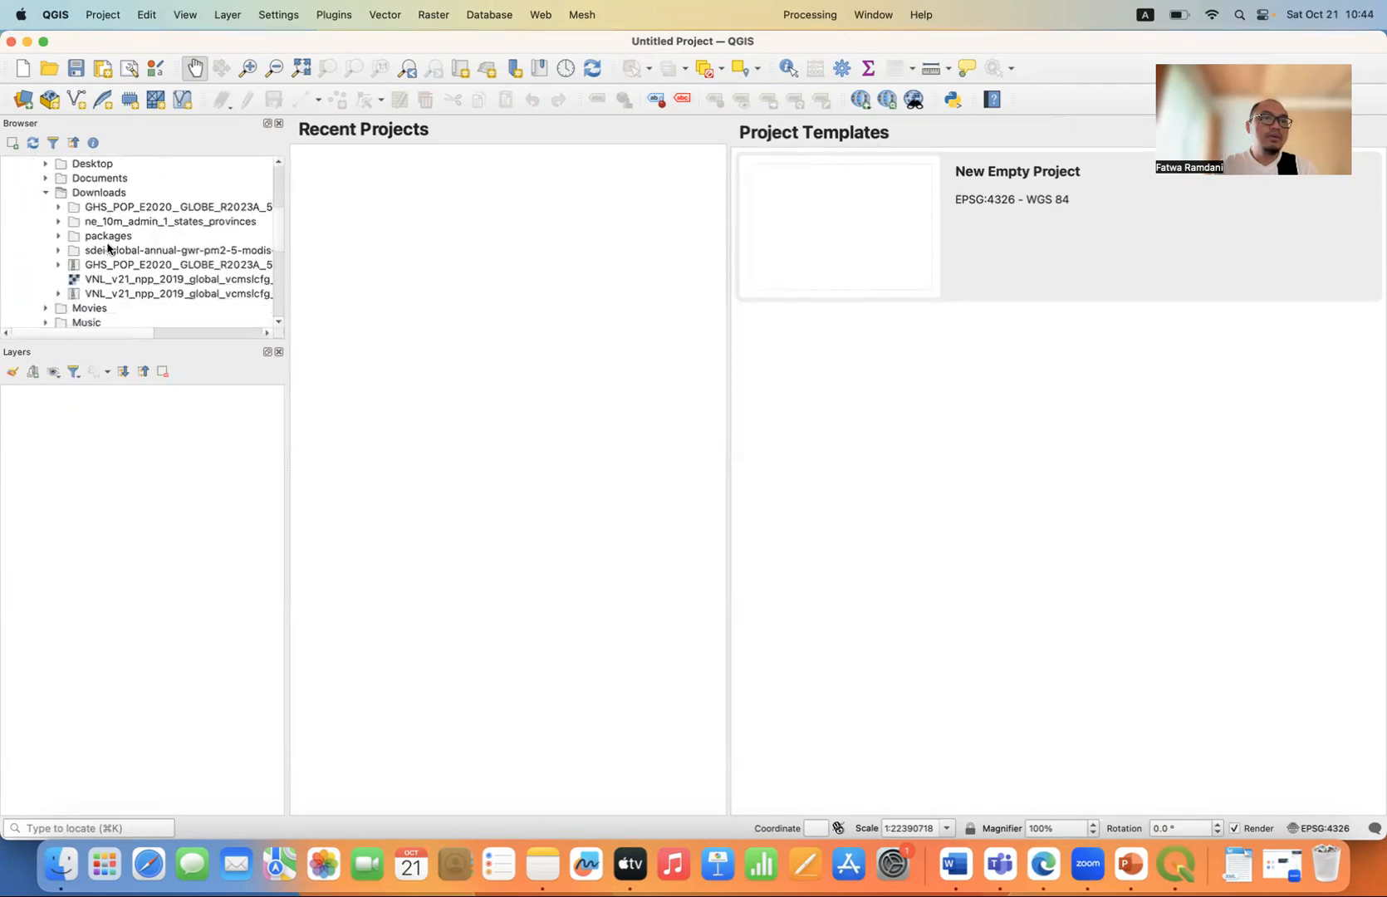
Widen the Browser and add GHS_POP_E2020_GLOBE_R2023A_54009_100_V1_0.tif from its Downloads subfolder to the map.
{"action": "left_click", "coordinate": [157, 211]}
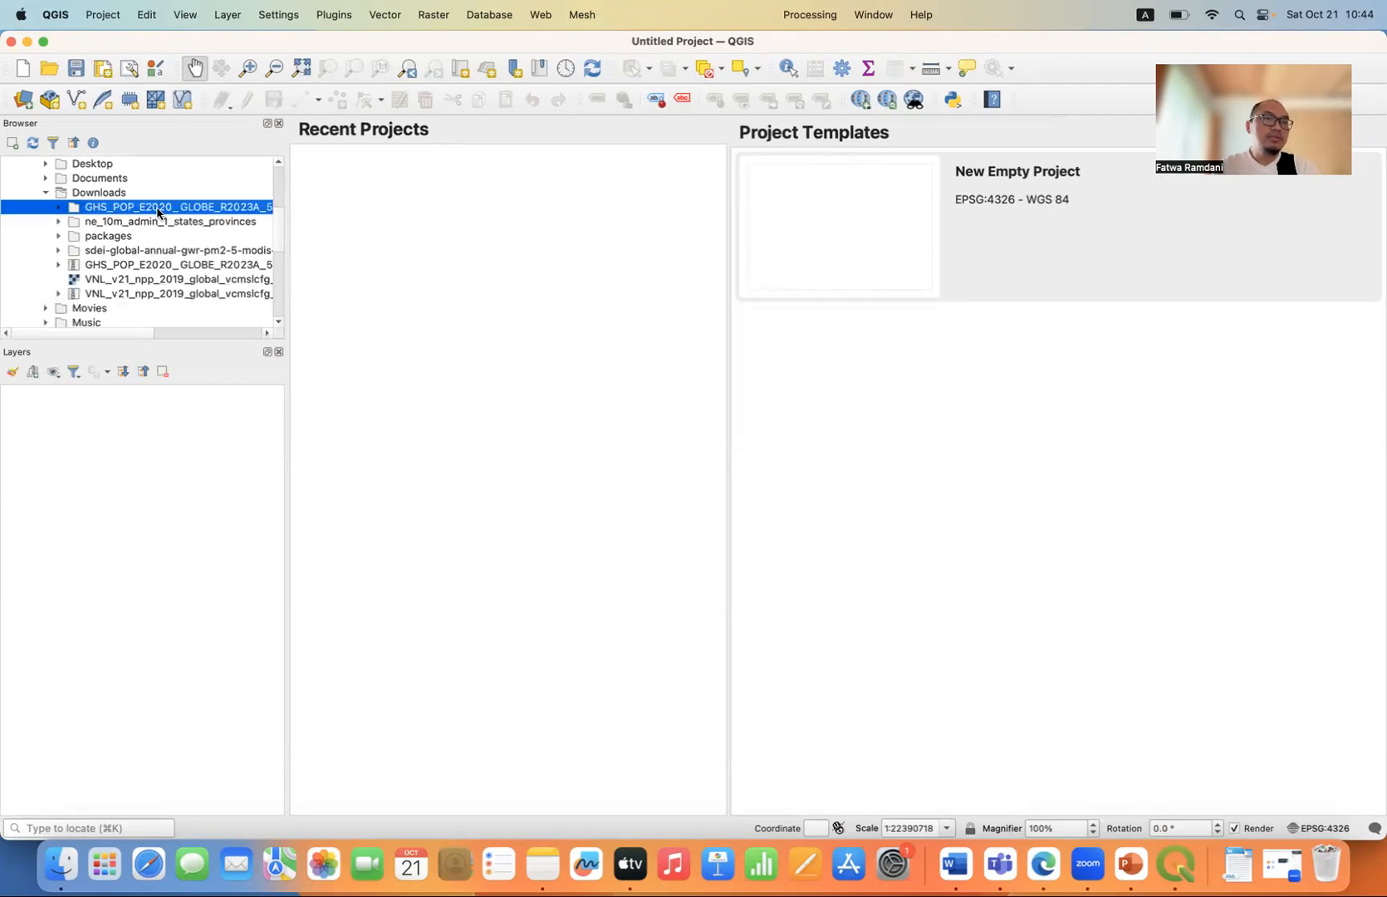
{"action": "left_click_drag", "start_coordinate": [287, 223], "coordinate": [429, 231]}
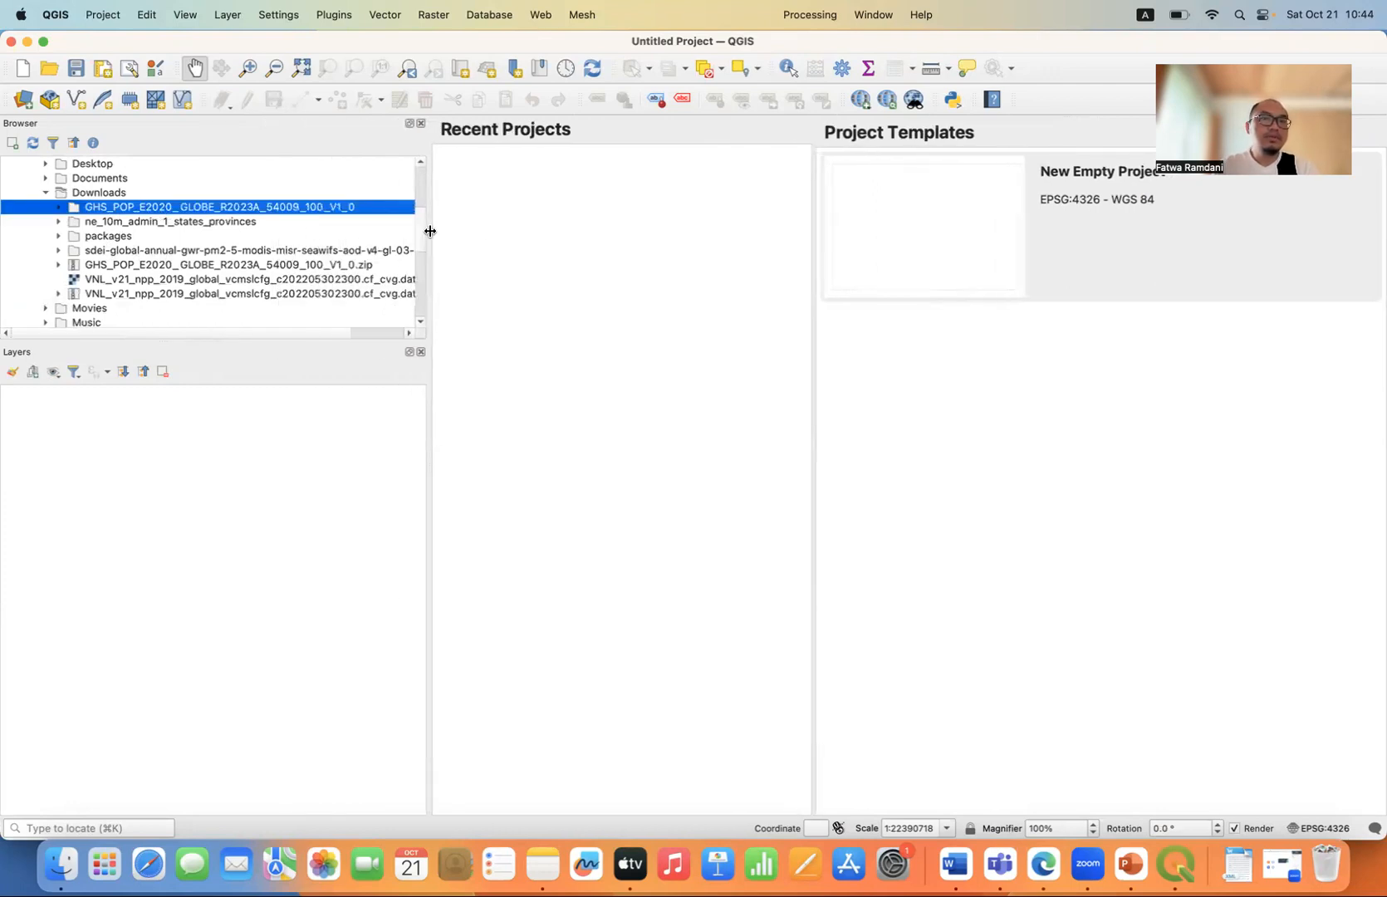
{"action": "left_click", "coordinate": [156, 267]}
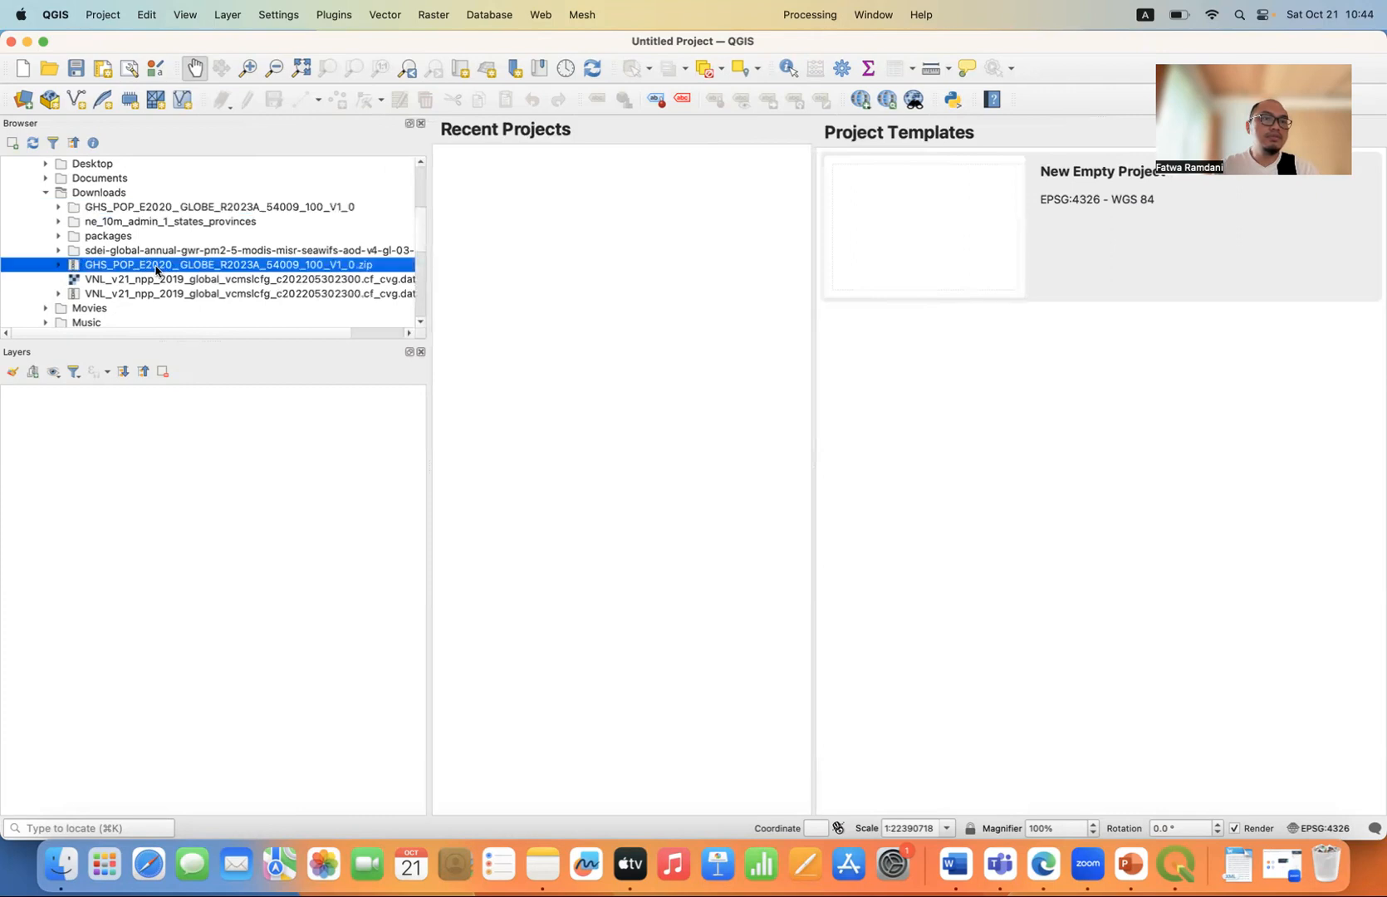
{"action": "left_click", "coordinate": [91, 208]}
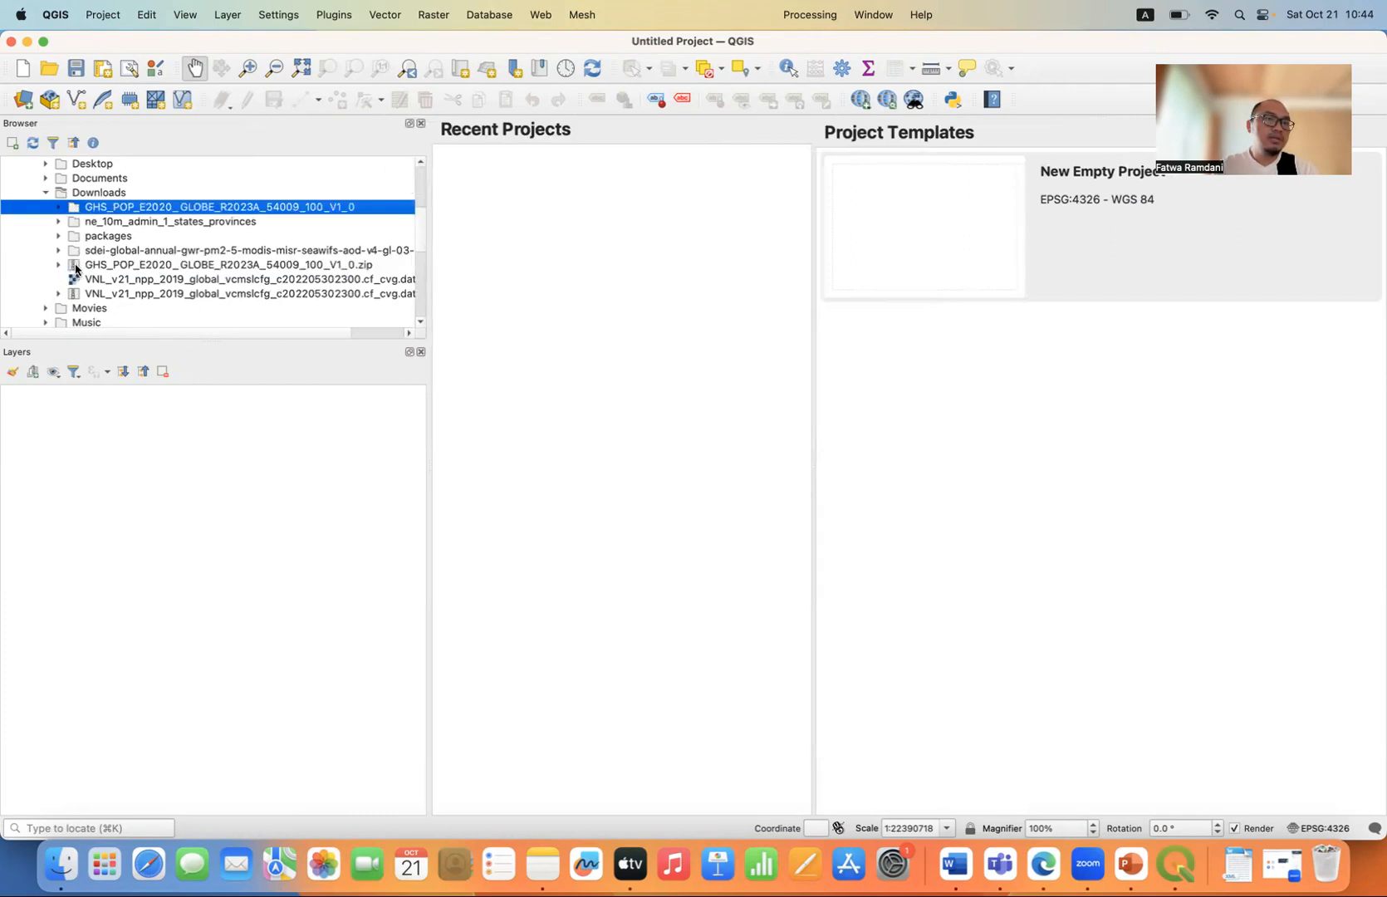
{"action": "left_click", "coordinate": [59, 207]}
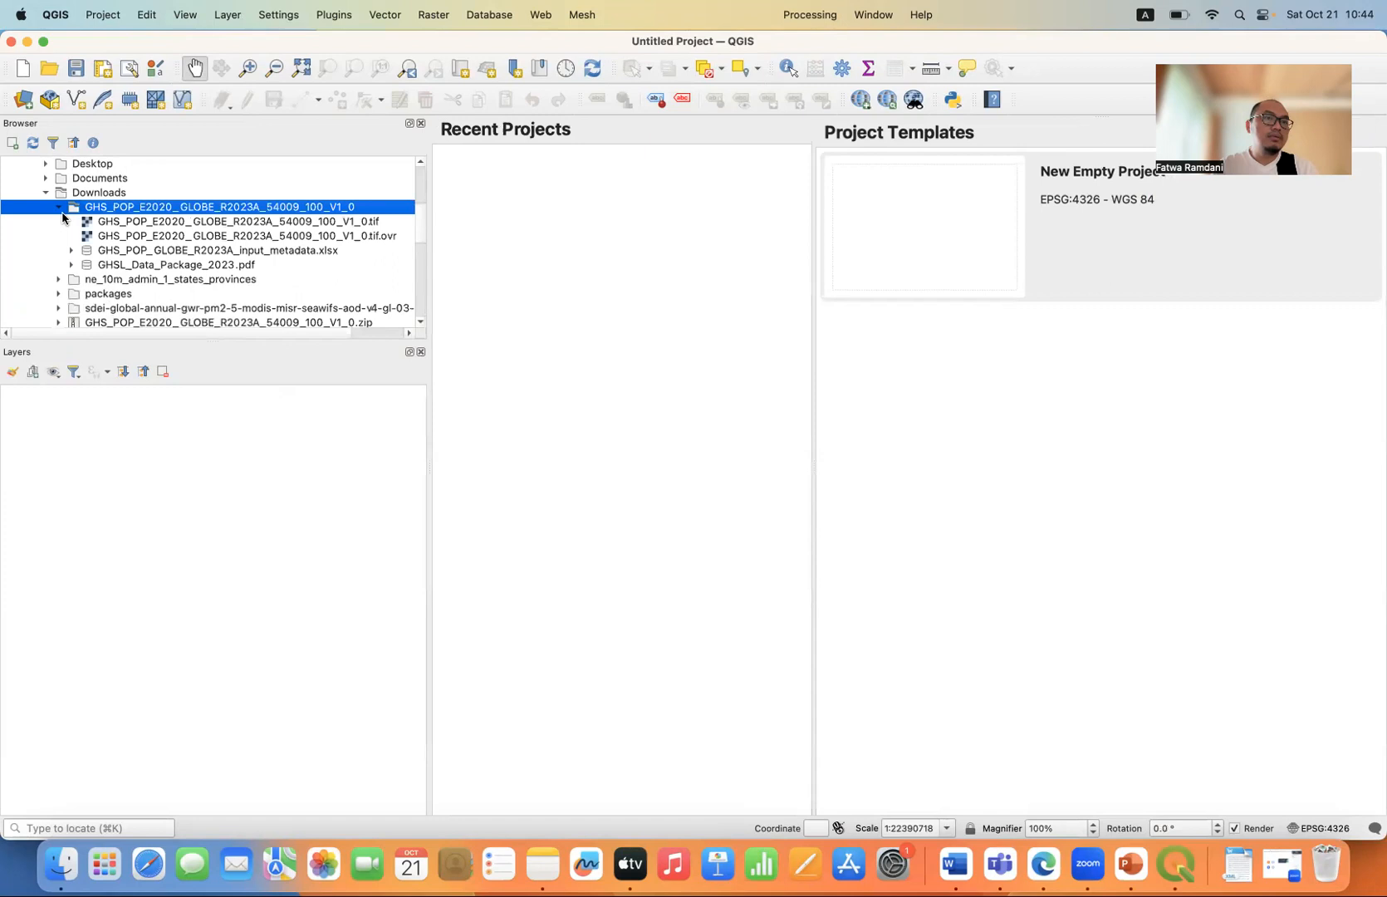
{"action": "double_click", "coordinate": [193, 224]}
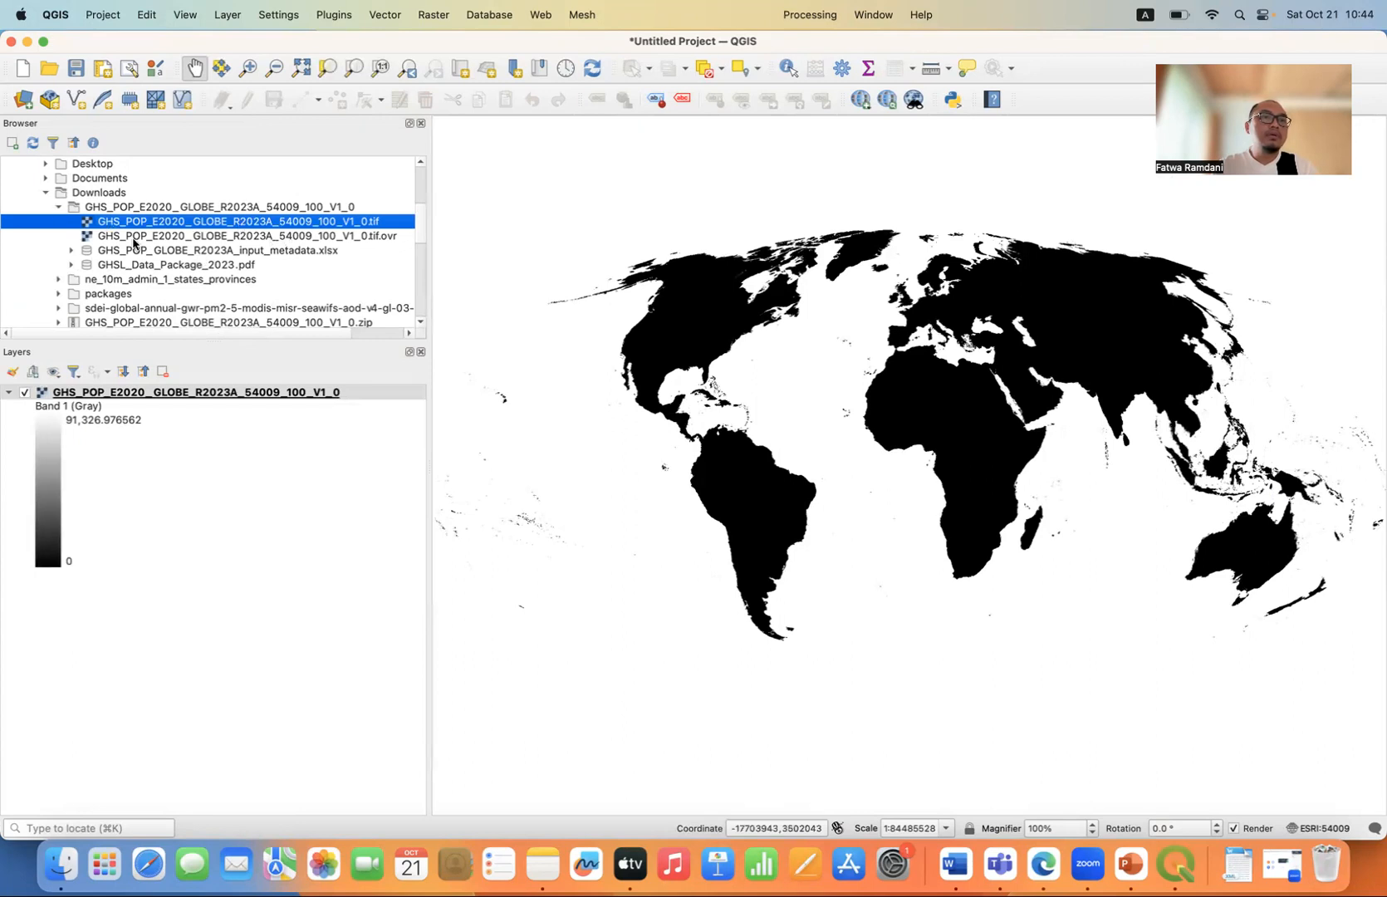
Add the PM2.5 raster sdei-global-annual-gwr-pm2-5-modis-misr-seawifs-aod-v4-gl-03-2019.tif from its geotiff folder, widening the Browser to read the full names.
{"action": "scroll", "coordinate": [127, 270], "scroll_direction": "down", "scroll_amount": 1}
{"action": "scroll", "coordinate": [128, 270], "scroll_direction": "down", "scroll_amount": 2}
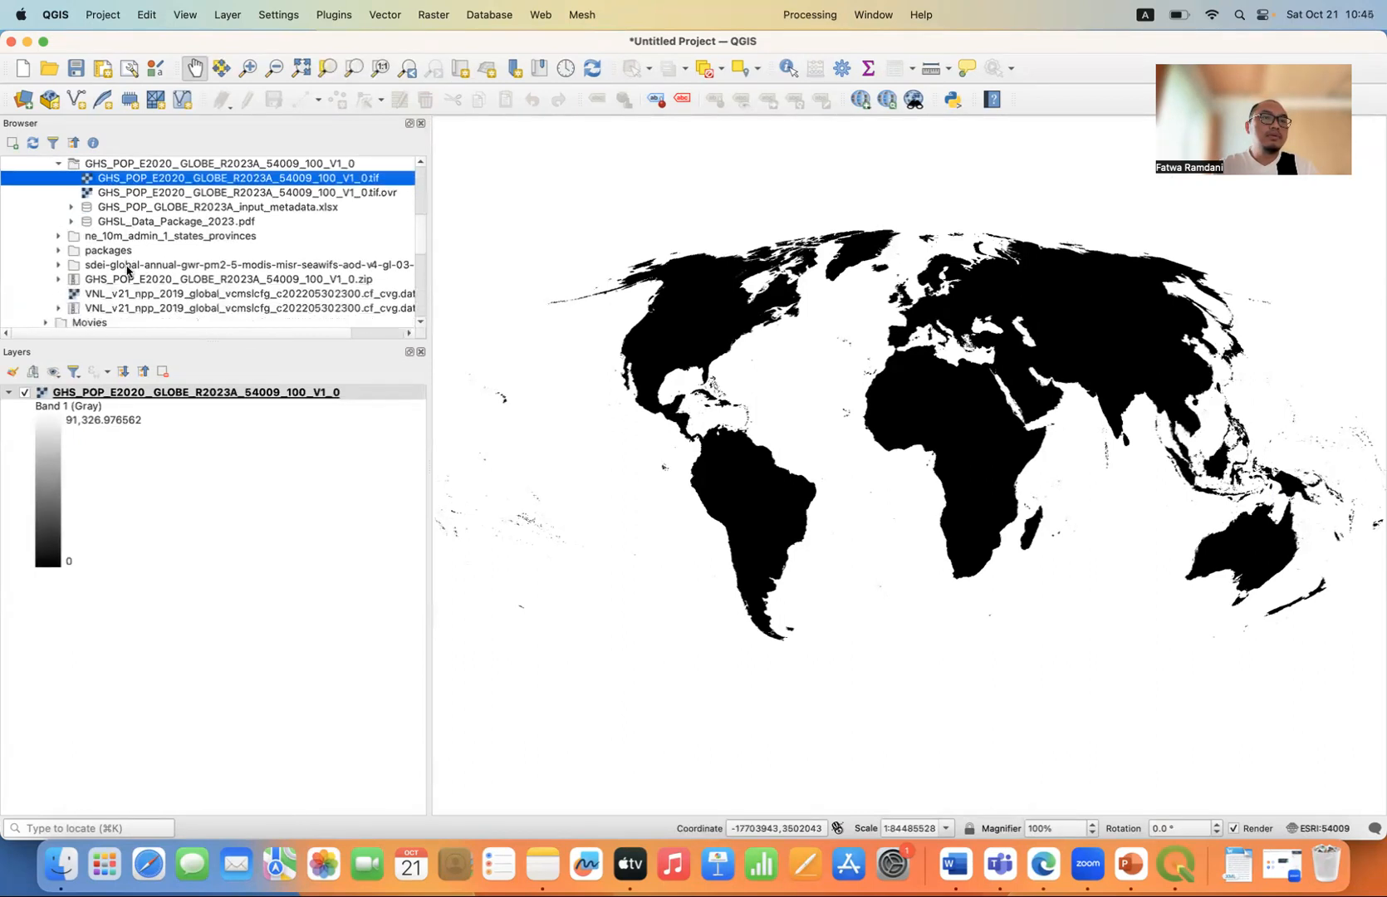
{"action": "left_click", "coordinate": [59, 265]}
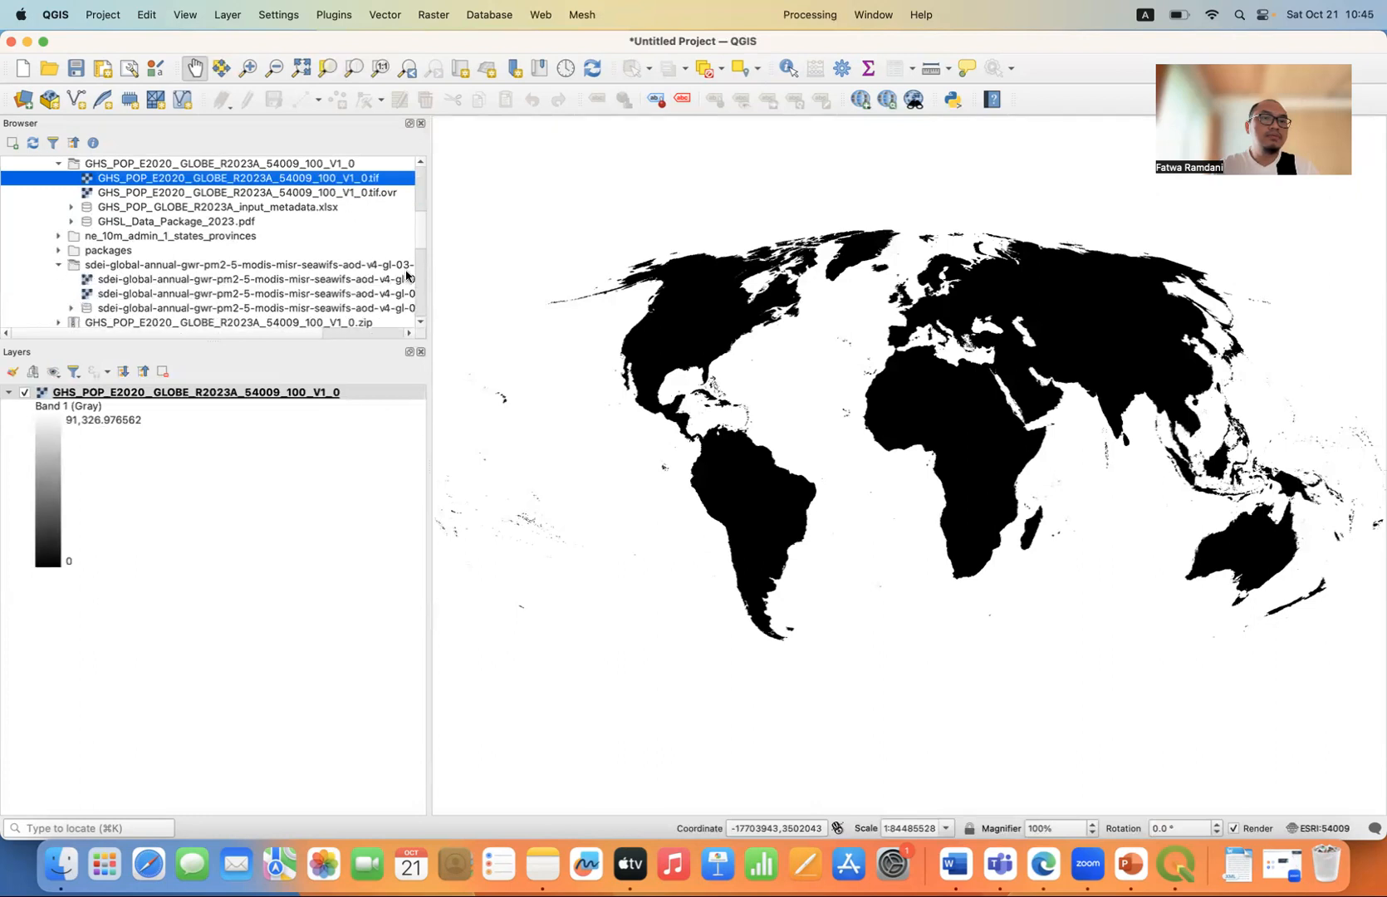
{"action": "left_click_drag", "start_coordinate": [429, 269], "coordinate": [517, 274]}
{"action": "double_click", "coordinate": [374, 282]}
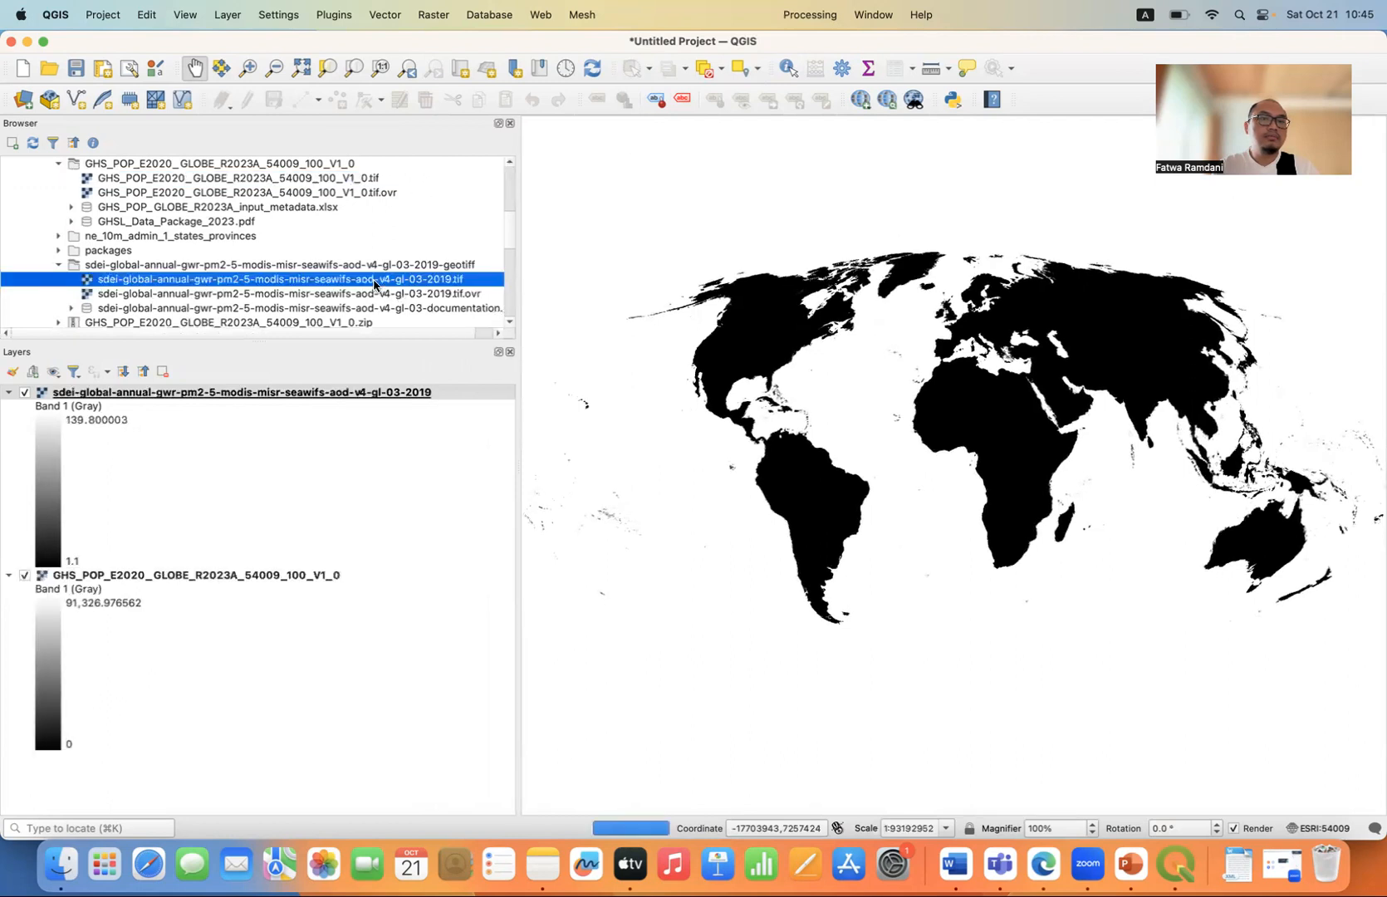
Add the nighttime light raster VNL_v21_npp_2019_global_vcmslcfg_c202205302300.cf_cvg.dat.tif to the map and collapse all layer legends.
{"action": "scroll", "coordinate": [374, 283], "scroll_direction": "down", "scroll_amount": 3}
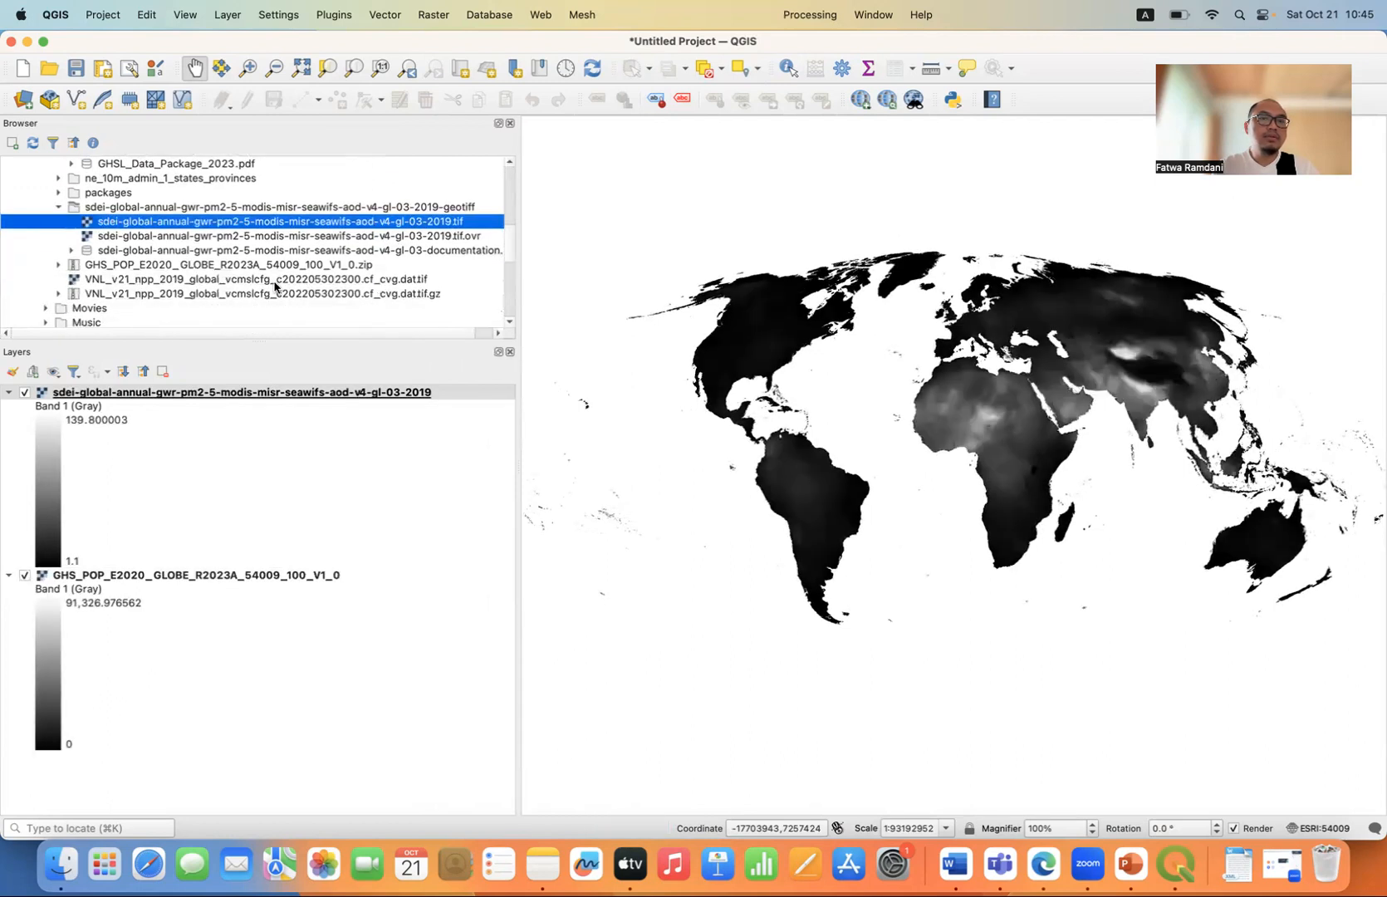
{"action": "double_click", "coordinate": [227, 283]}
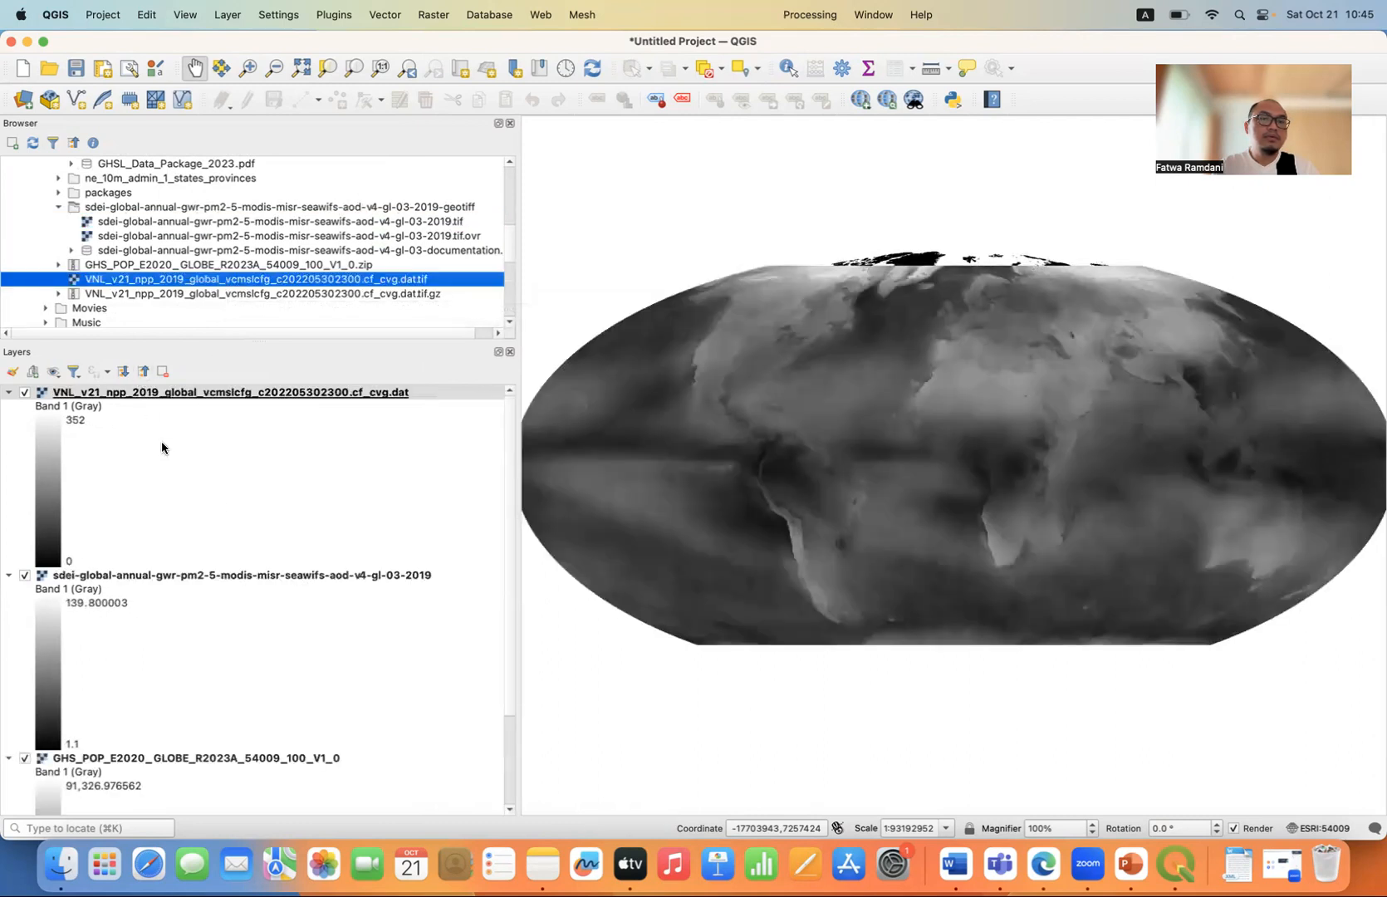
{"action": "left_click", "coordinate": [142, 374]}
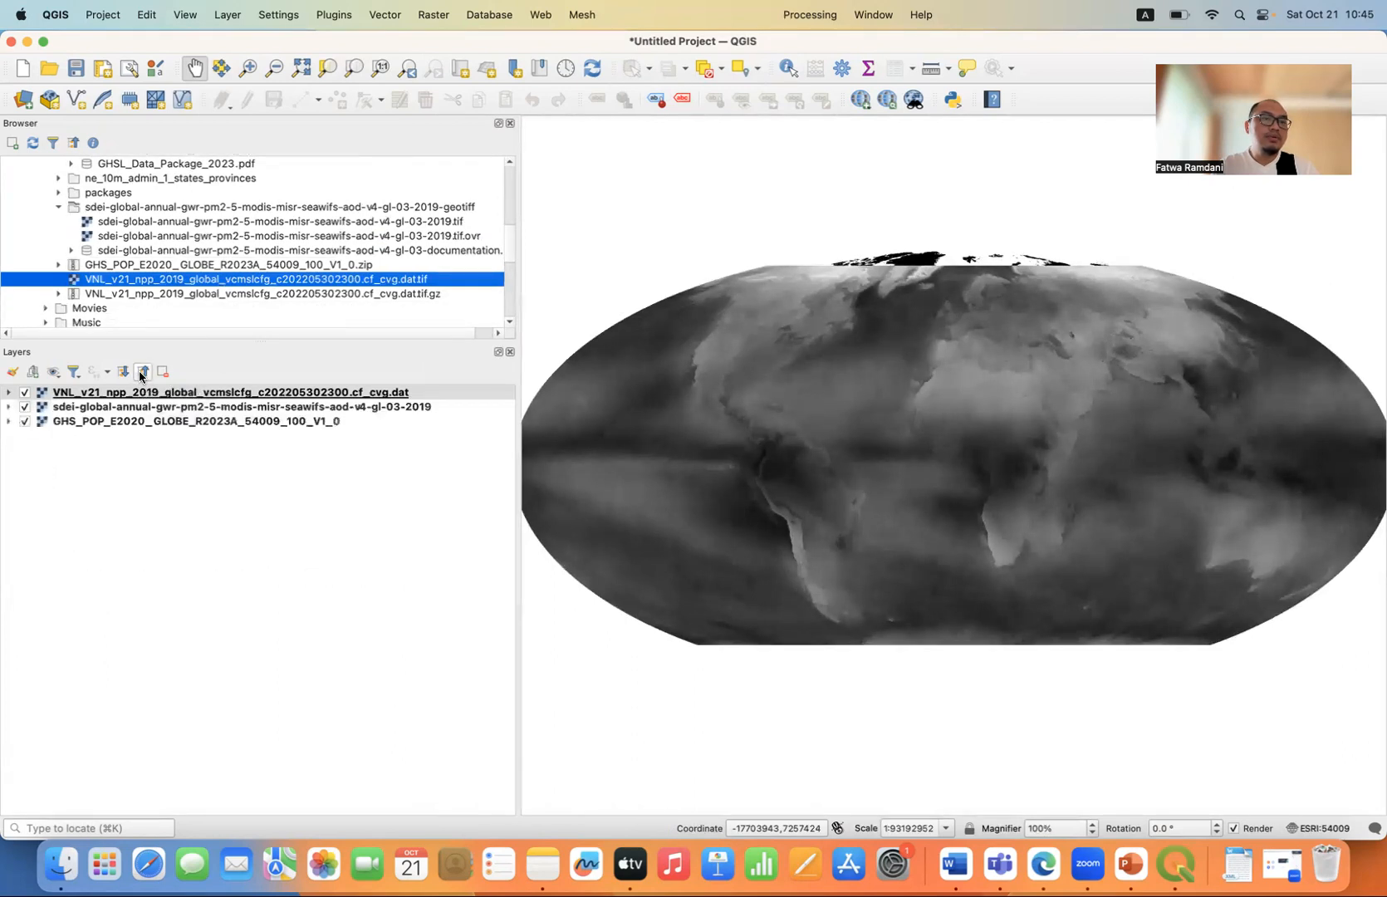
Hide the nighttime light and PM2.5 layers, and expand the legend of the GHS_POP population layer.
{"action": "left_click", "coordinate": [25, 392]}
{"action": "left_click", "coordinate": [24, 408]}
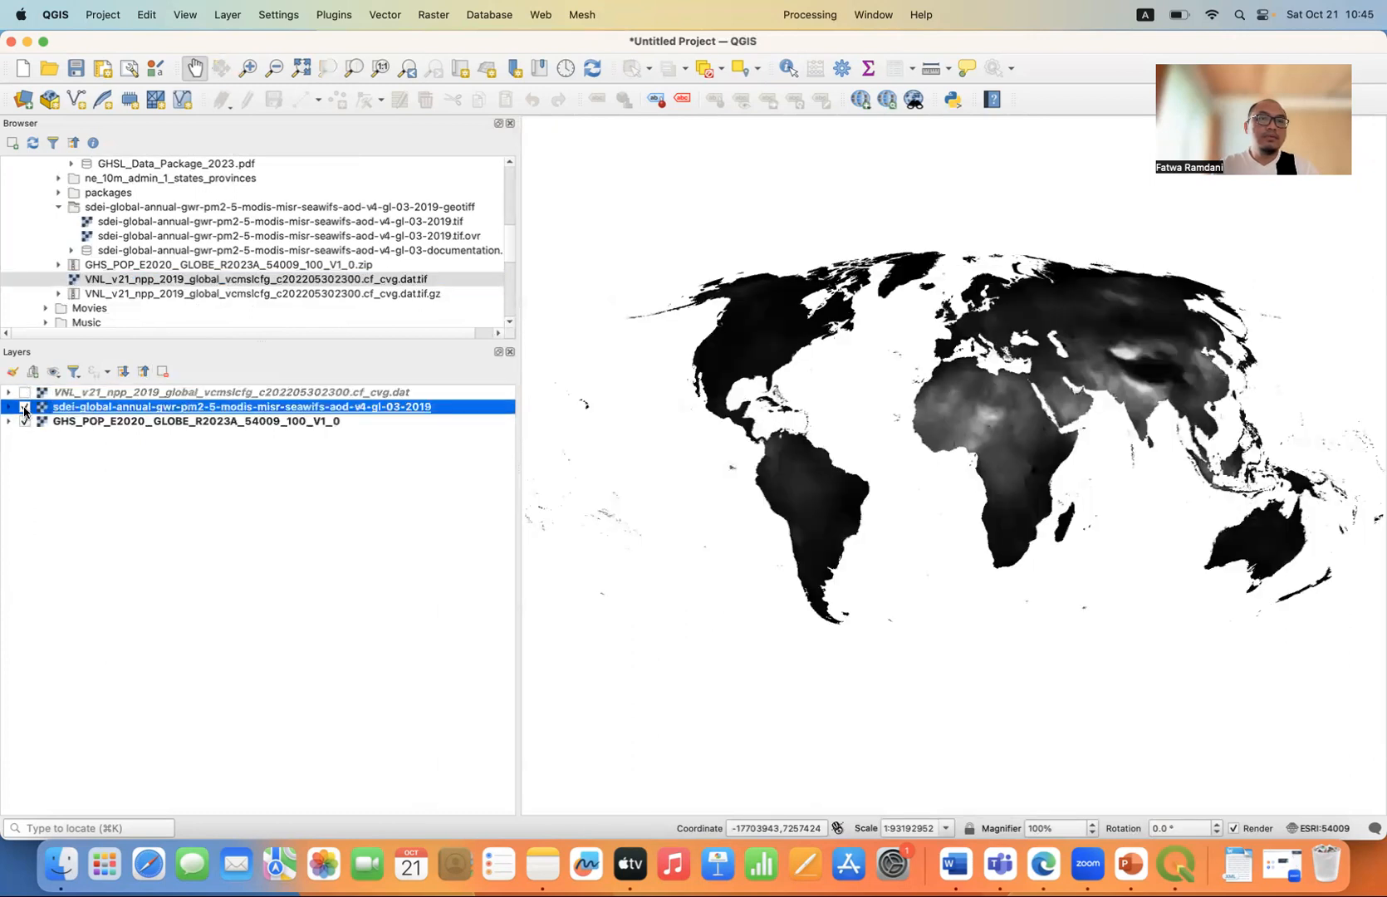
{"action": "left_click", "coordinate": [25, 408]}
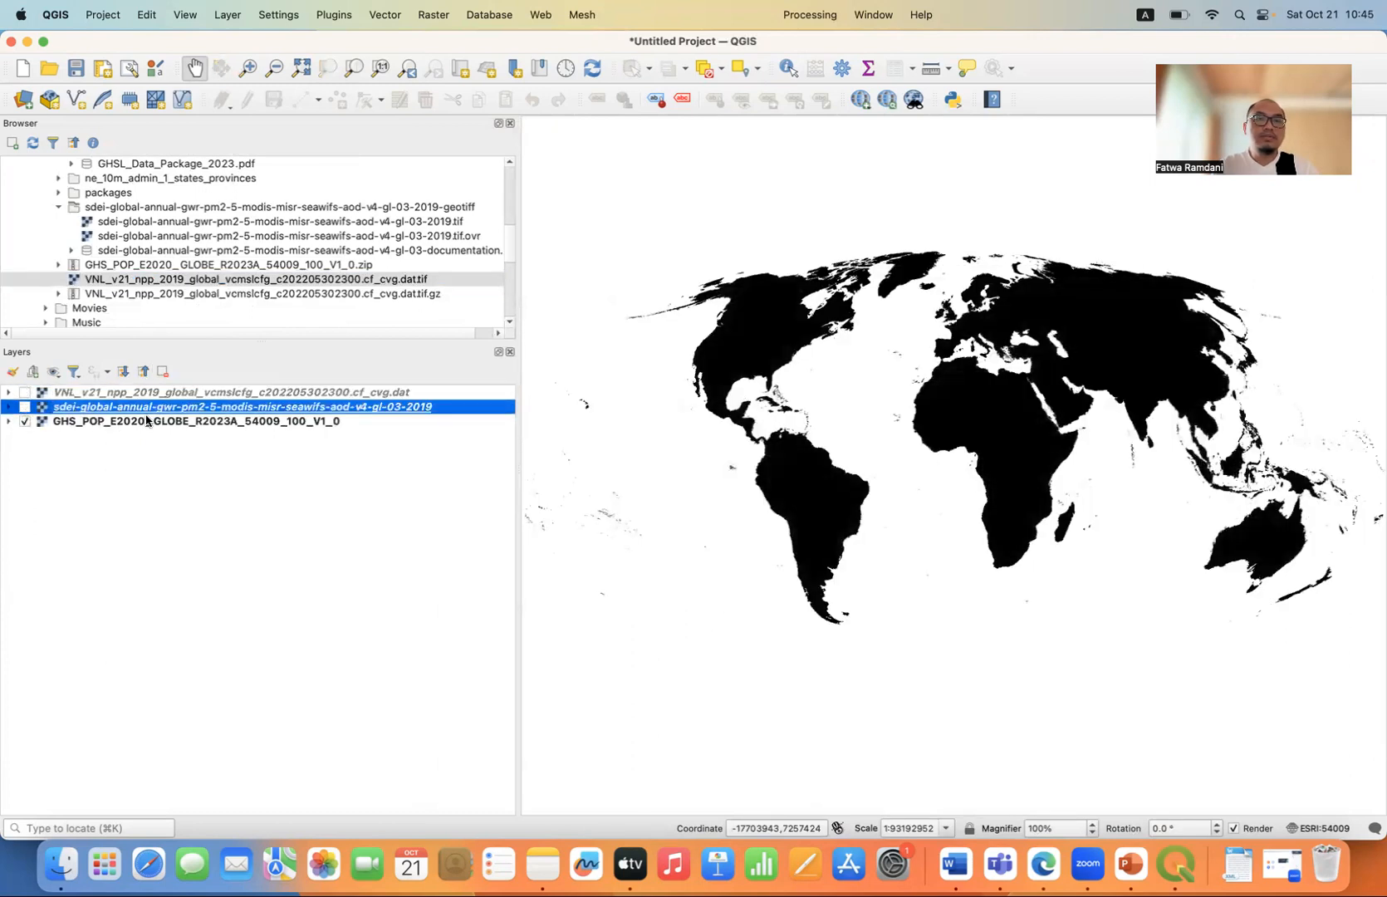
{"action": "left_click", "coordinate": [147, 421]}
{"action": "left_click", "coordinate": [8, 421]}
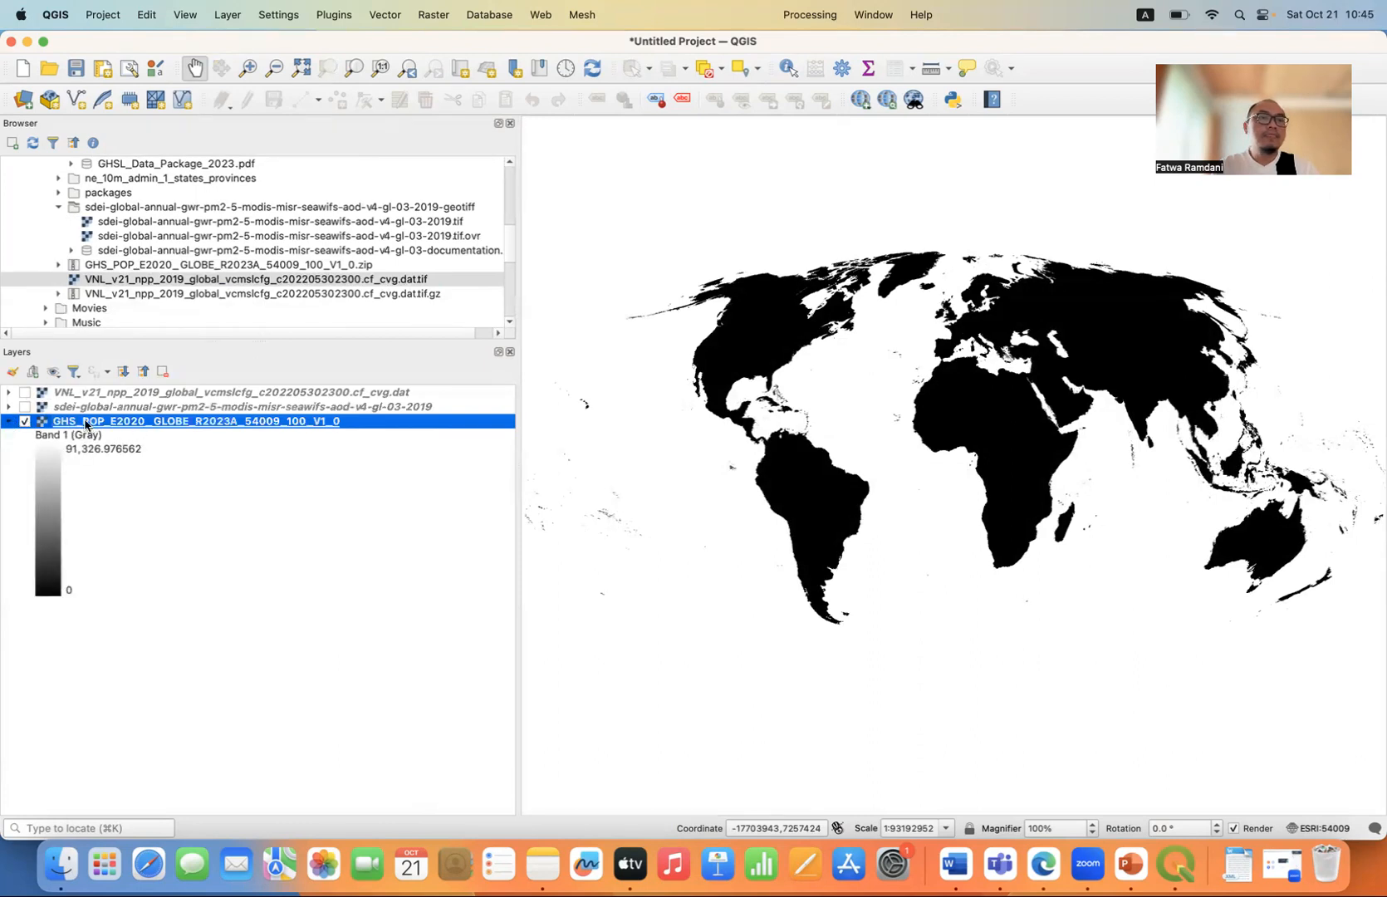
Set the population layer's render type to Singleband pseudocolor and apply it.
{"action": "double_click", "coordinate": [188, 422]}
{"action": "left_click_drag", "start_coordinate": [338, 120], "coordinate": [595, 143]}
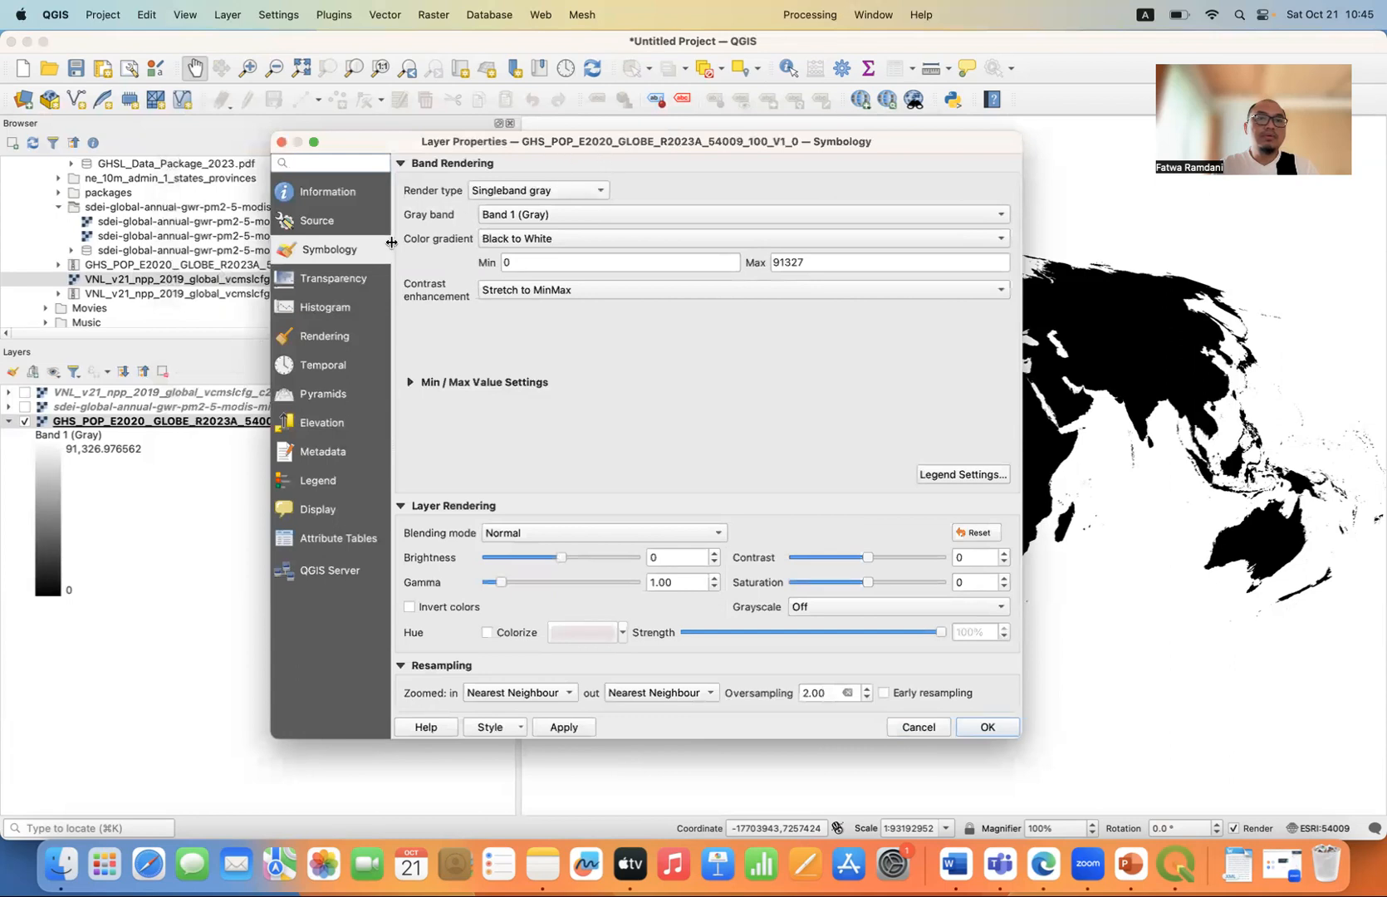
{"action": "left_click", "coordinate": [562, 192]}
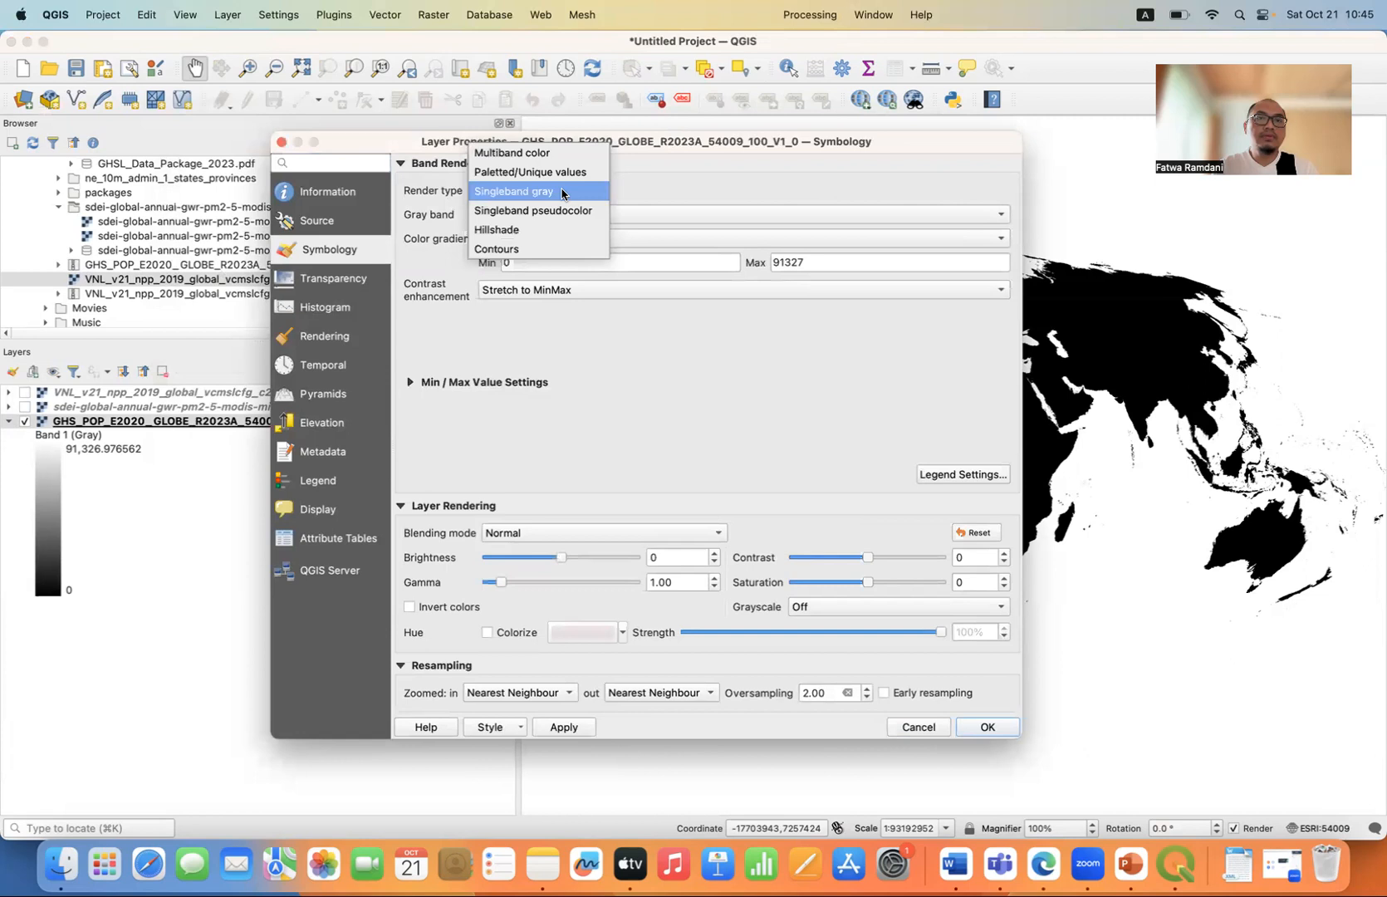
{"action": "left_click", "coordinate": [562, 211]}
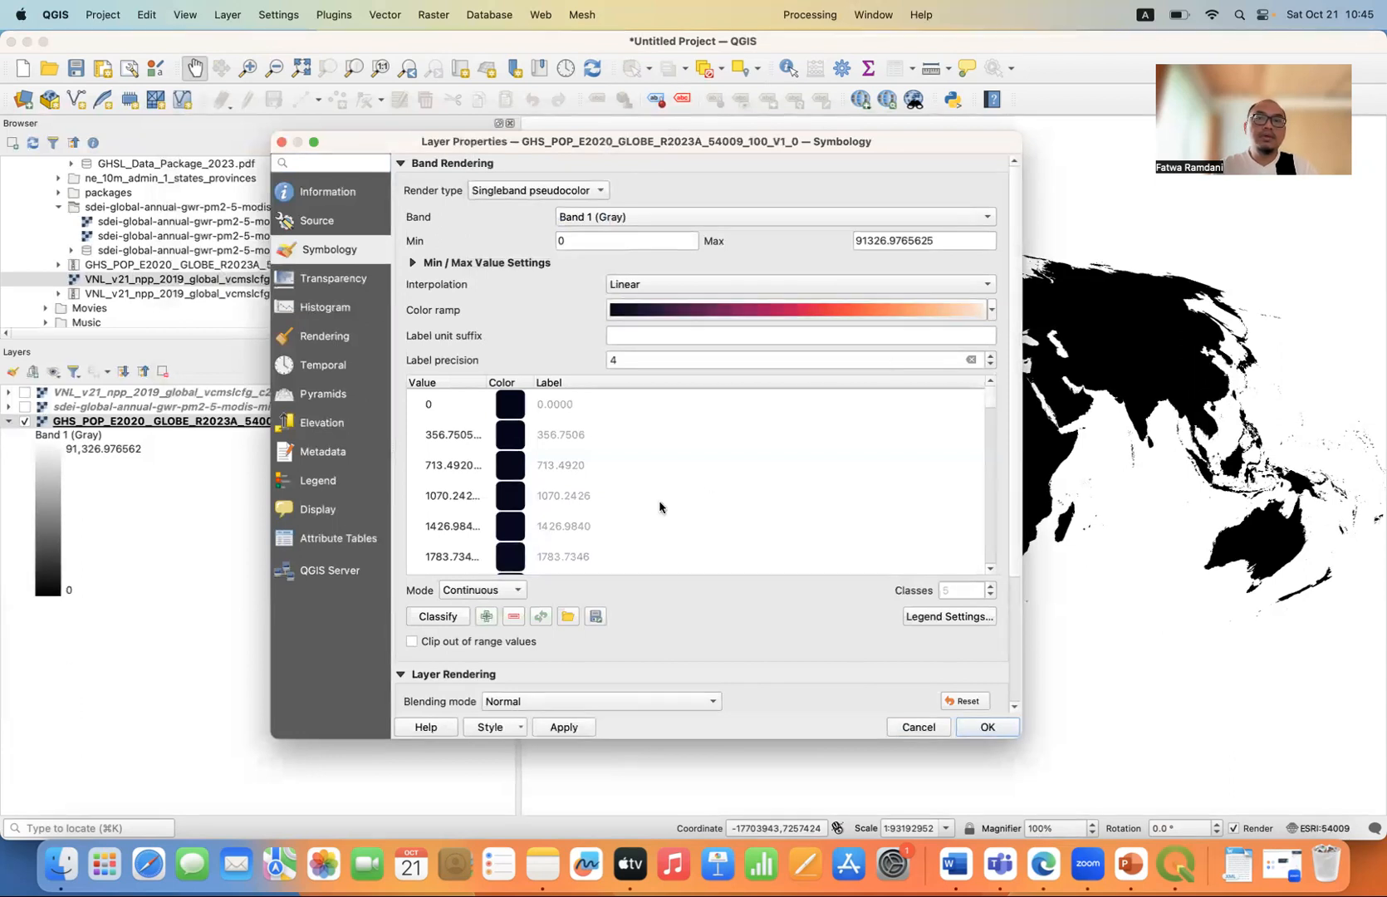
{"action": "left_click", "coordinate": [555, 727]}
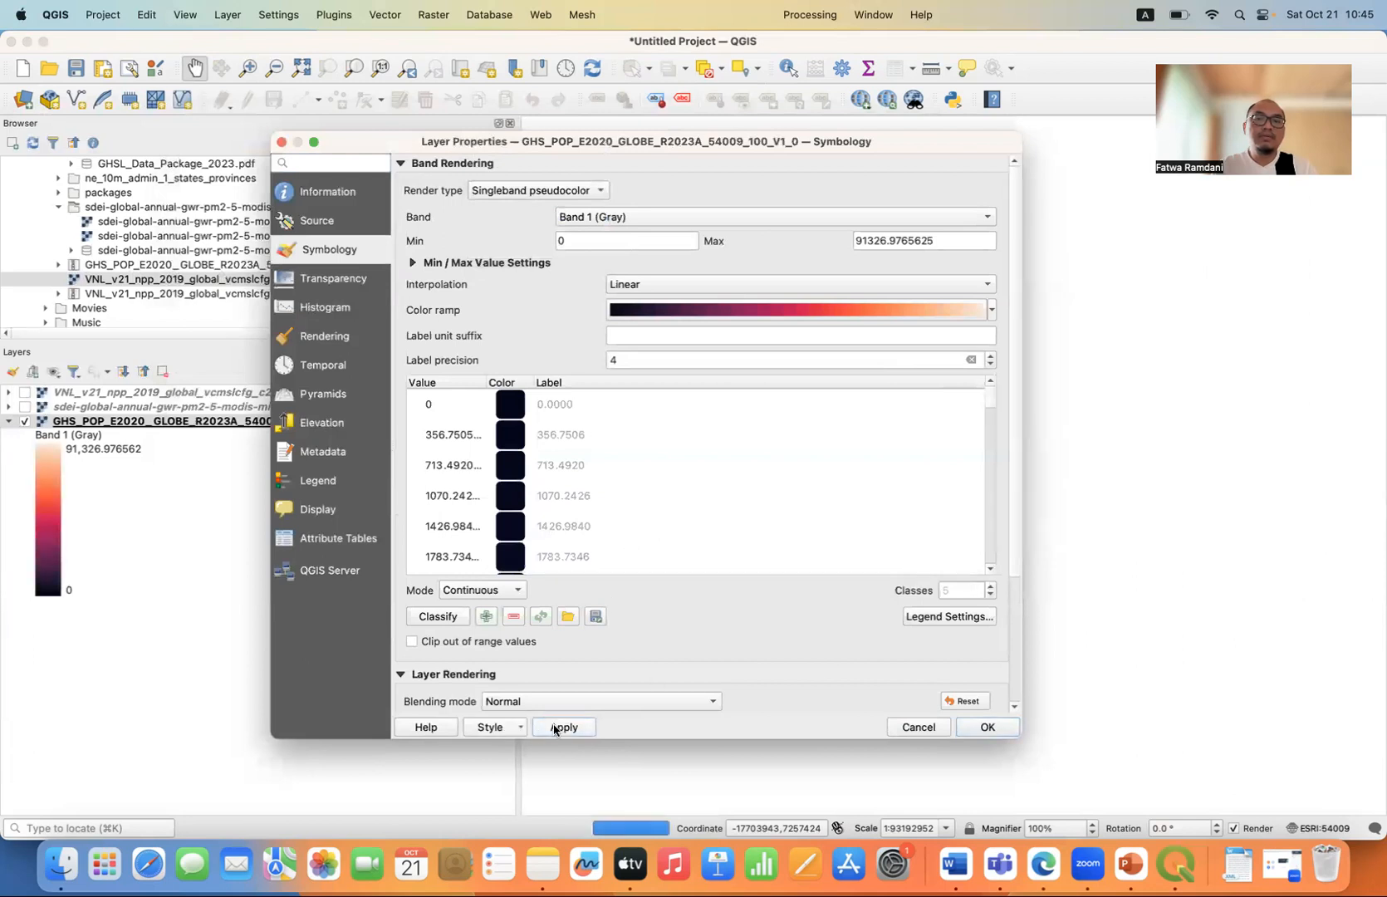
{"action": "left_click_drag", "start_coordinate": [802, 139], "coordinate": [412, 219]}
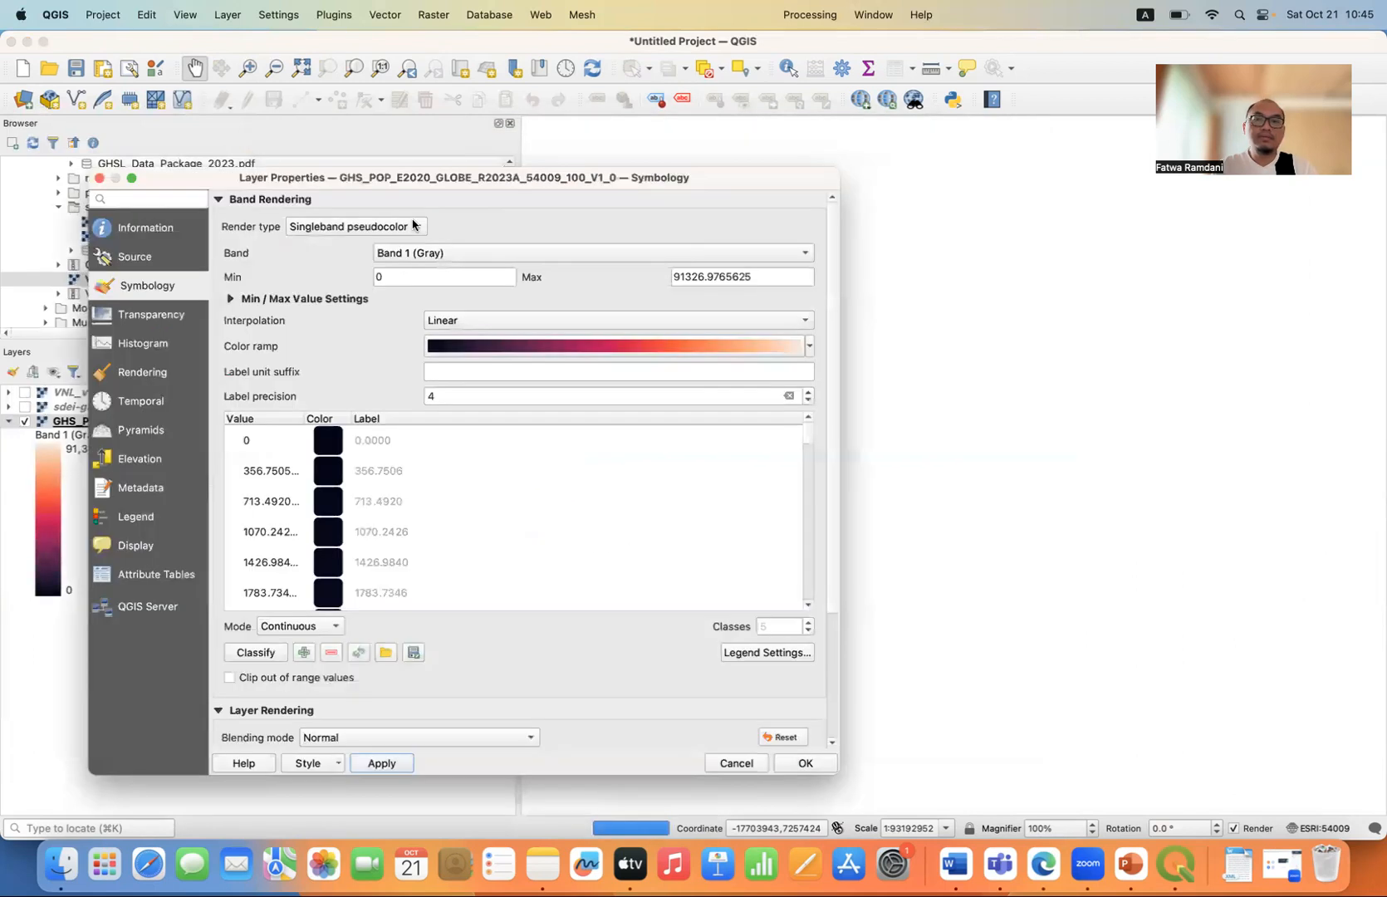
{"action": "left_click_drag", "start_coordinate": [650, 157], "coordinate": [800, 158]}
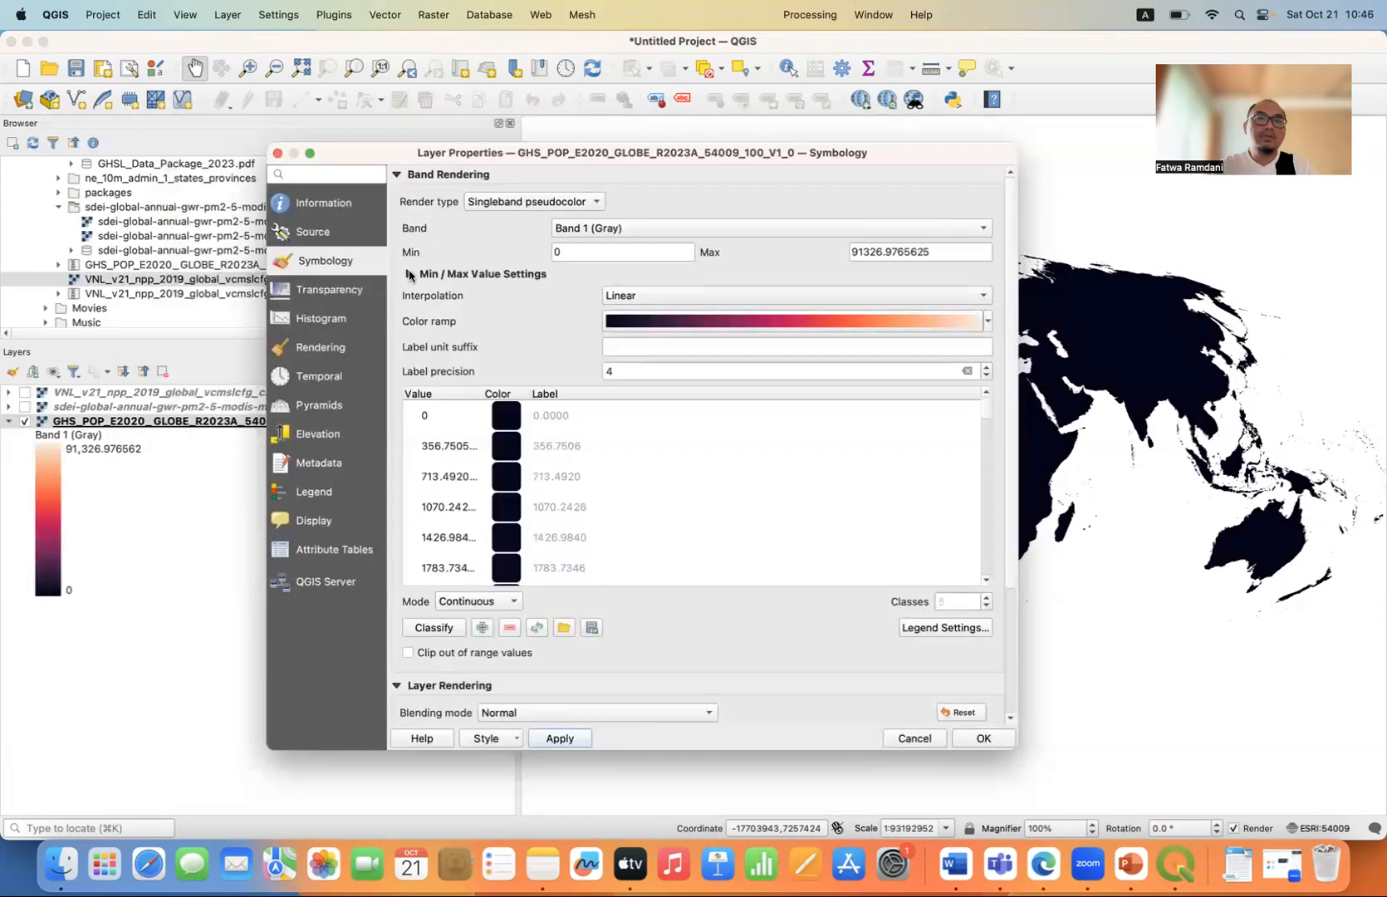
Set the population layer's min/max values to a cumulative count cut of 2.0–98.0% and accept the symbology.
{"action": "left_click", "coordinate": [409, 274]}
{"action": "left_click", "coordinate": [456, 333]}
{"action": "left_click", "coordinate": [559, 737]}
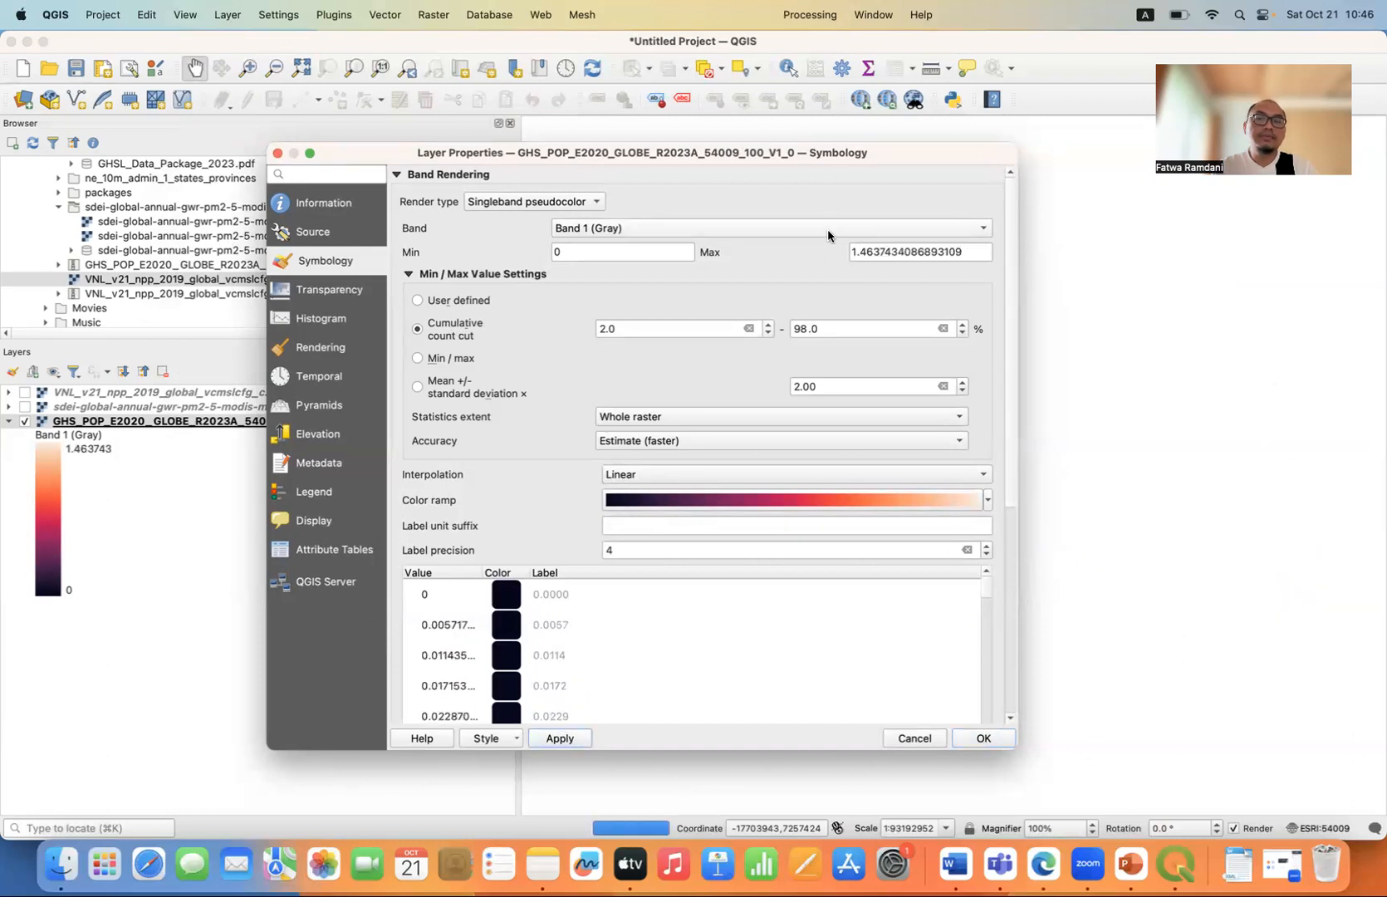
{"action": "mouse_move", "coordinate": [763, 154]}
{"action": "left_mouse_down"}
{"action": "mouse_move", "coordinate": [507, 174]}
{"action": "mouse_move", "coordinate": [890, 178]}
{"action": "mouse_move", "coordinate": [839, 188]}
{"action": "mouse_move", "coordinate": [851, 168]}
{"action": "mouse_move", "coordinate": [649, 162]}
{"action": "mouse_move", "coordinate": [753, 140]}
{"action": "left_mouse_up"}
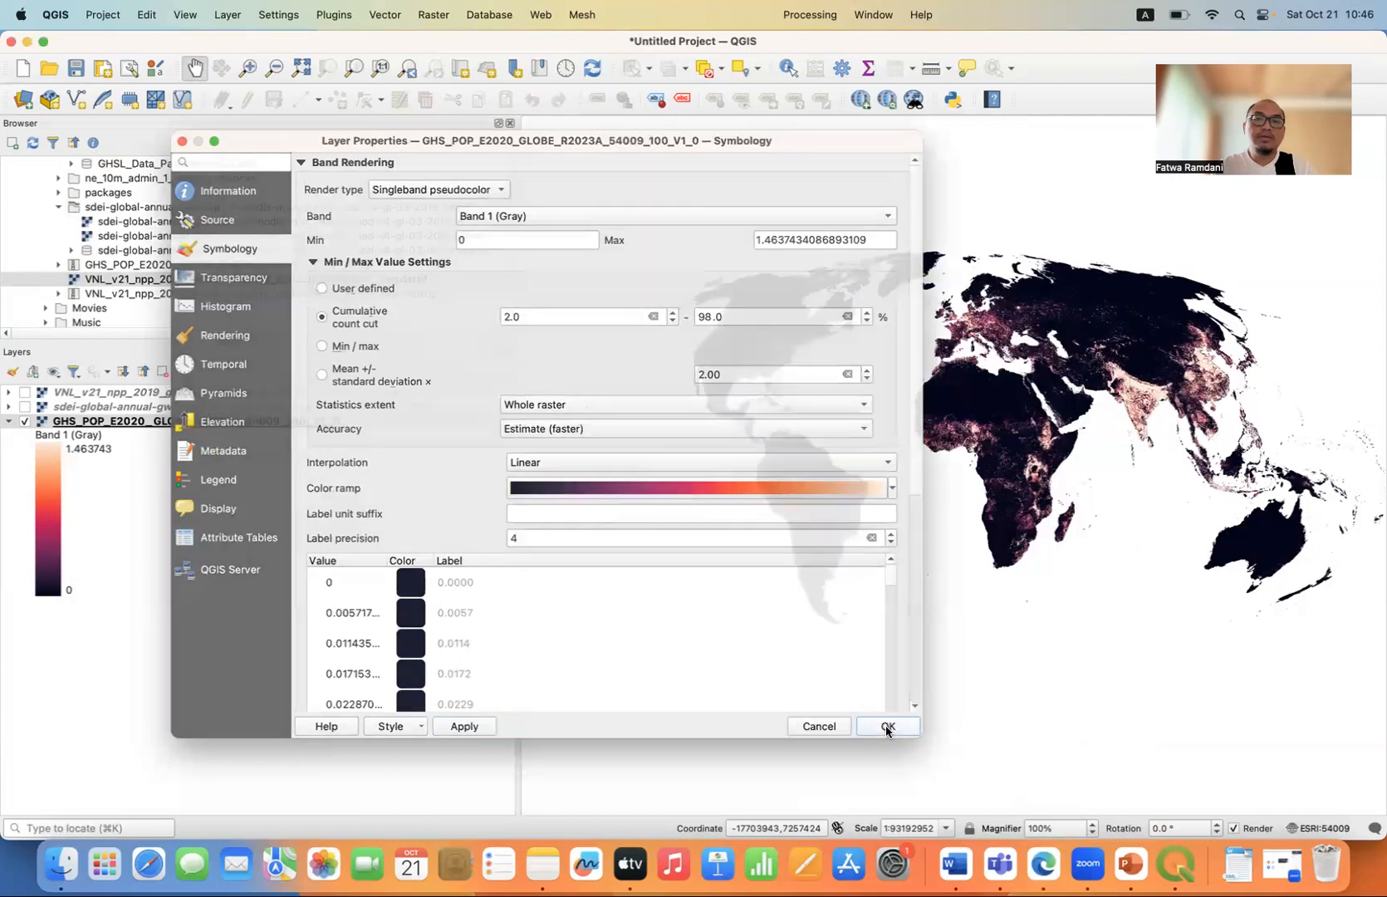
{"action": "left_click", "coordinate": [885, 725]}
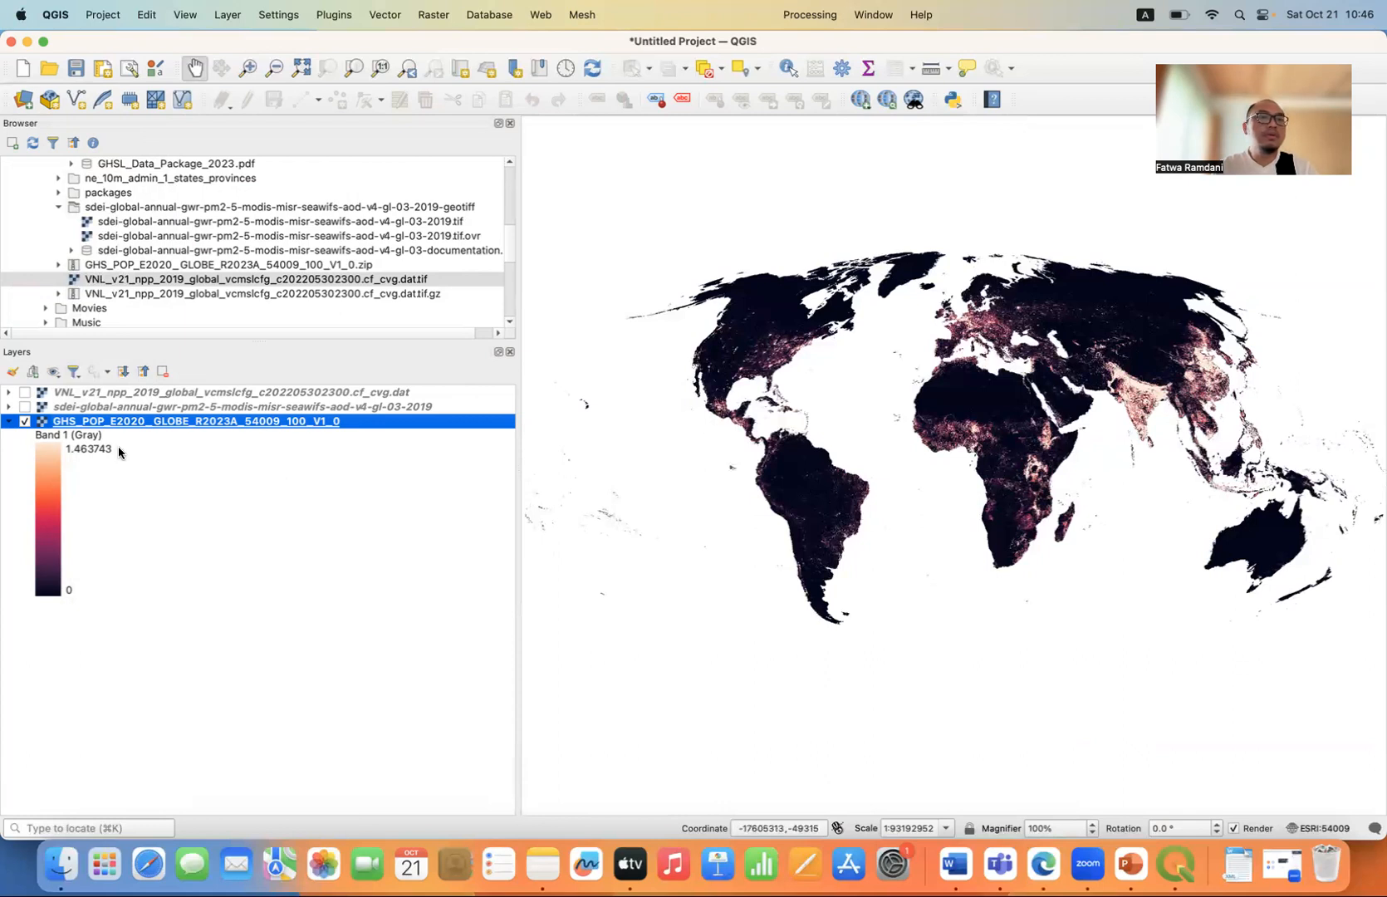
Show the PM2.5 layer on the map and set its render type to Singleband pseudocolor.
{"action": "left_click", "coordinate": [25, 407]}
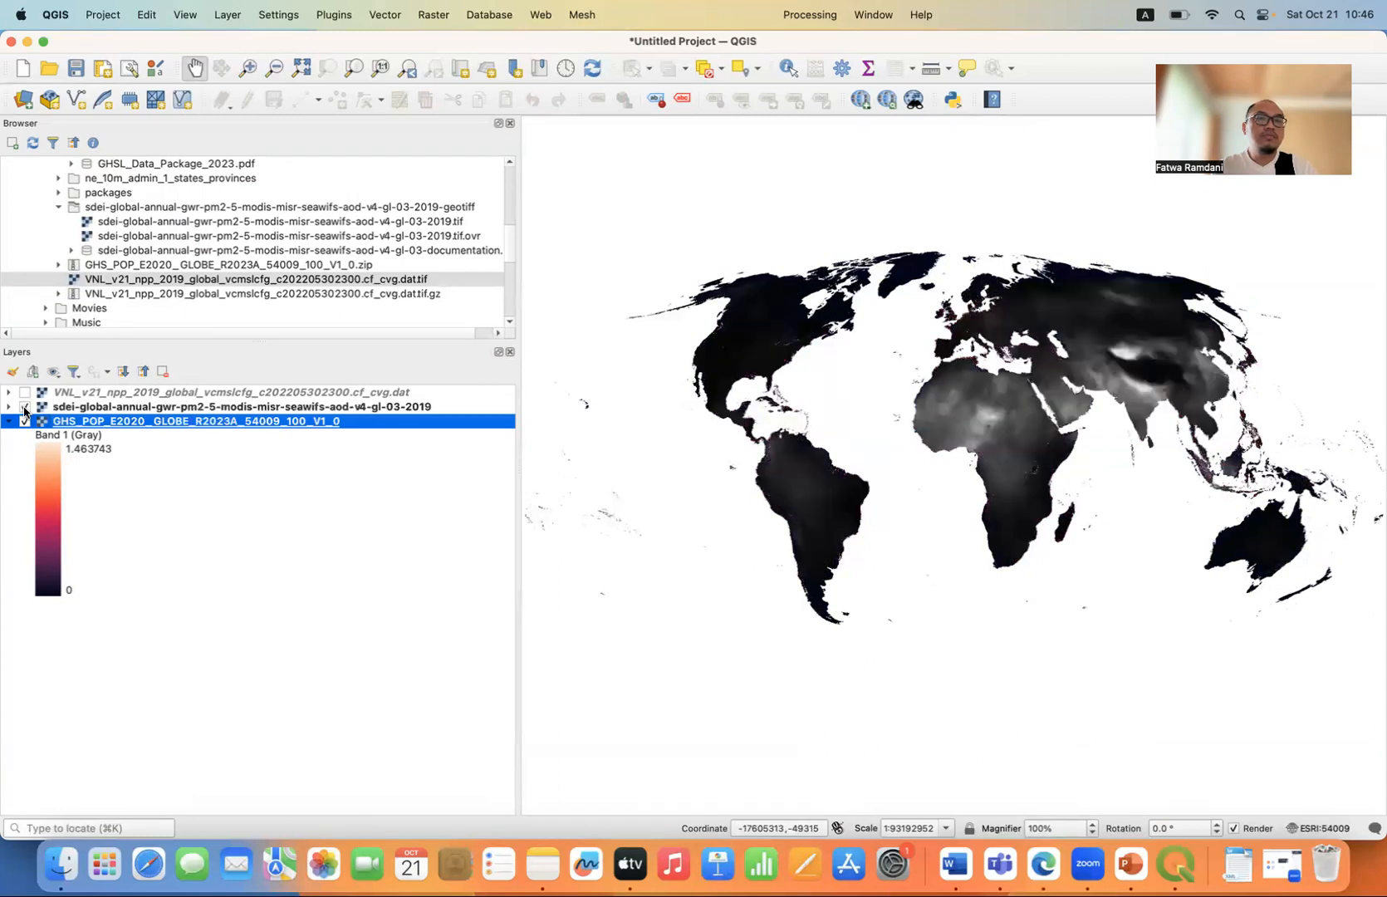
{"action": "double_click", "coordinate": [204, 407]}
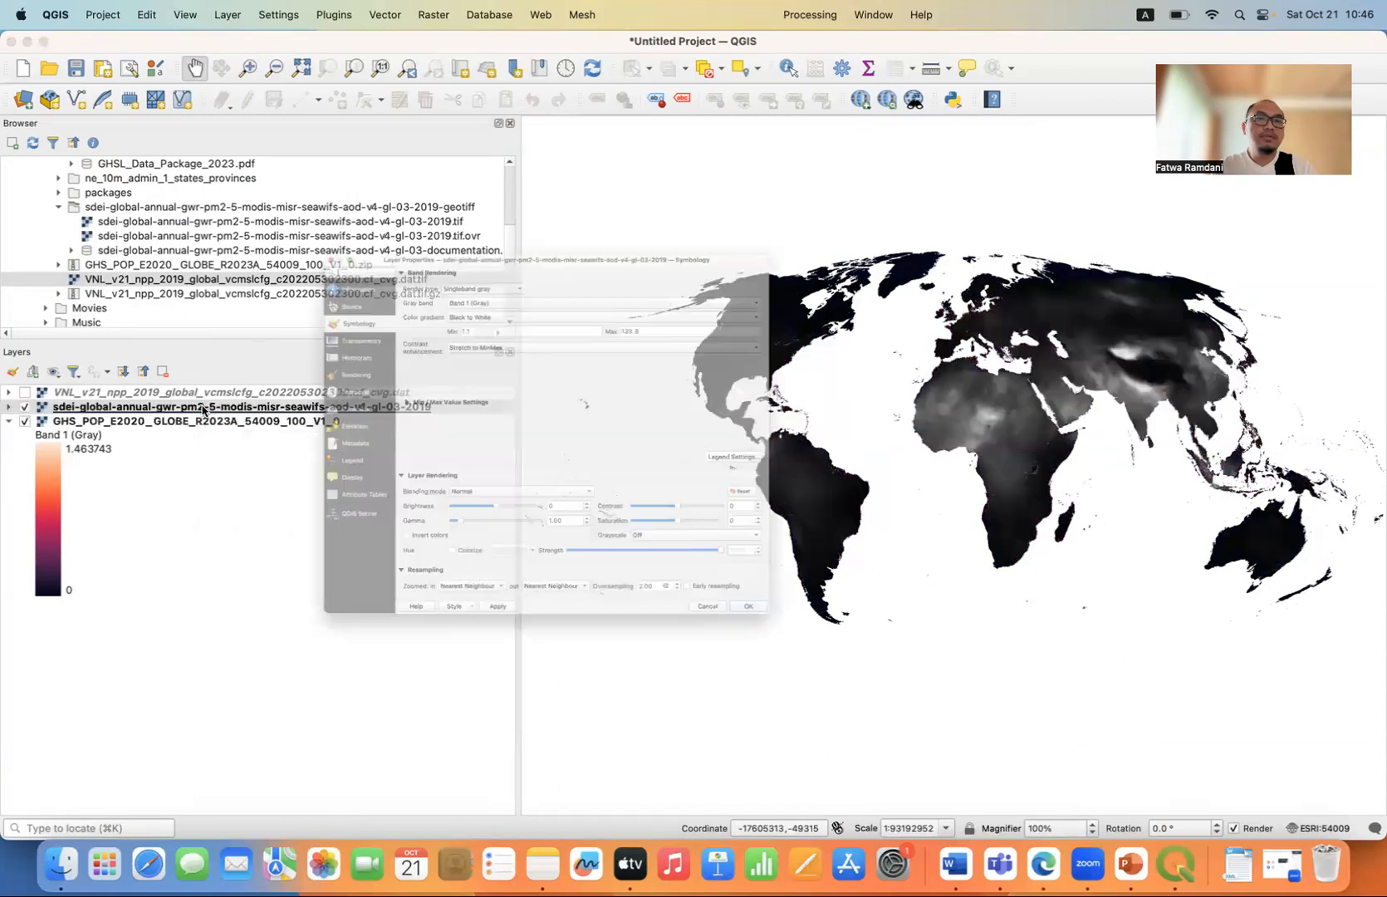
{"action": "left_click", "coordinate": [488, 189]}
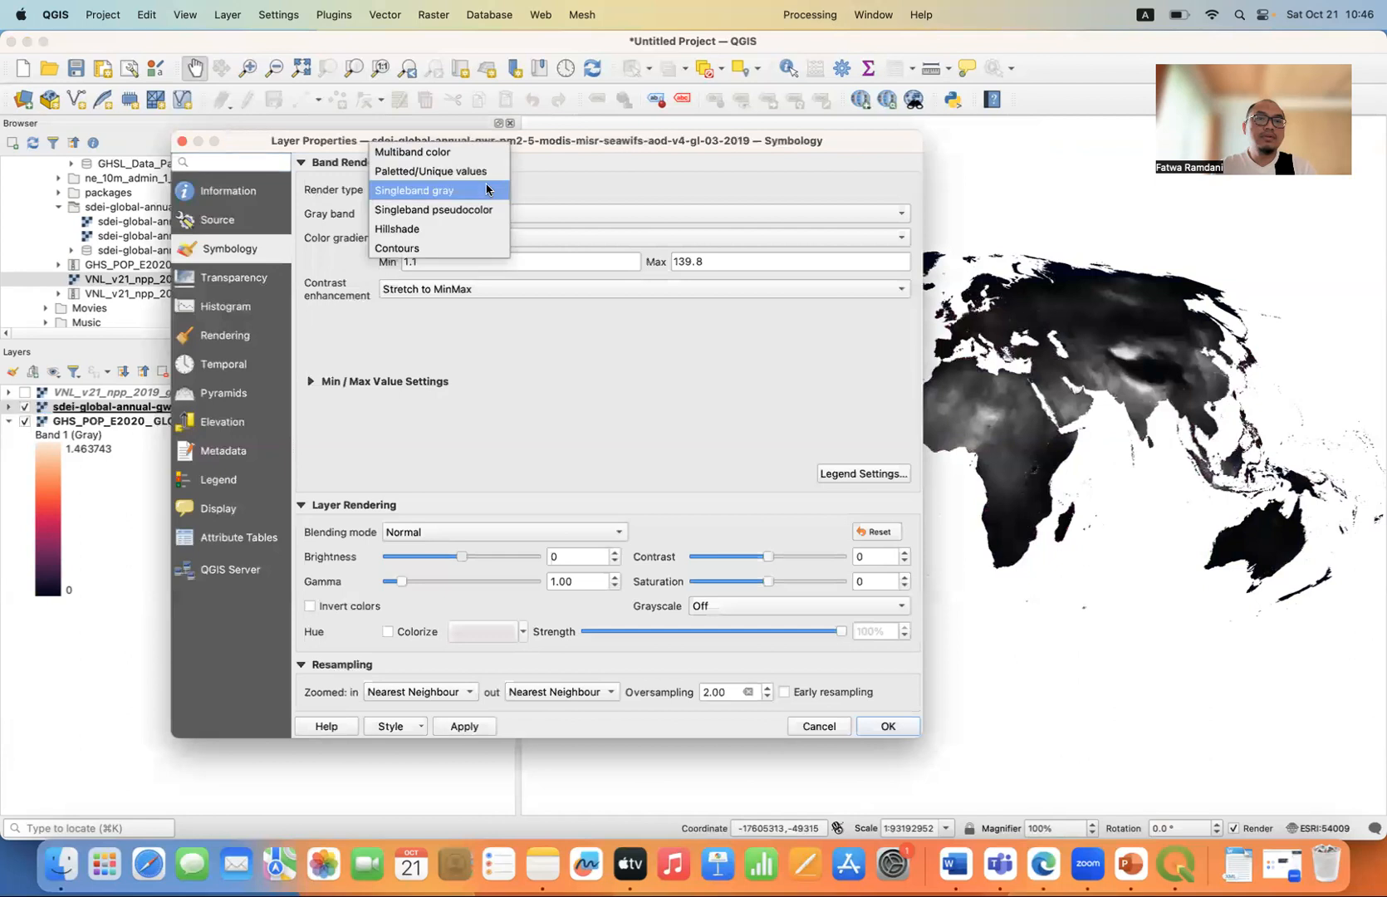
{"action": "left_click", "coordinate": [479, 211]}
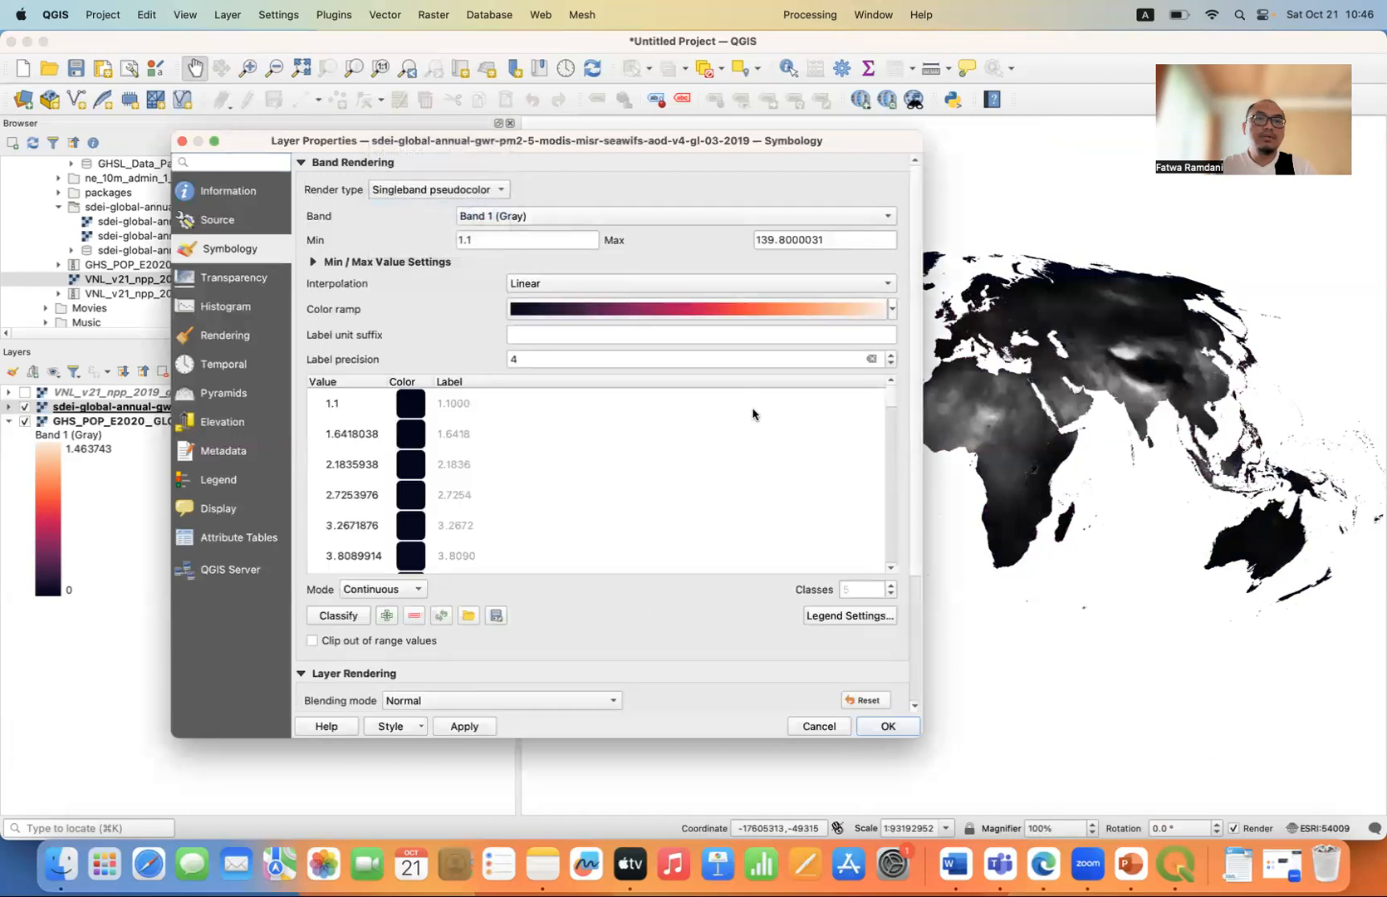
Give the PM2.5 layer an inverted Spectral color ramp and accept the symbology.
{"action": "left_click", "coordinate": [893, 311]}
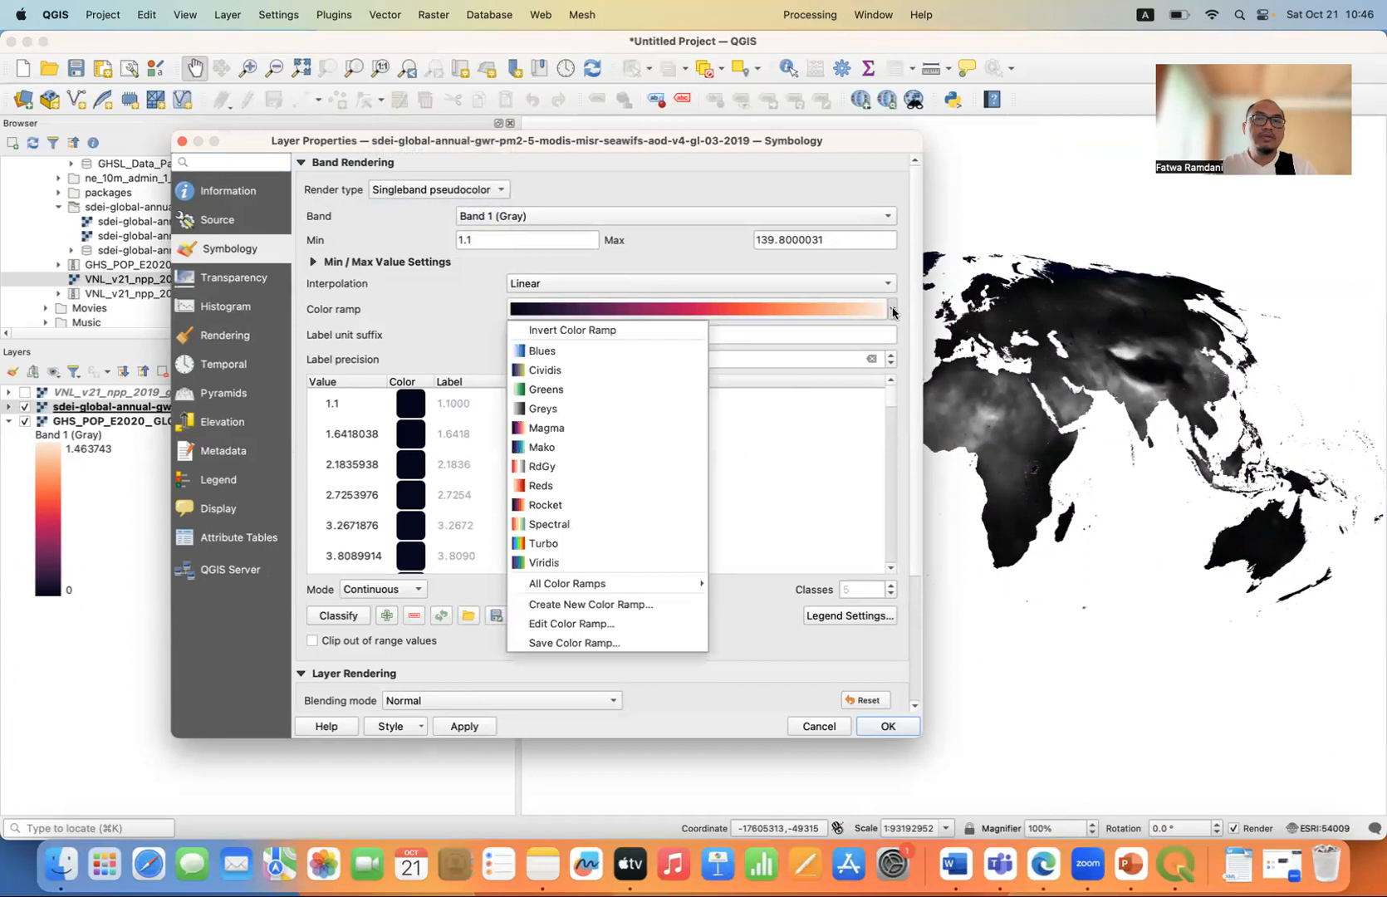
{"action": "left_click", "coordinate": [569, 526]}
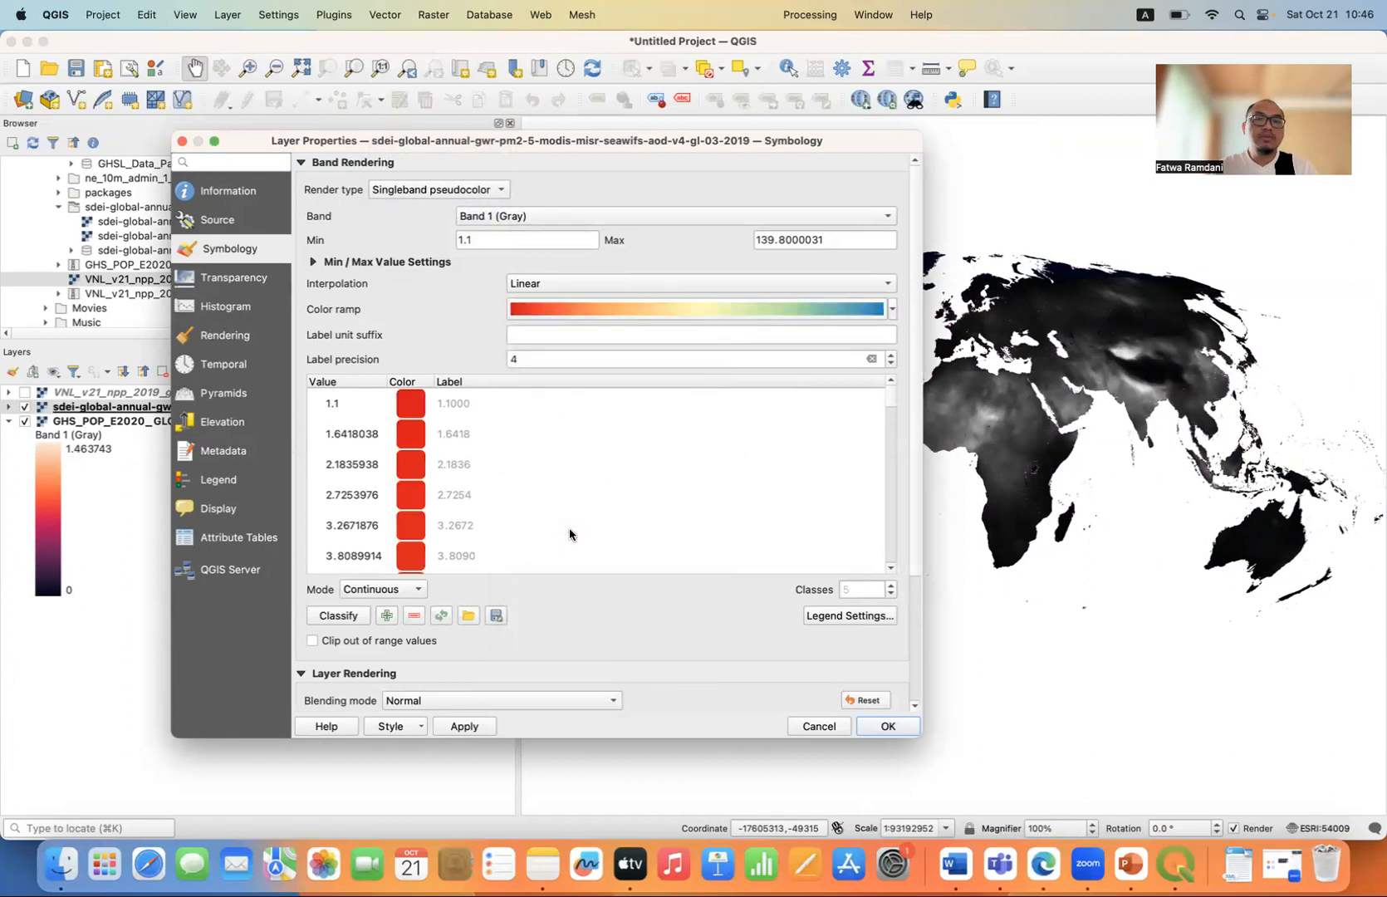
{"action": "left_click", "coordinate": [891, 311]}
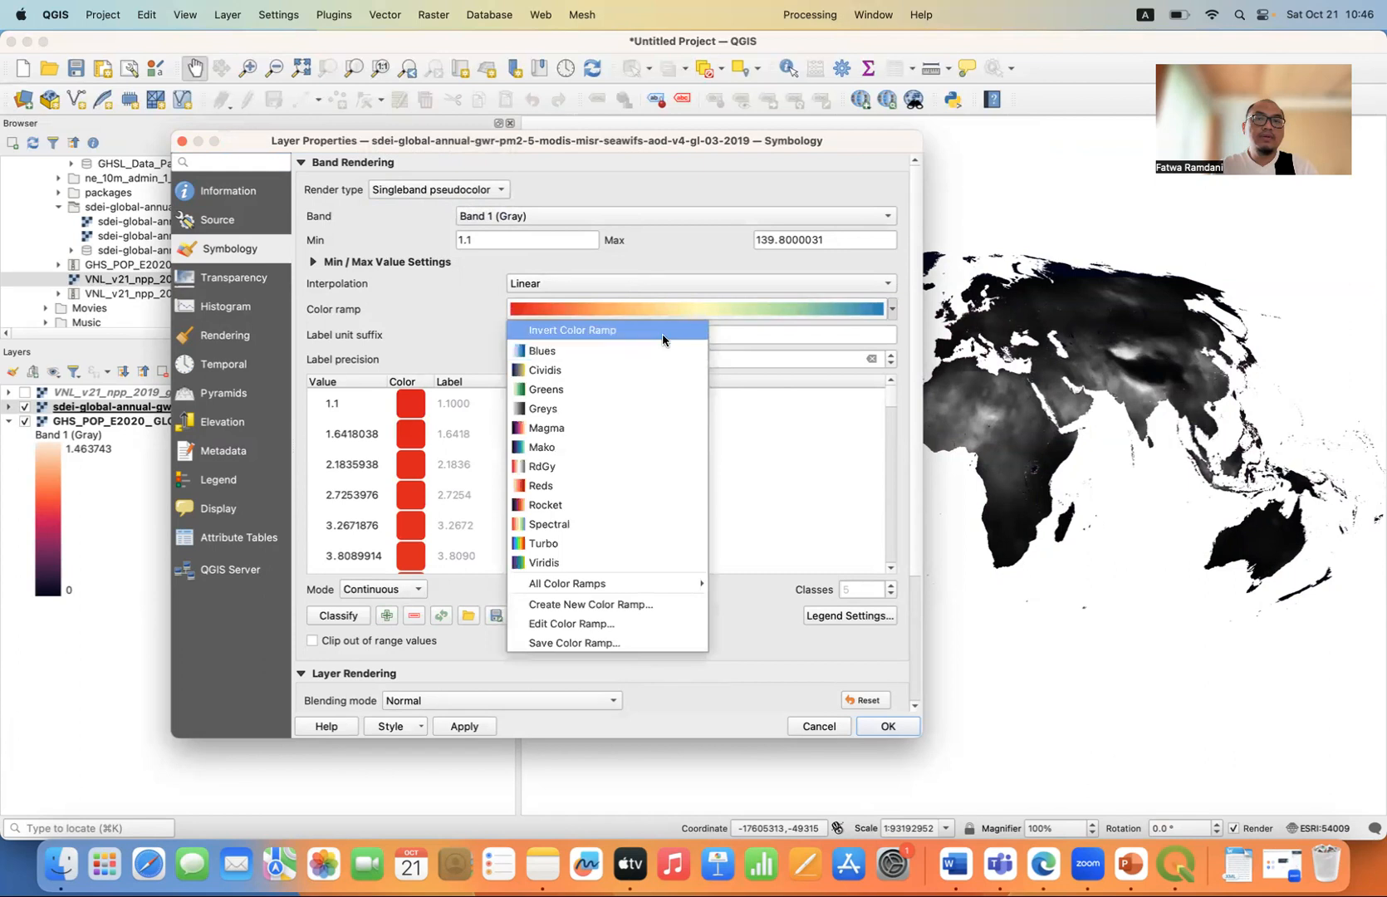
{"action": "left_click", "coordinate": [697, 326]}
{"action": "left_click_drag", "start_coordinate": [891, 397], "coordinate": [893, 571]}
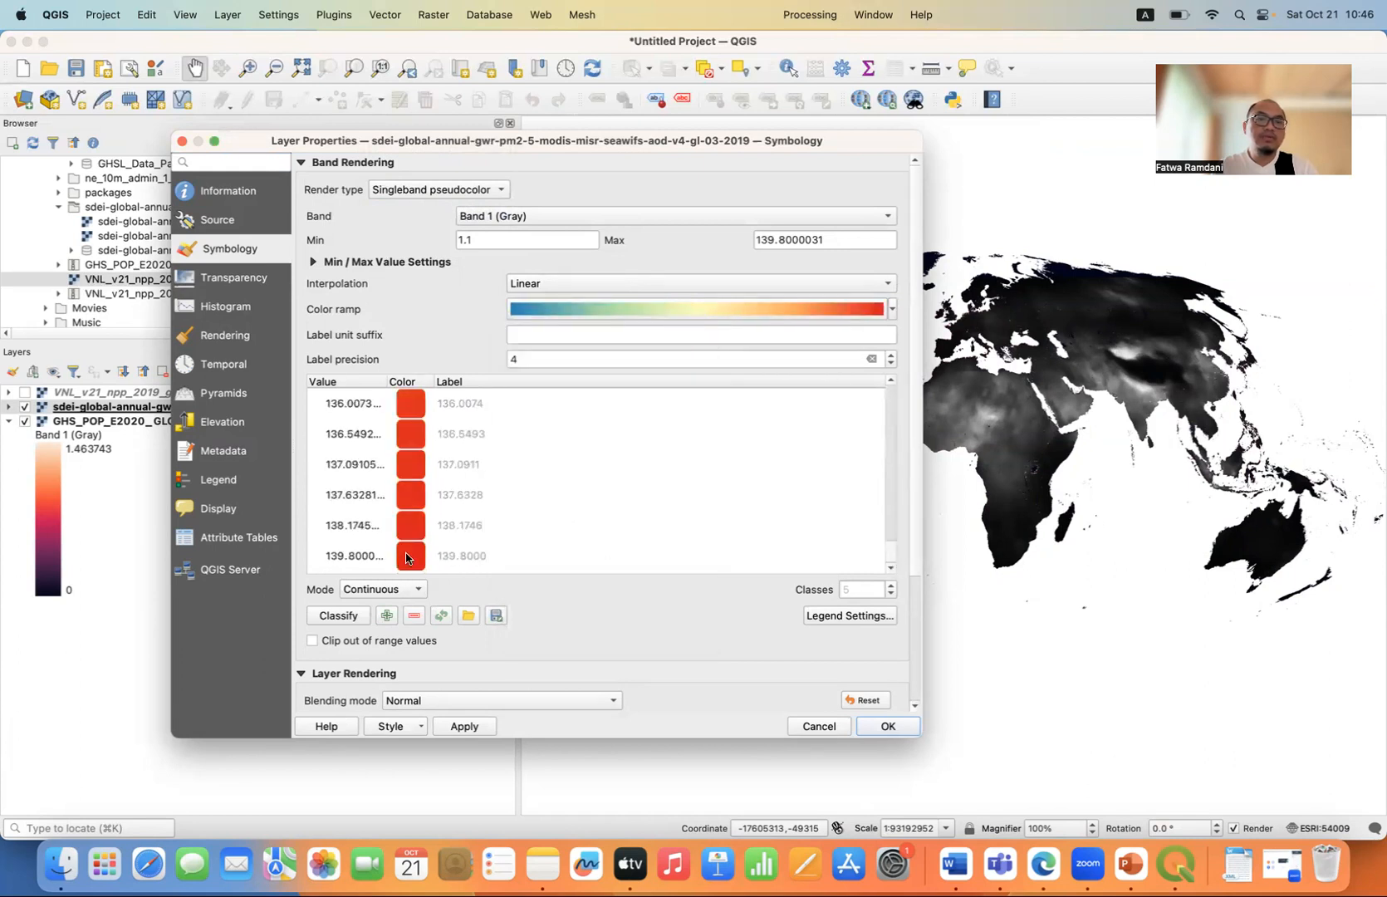
{"action": "left_click", "coordinate": [474, 725]}
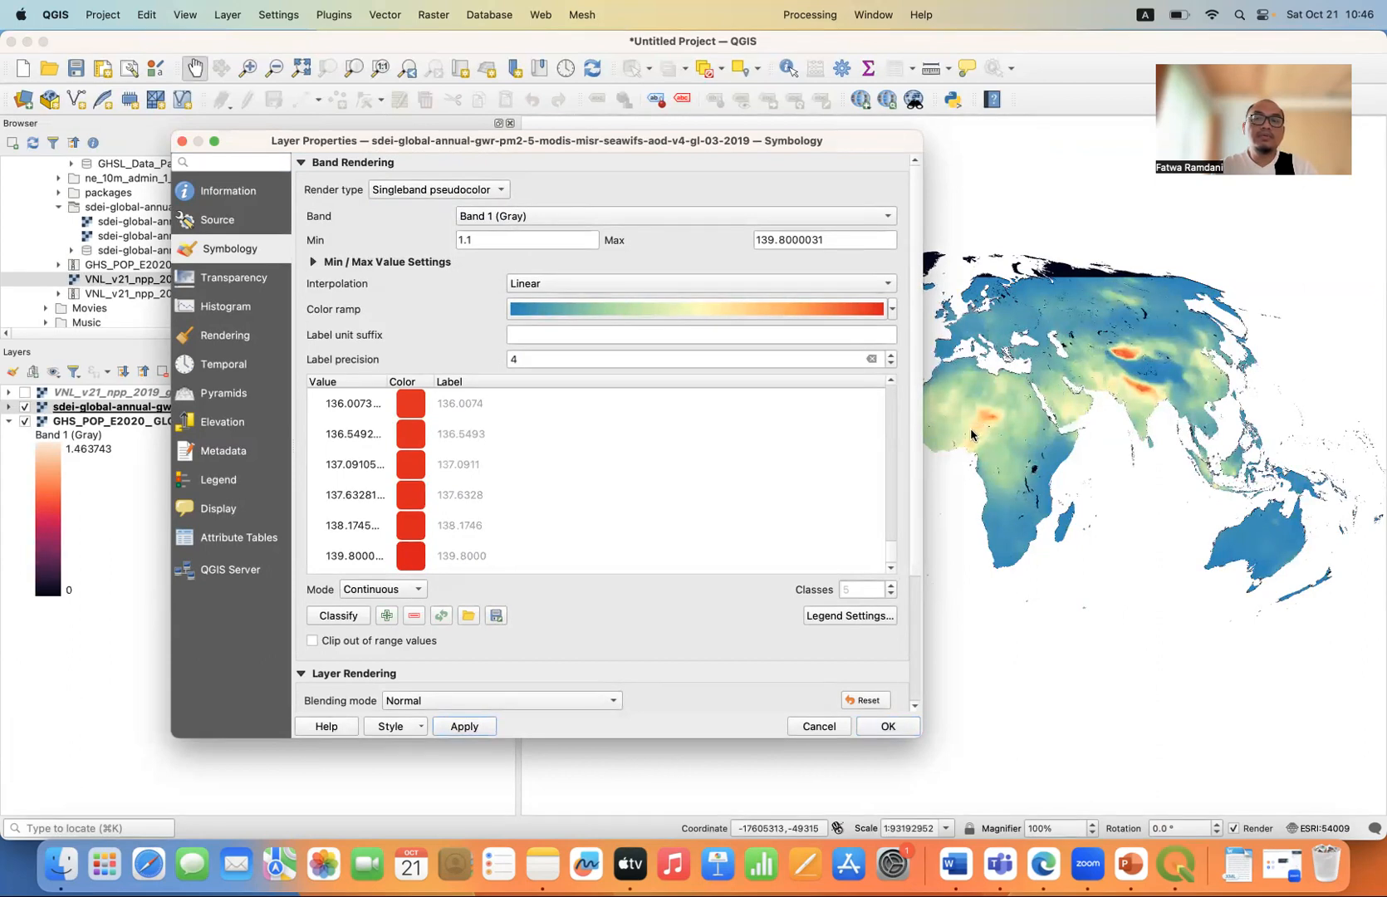
{"action": "left_click_drag", "start_coordinate": [758, 147], "coordinate": [737, 204]}
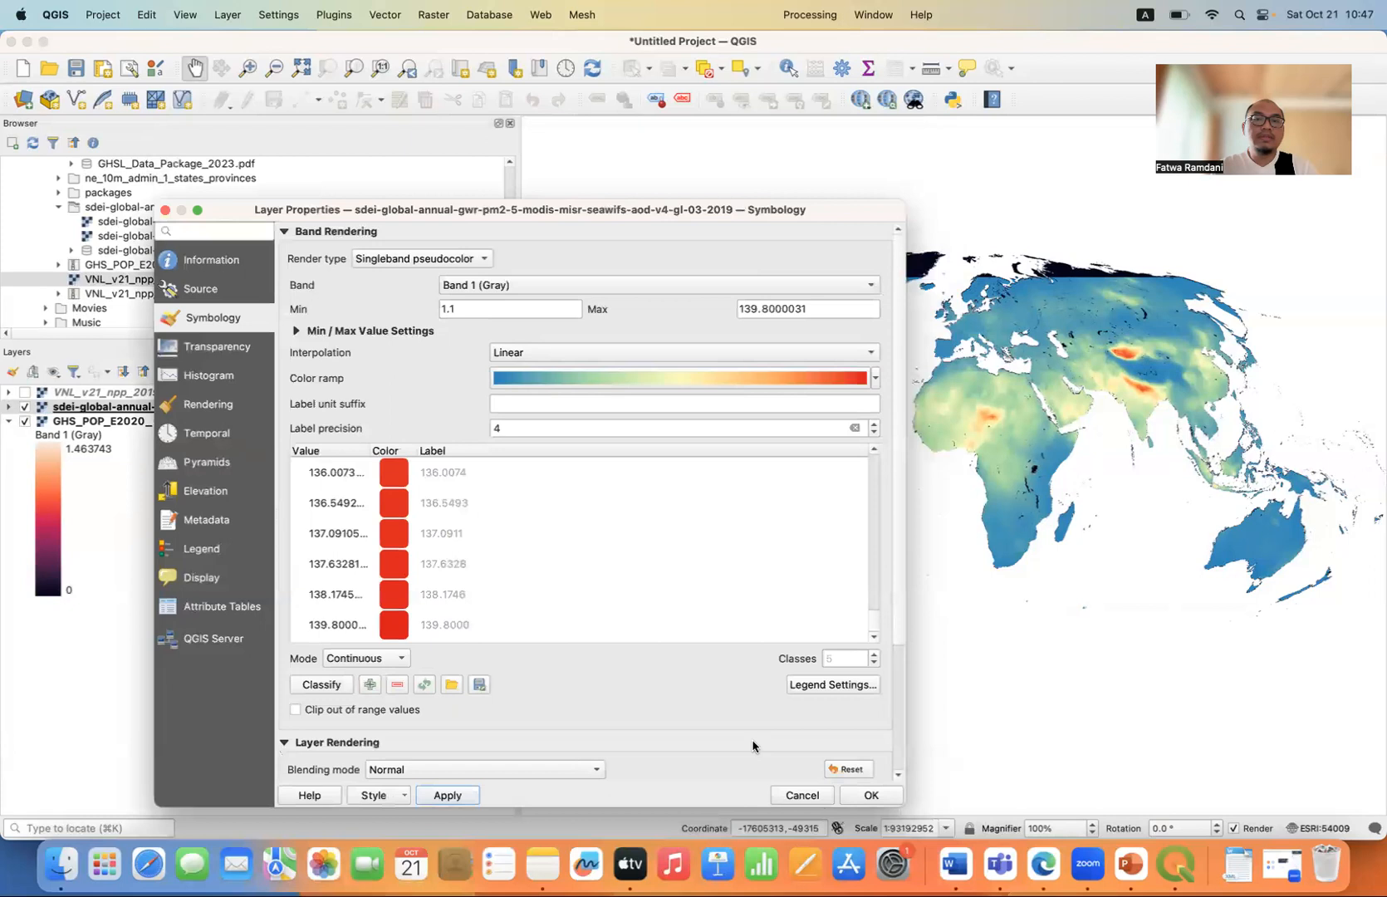
{"action": "left_click", "coordinate": [871, 798]}
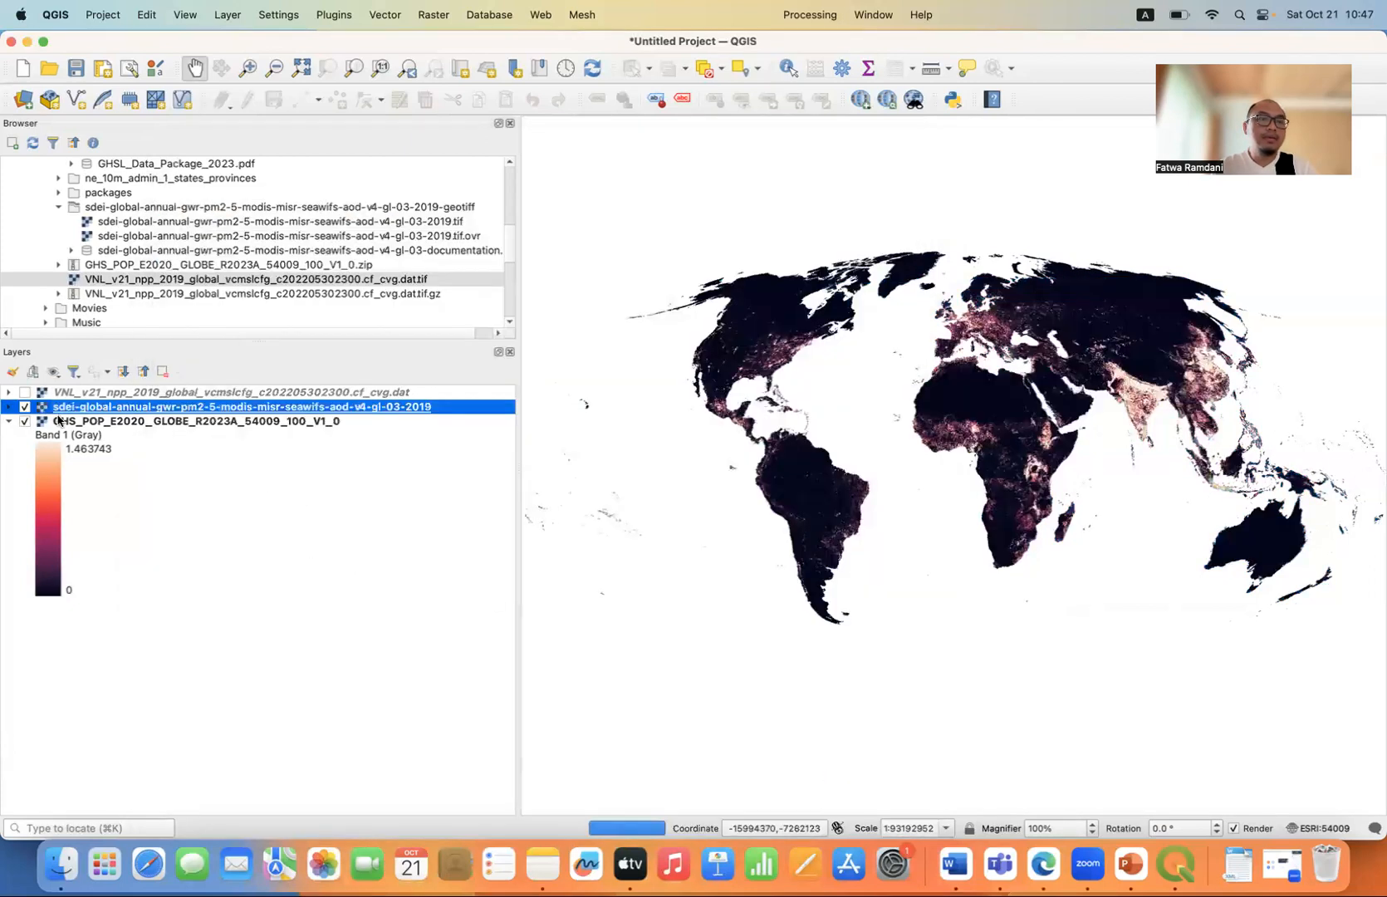
Show the VNL nighttime light layer on the map and set its render type to Singleband pseudocolor.
{"action": "left_click", "coordinate": [58, 394]}
{"action": "left_click", "coordinate": [24, 392]}
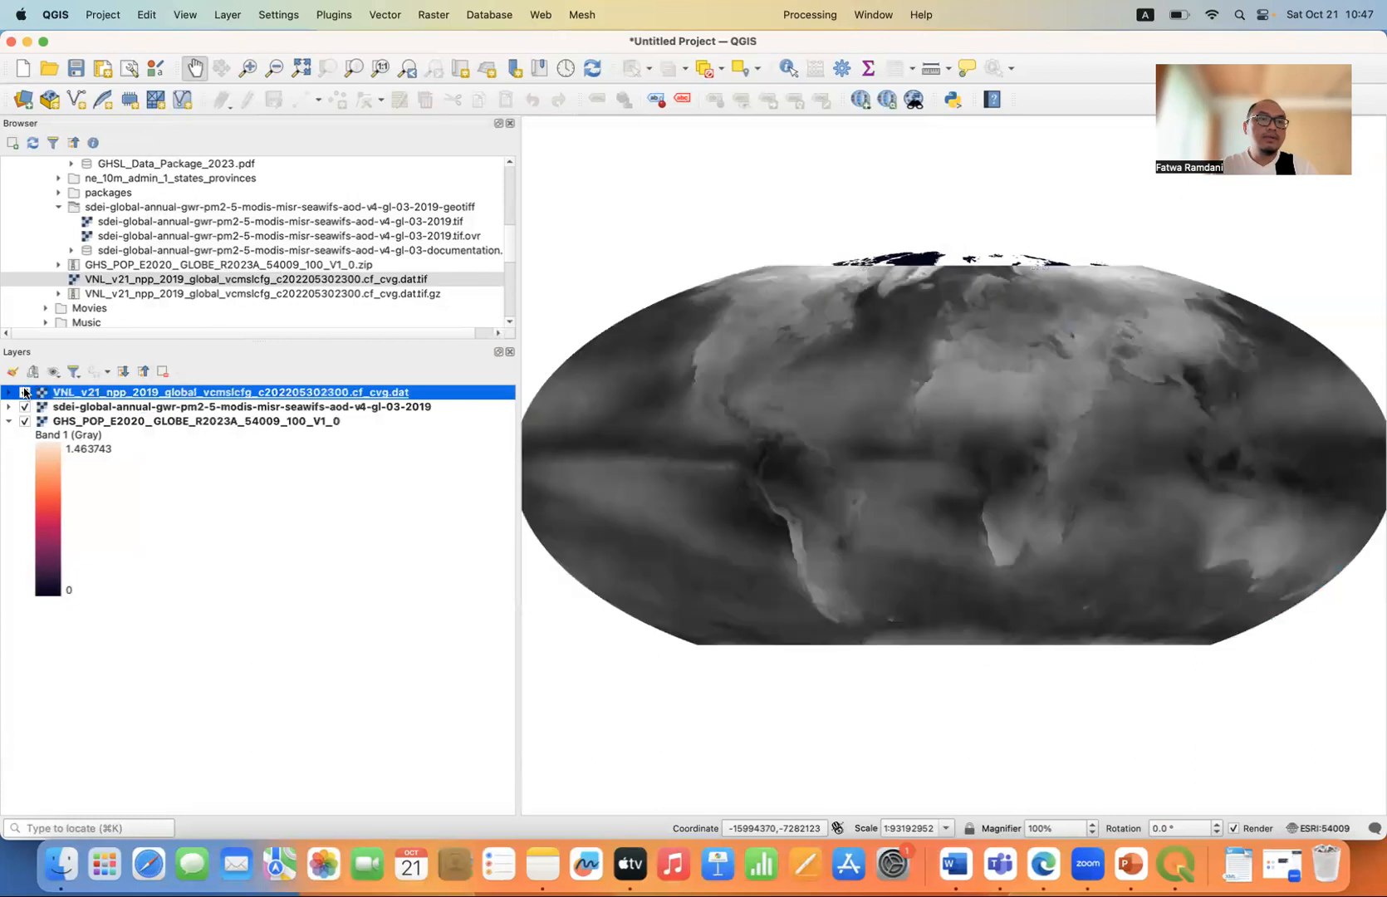
{"action": "double_click", "coordinate": [118, 394]}
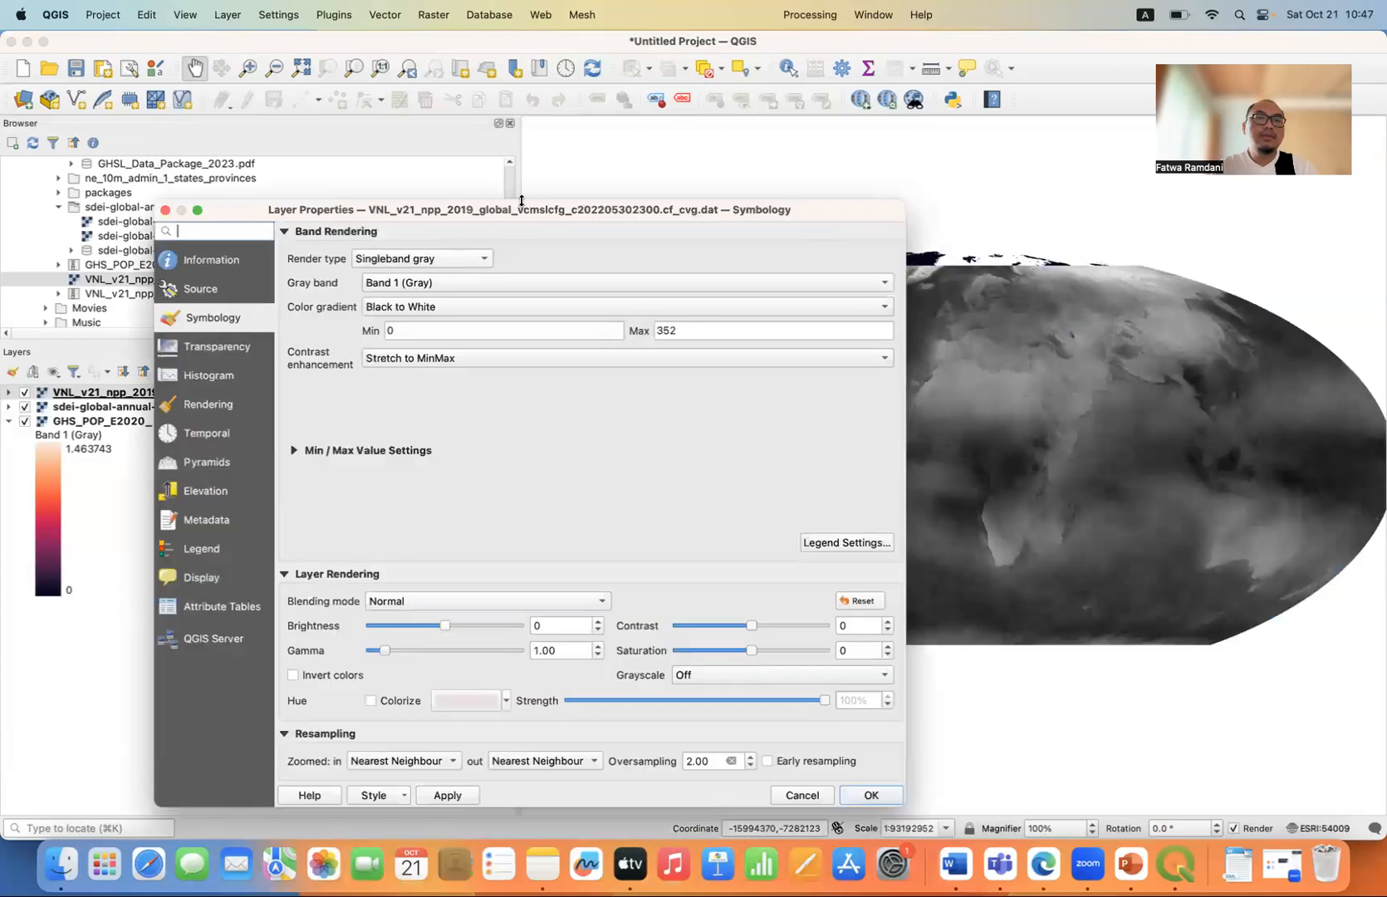
{"action": "left_click_drag", "start_coordinate": [516, 210], "coordinate": [657, 154]}
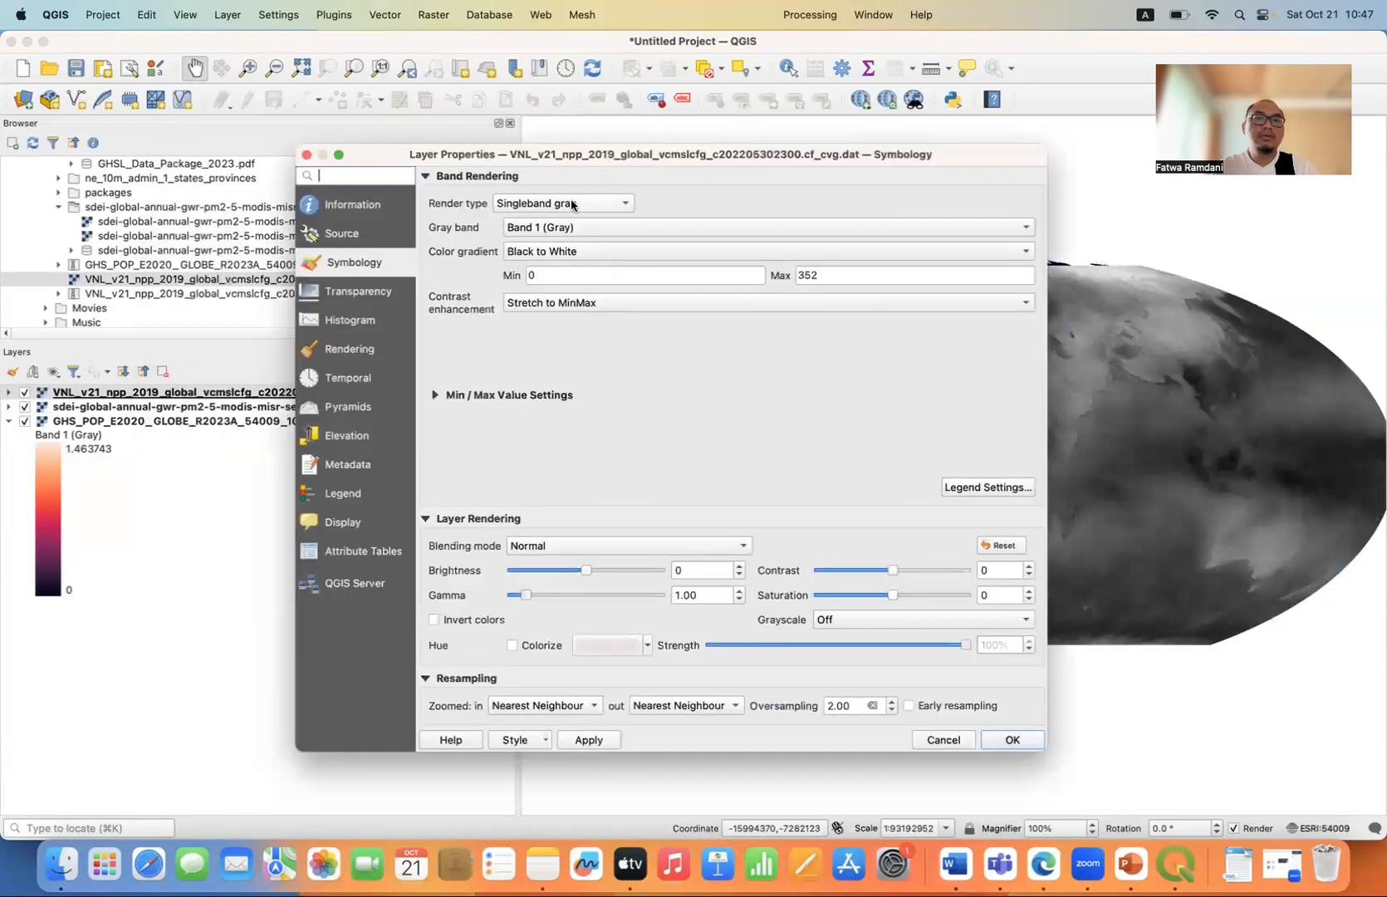
{"action": "left_click", "coordinate": [571, 204]}
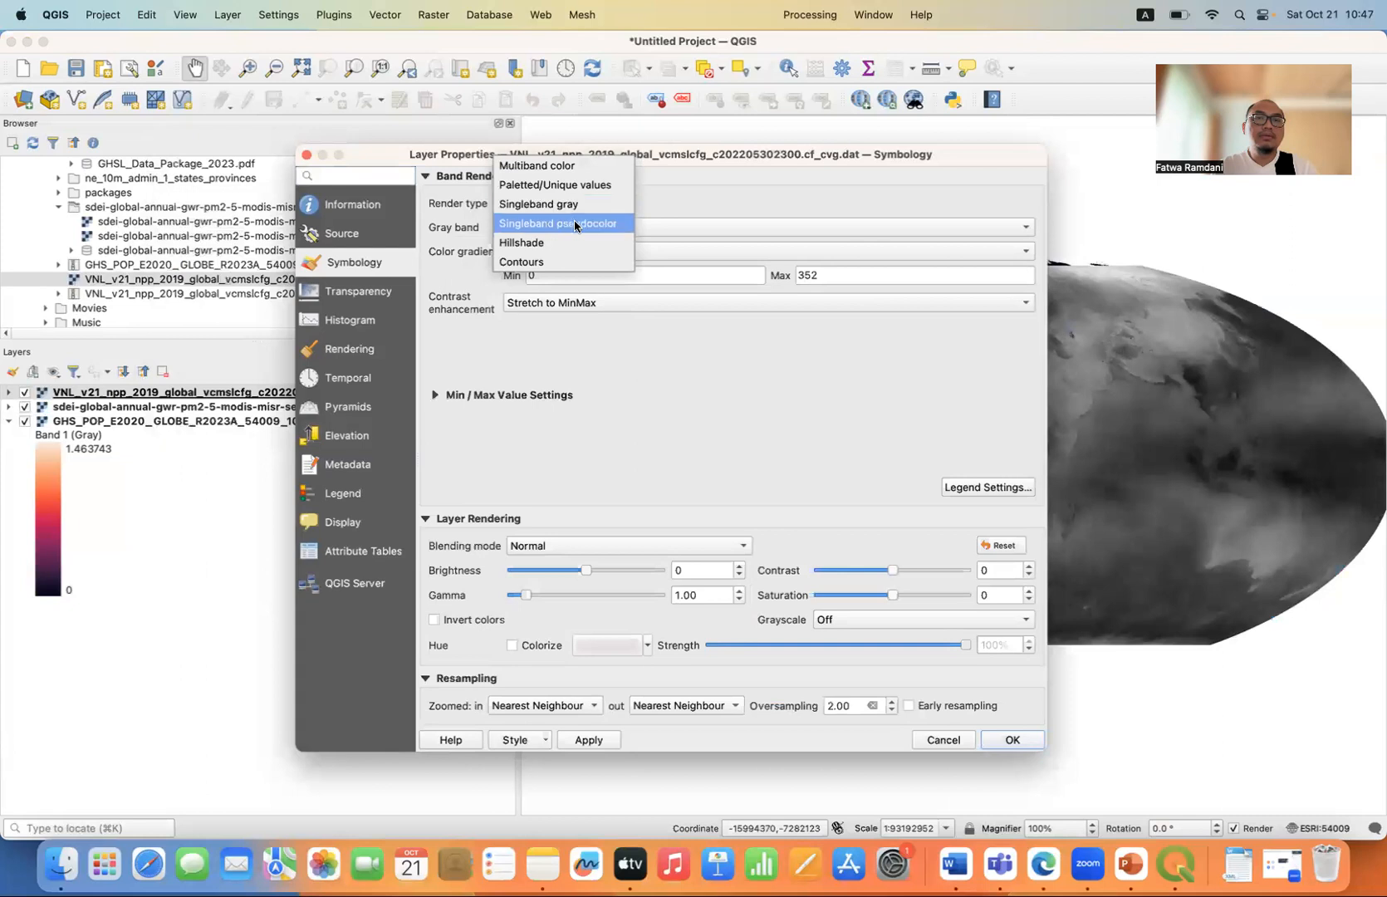
{"action": "left_click", "coordinate": [573, 223]}
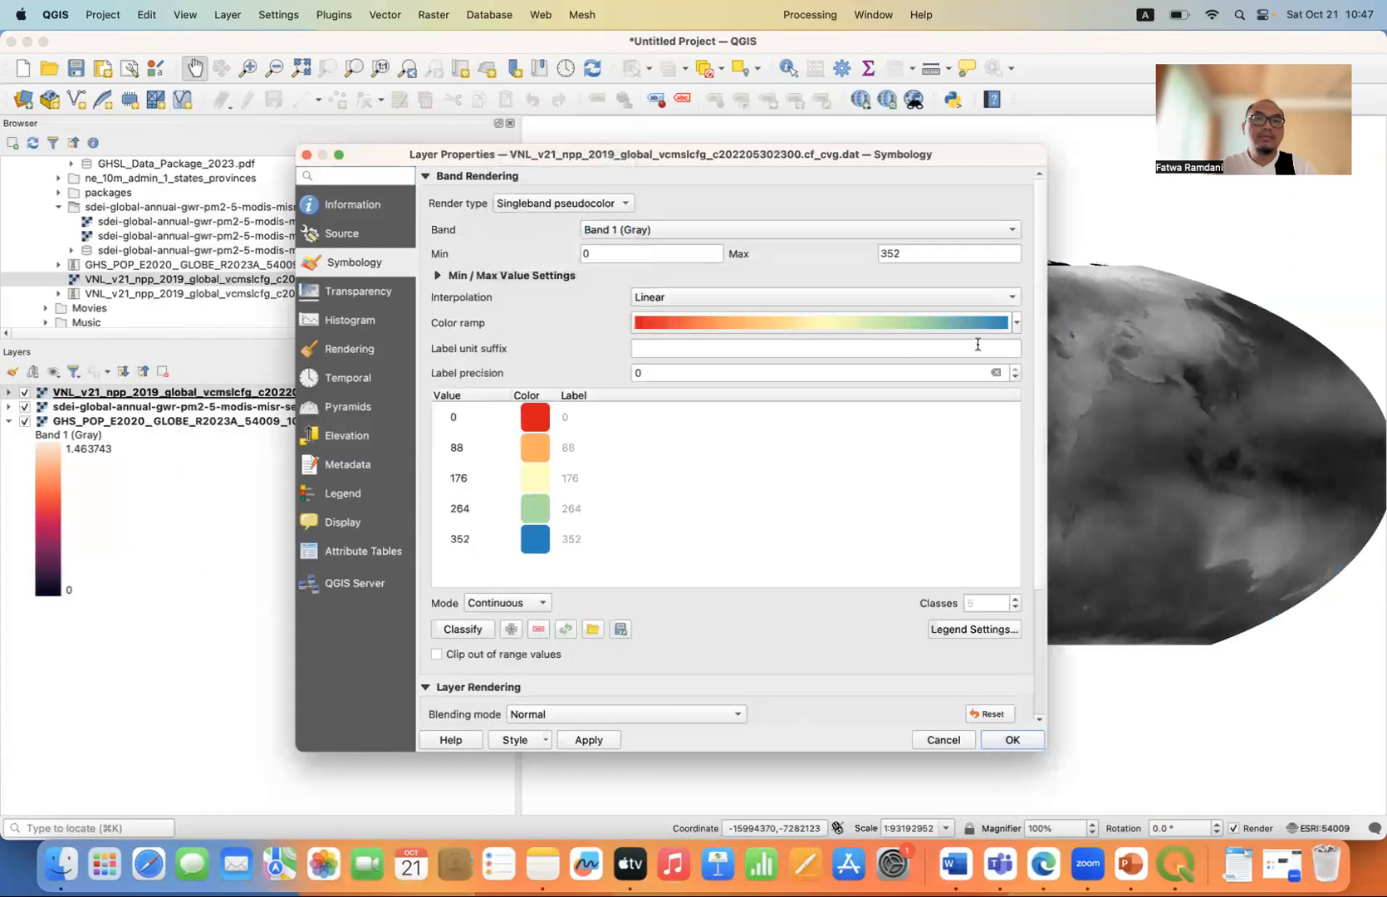
Apply the Magma color ramp to the nighttime light layer.
{"action": "left_click", "coordinate": [1017, 324]}
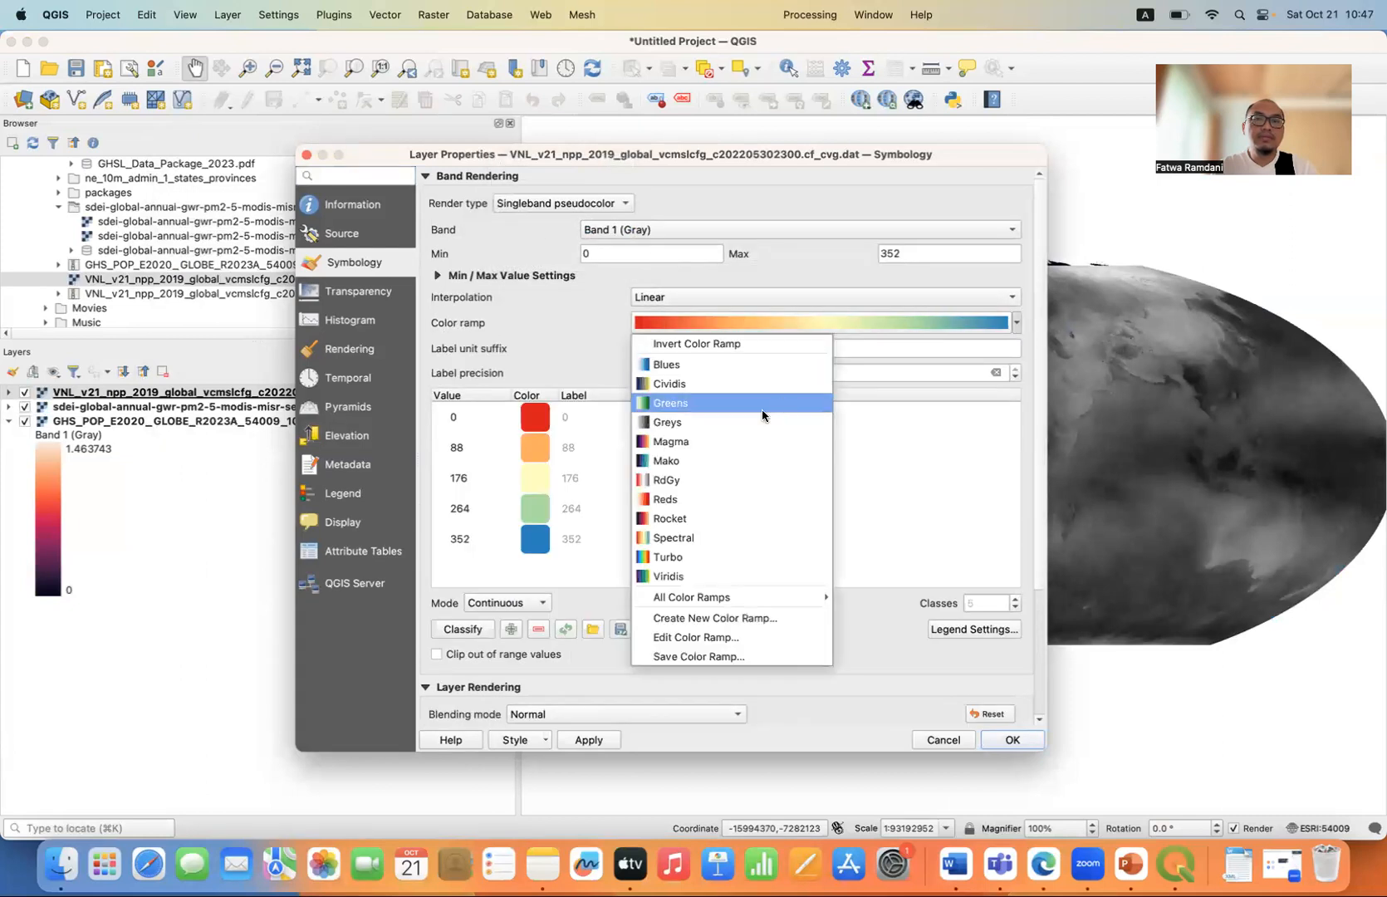
{"action": "left_click", "coordinate": [730, 450]}
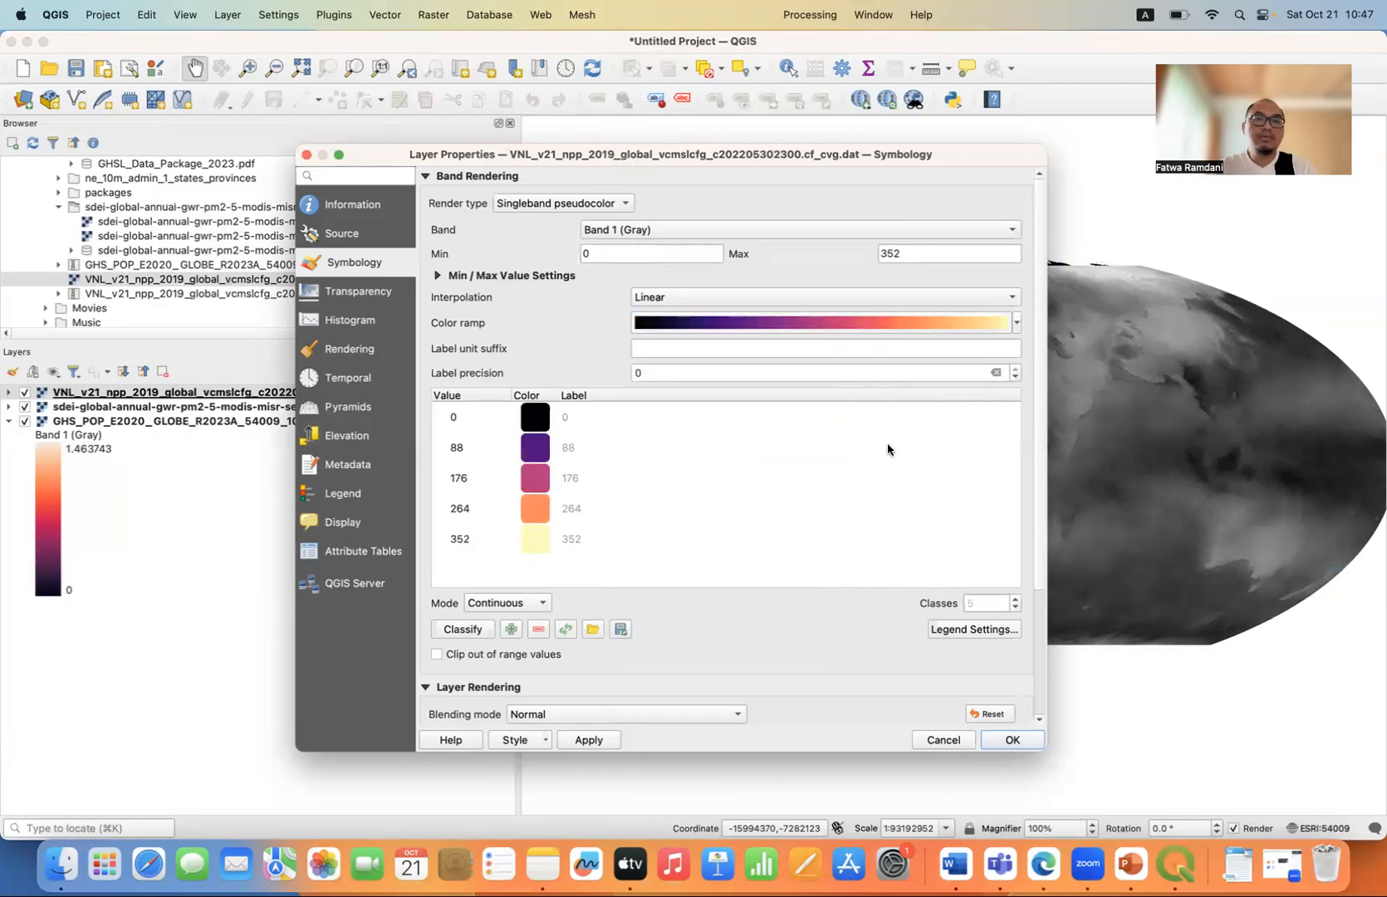
{"action": "left_click", "coordinate": [579, 739]}
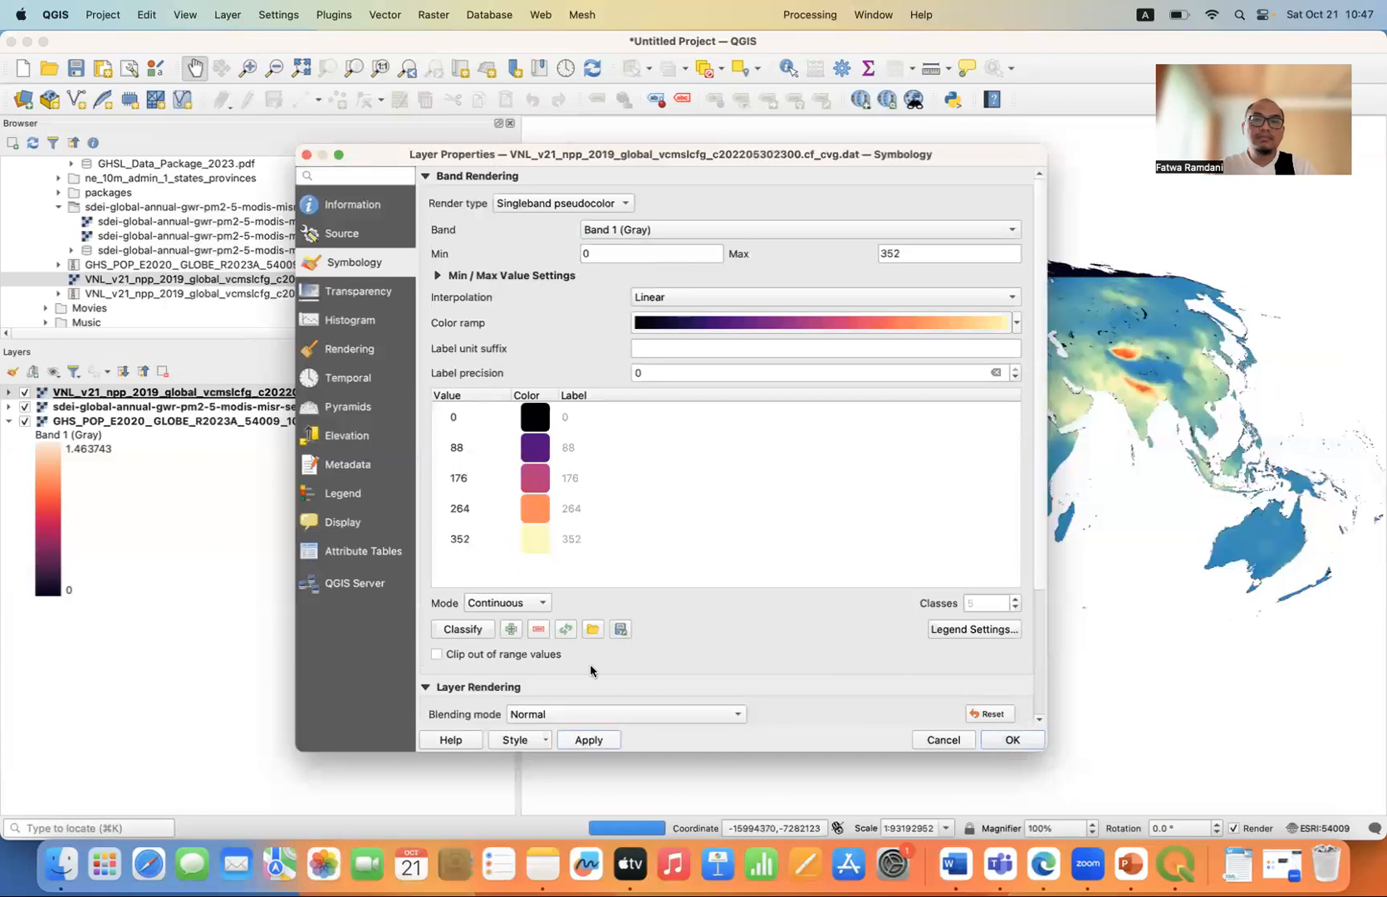
Set the nighttime light layer's min/max values to a cumulative count cut of 2.0–98.0% and accept the symbology.
{"action": "left_click_drag", "start_coordinate": [829, 157], "coordinate": [579, 156]}
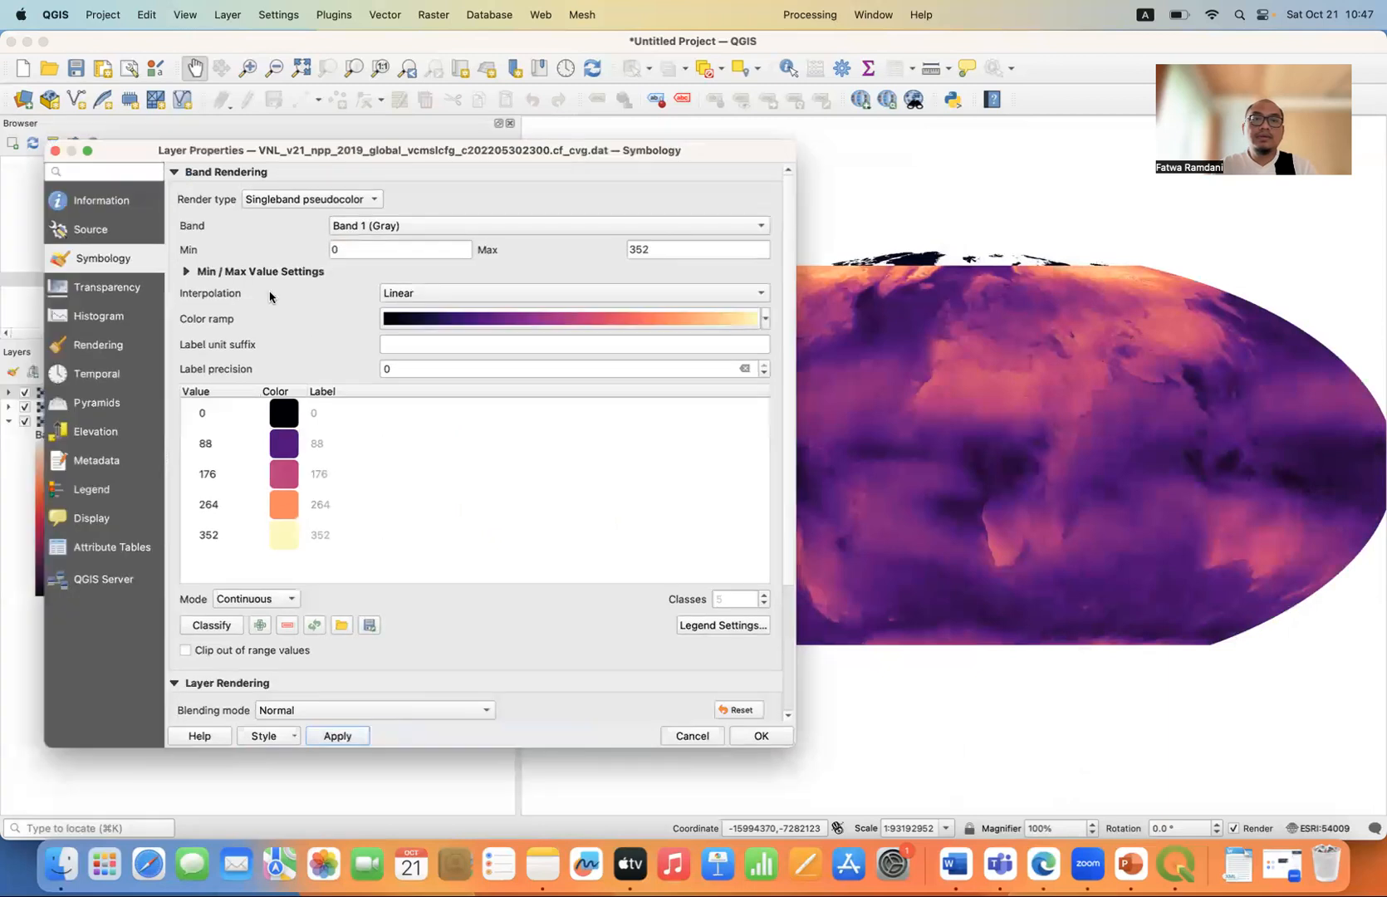
{"action": "left_click", "coordinate": [186, 272]}
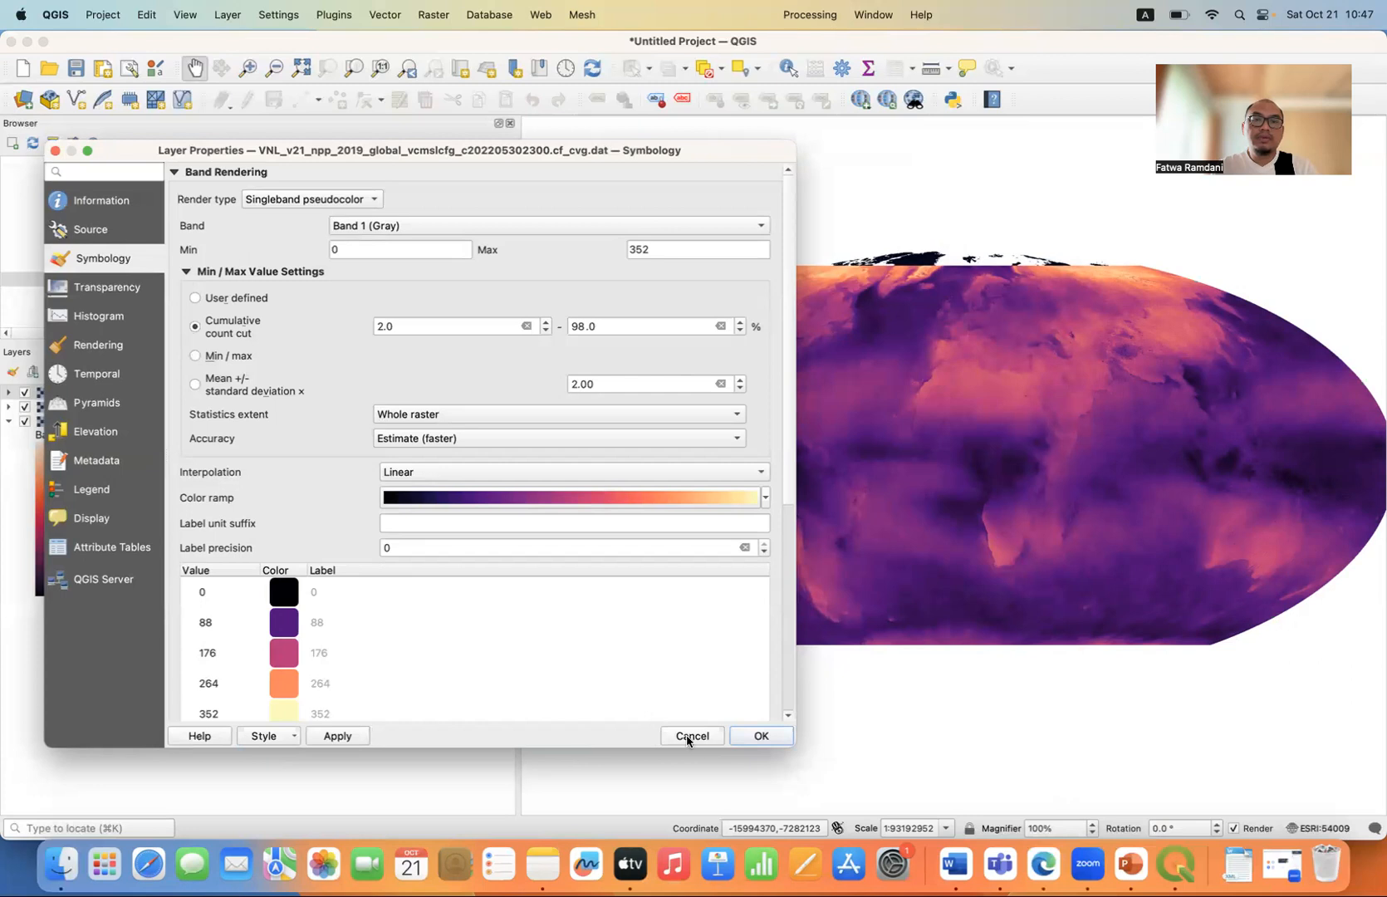
{"action": "left_click", "coordinate": [340, 737]}
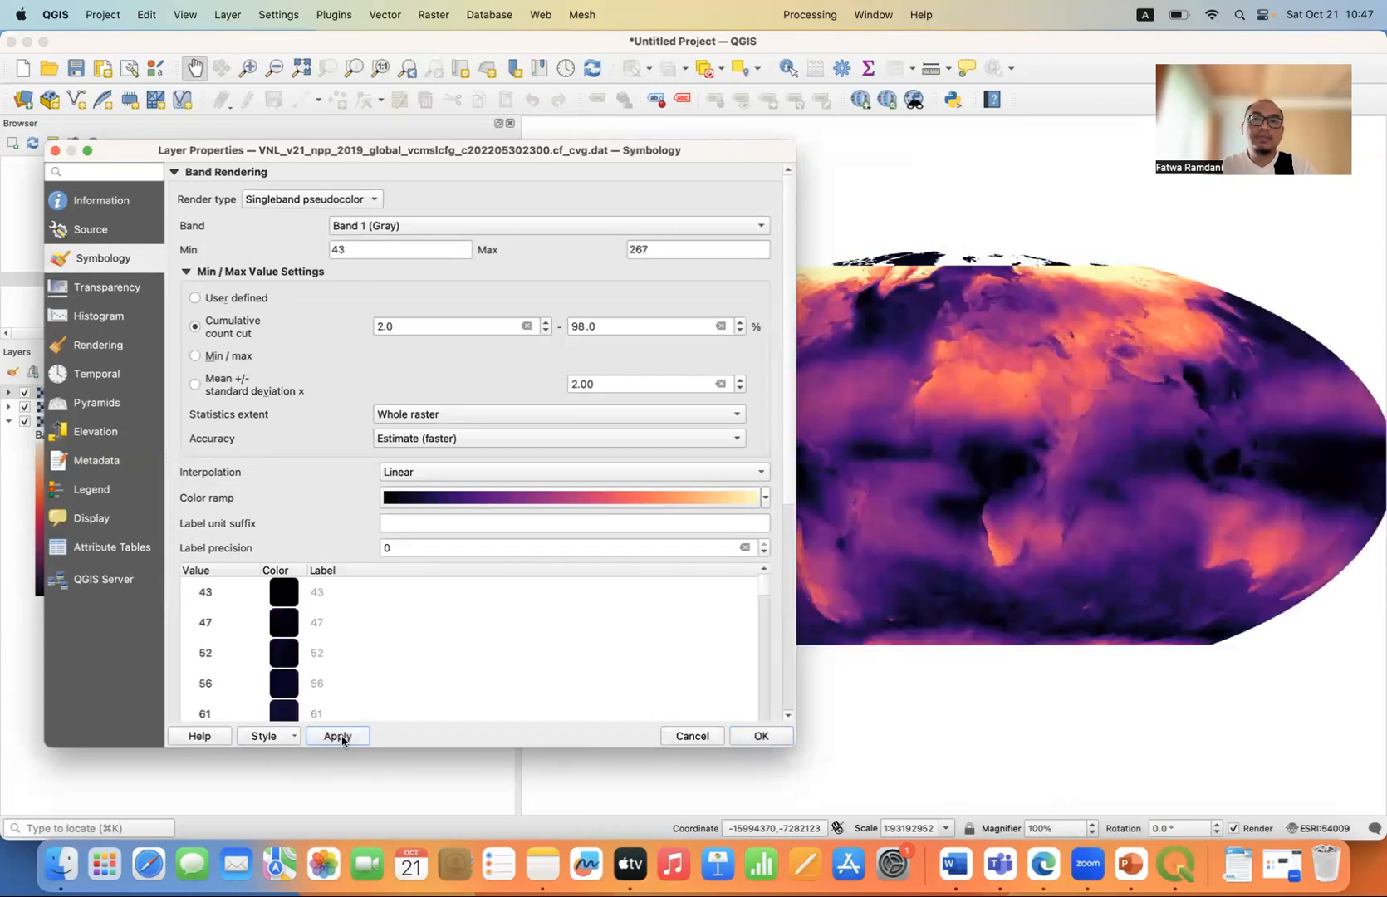
{"action": "left_click", "coordinate": [760, 737]}
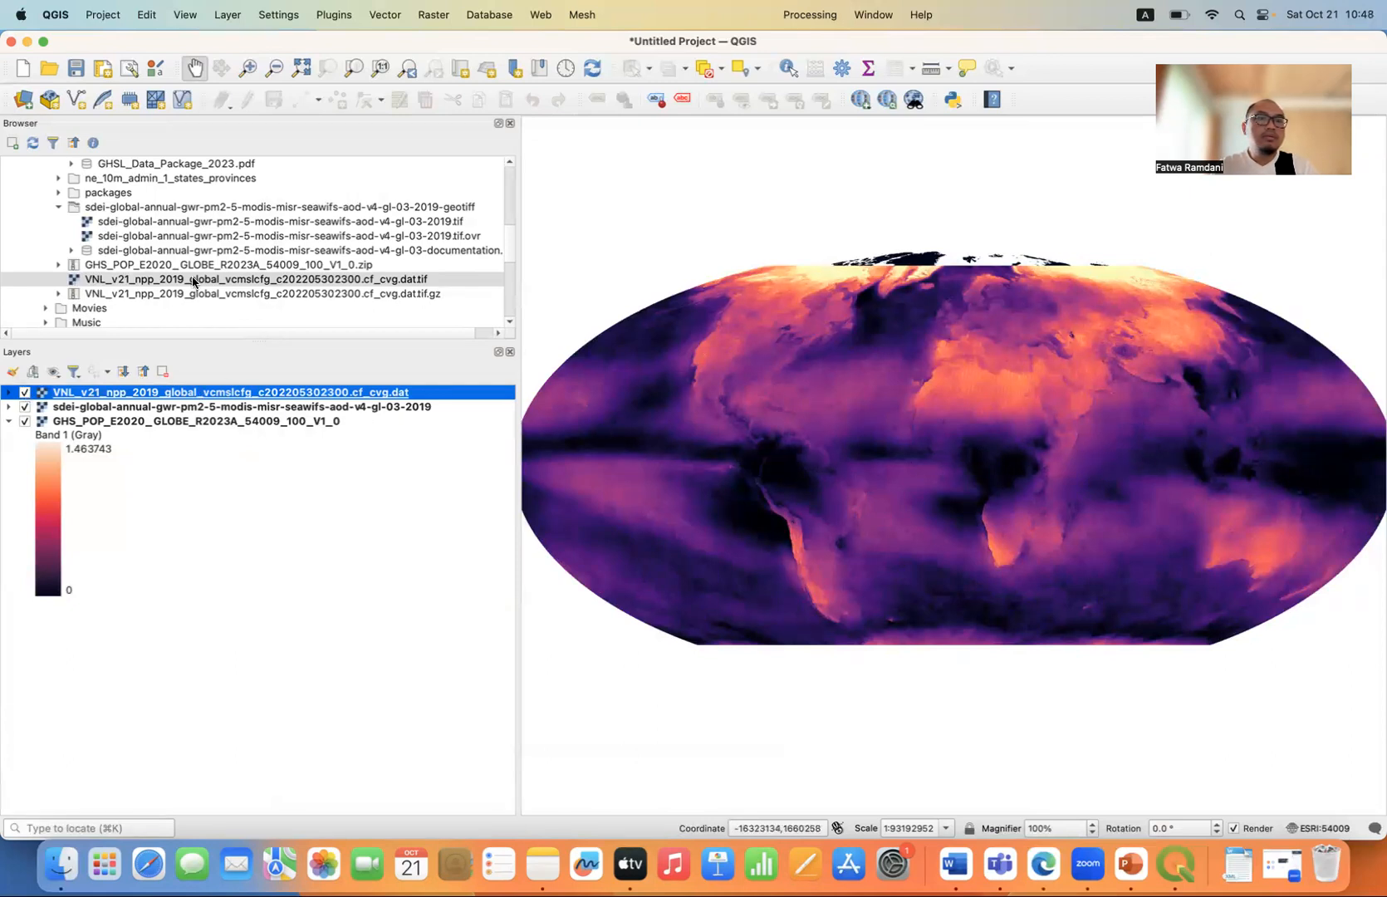
Add ne_10m_admin_1_states_provinces.shp from the ne_10m_admin_1_states_provinces folder in Downloads to the map.
{"action": "scroll", "coordinate": [192, 283], "scroll_direction": "up", "scroll_amount": 1}
{"action": "scroll", "coordinate": [193, 282], "scroll_direction": "up", "scroll_amount": 5}
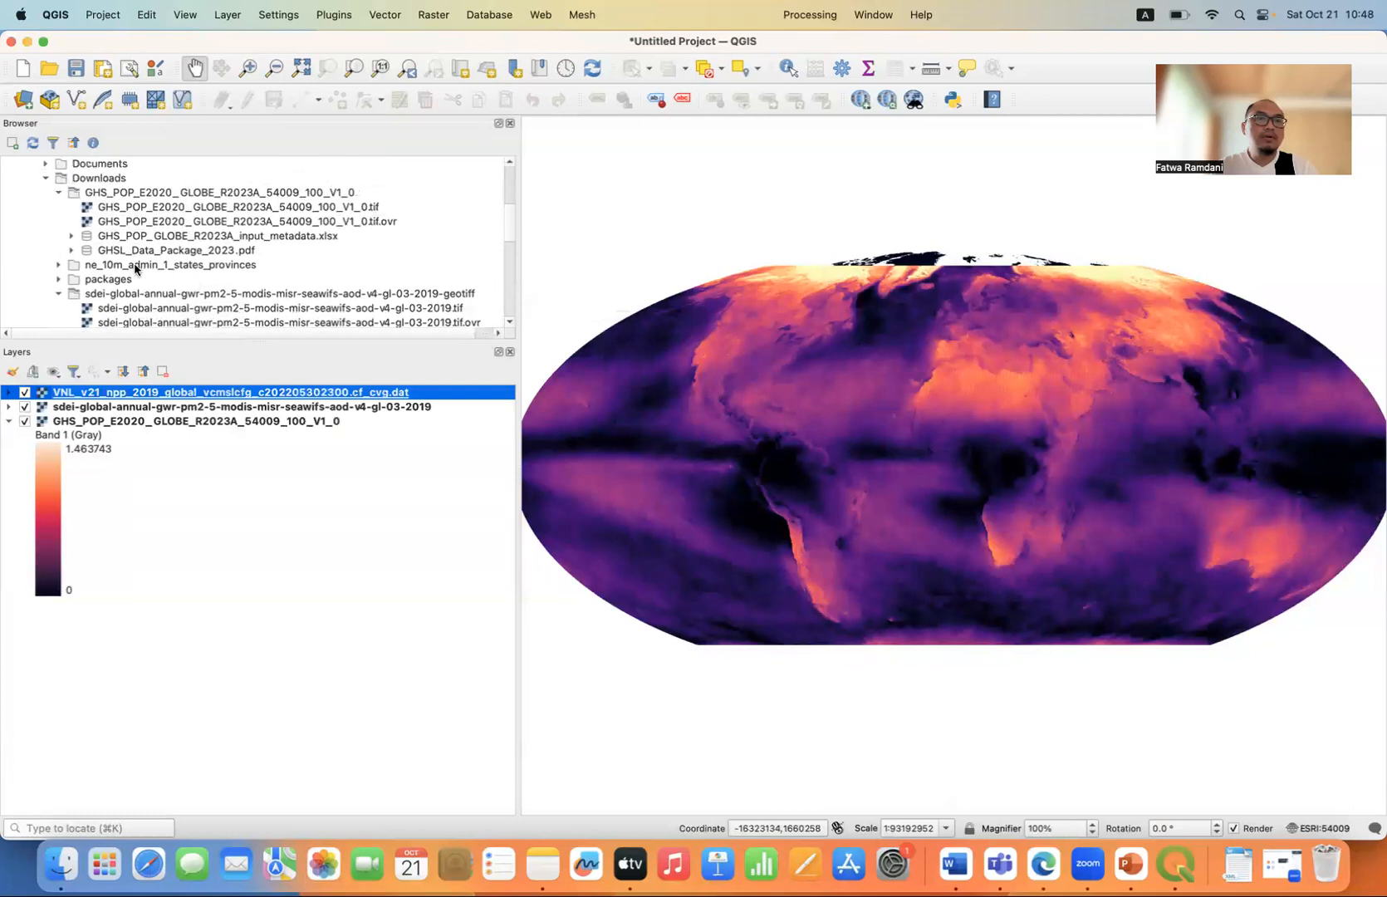
{"action": "left_click", "coordinate": [135, 266]}
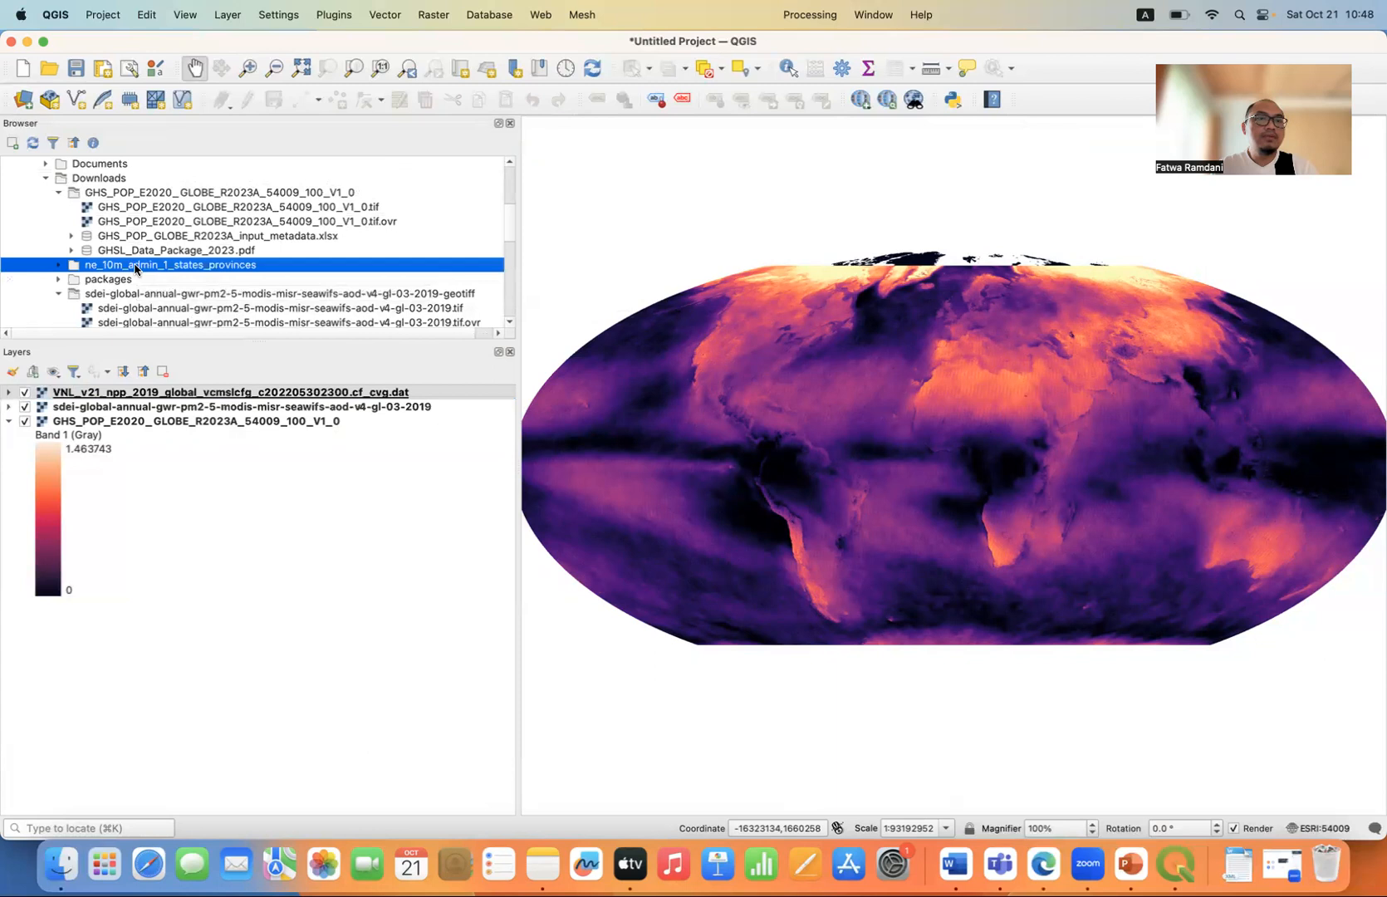
{"action": "left_click", "coordinate": [58, 265]}
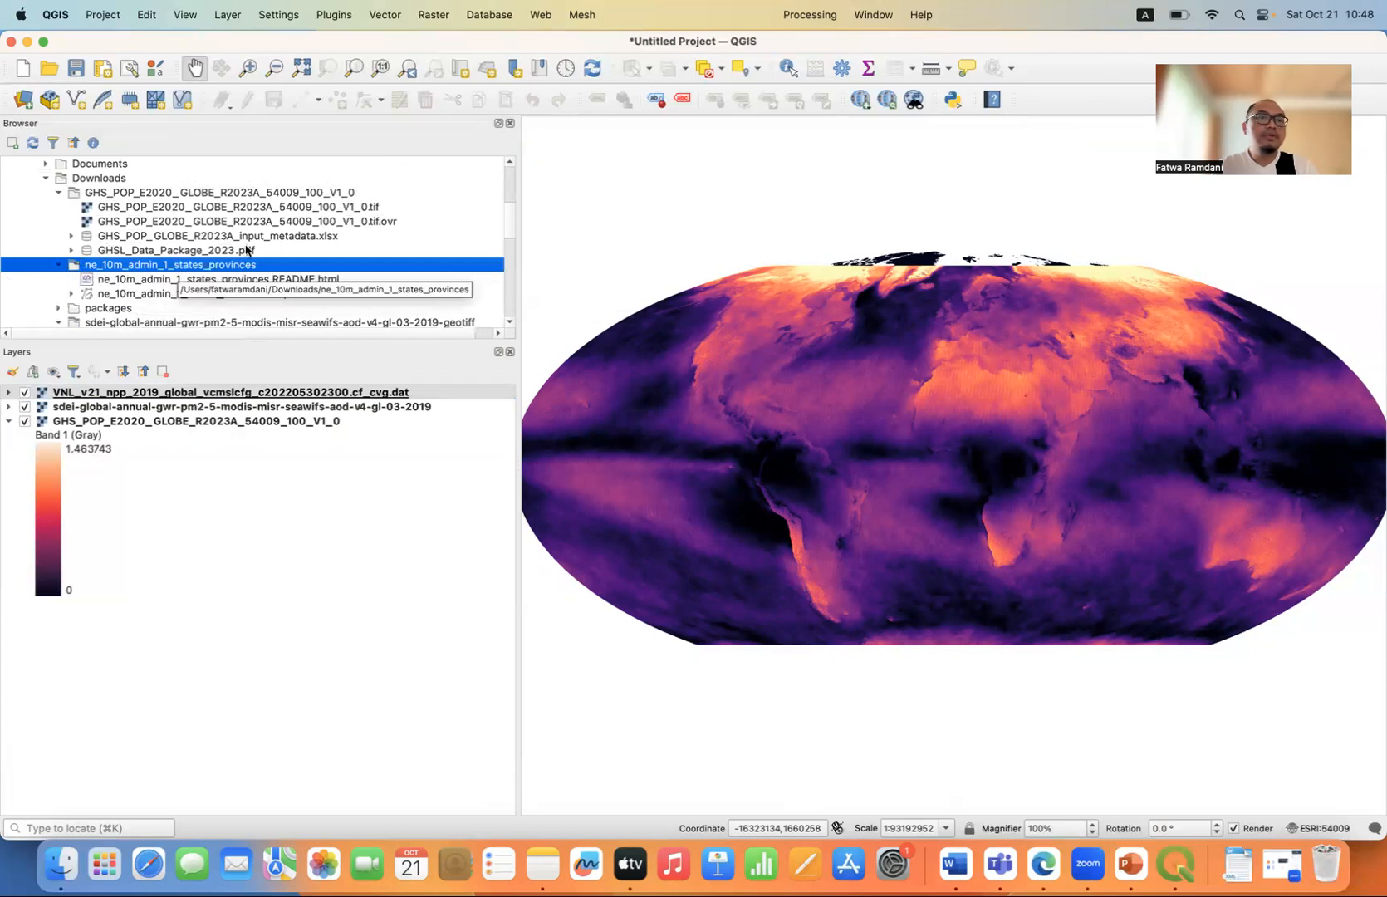
{"action": "scroll", "coordinate": [246, 250], "scroll_direction": "down", "scroll_amount": 1}
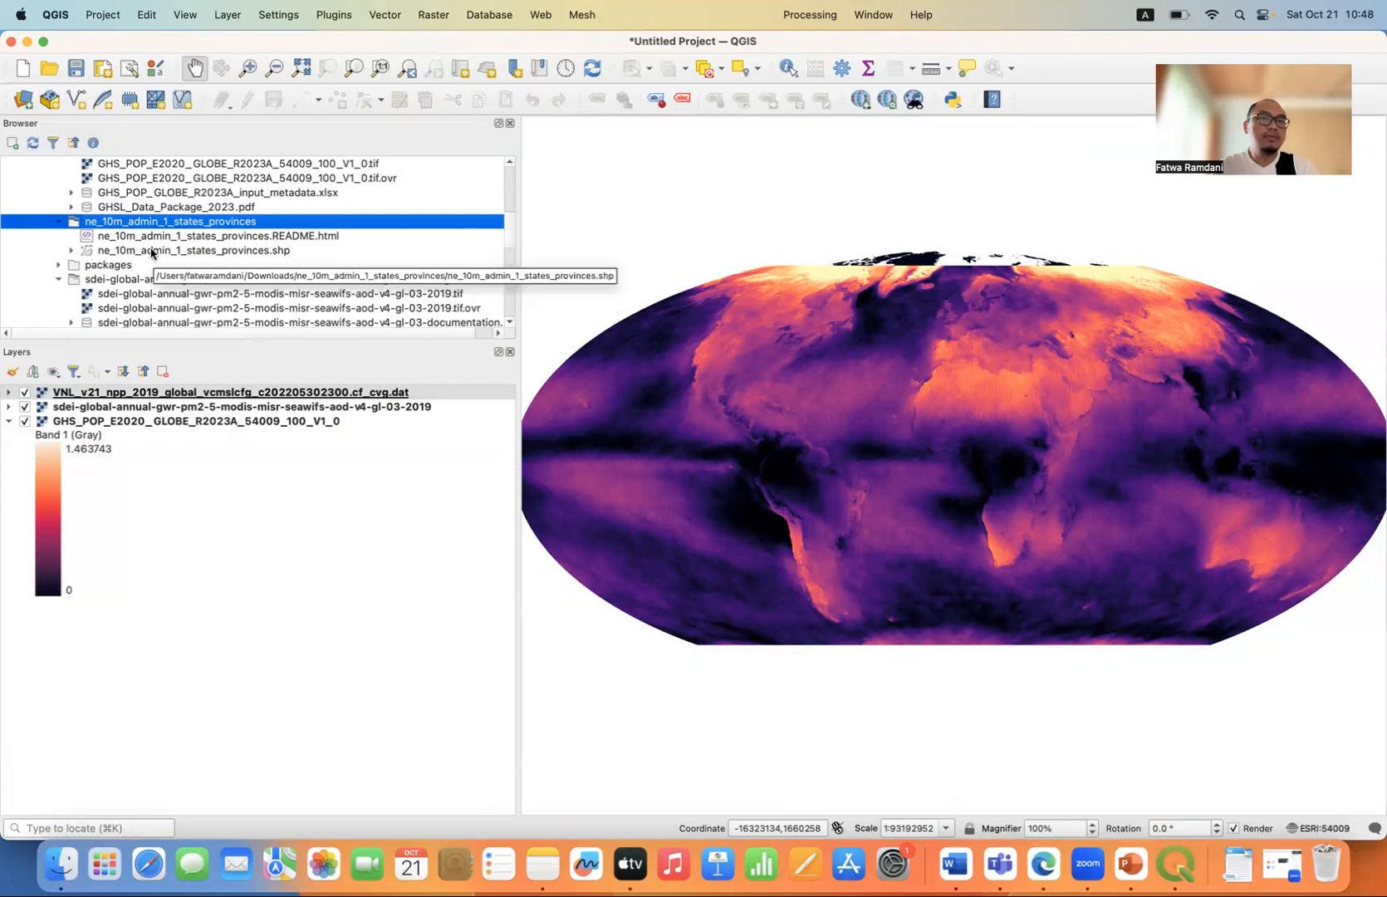
{"action": "double_click", "coordinate": [152, 251]}
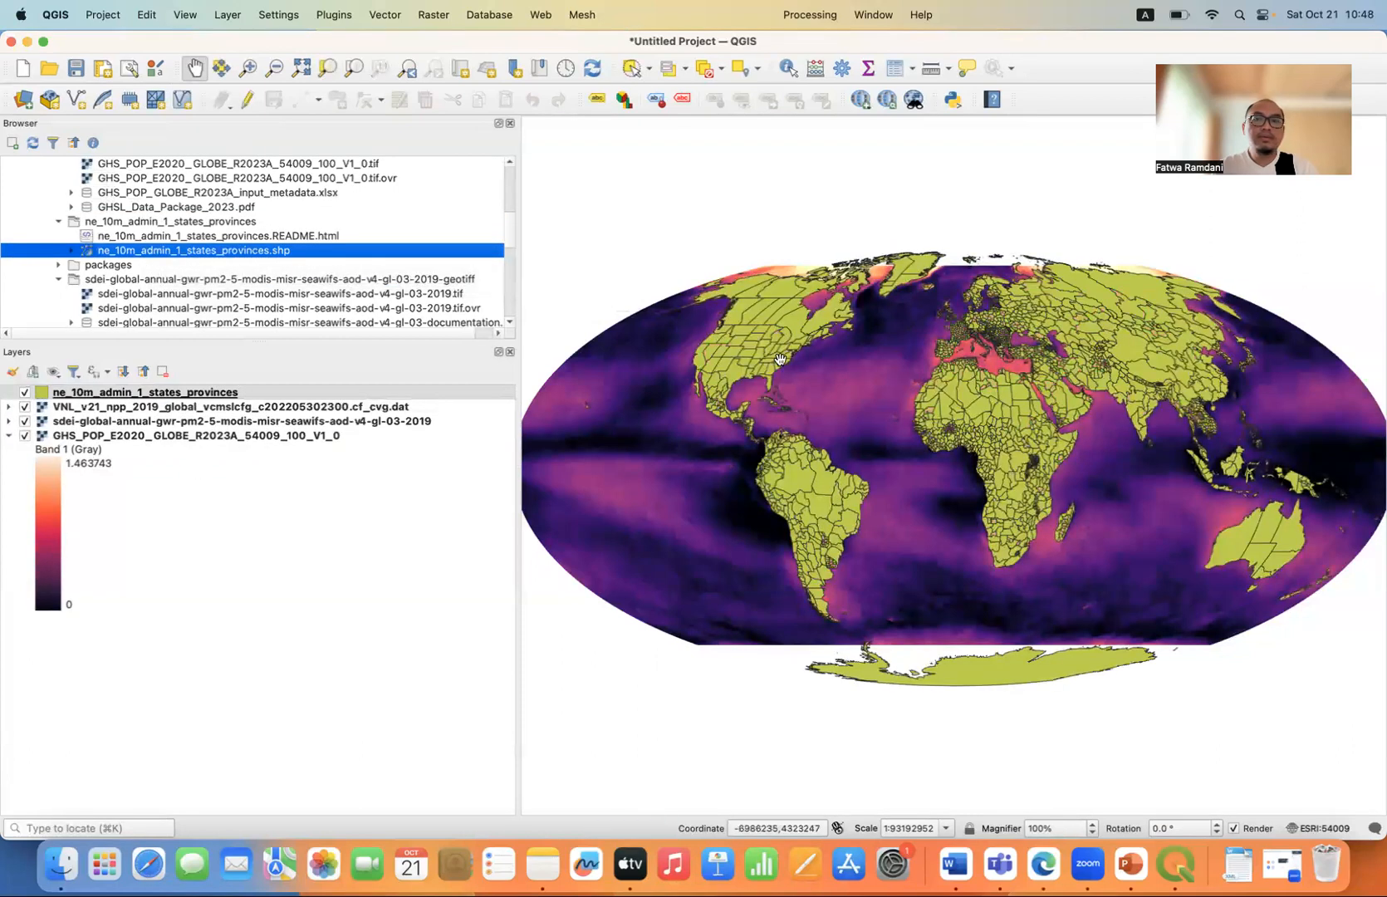
Set the Simple Fill style of the ne_10m_admin_1_states_provinces layer to No Brush and apply it.
{"action": "left_click", "coordinate": [138, 393]}
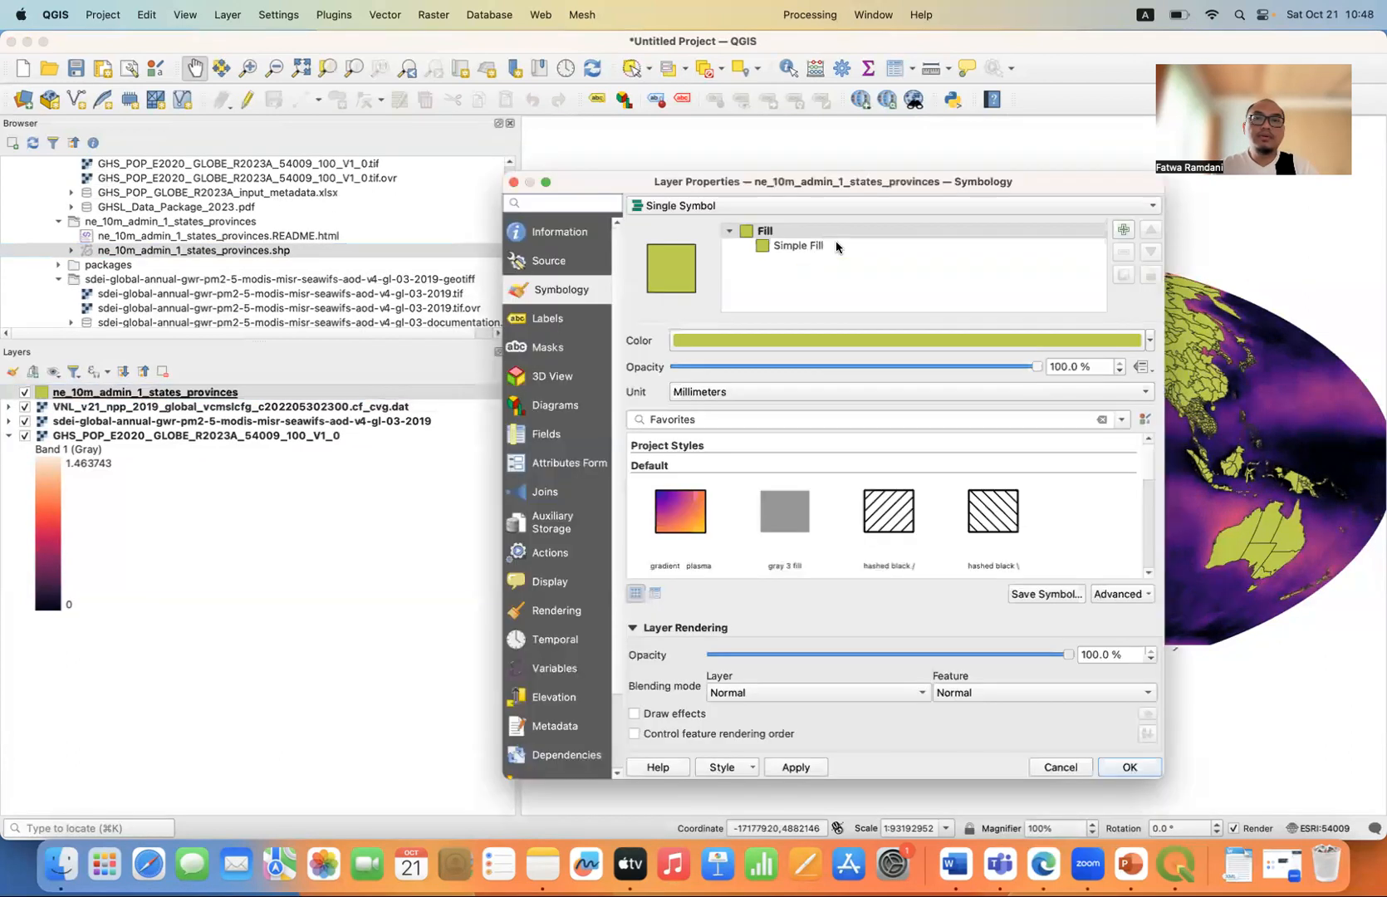
{"action": "left_click", "coordinate": [836, 245]}
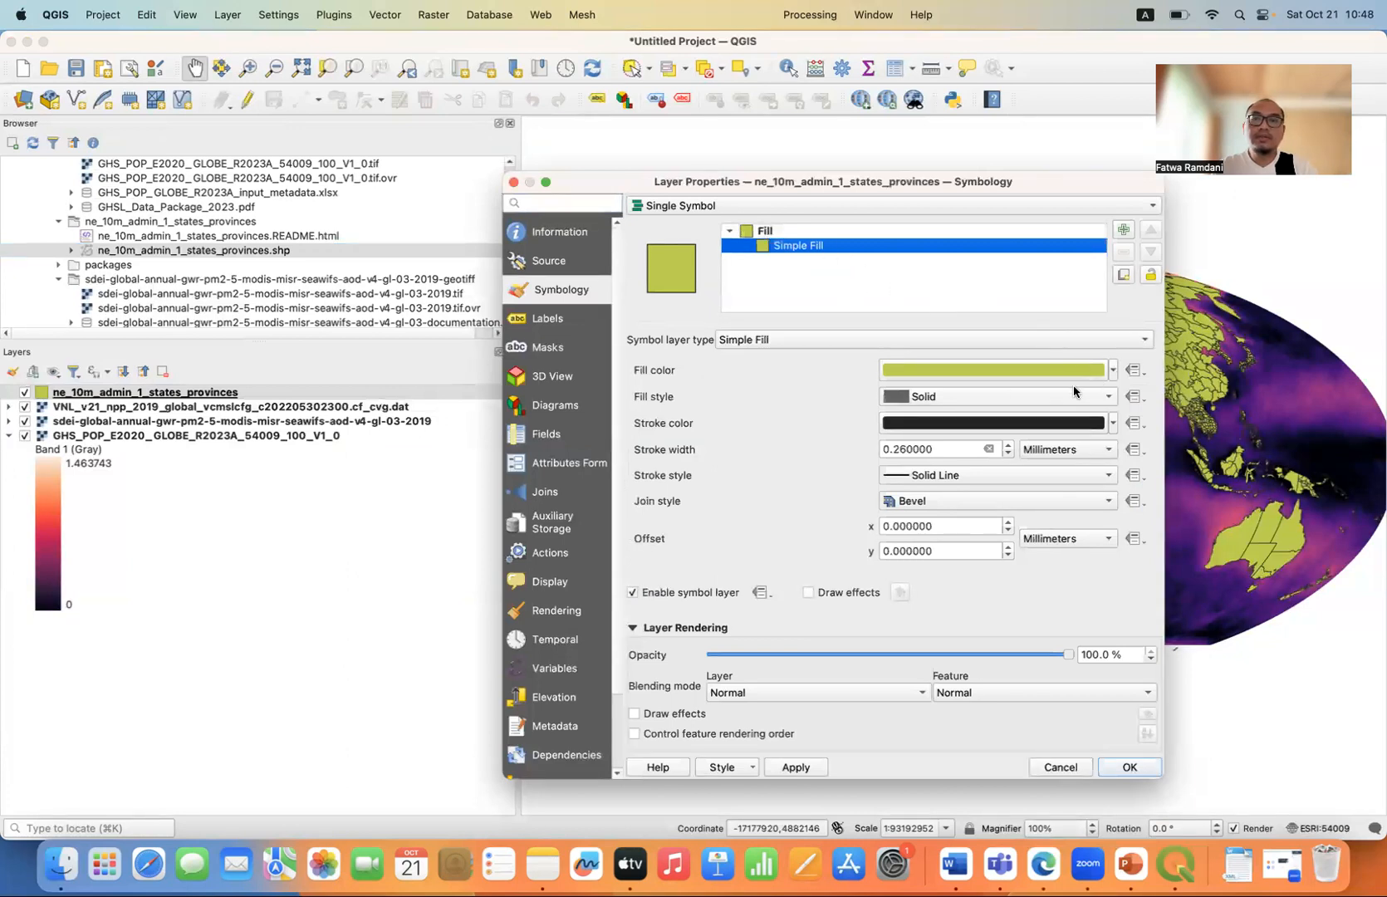
{"action": "left_click", "coordinate": [1110, 399]}
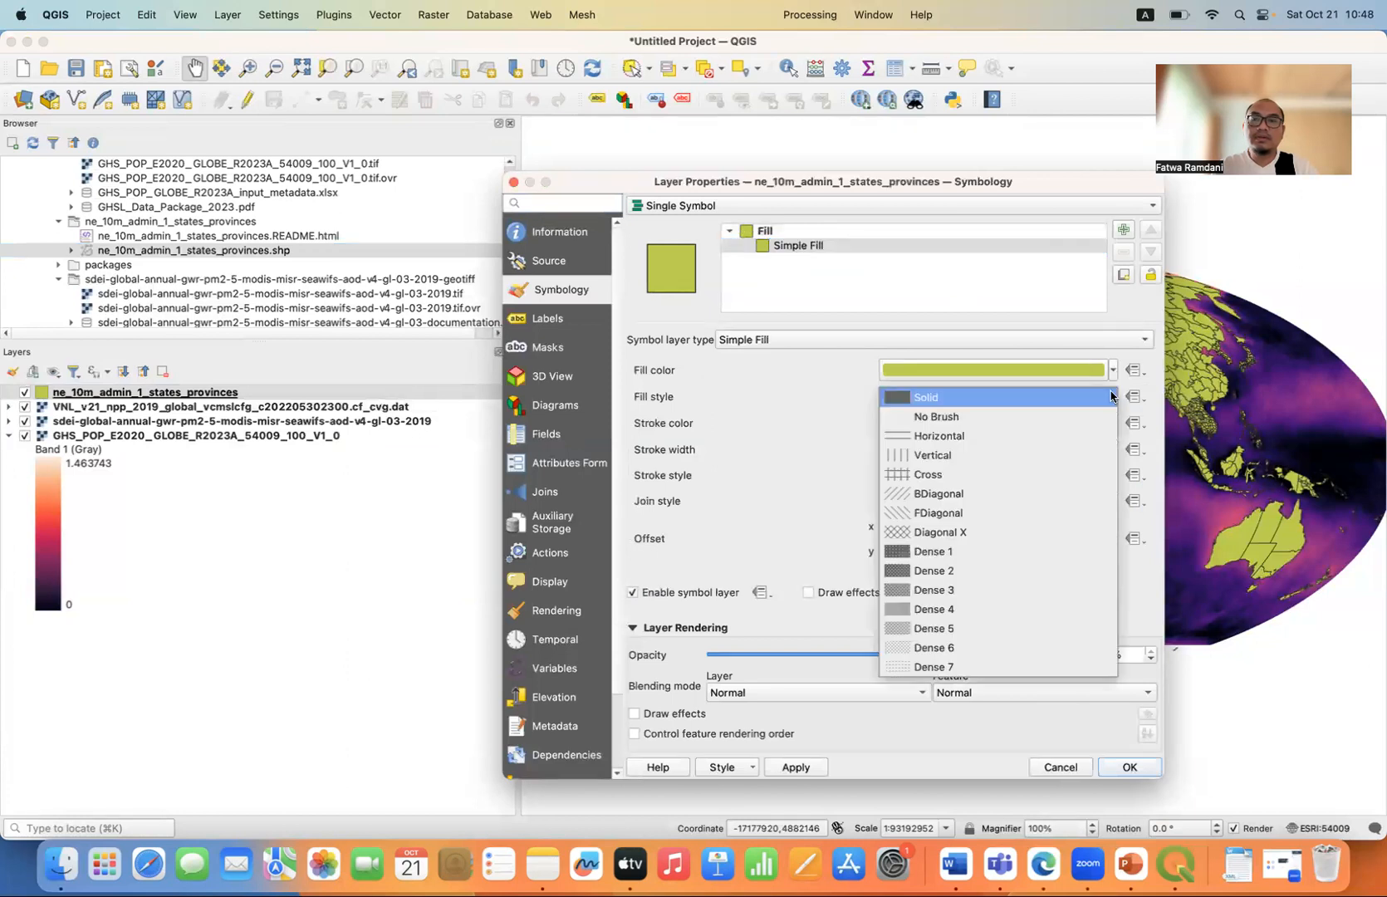
{"action": "left_click", "coordinate": [994, 417]}
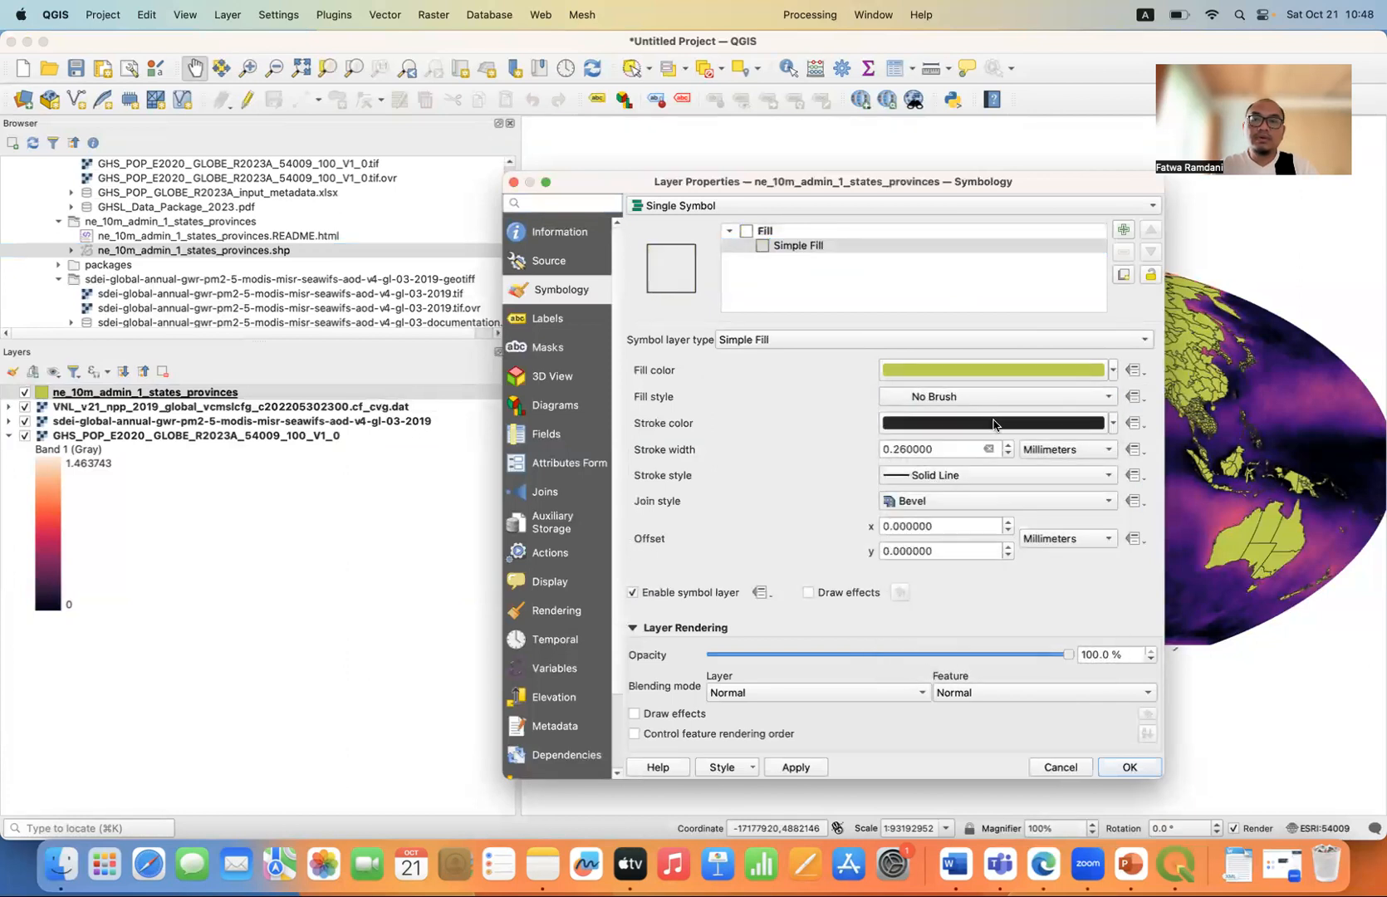
{"action": "left_click", "coordinate": [795, 766]}
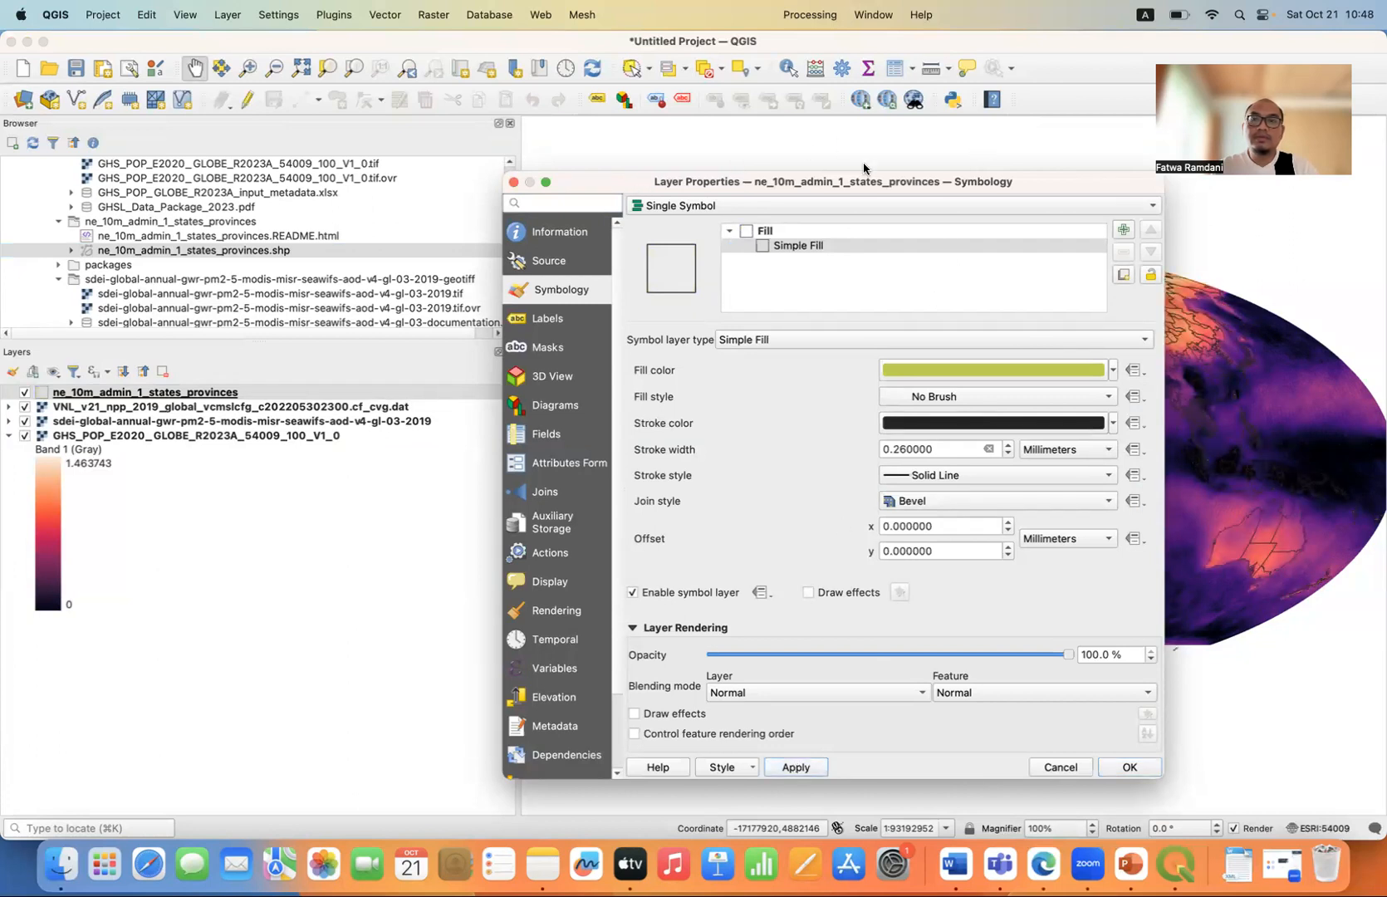
Make the stroke color of the ne_10m_admin_1_states_provinces layer semi-transparent and apply it.
{"action": "left_click_drag", "start_coordinate": [839, 184], "coordinate": [563, 153]}
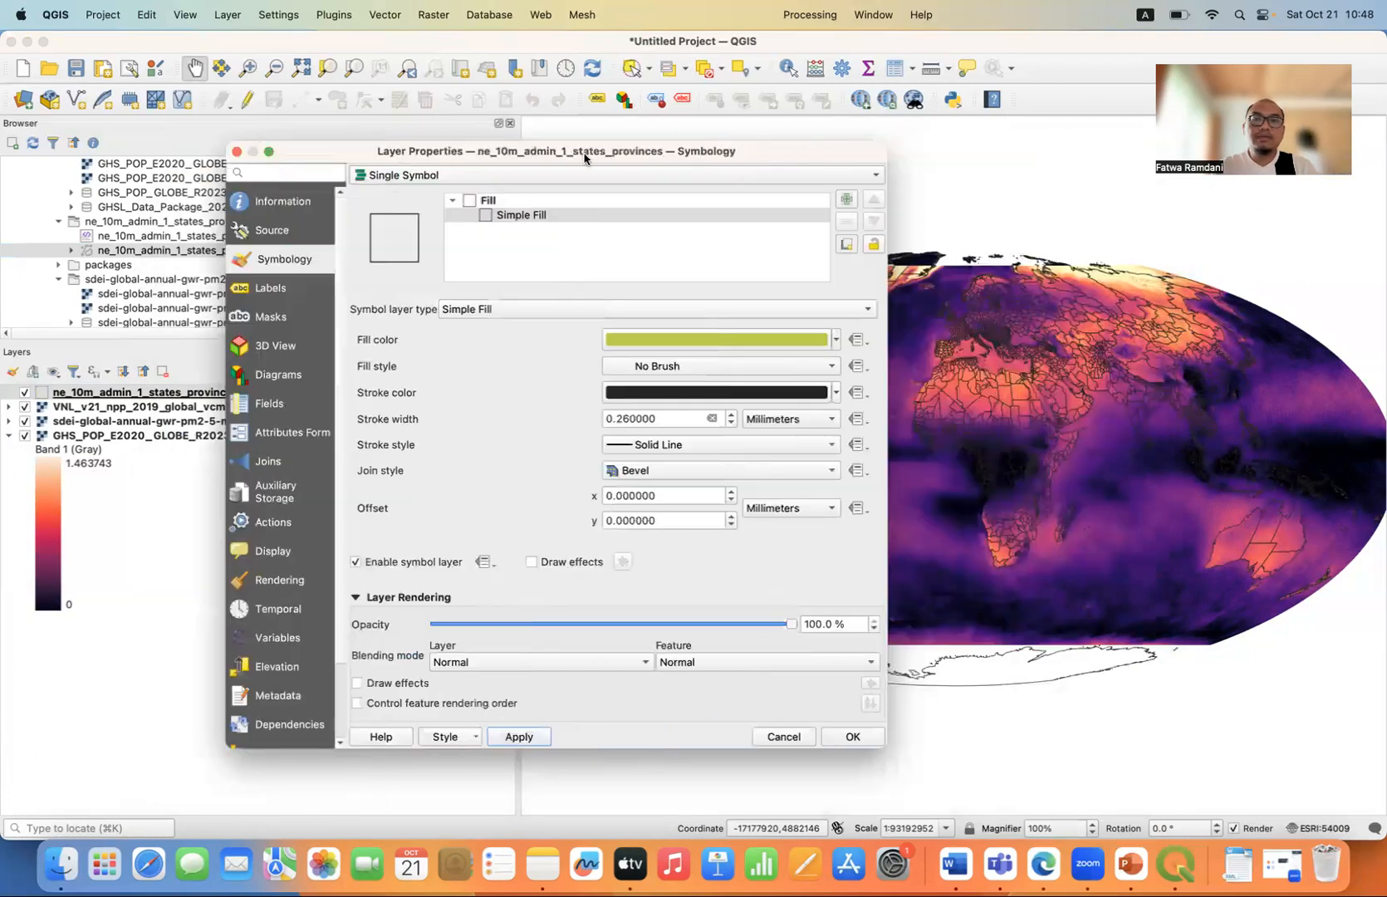
{"action": "left_click", "coordinate": [836, 395]}
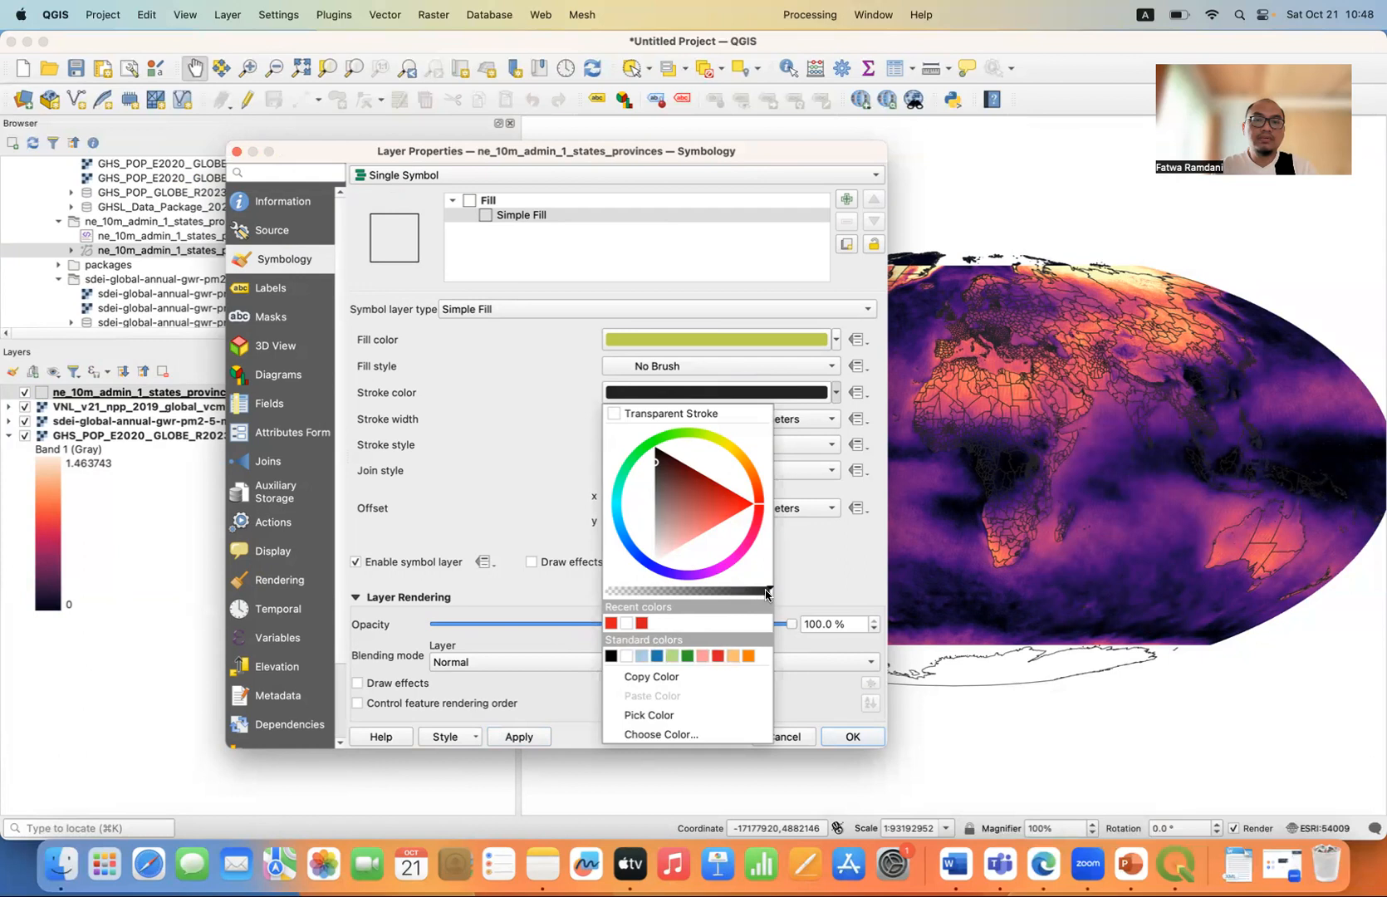
{"action": "left_click_drag", "start_coordinate": [766, 592], "coordinate": [686, 593]}
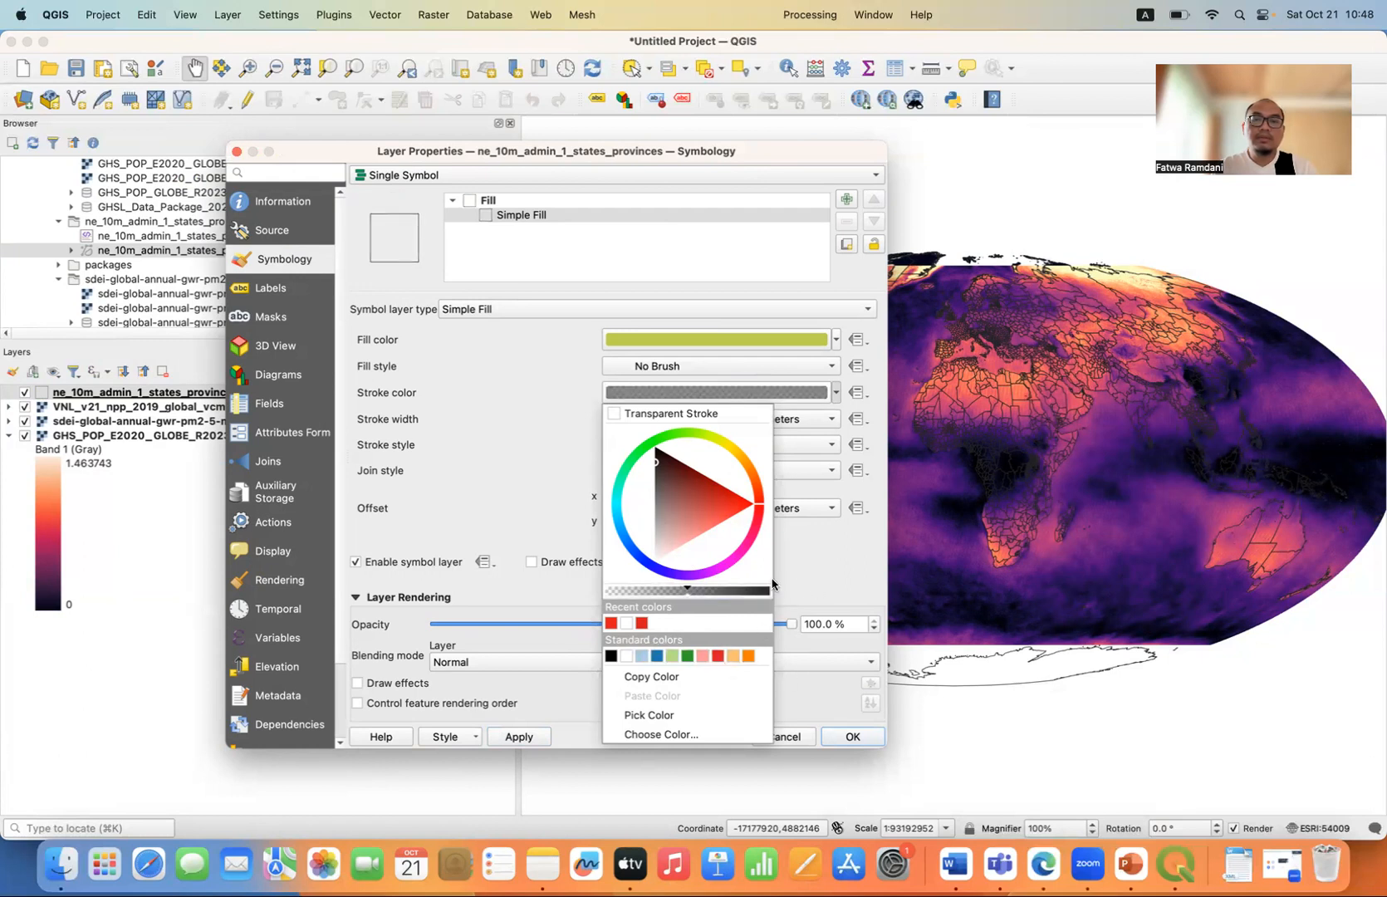
{"action": "left_click", "coordinate": [805, 566]}
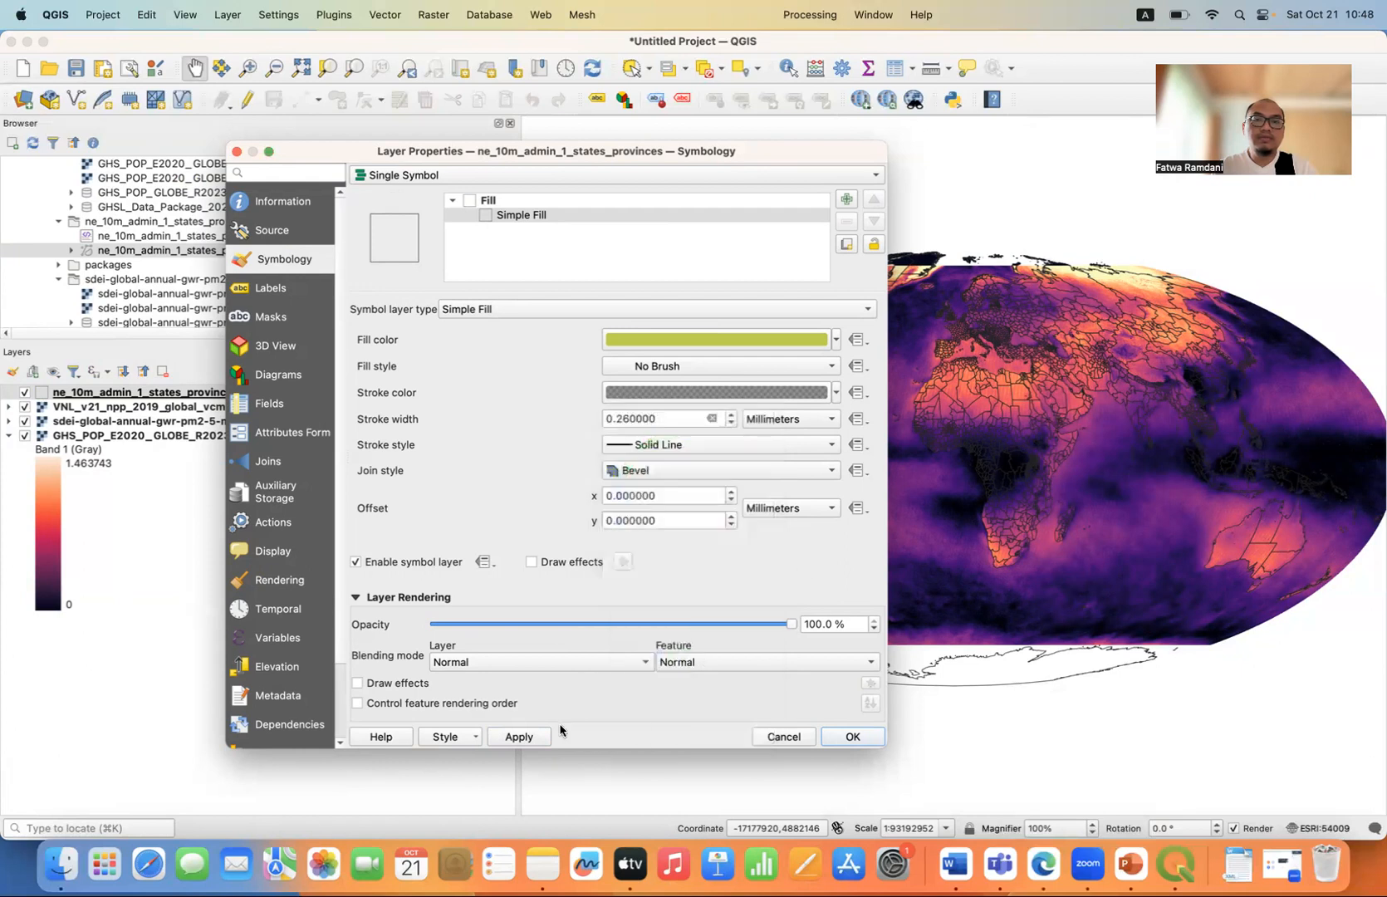
{"action": "left_click", "coordinate": [516, 737]}
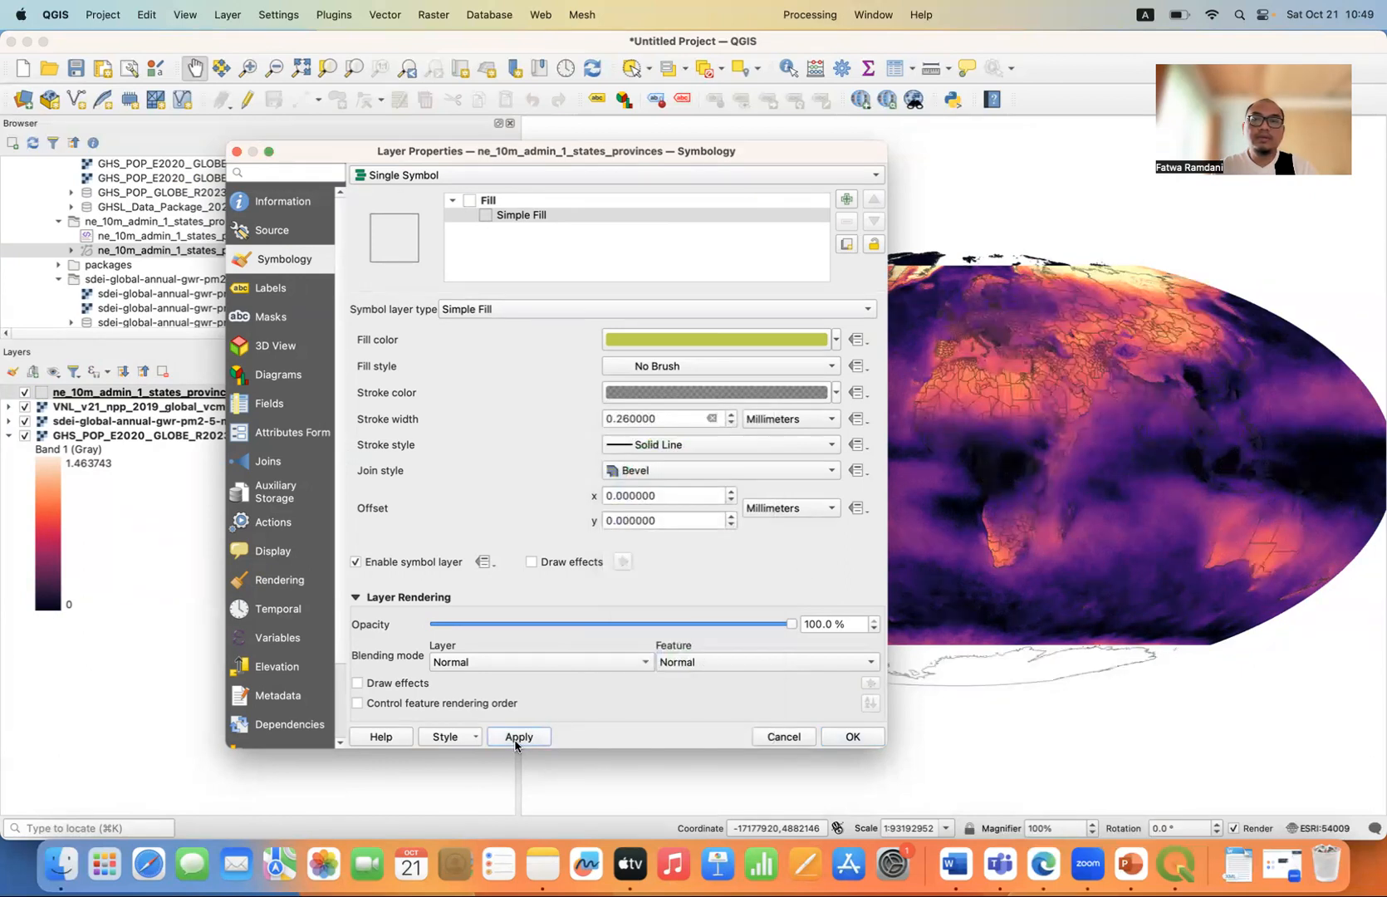
Change the province boundaries' stroke color to white from the recent colors, apply it and accept the symbology.
{"action": "left_click", "coordinate": [836, 394]}
{"action": "left_click", "coordinate": [625, 624]}
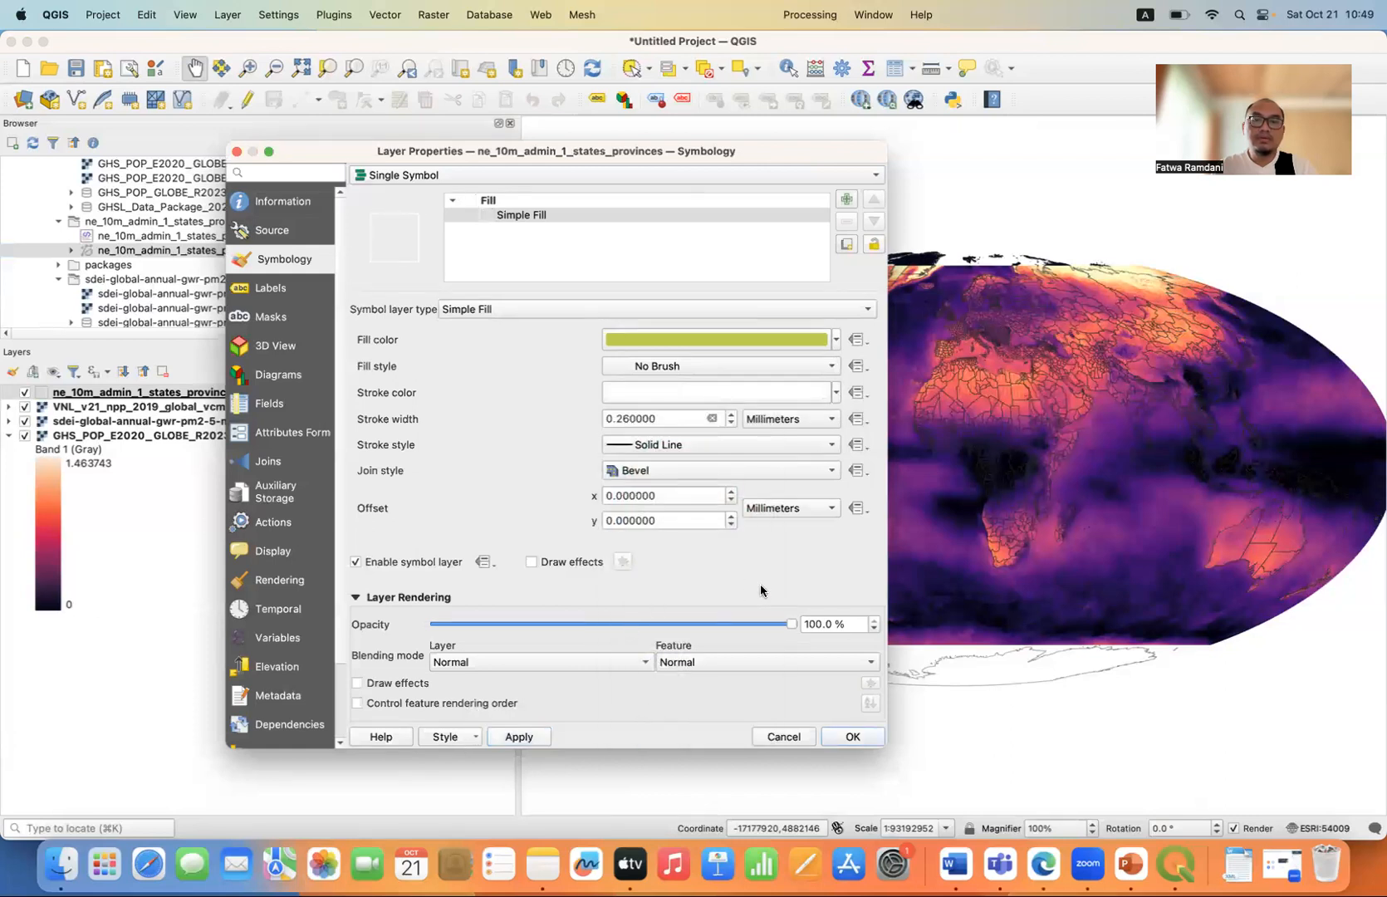
{"action": "left_click", "coordinate": [526, 737]}
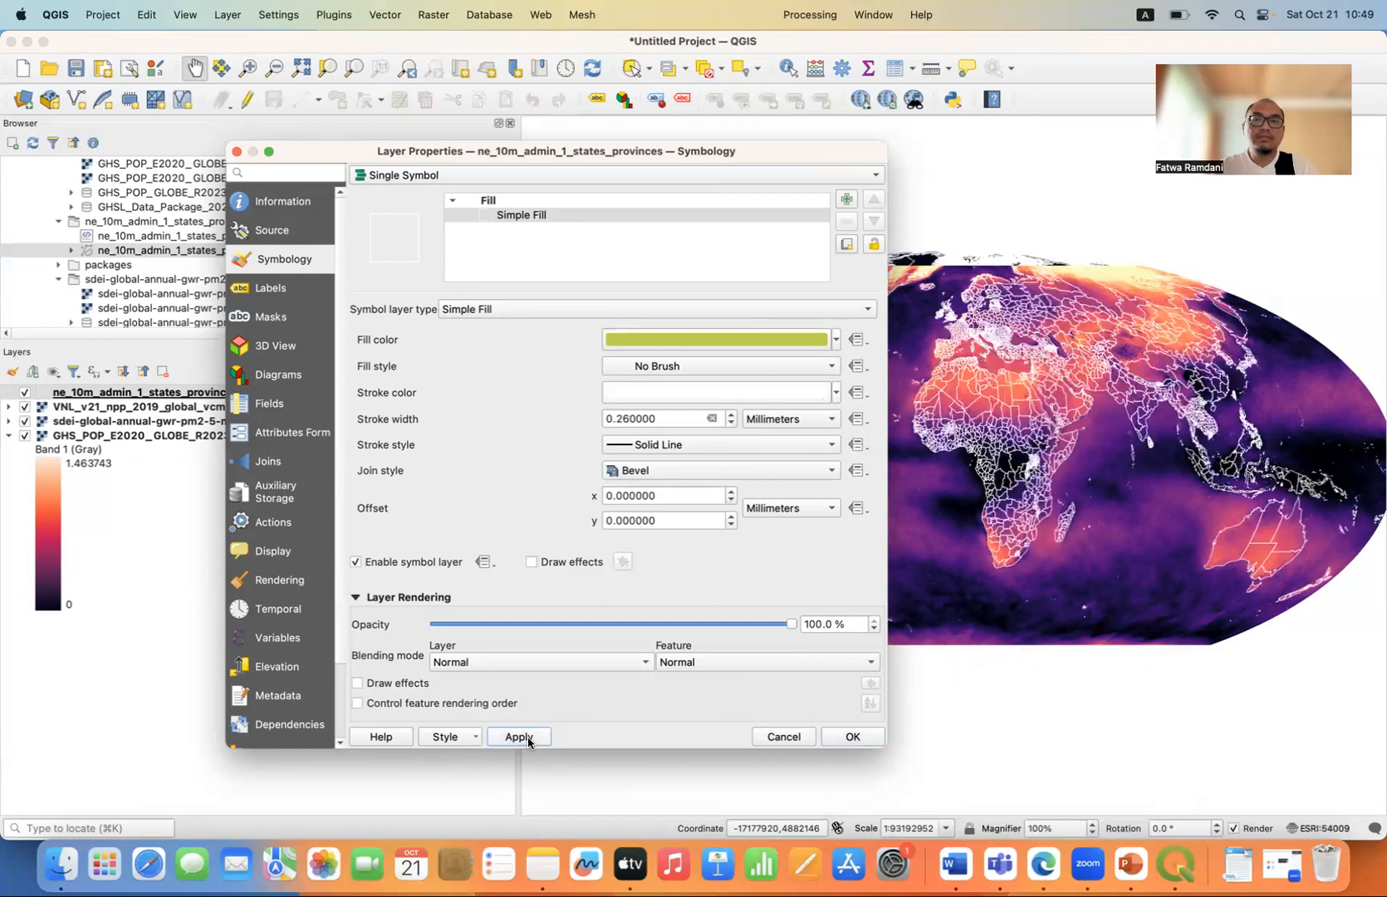
{"action": "left_click", "coordinate": [856, 738]}
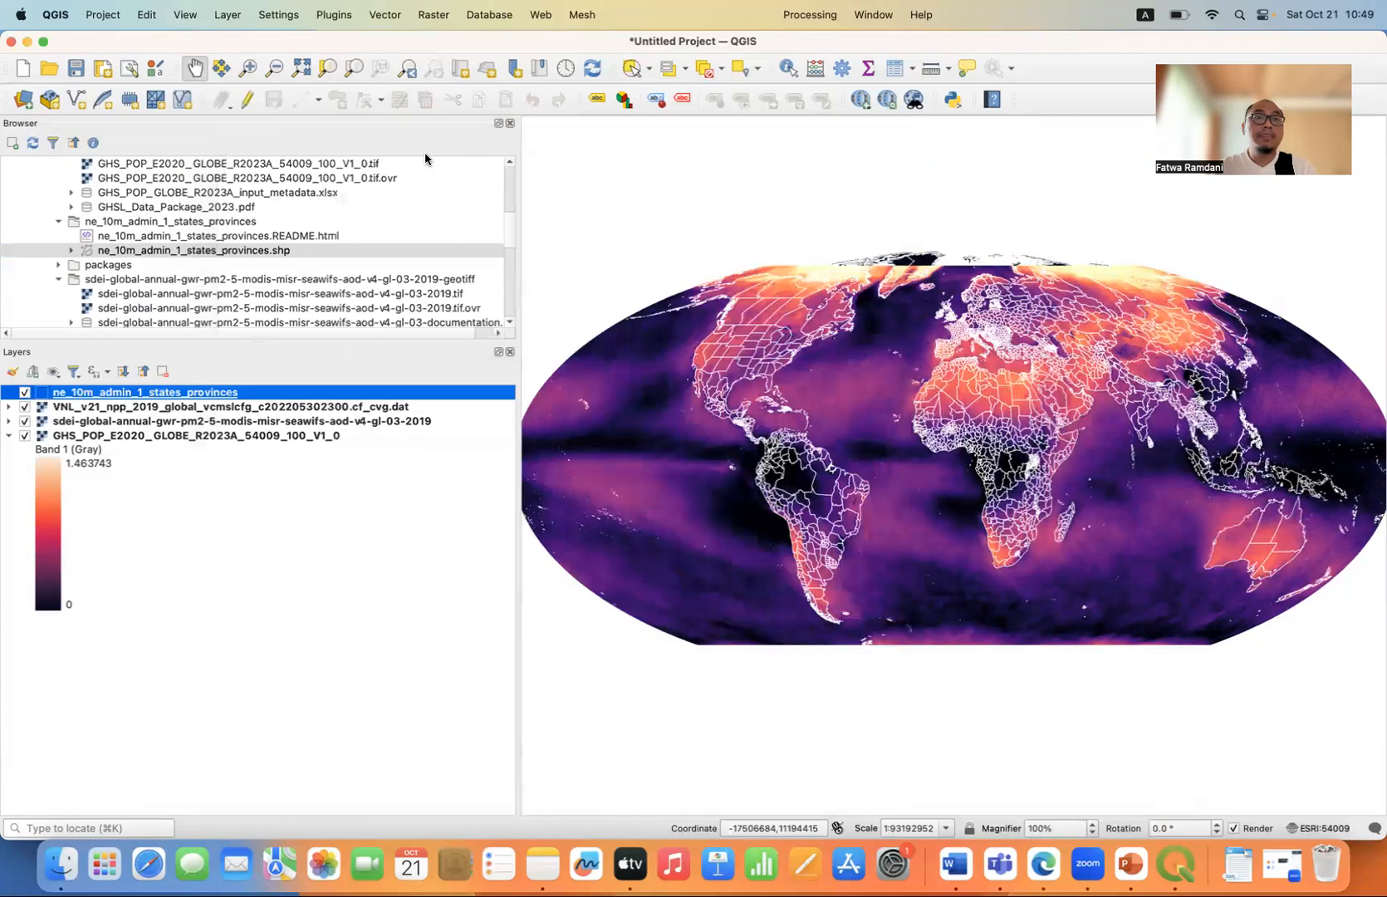
Zoom in on India and compare the nighttime light, PM2.5 and population rasters by toggling layer visibility.
{"action": "left_click", "coordinate": [250, 73]}
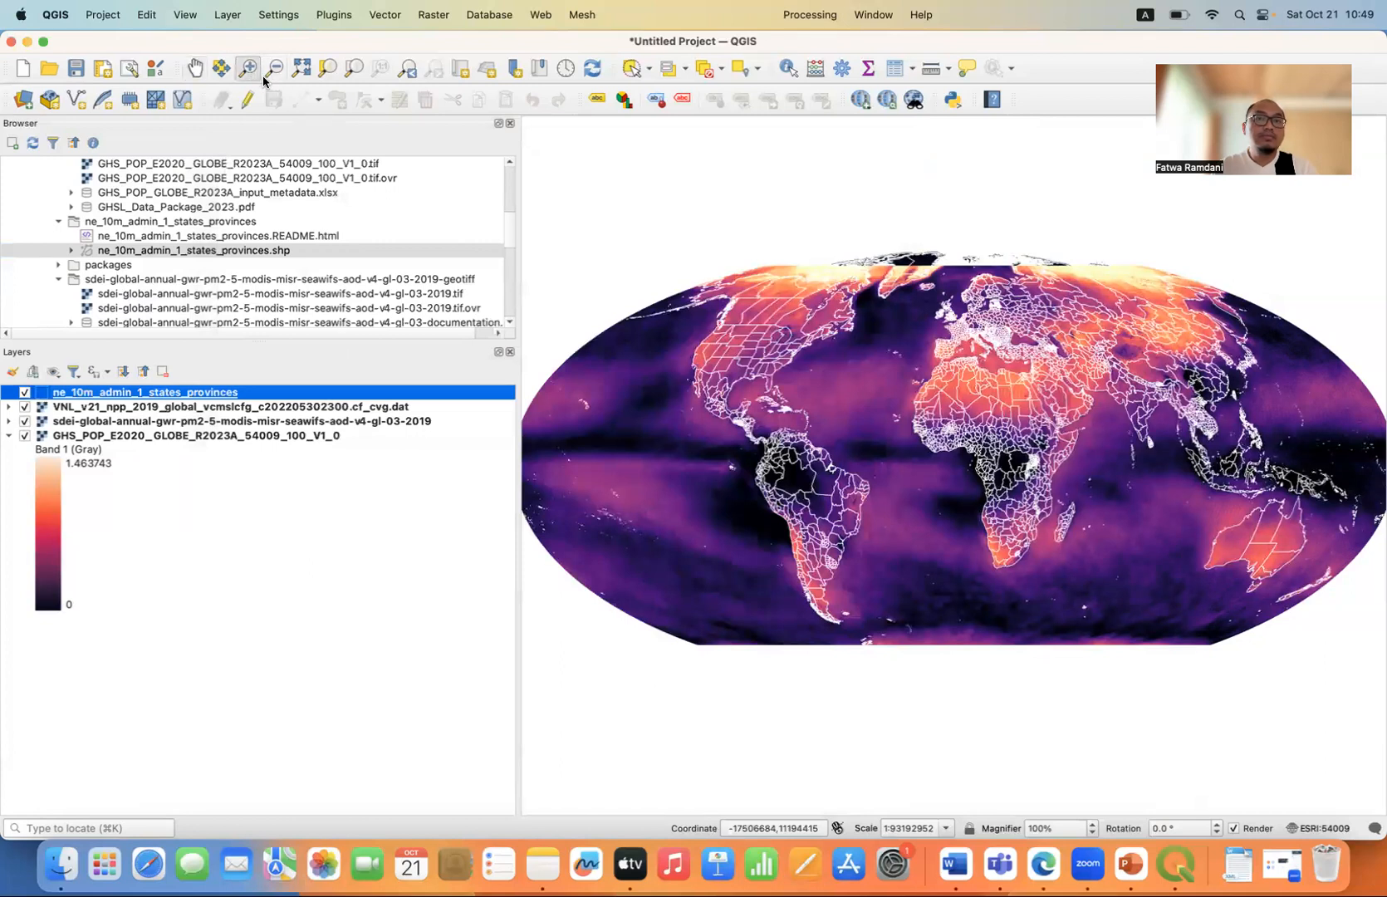
{"action": "left_click_drag", "start_coordinate": [1111, 373], "coordinate": [1168, 444]}
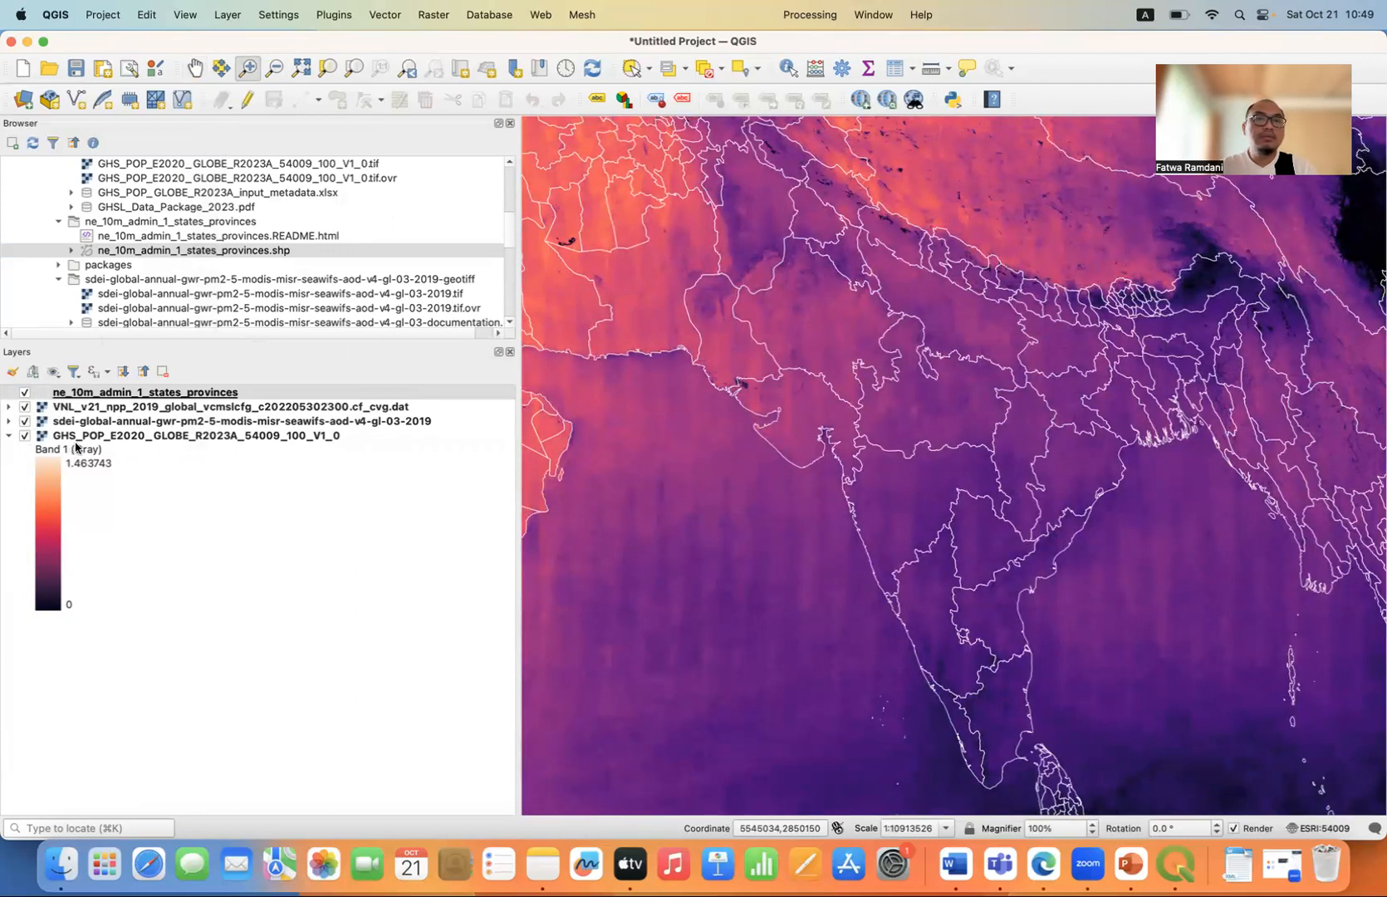
{"action": "left_click", "coordinate": [25, 407]}
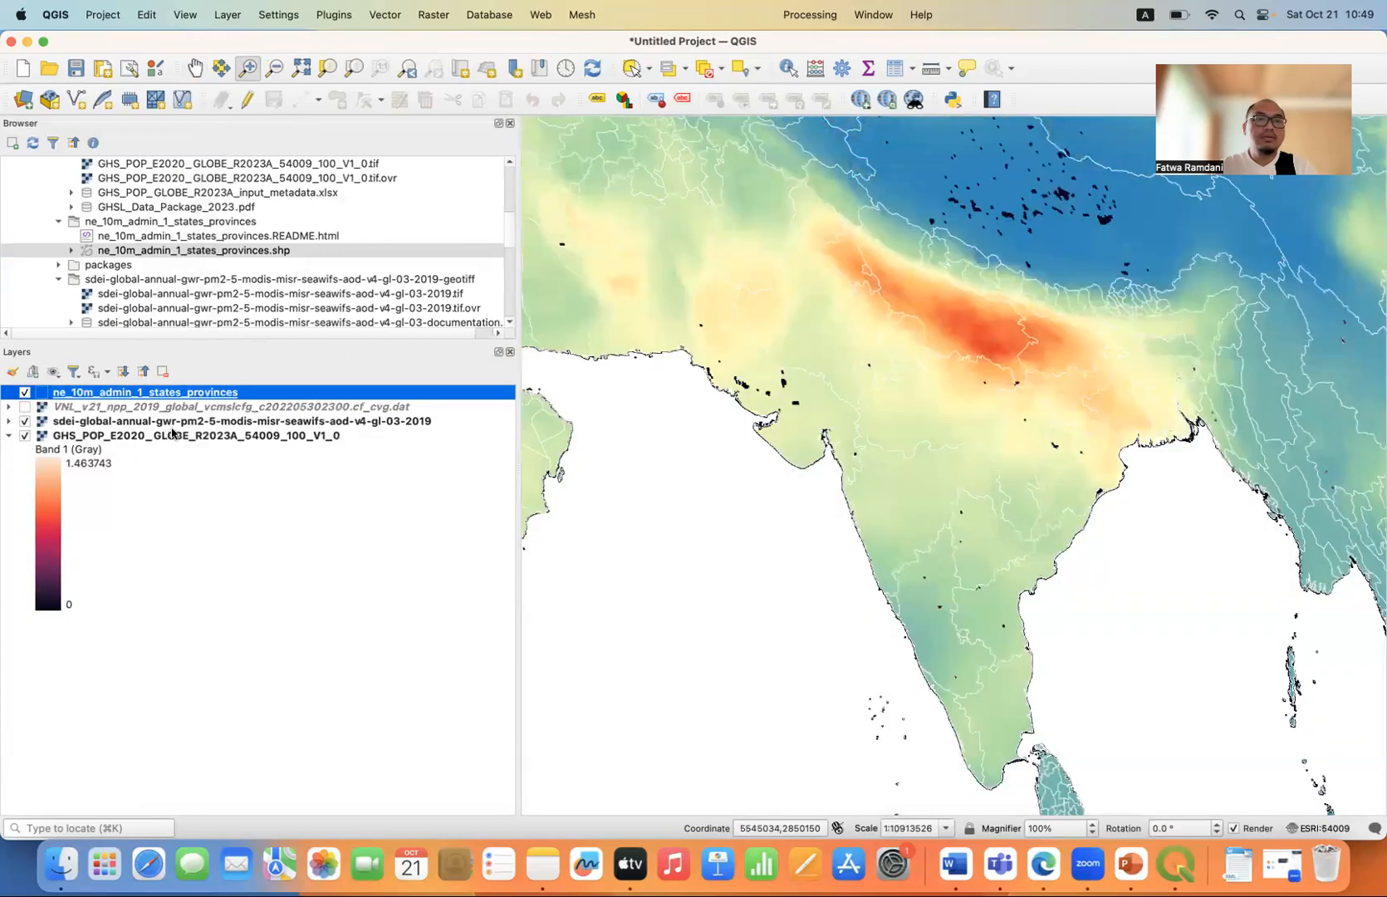
{"action": "left_click", "coordinate": [25, 421]}
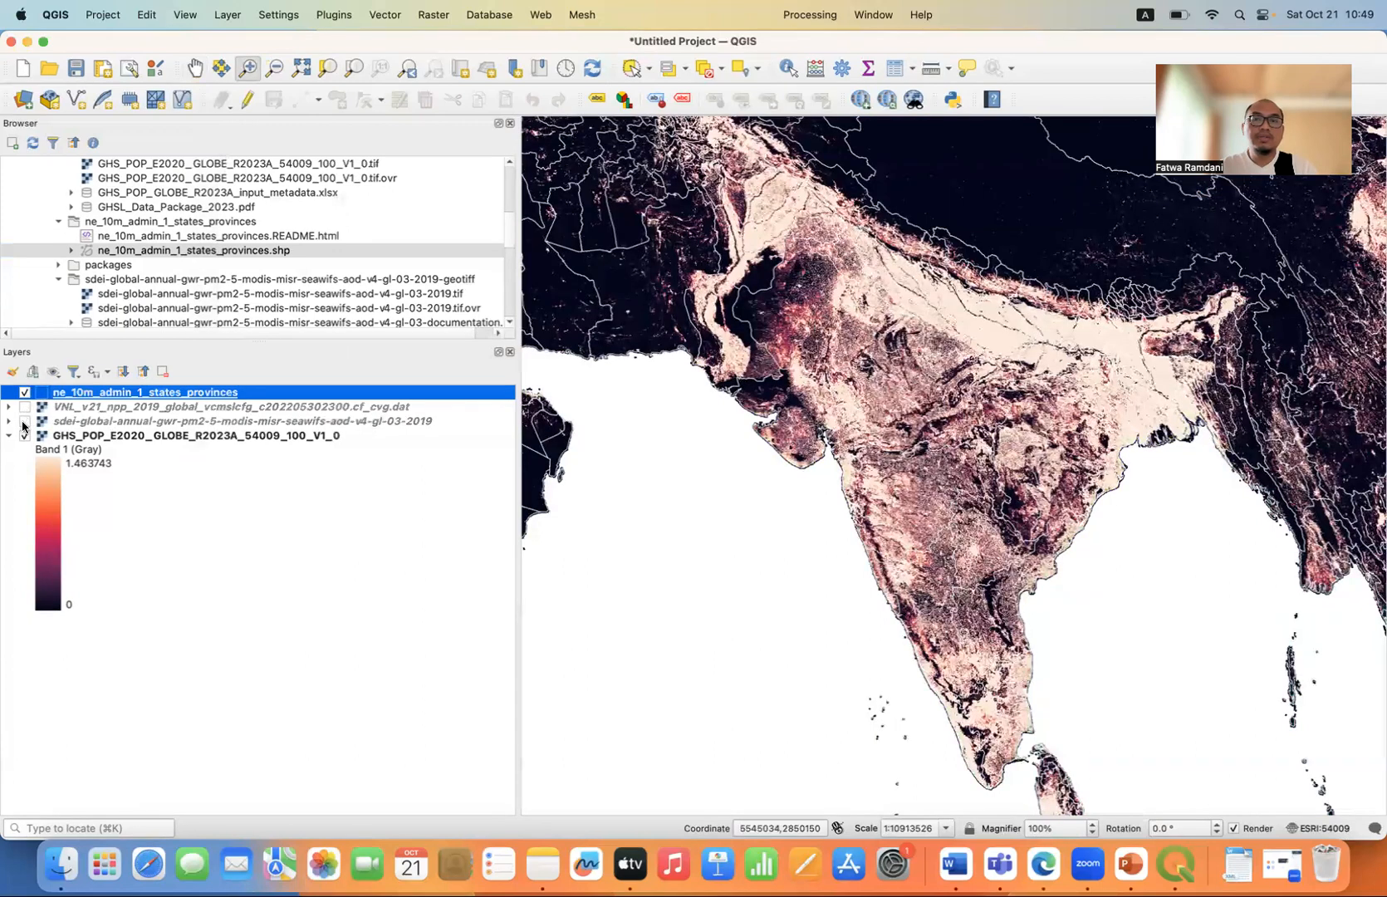
{"action": "left_click", "coordinate": [25, 421]}
{"action": "left_click", "coordinate": [25, 406]}
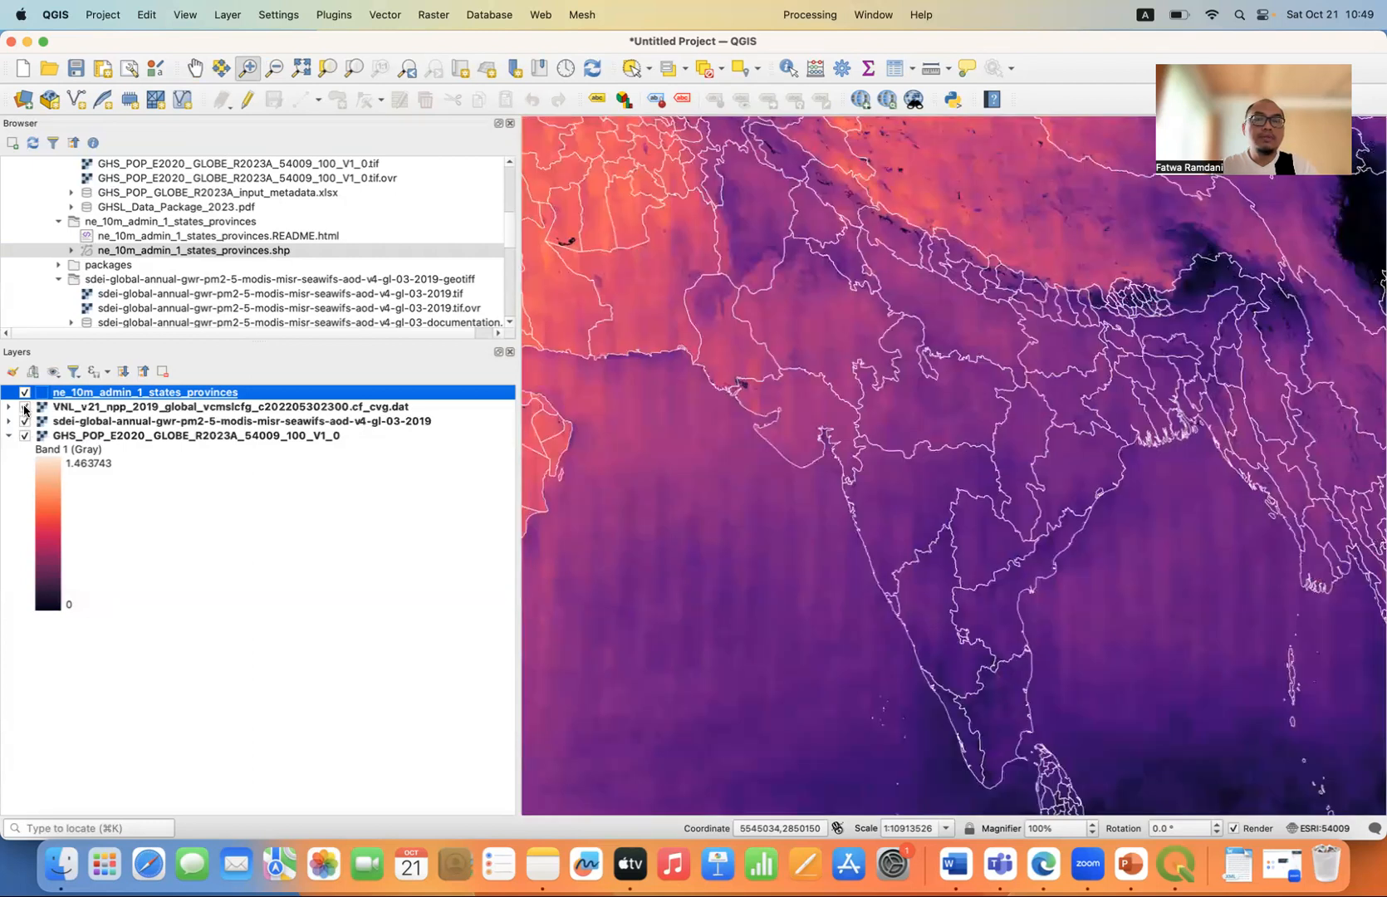
{"action": "left_click", "coordinate": [95, 407]}
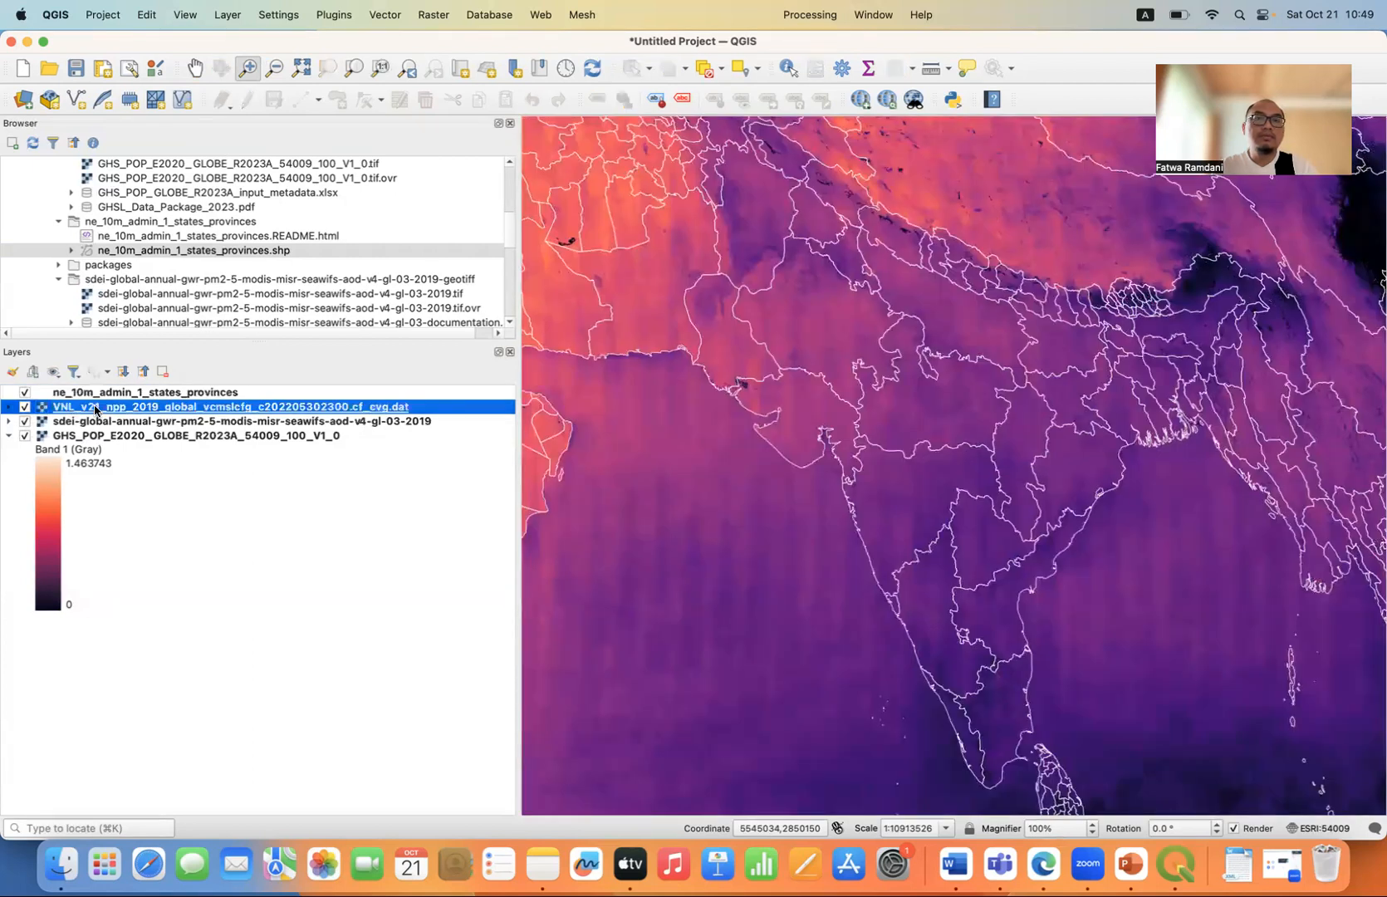
Hide the nighttime light layer and open the attribute table of ne_10m_admin_1_states_provinces.
{"action": "left_click", "coordinate": [24, 407]}
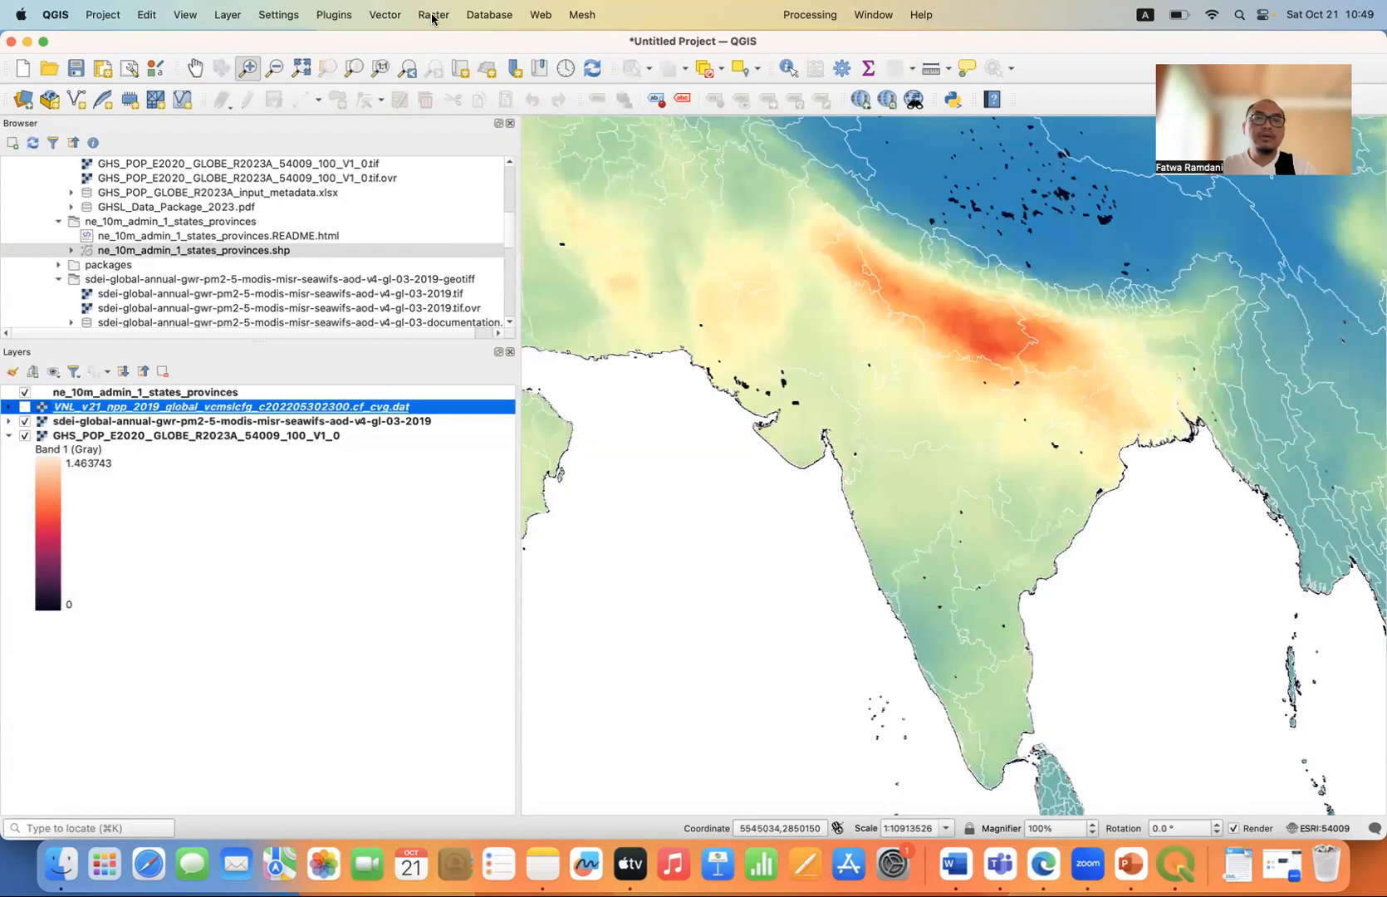
{"action": "left_click", "coordinate": [188, 390]}
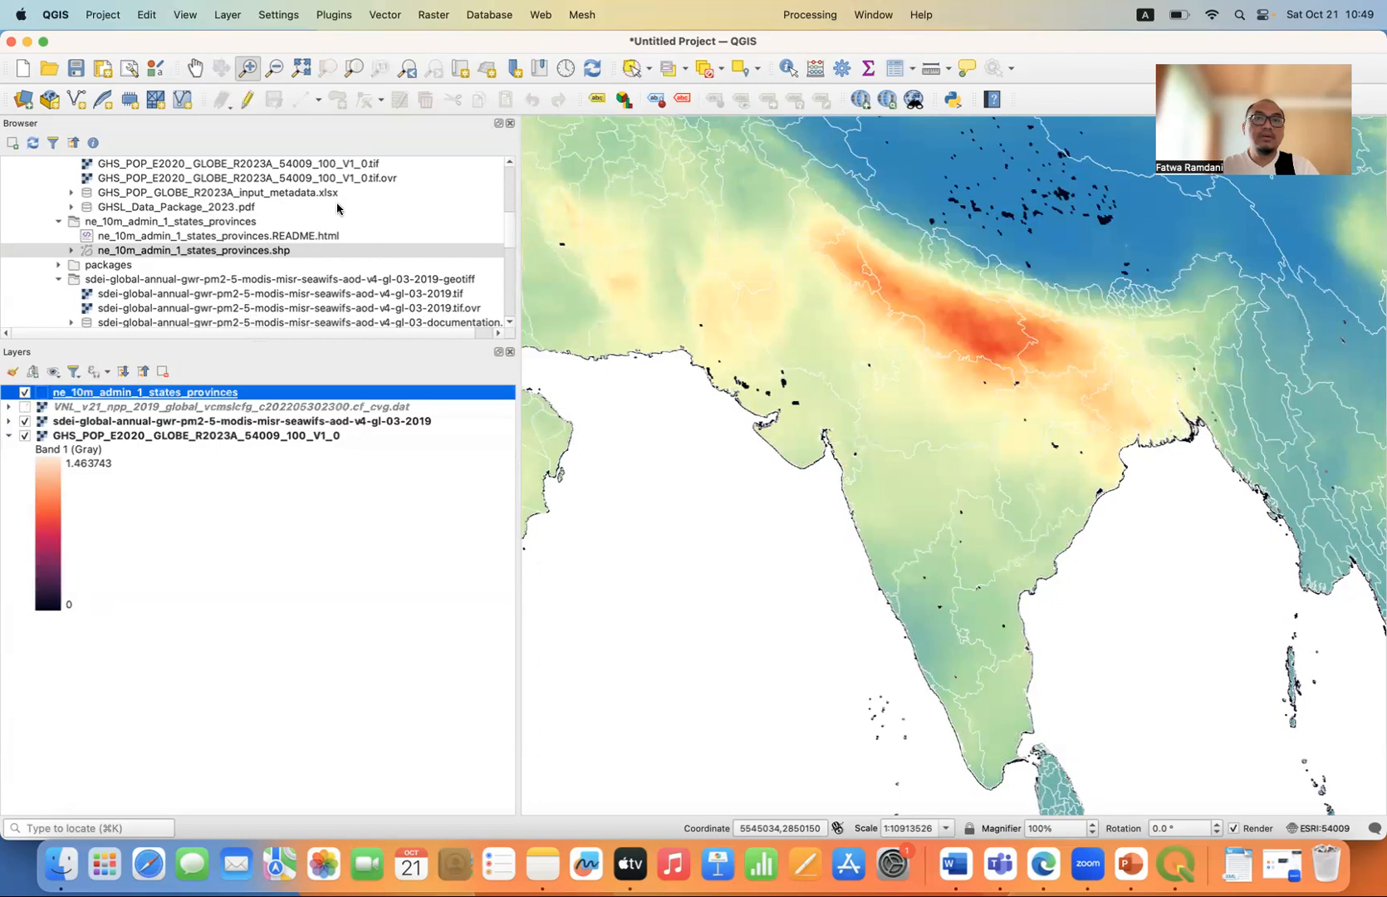
{"action": "left_click", "coordinate": [890, 75]}
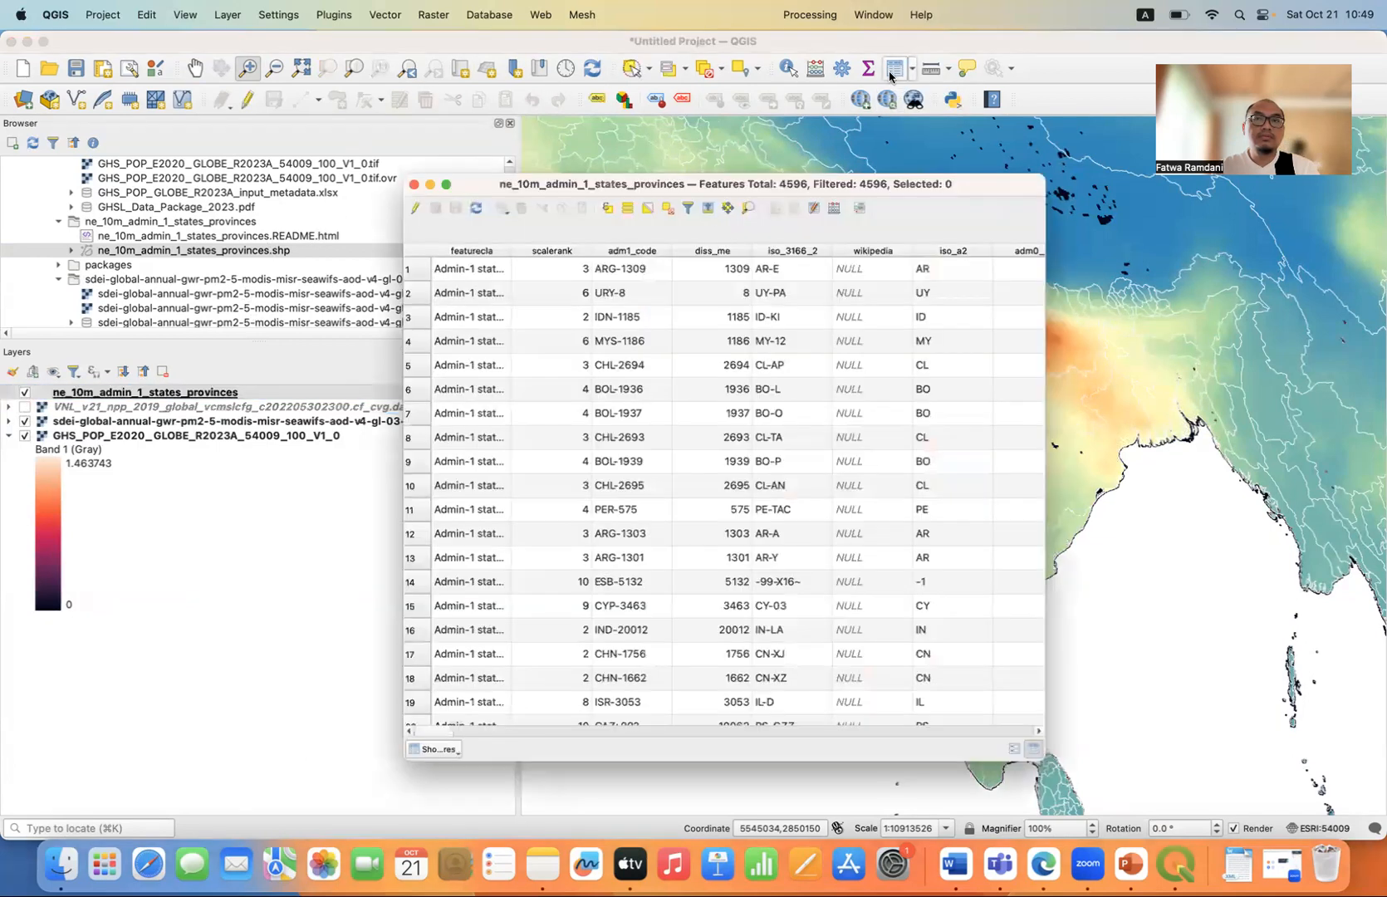
{"action": "left_click", "coordinate": [609, 210]}
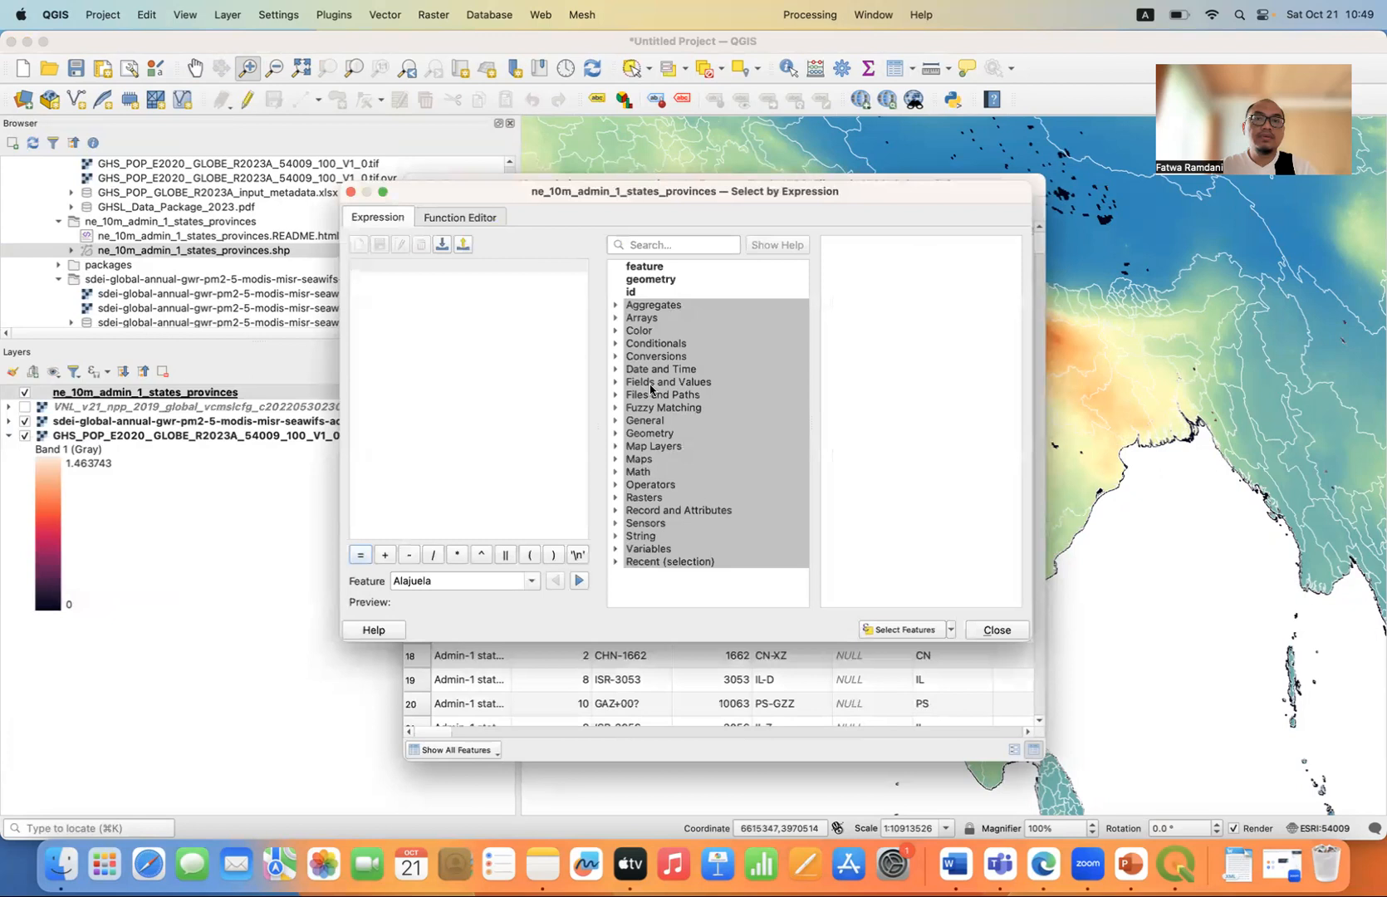
{"action": "left_click", "coordinate": [616, 383]}
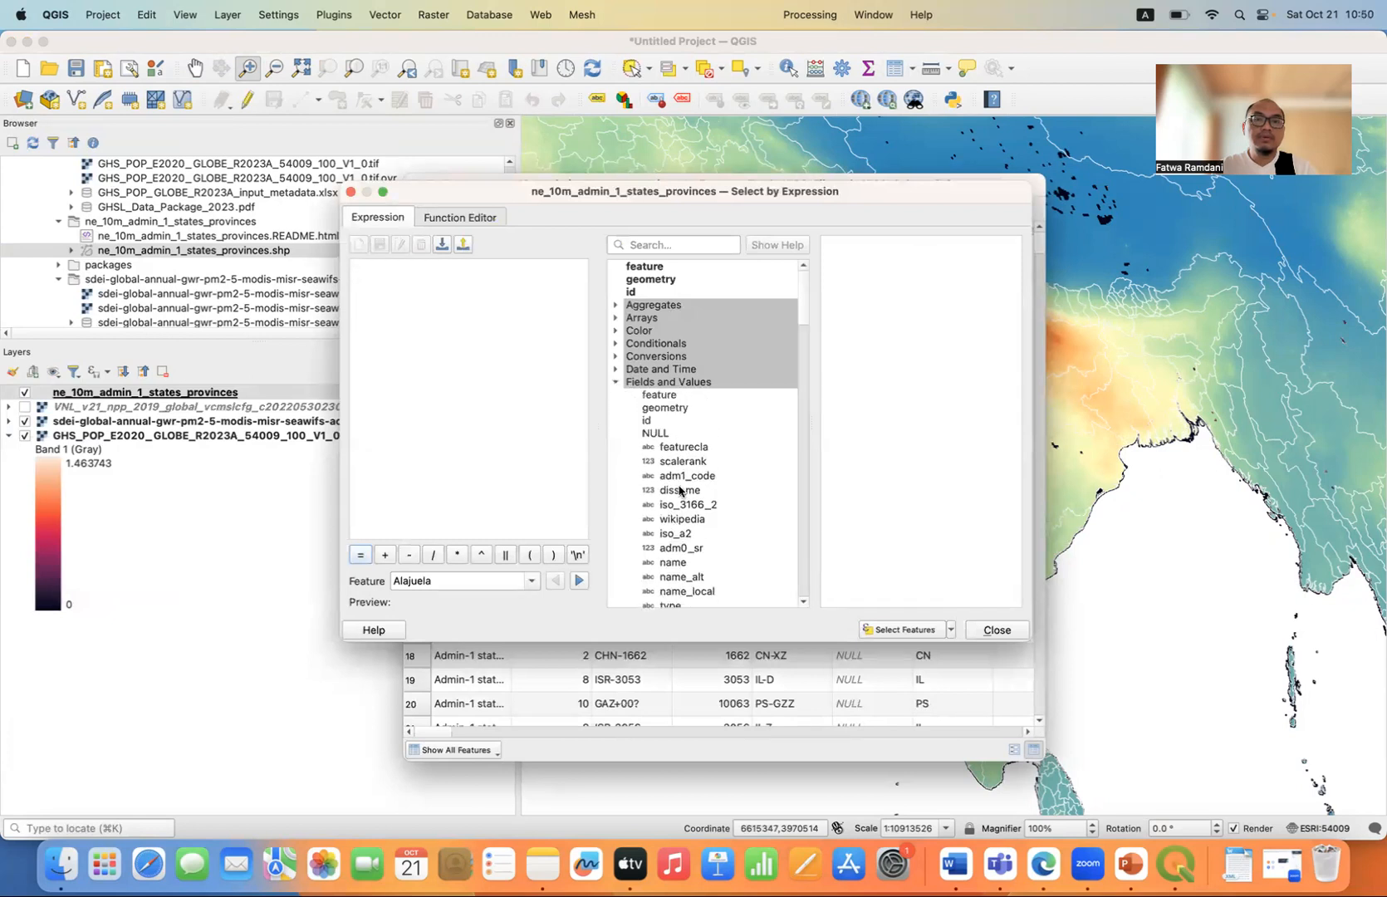
{"action": "scroll", "coordinate": [679, 491], "scroll_direction": "down", "scroll_amount": 2}
{"action": "scroll", "coordinate": [680, 491], "scroll_direction": "down", "scroll_amount": 2}
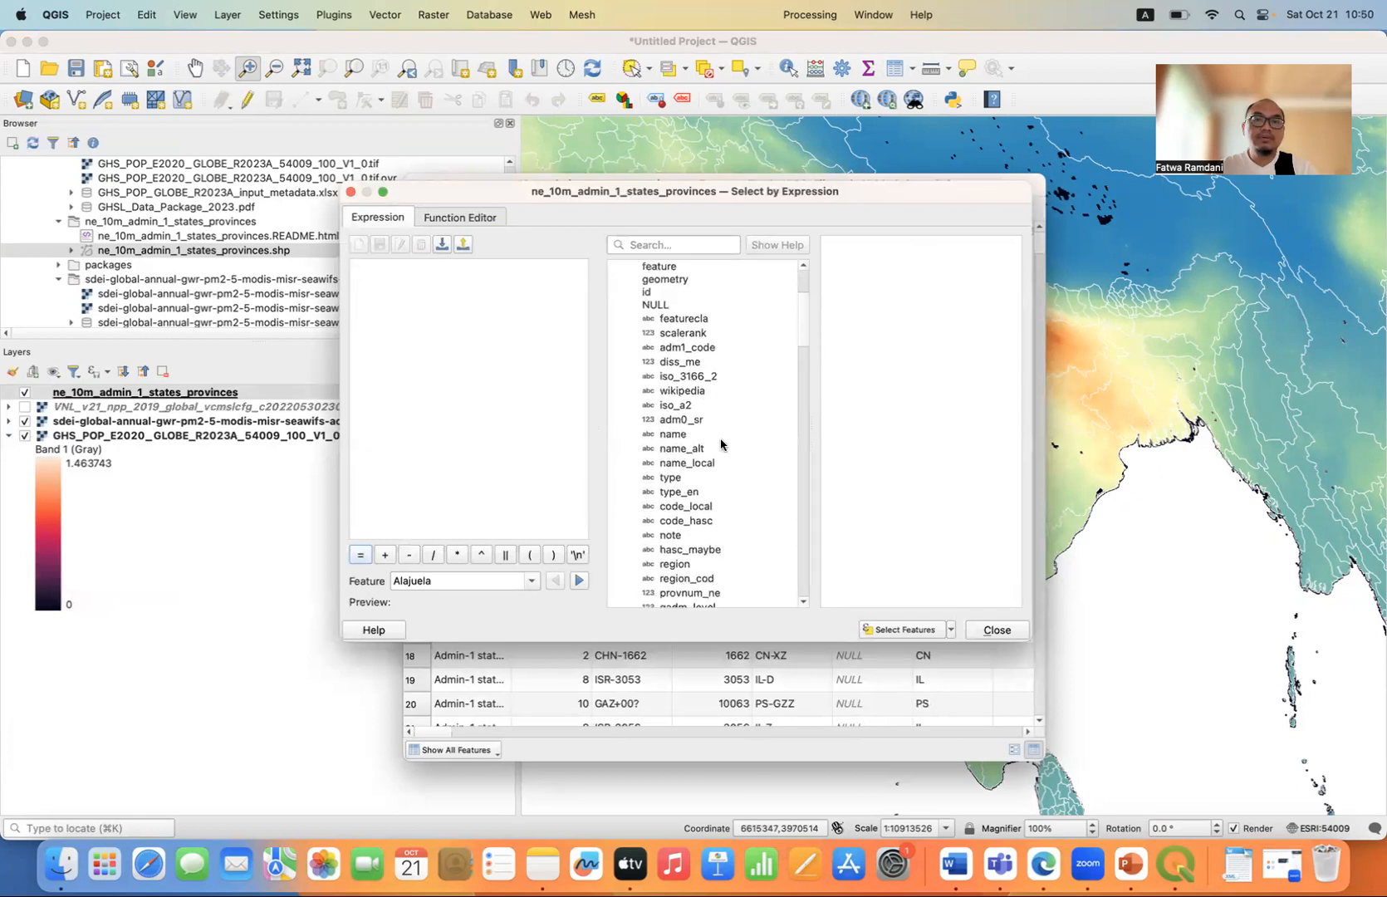
{"action": "double_click", "coordinate": [680, 433]}
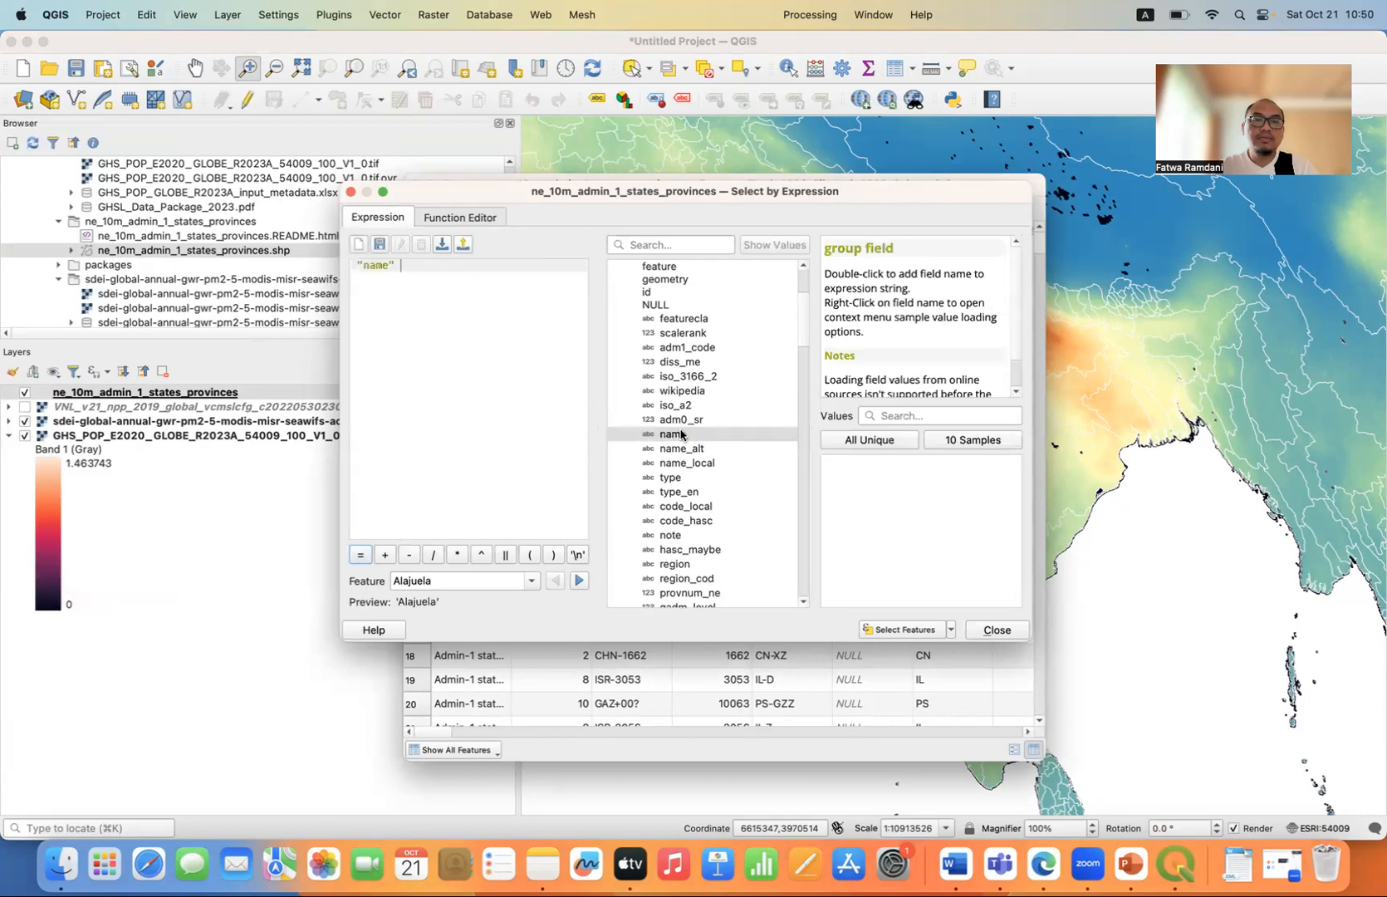
{"action": "left_click", "coordinate": [917, 419]}
{"action": "type", "text": "India"}
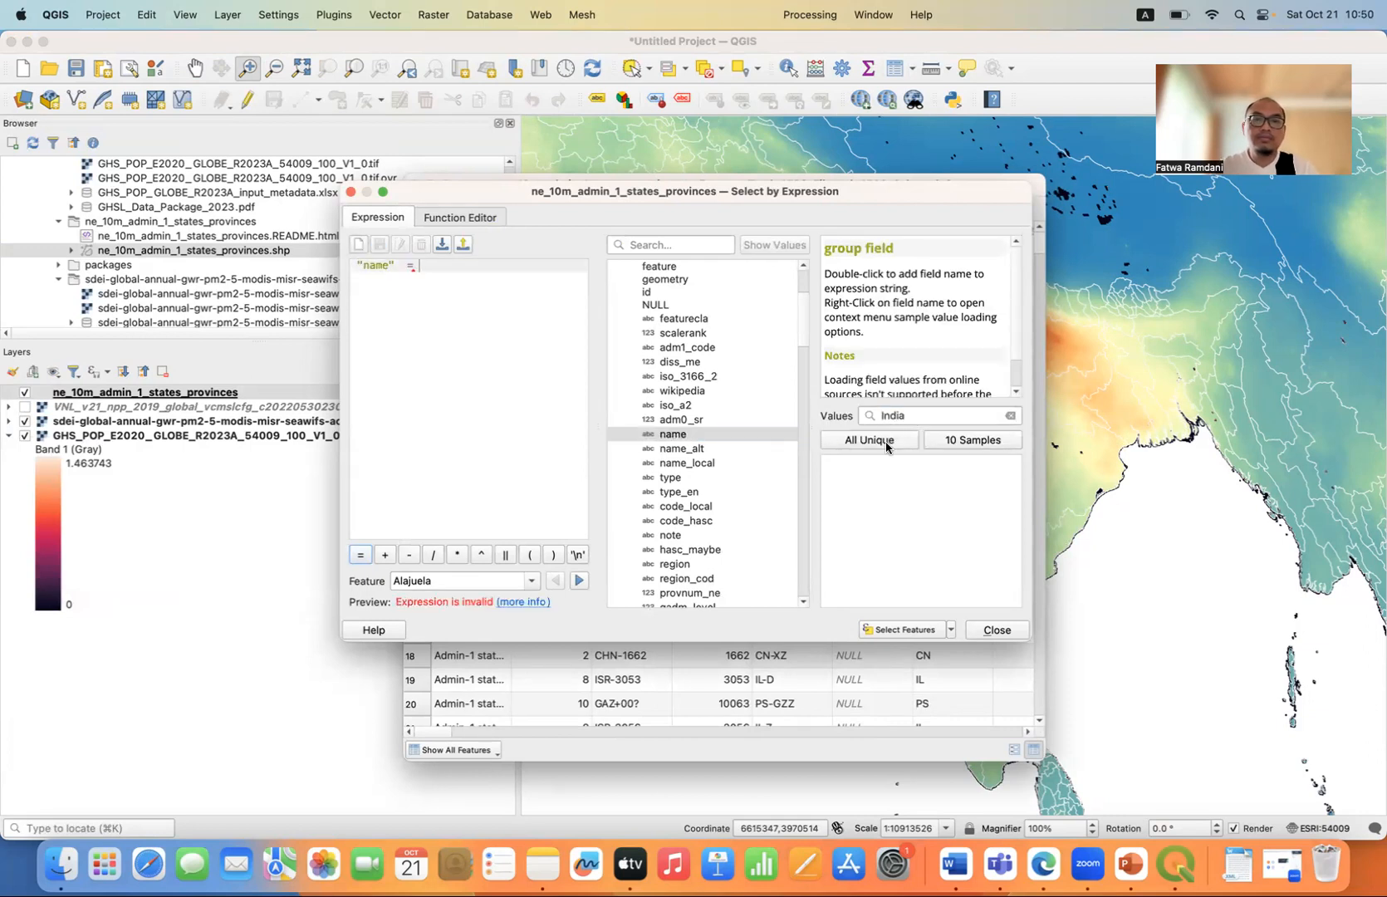
{"action": "left_click", "coordinate": [885, 442]}
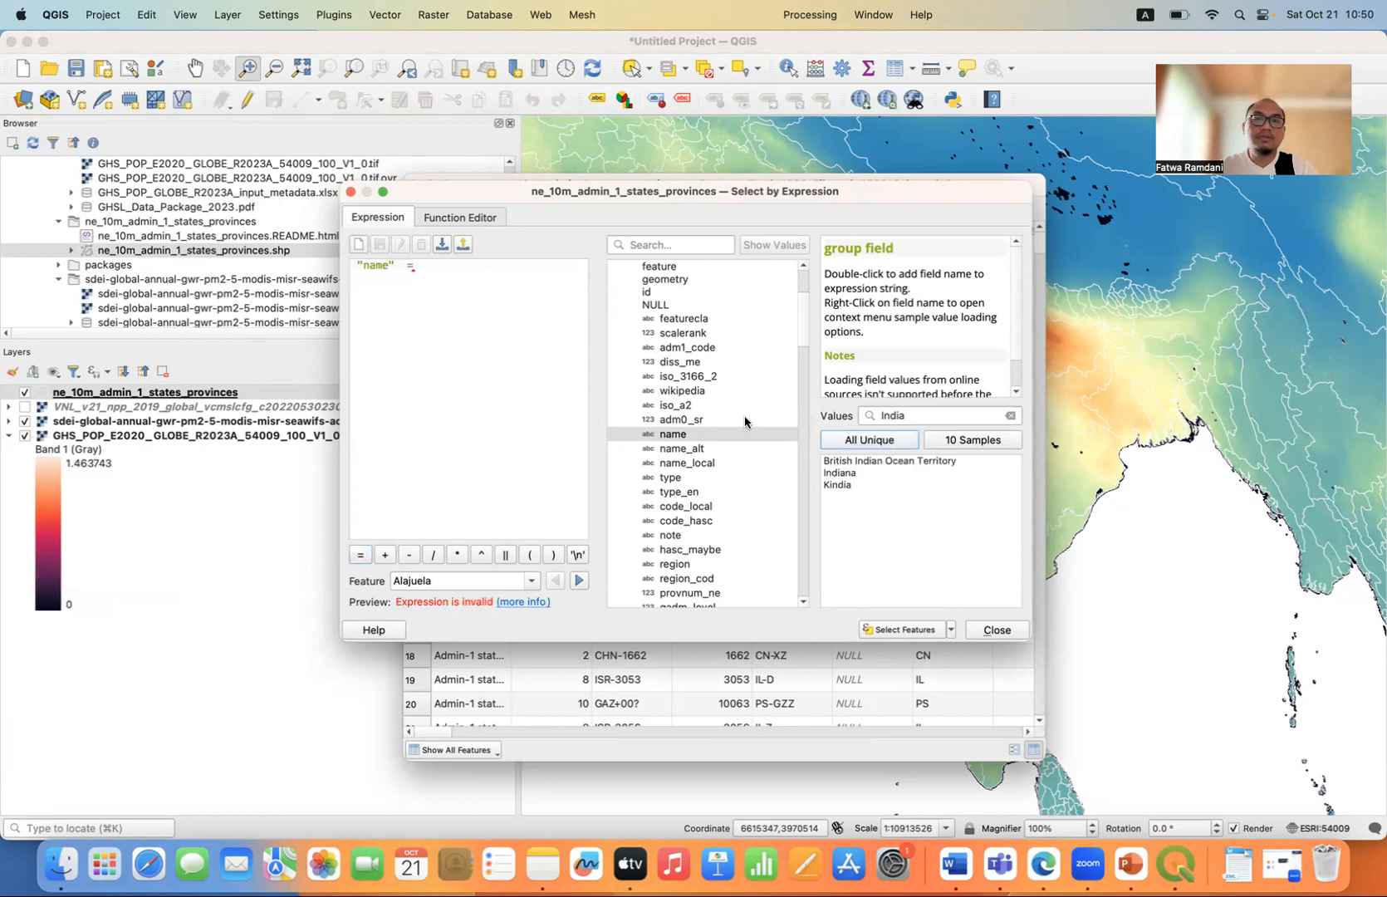
{"action": "scroll", "coordinate": [745, 422], "scroll_direction": "down", "scroll_amount": 4}
{"action": "scroll", "coordinate": [745, 422], "scroll_direction": "down", "scroll_amount": 7}
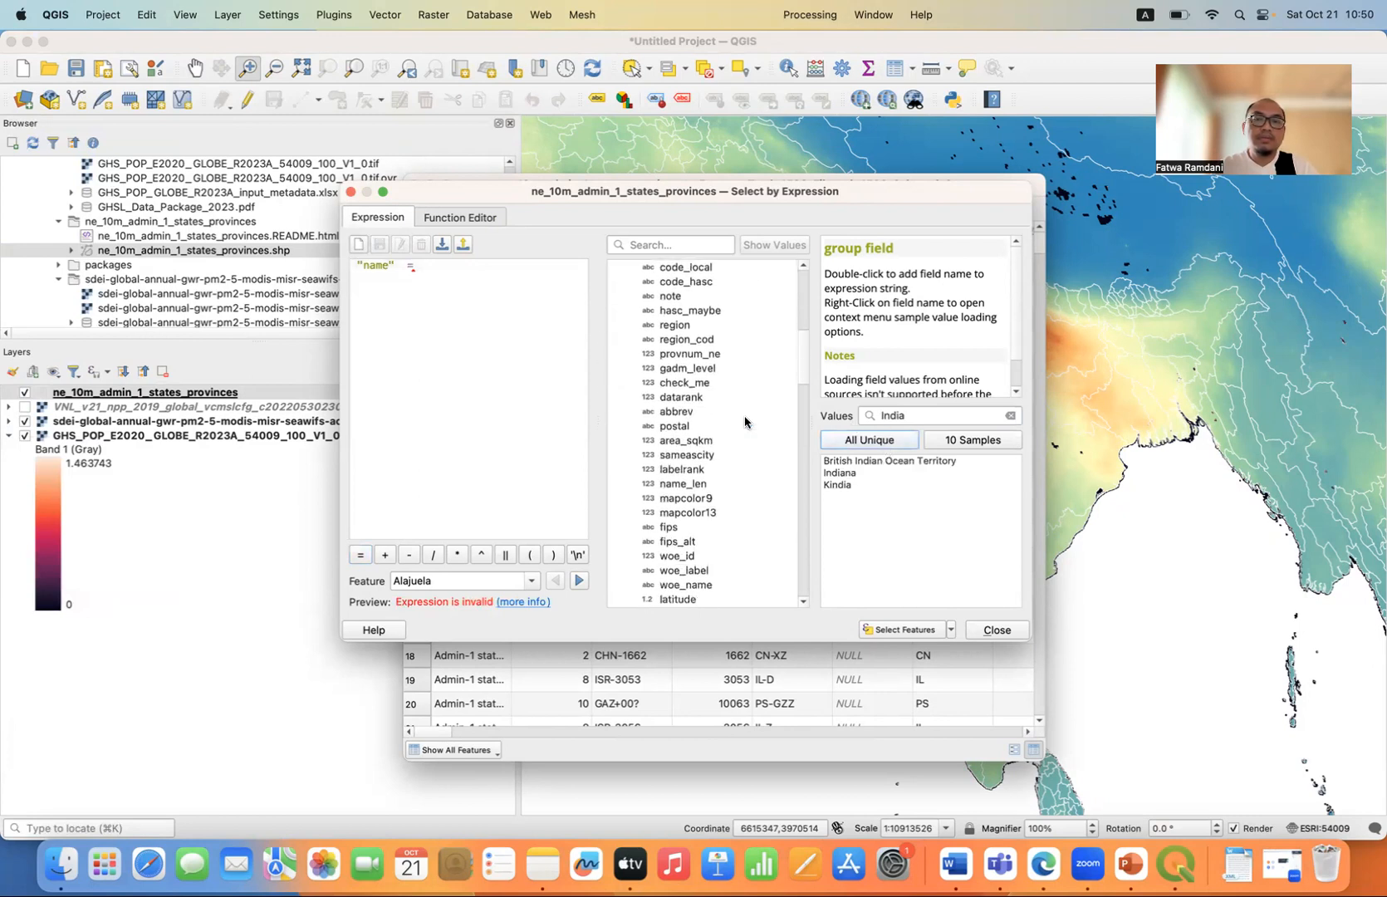
{"action": "left_click", "coordinate": [989, 633]}
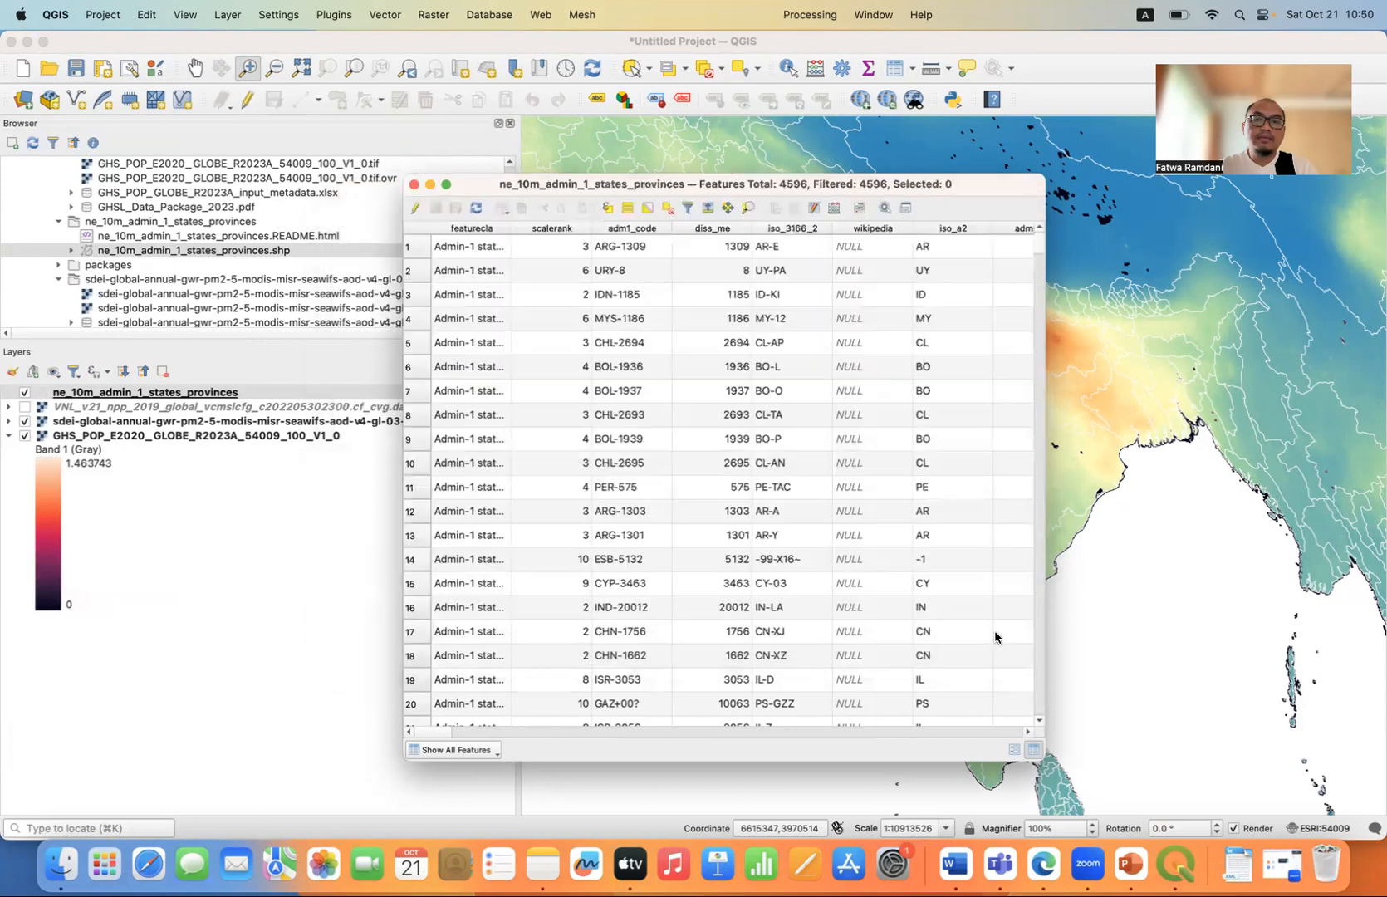
Find the country name column in the attribute table and start a Select by Expression with the "admin" field.
{"action": "left_click_drag", "start_coordinate": [1047, 533], "coordinate": [1213, 535]}
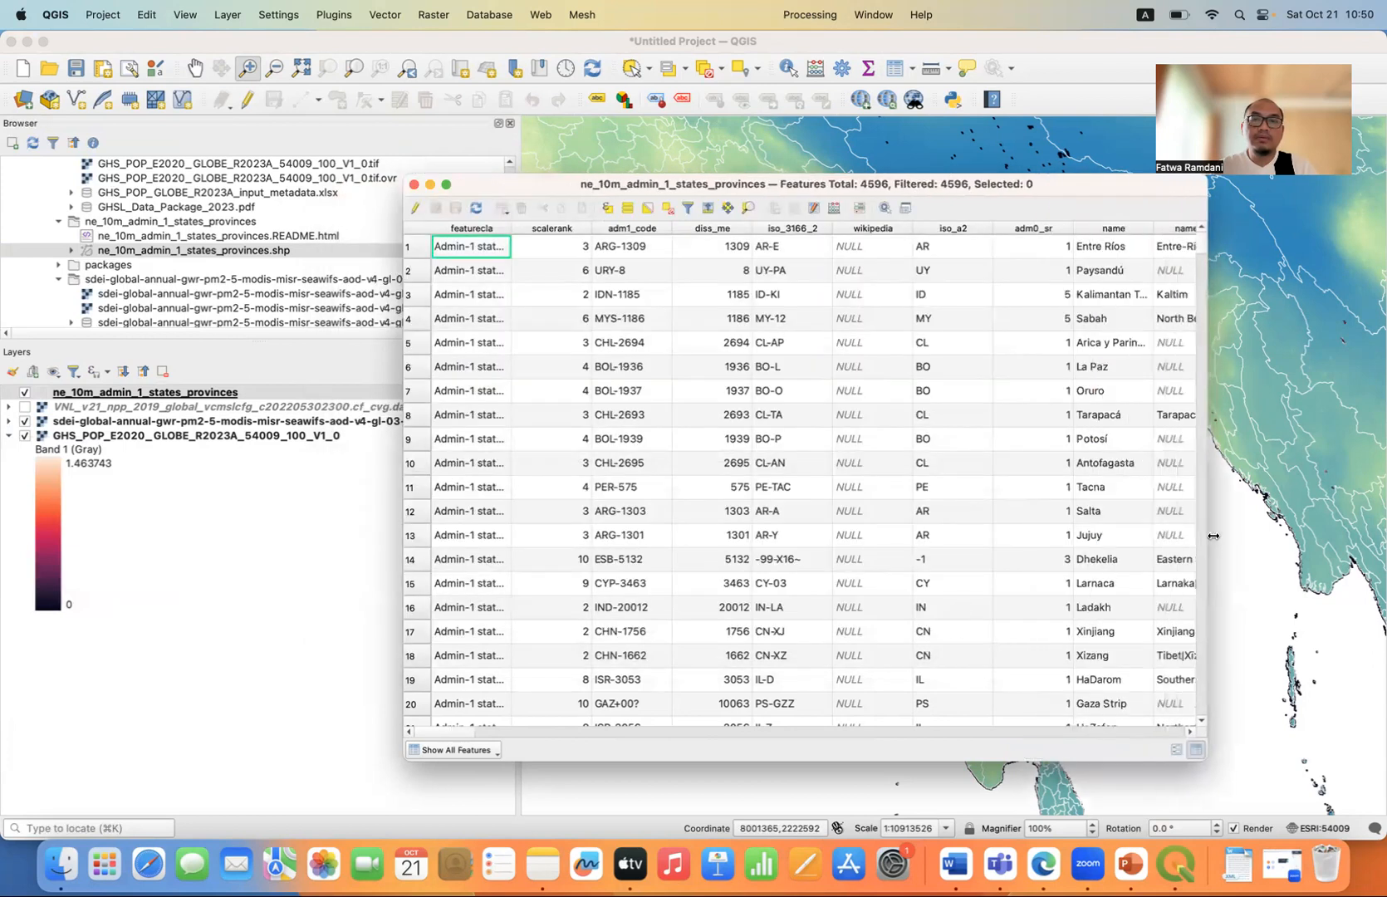
{"action": "scroll", "coordinate": [476, 738], "scroll_direction": "right", "scroll_amount": 3}
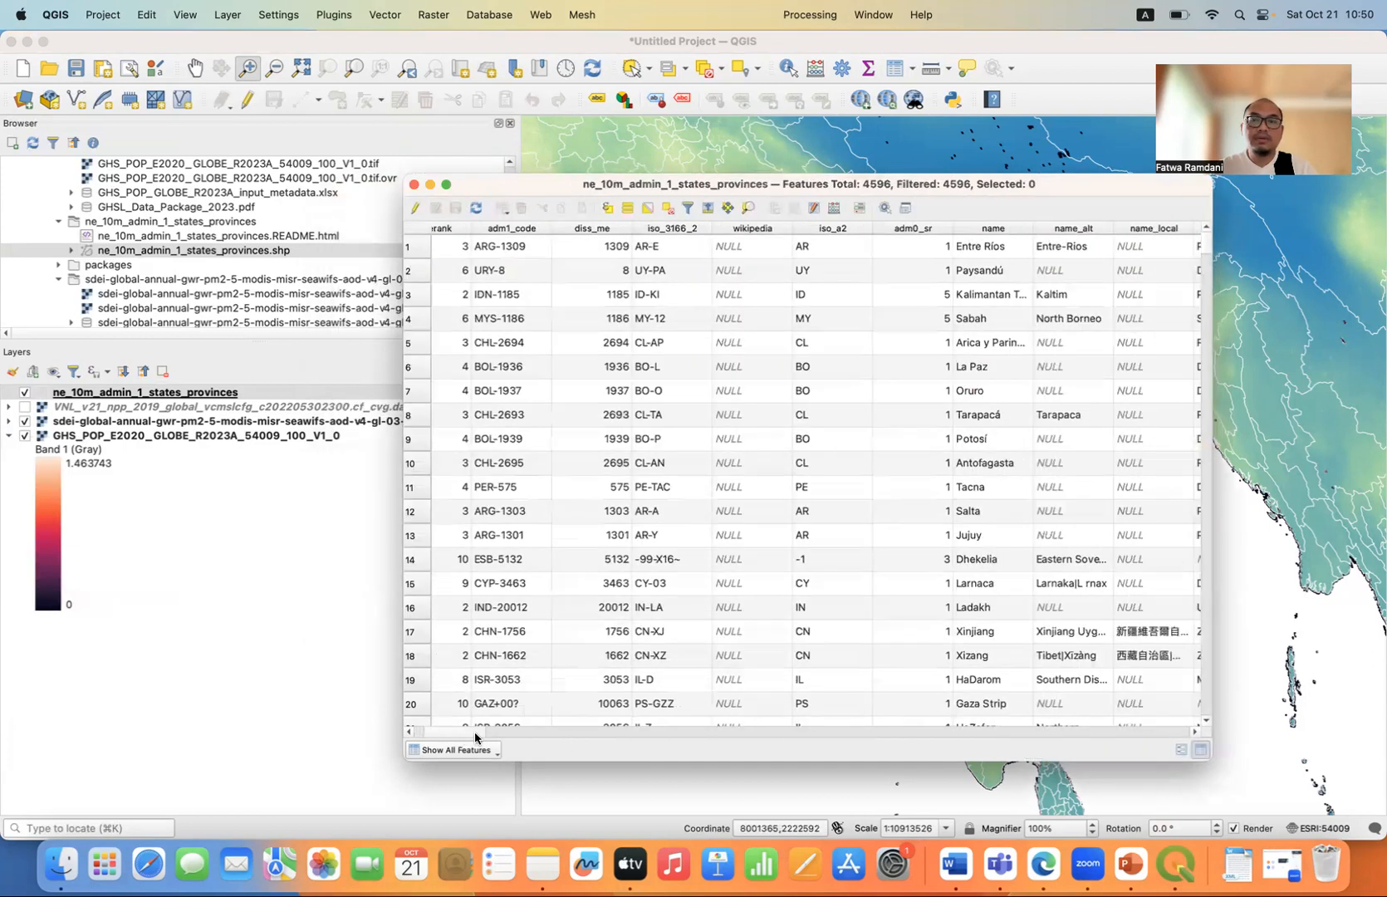
{"action": "left_click_drag", "start_coordinate": [499, 738], "coordinate": [705, 733]}
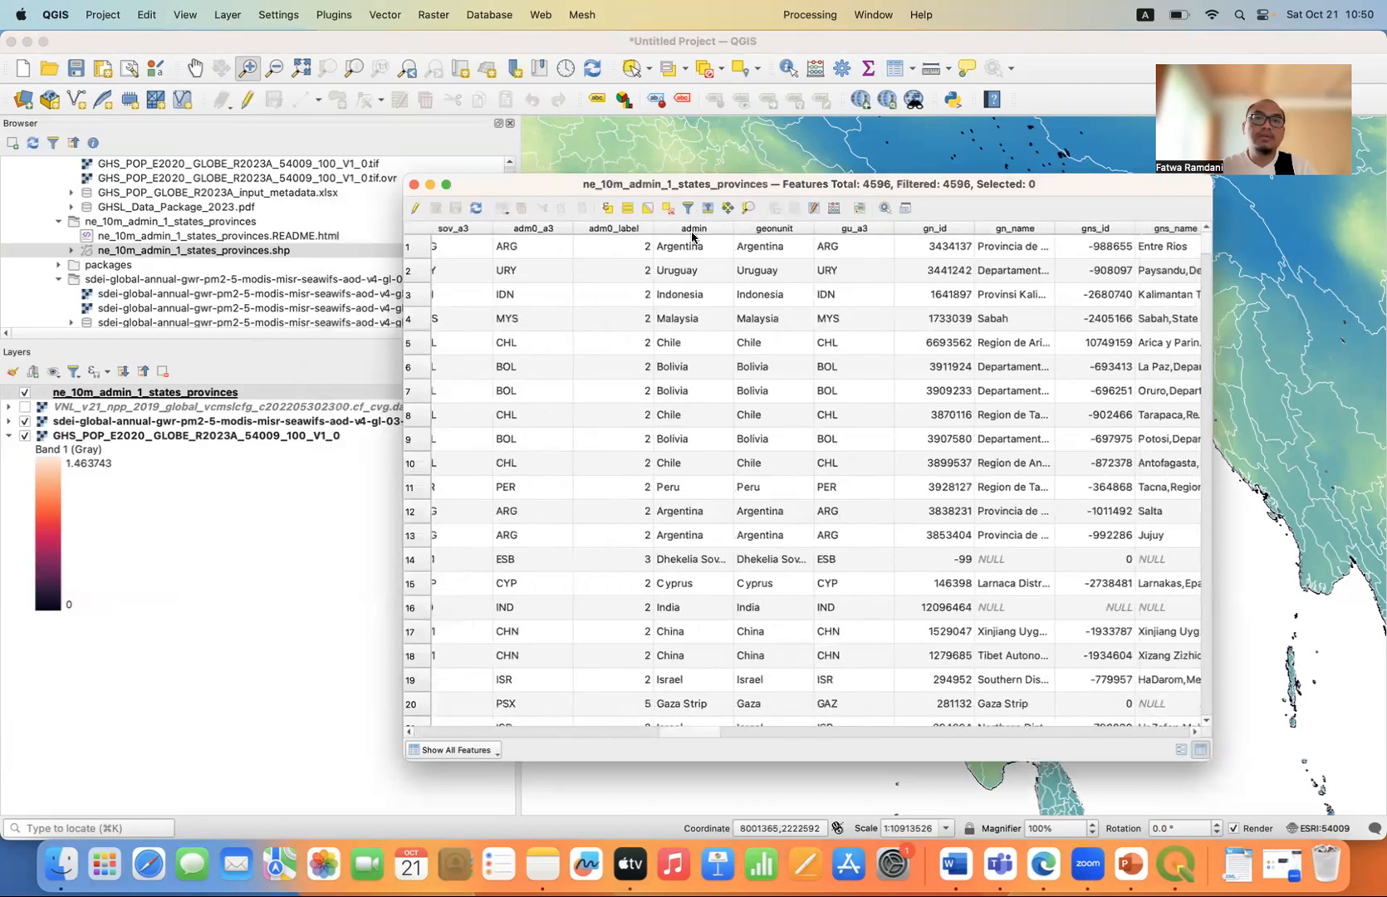
{"action": "left_click", "coordinate": [608, 209]}
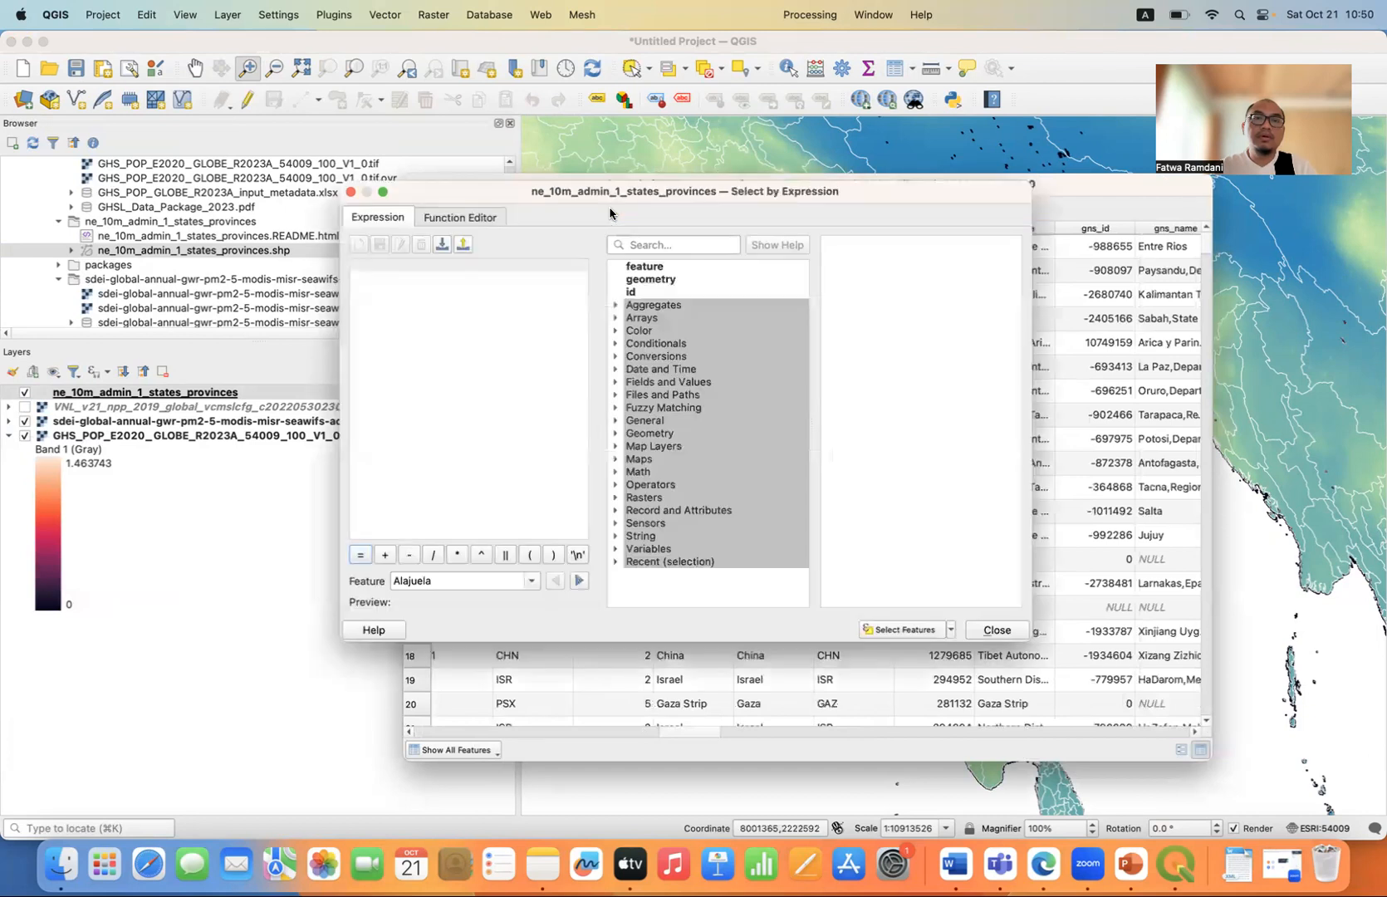
{"action": "left_click", "coordinate": [617, 383]}
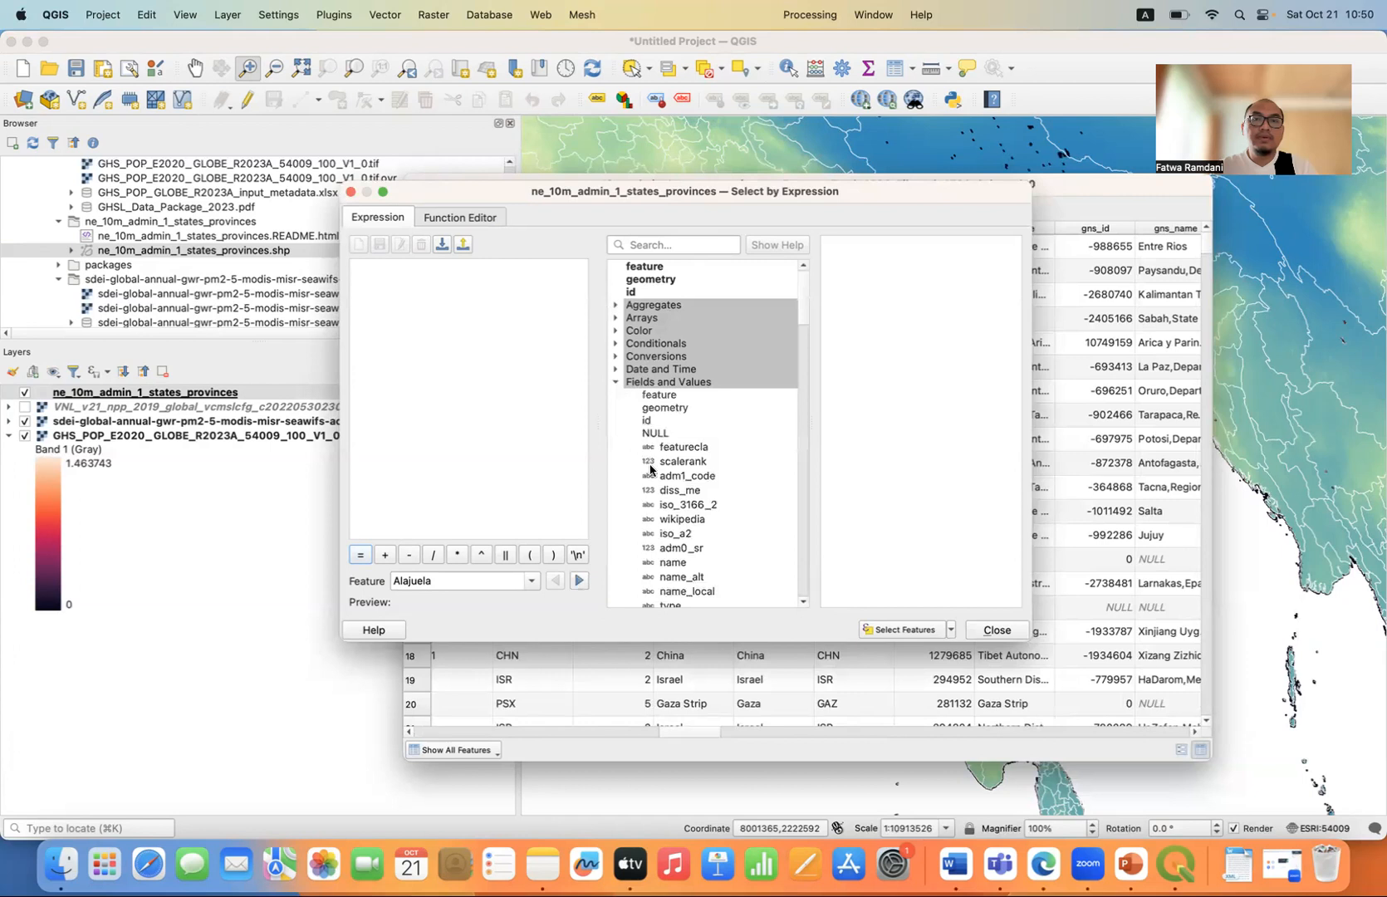
{"action": "scroll", "coordinate": [654, 497], "scroll_direction": "down", "scroll_amount": 5}
{"action": "scroll", "coordinate": [654, 497], "scroll_direction": "down", "scroll_amount": 10}
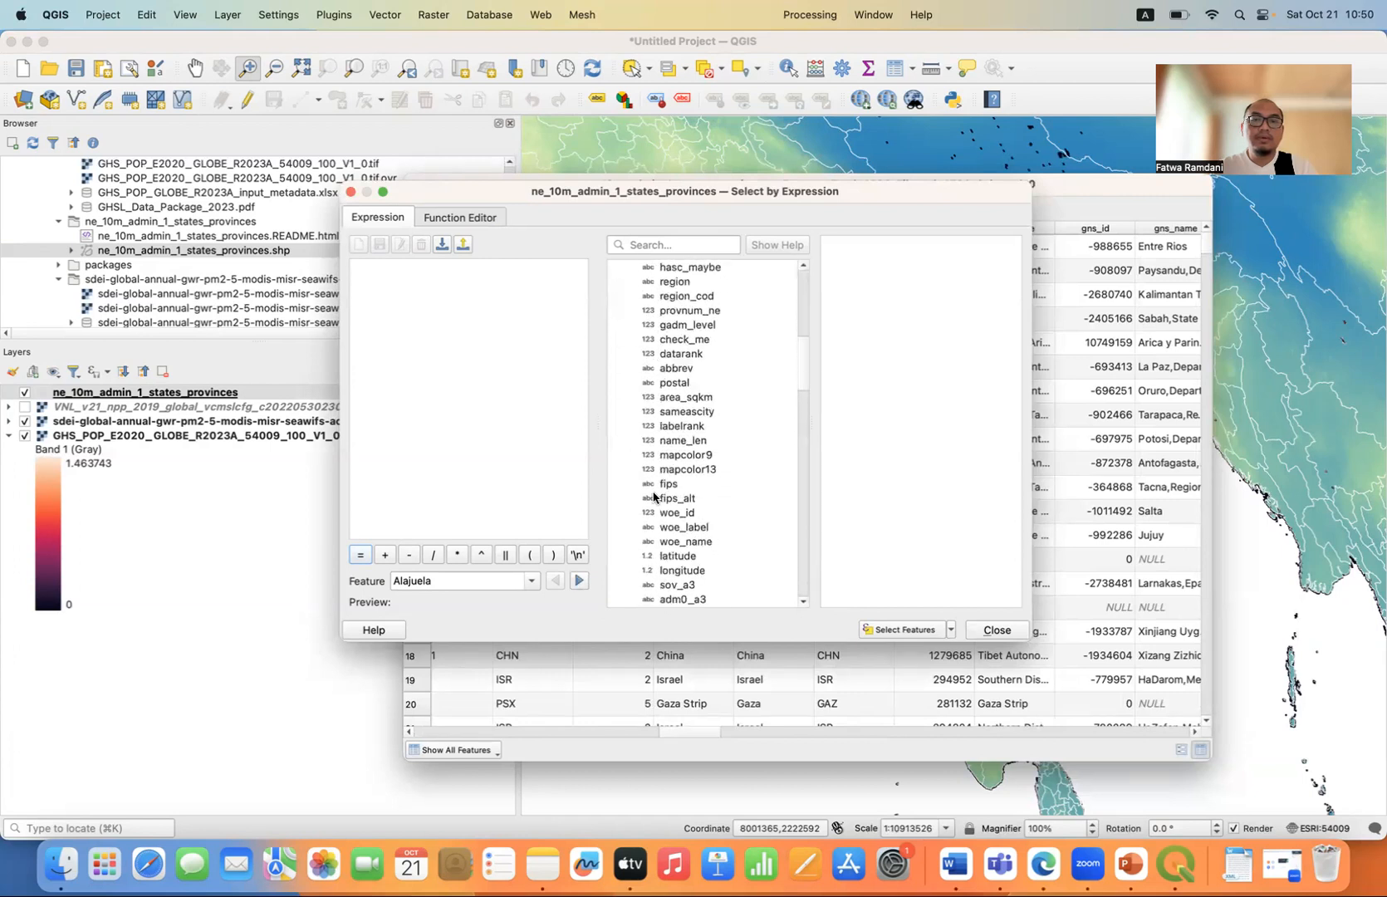
{"action": "double_click", "coordinate": [680, 455]}
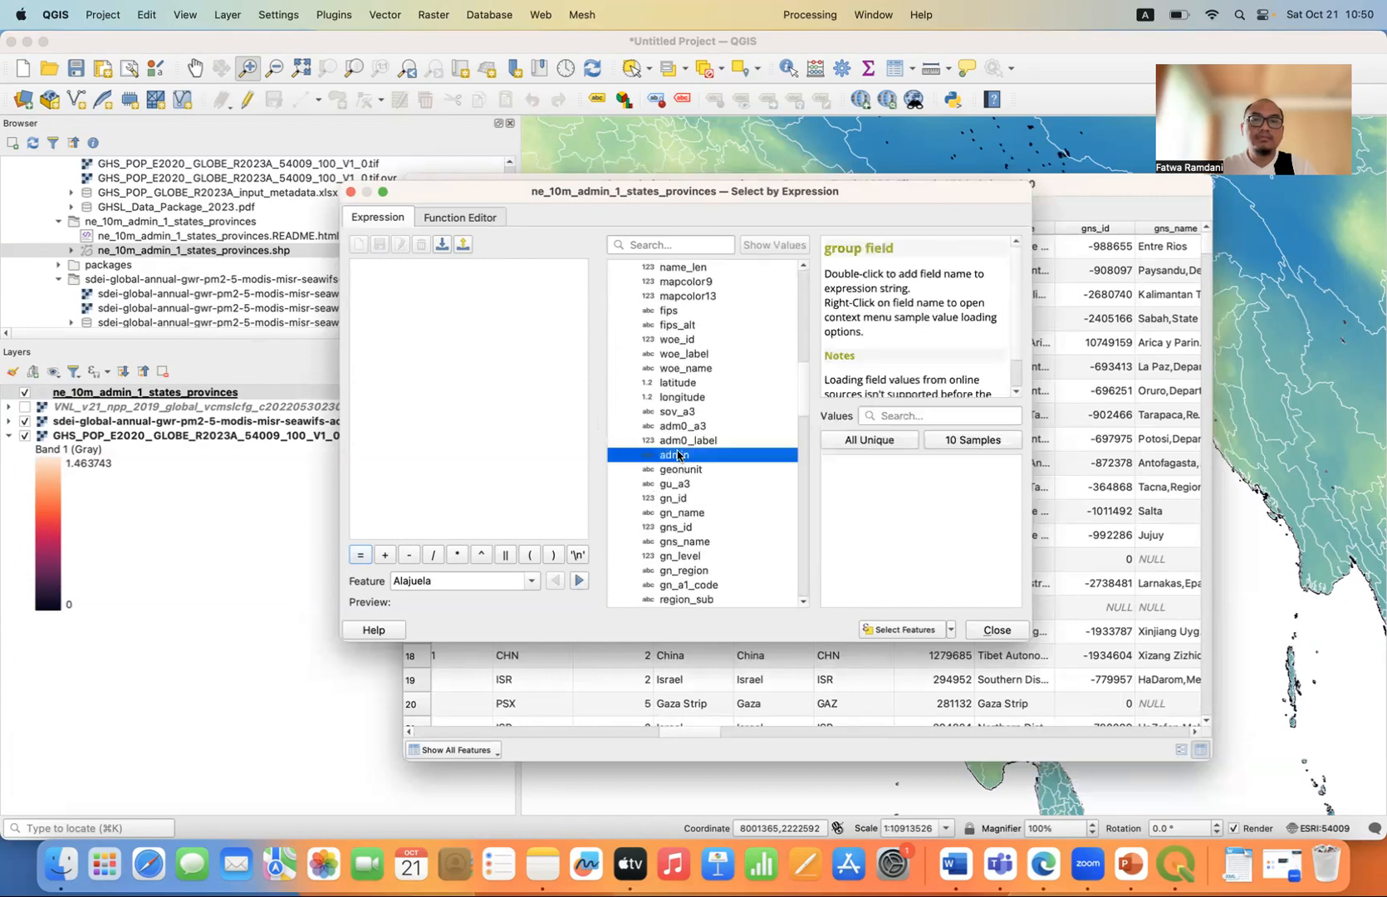
Find "India" among the field's unique values and complete the selection expression as "admin" = 'India'.
{"action": "left_click", "coordinate": [925, 414]}
{"action": "type", "text": "India"}
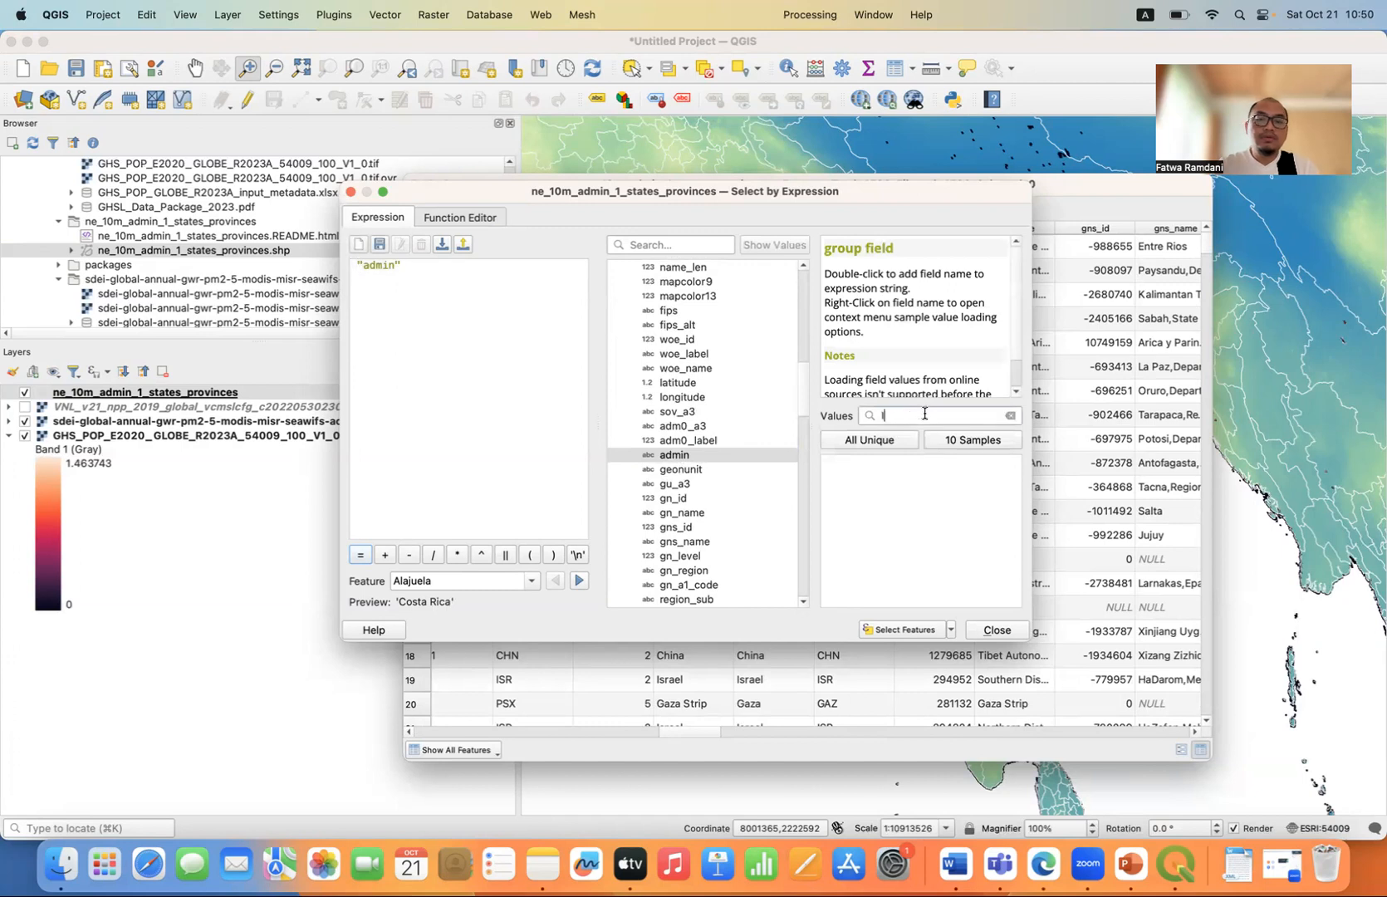
{"action": "left_click", "coordinate": [879, 446]}
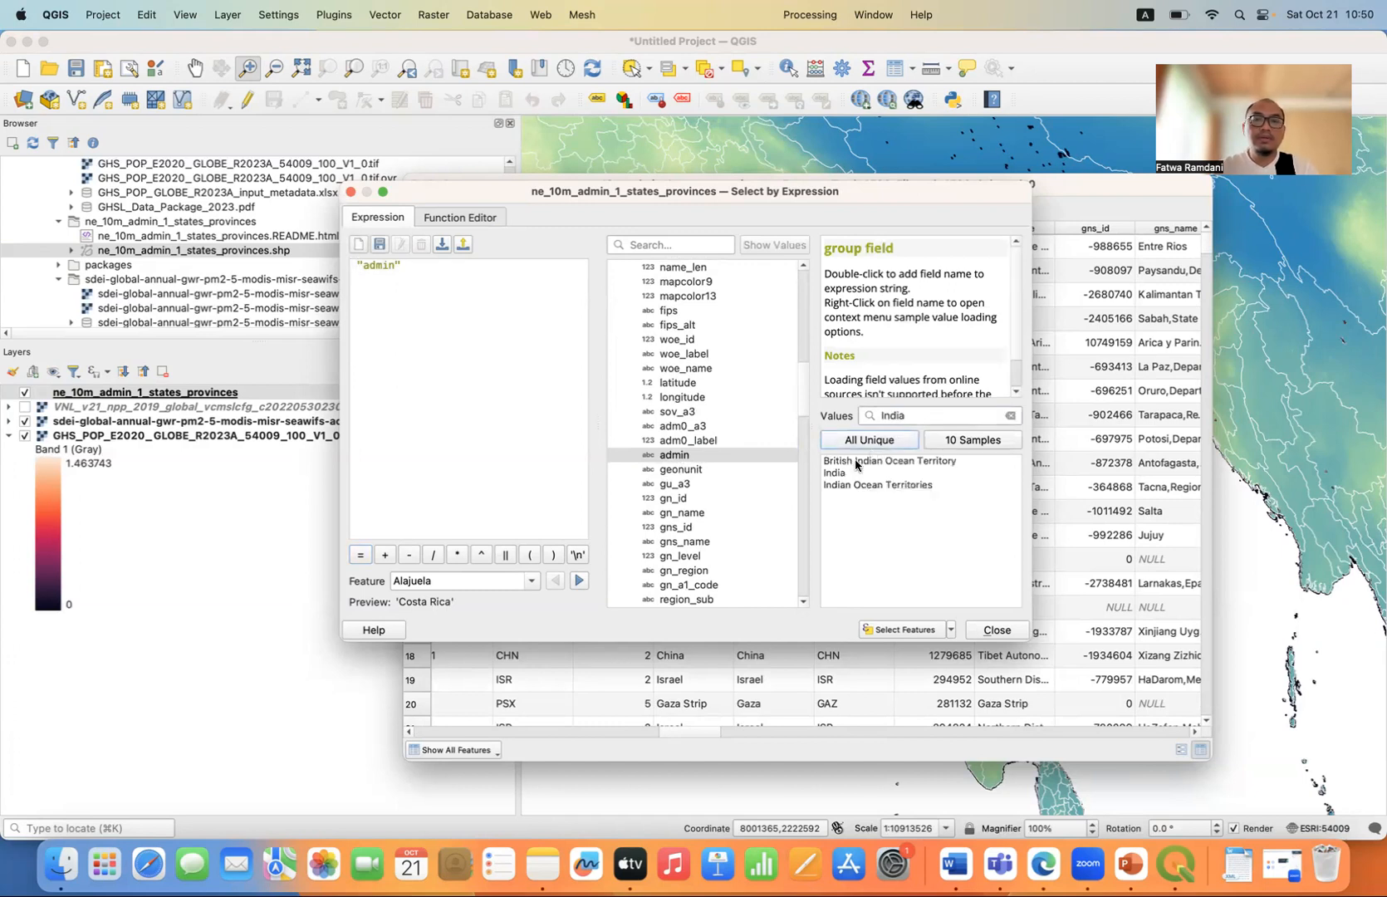
{"action": "left_click", "coordinate": [418, 265]}
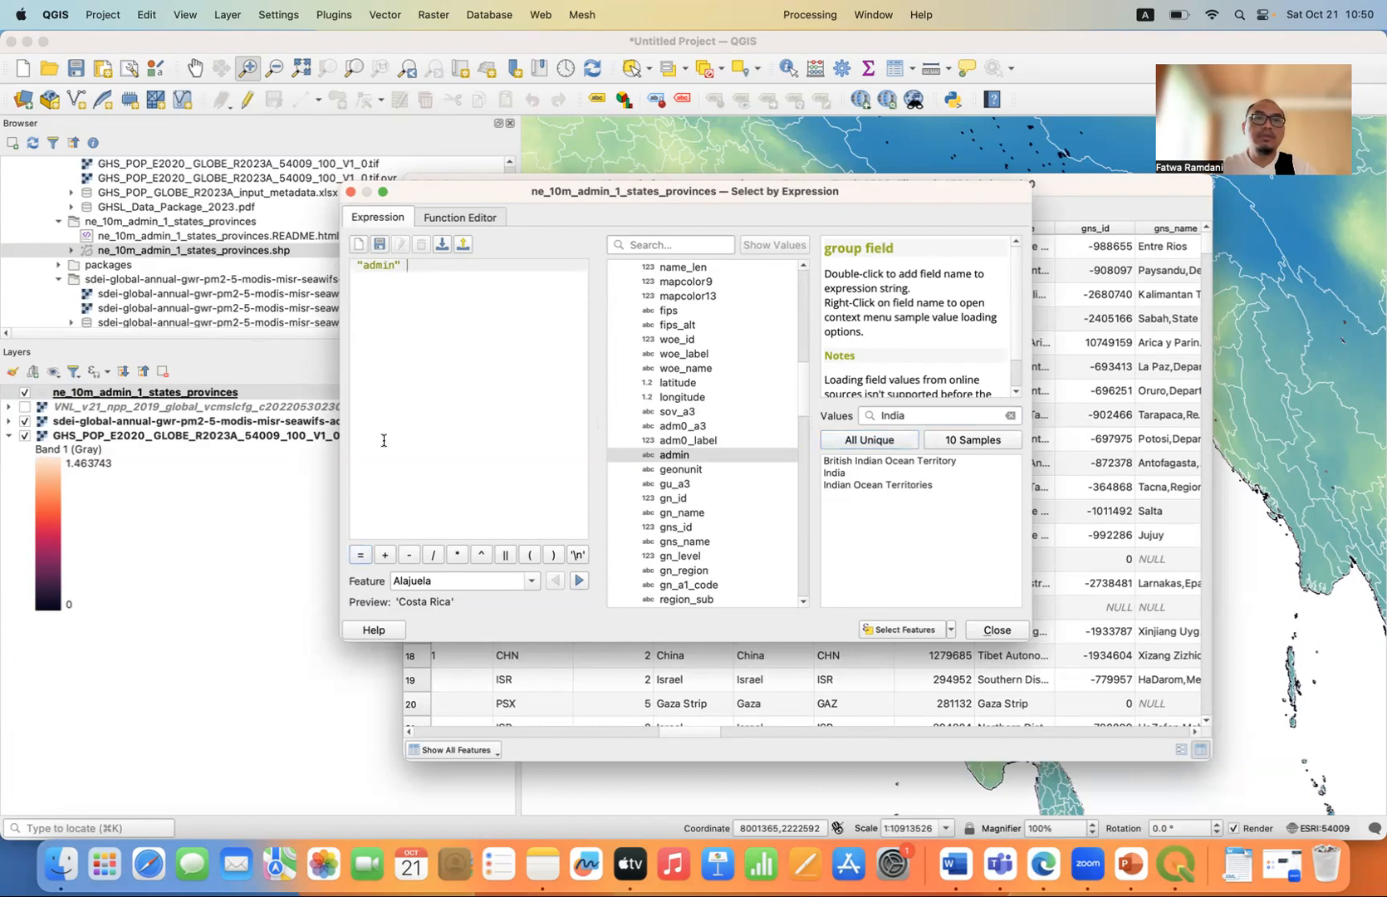
{"action": "left_click", "coordinate": [362, 563]}
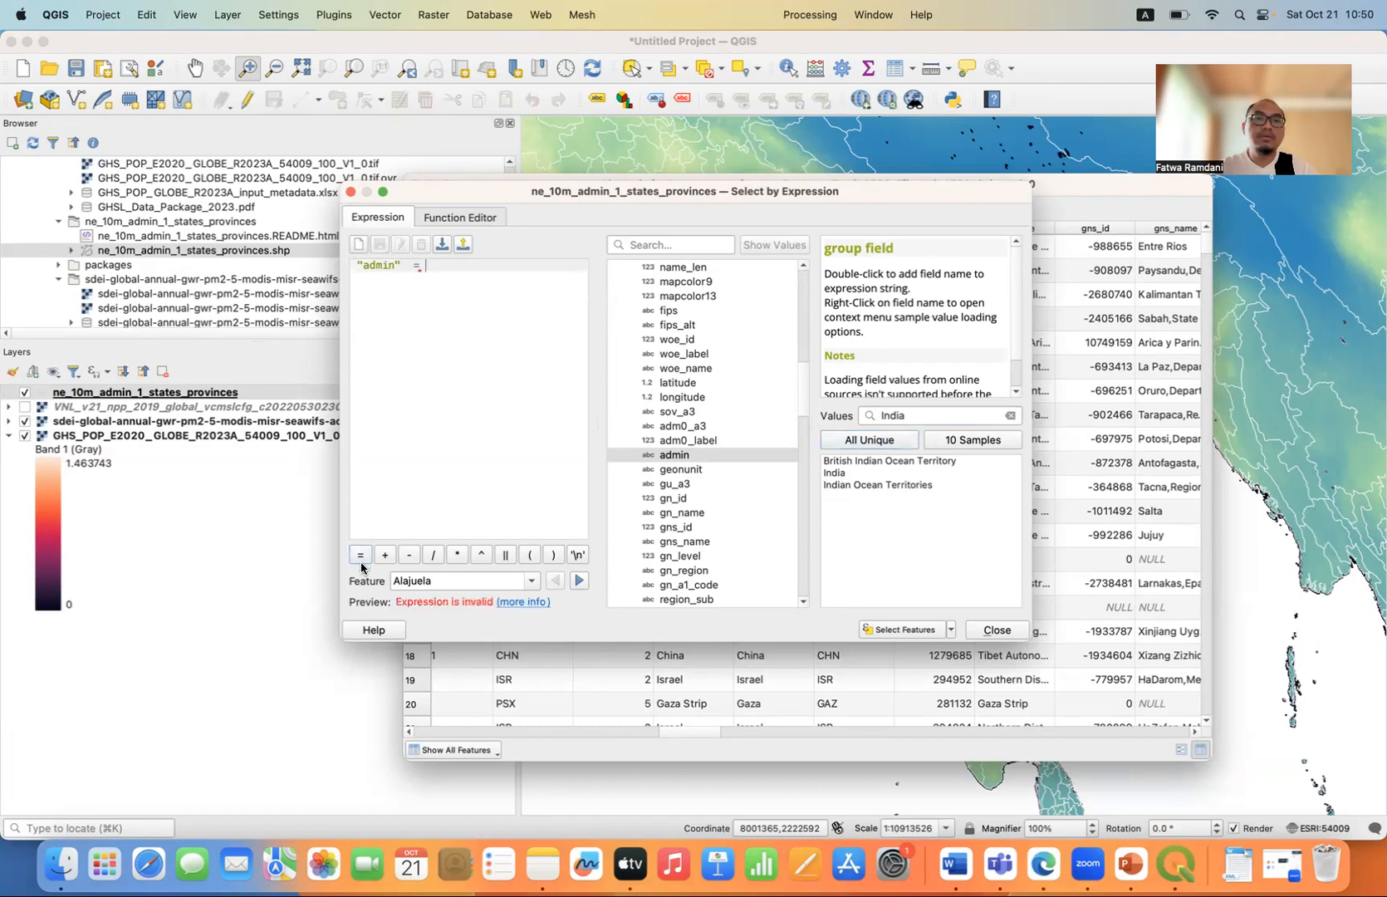
{"action": "double_click", "coordinate": [852, 476]}
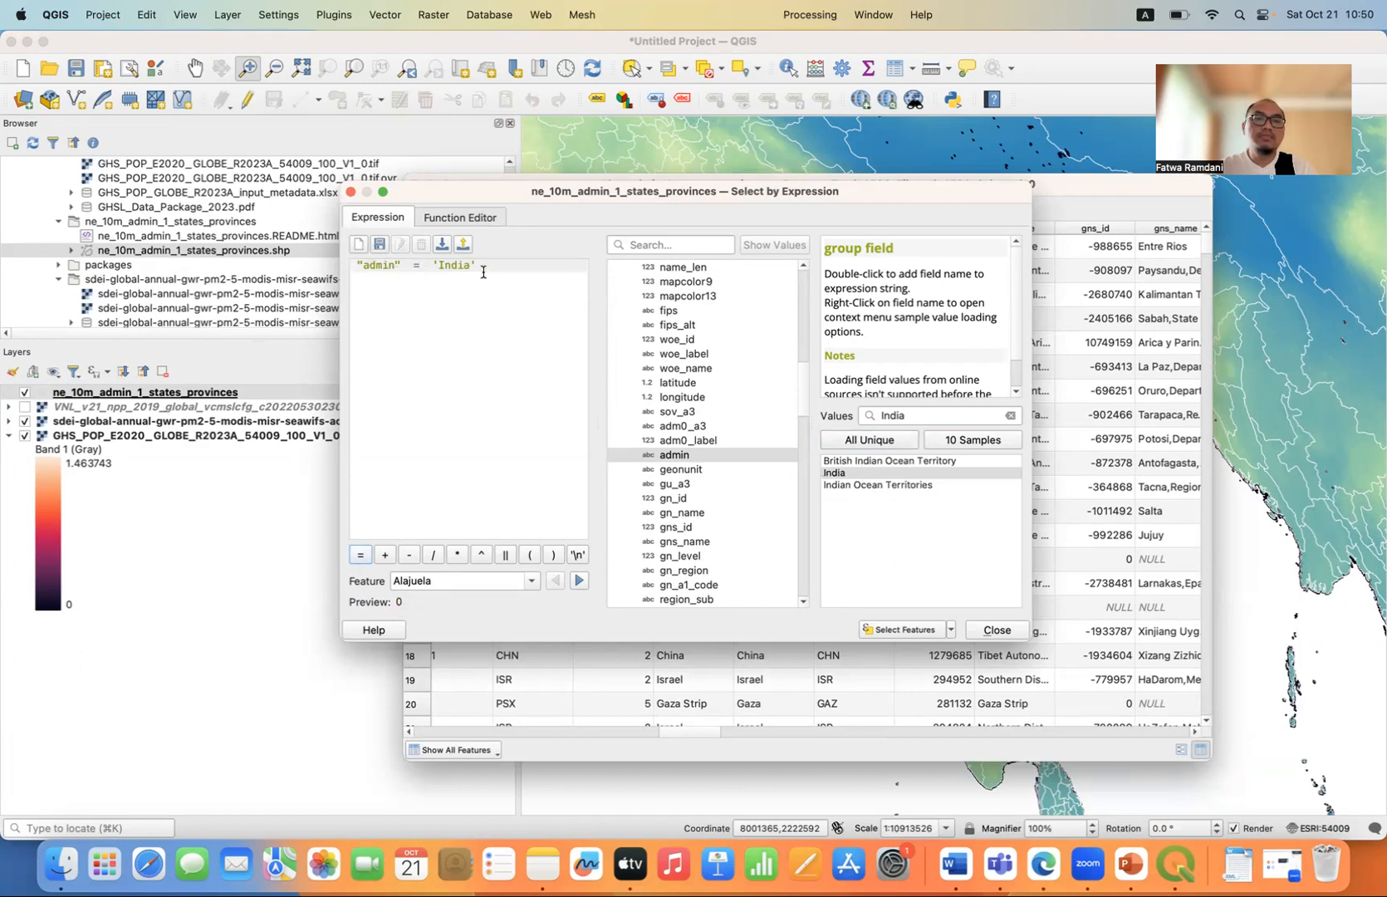
Select the provinces matching the expression, close the expression dialog and move the selected rows to the top of the attribute table.
{"action": "left_click", "coordinate": [887, 630]}
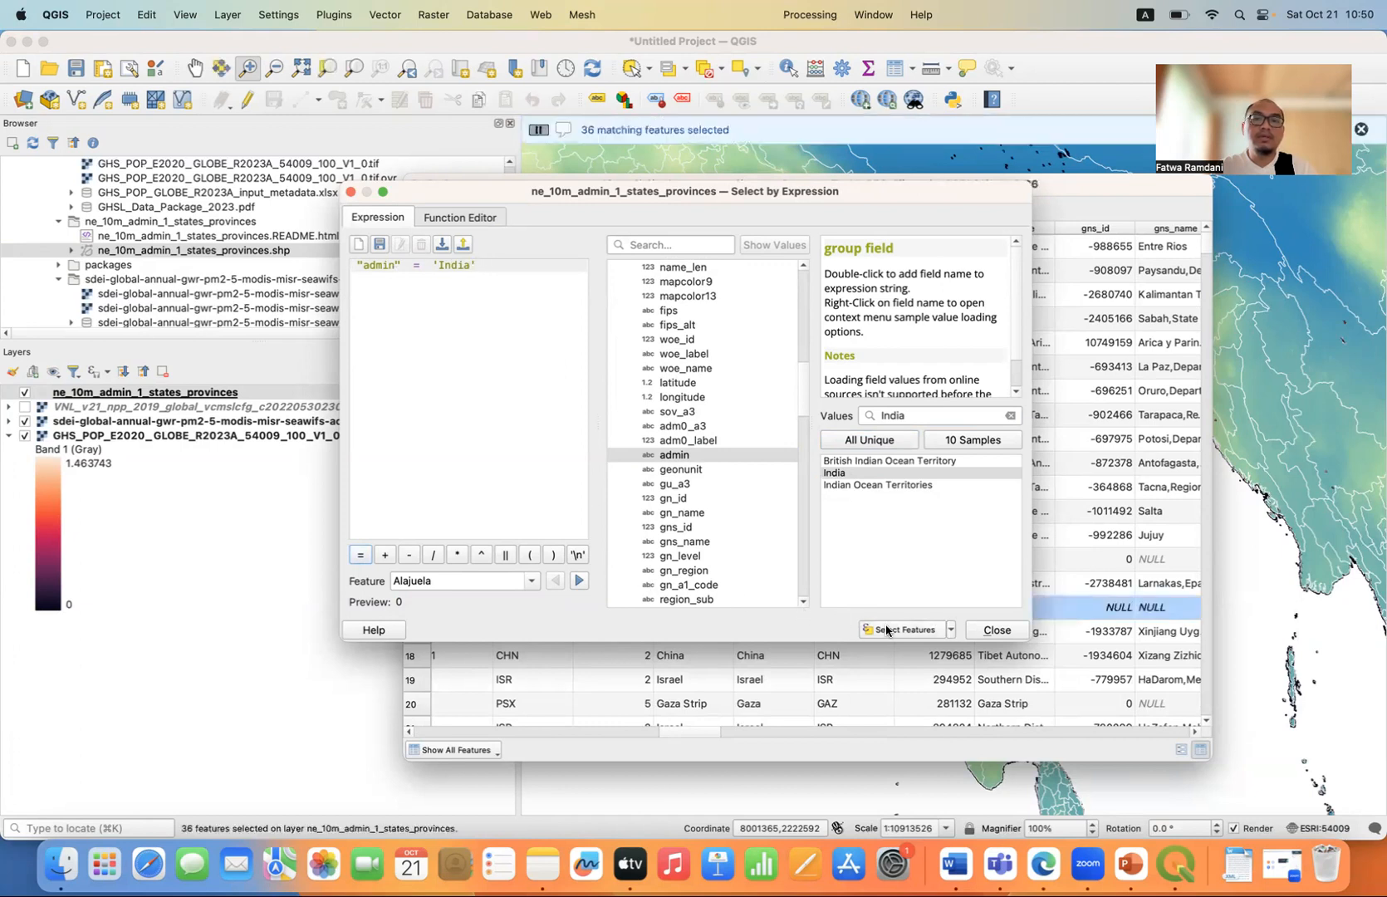
{"action": "left_click", "coordinate": [997, 630]}
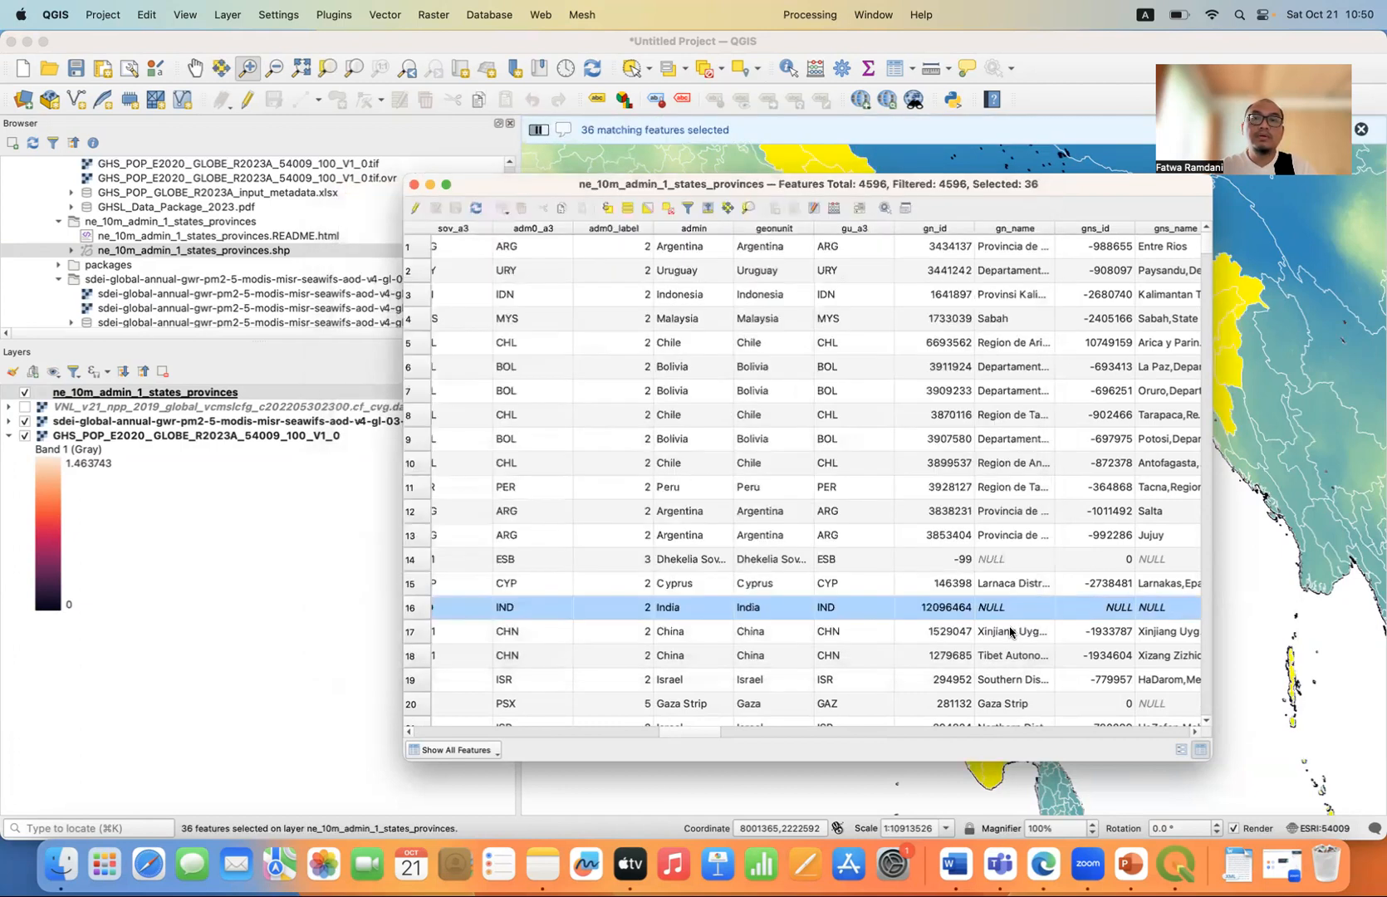
{"action": "left_click", "coordinate": [709, 209]}
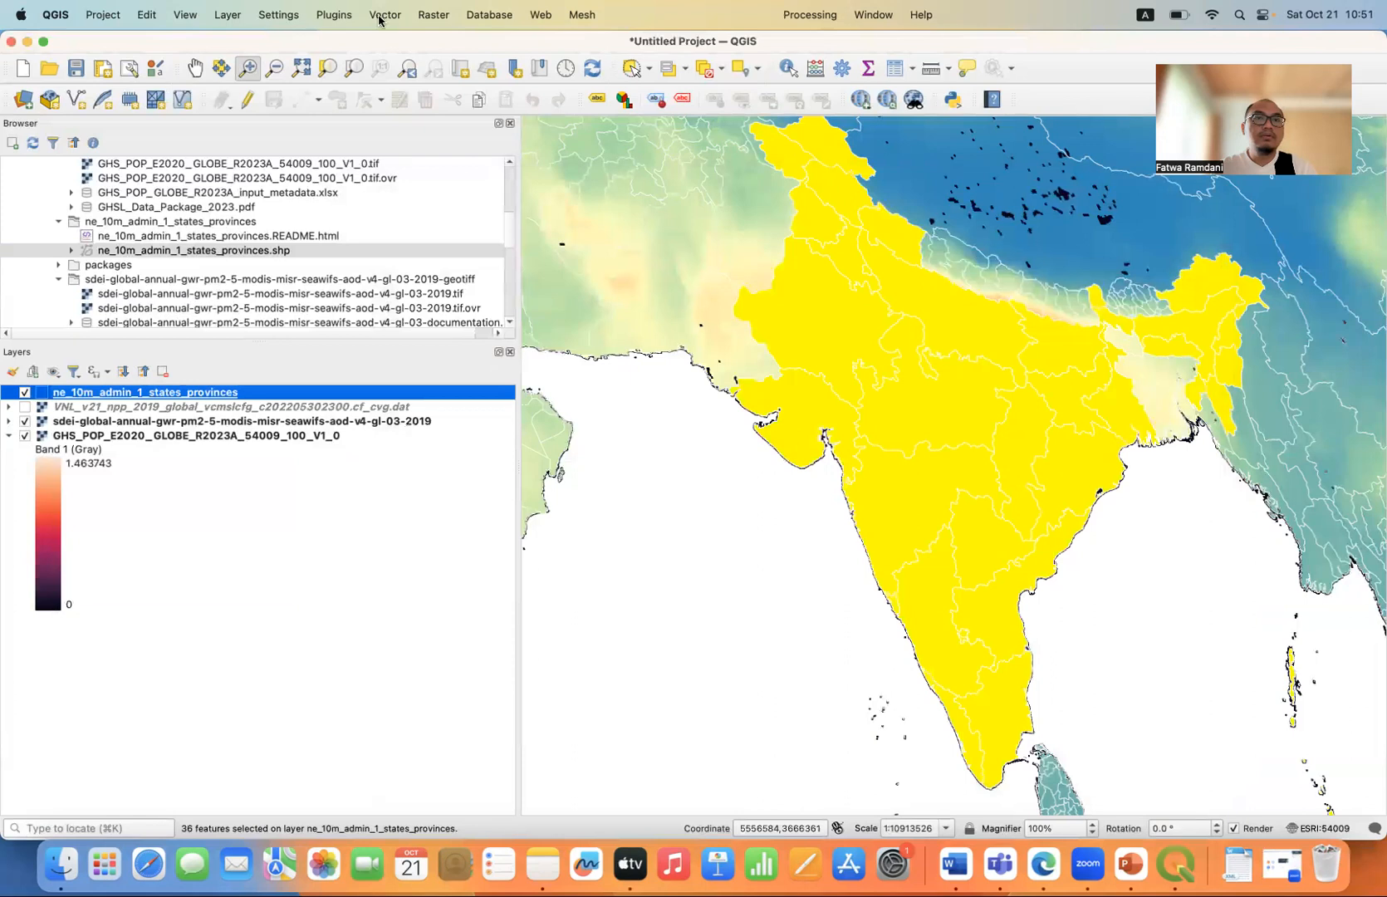
Start Clip Raster by Mask Layer with the sdei-global-annual-gwr-pm2-5-modis-misr-seawifs-aod-v4-gl-03-2019 raster as the input layer.
{"action": "left_click", "coordinate": [427, 19]}
{"action": "mouse_move", "coordinate": [507, 130]}
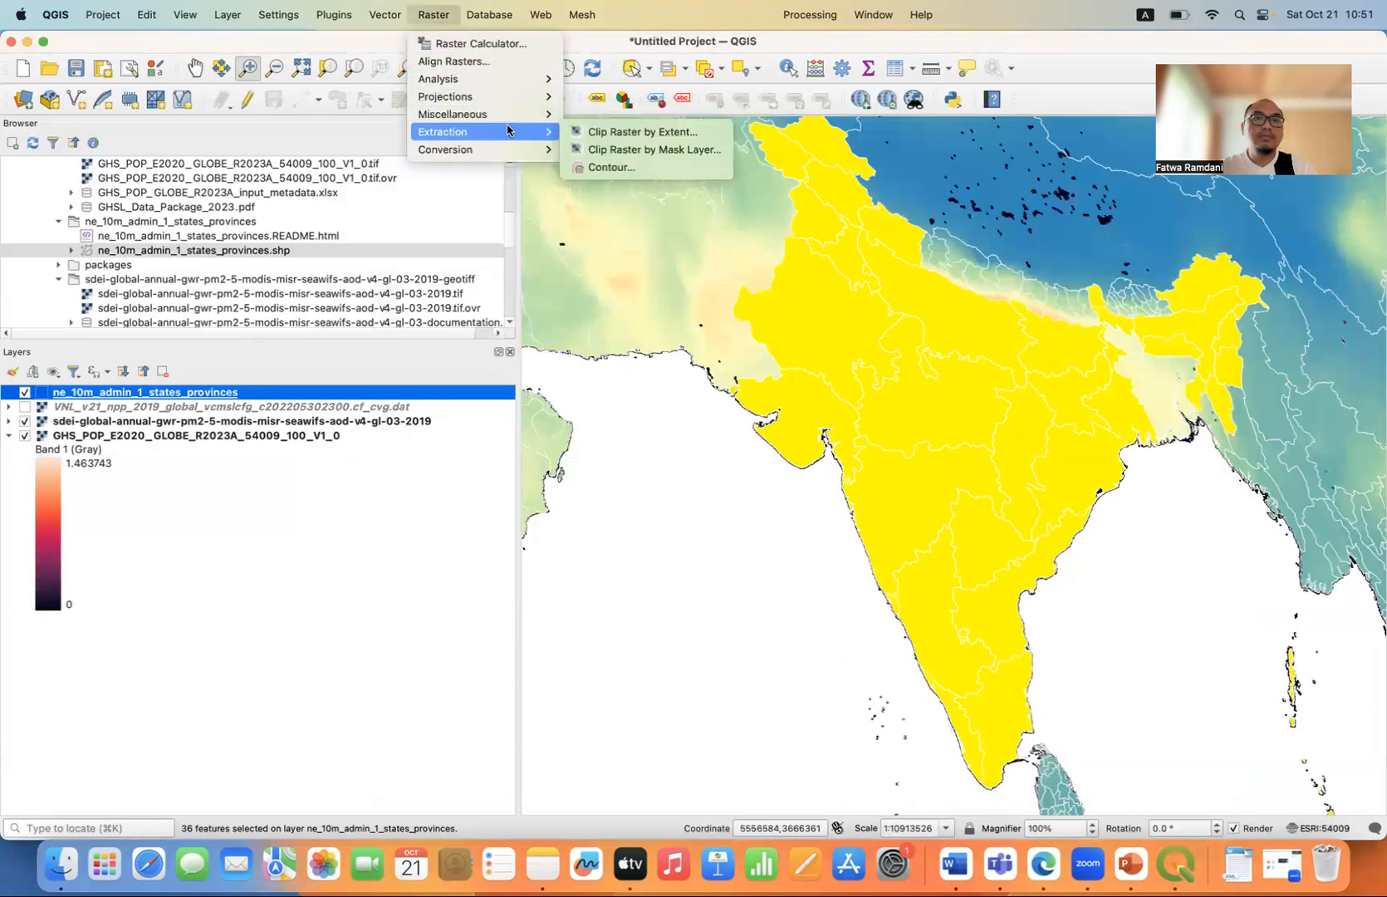
{"action": "left_click", "coordinate": [662, 148]}
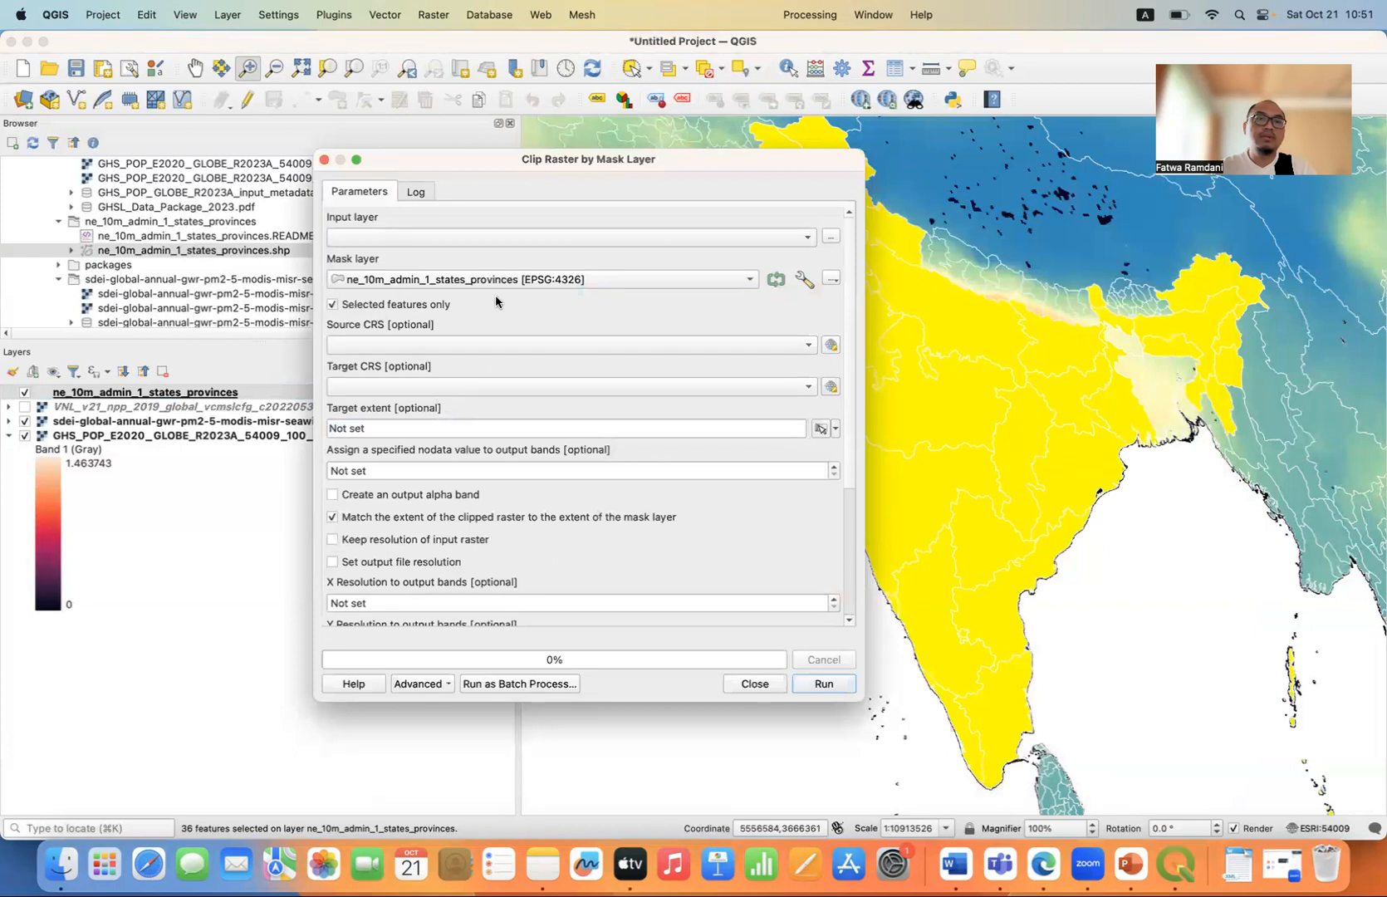
{"action": "left_click", "coordinate": [623, 237]}
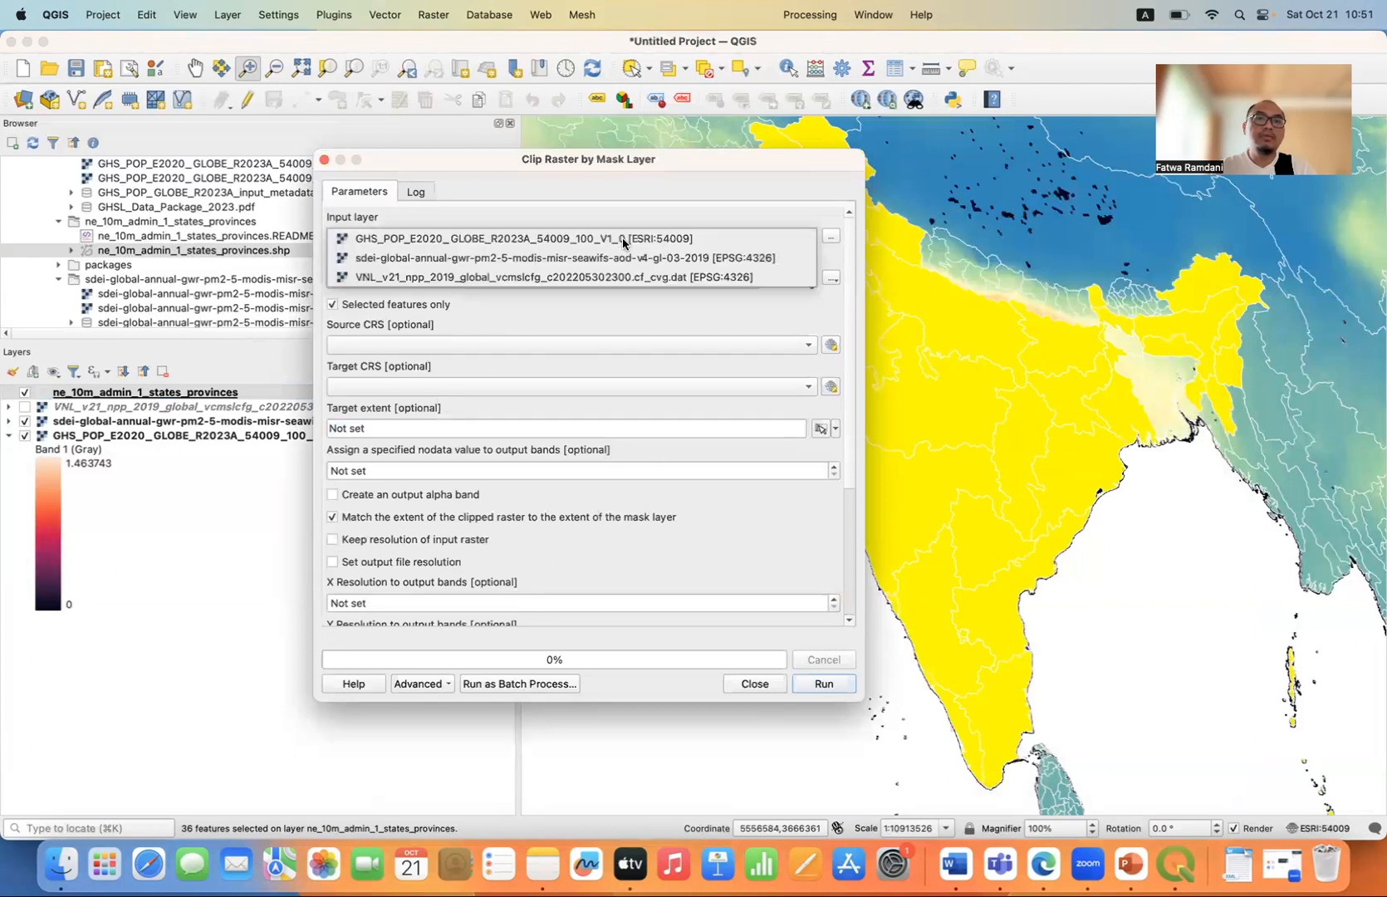
{"action": "left_click", "coordinate": [588, 259]}
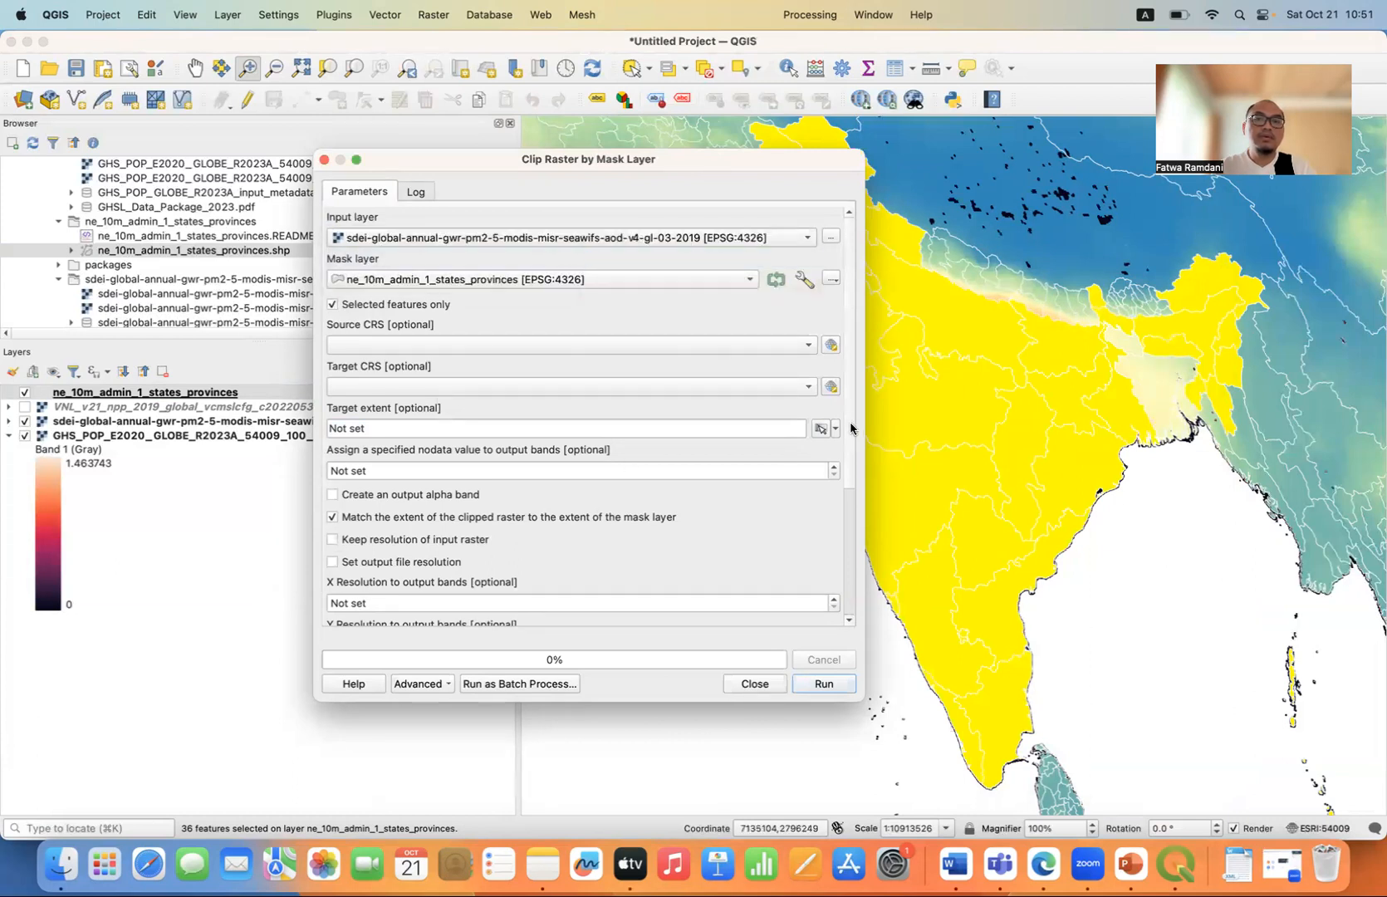
Save the clipped output as the TIF file PM25_INDIA in Downloads, run the clip and close the tool.
{"action": "scroll", "coordinate": [850, 428], "scroll_direction": "down", "scroll_amount": 5}
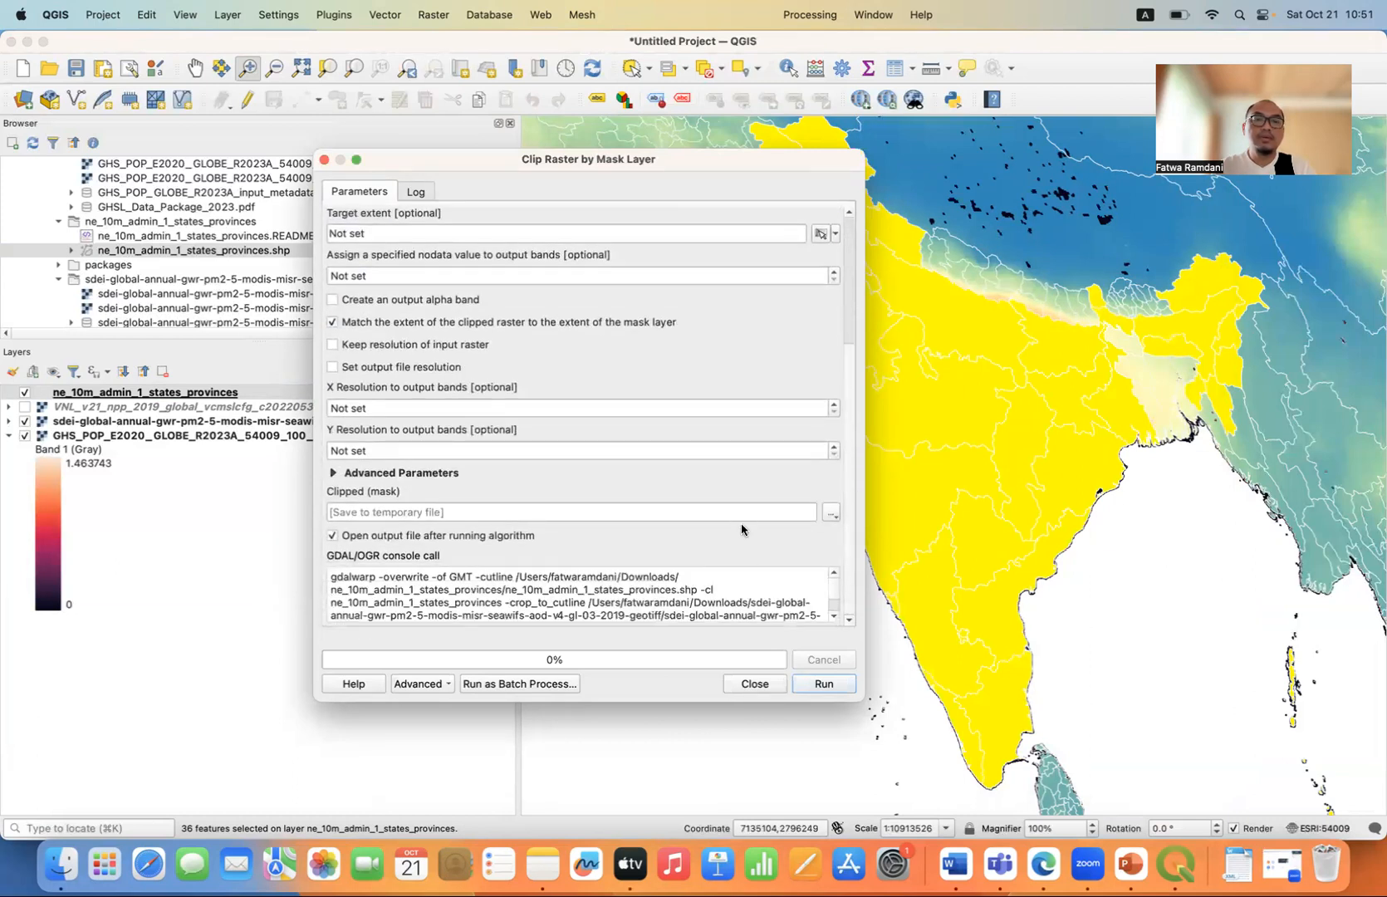
{"action": "left_click", "coordinate": [832, 513]}
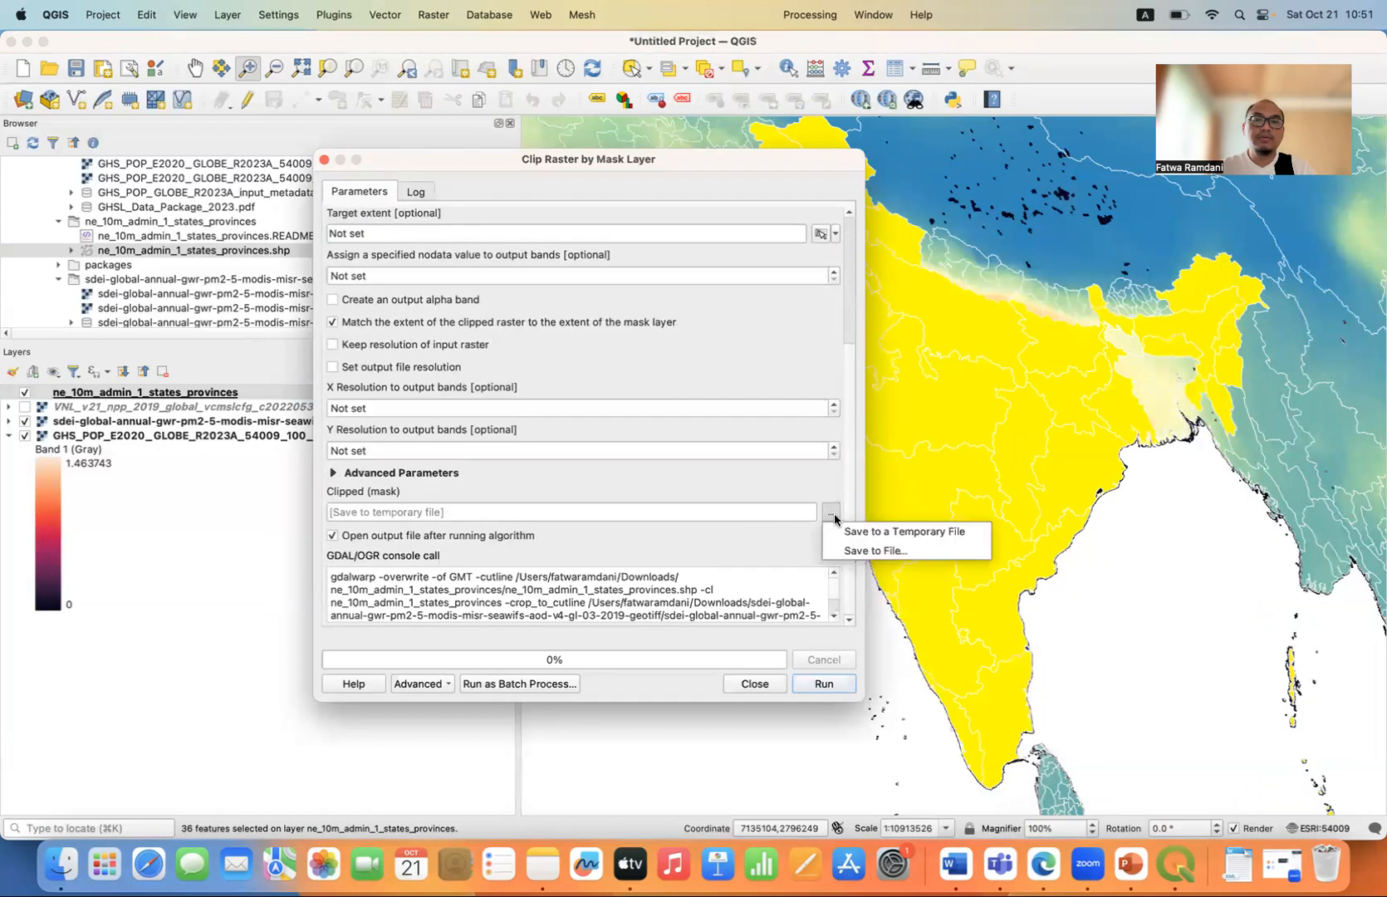
{"action": "left_click", "coordinate": [879, 552]}
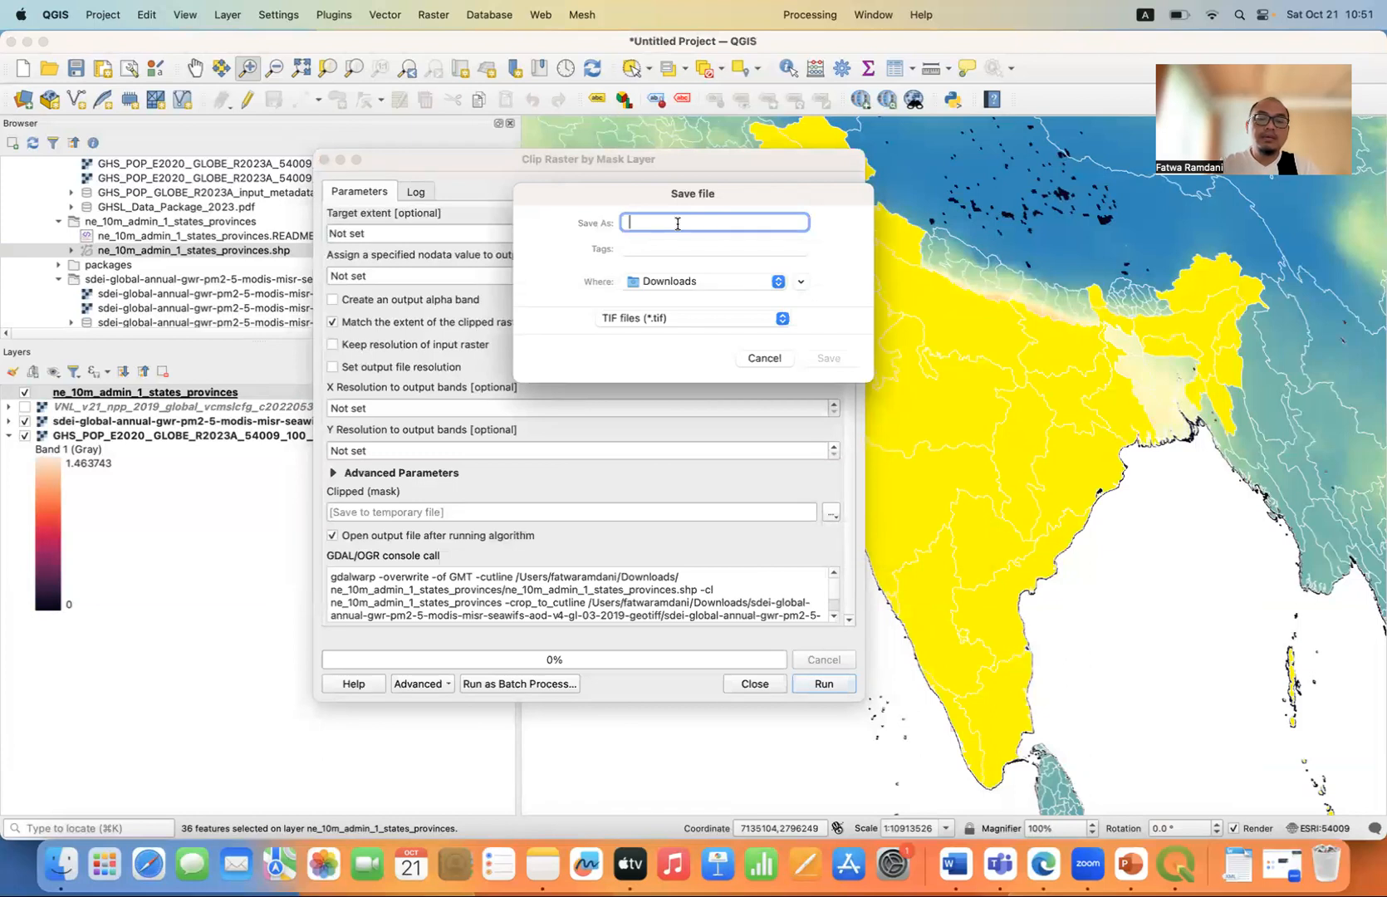
{"action": "type", "text": "PM25"}
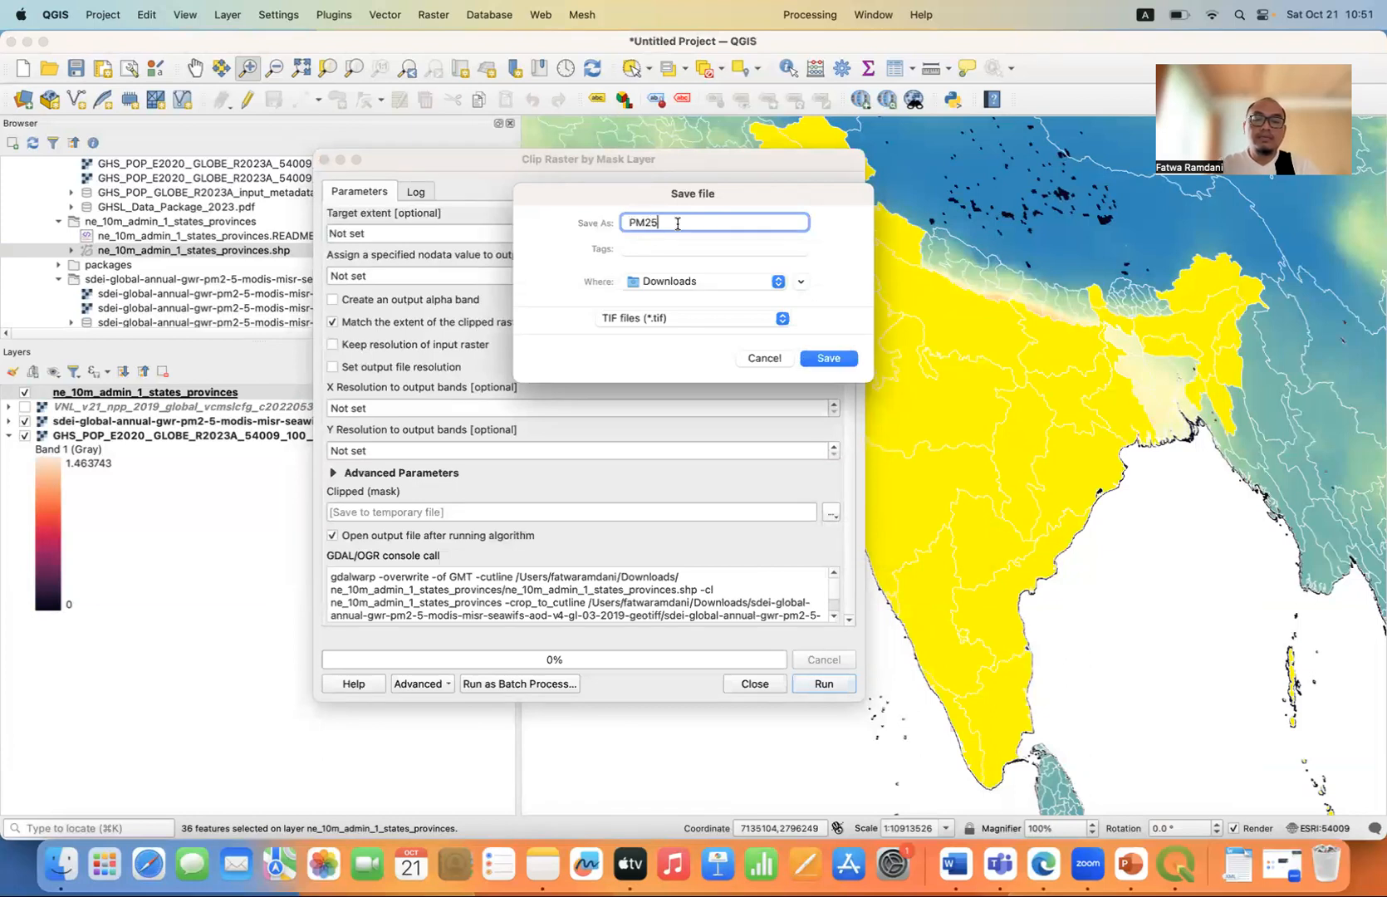
{"action": "type", "text": "_INDIA"}
{"action": "left_click", "coordinate": [823, 361]}
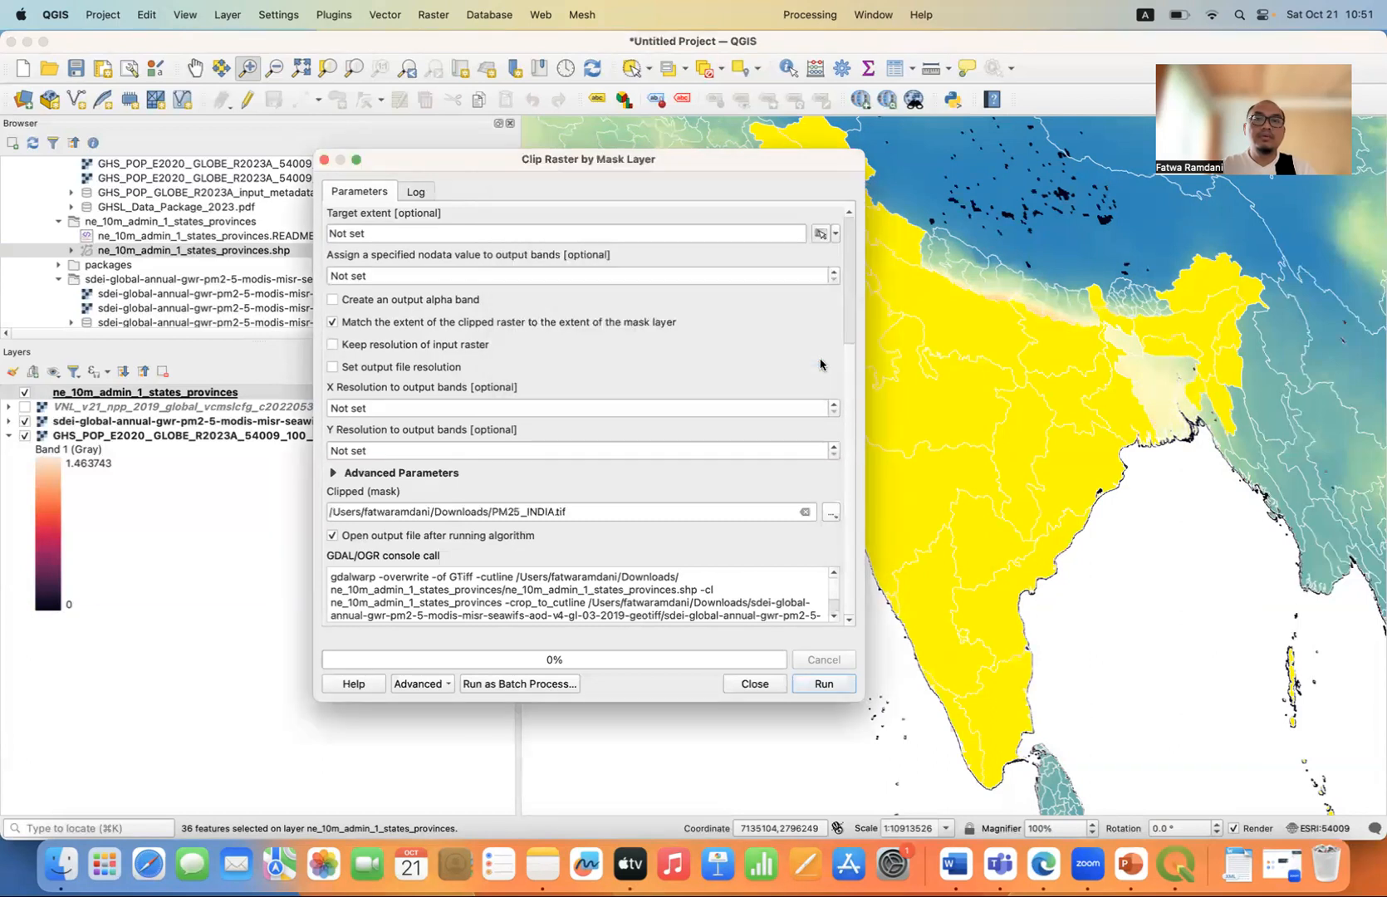
{"action": "left_click", "coordinate": [824, 685]}
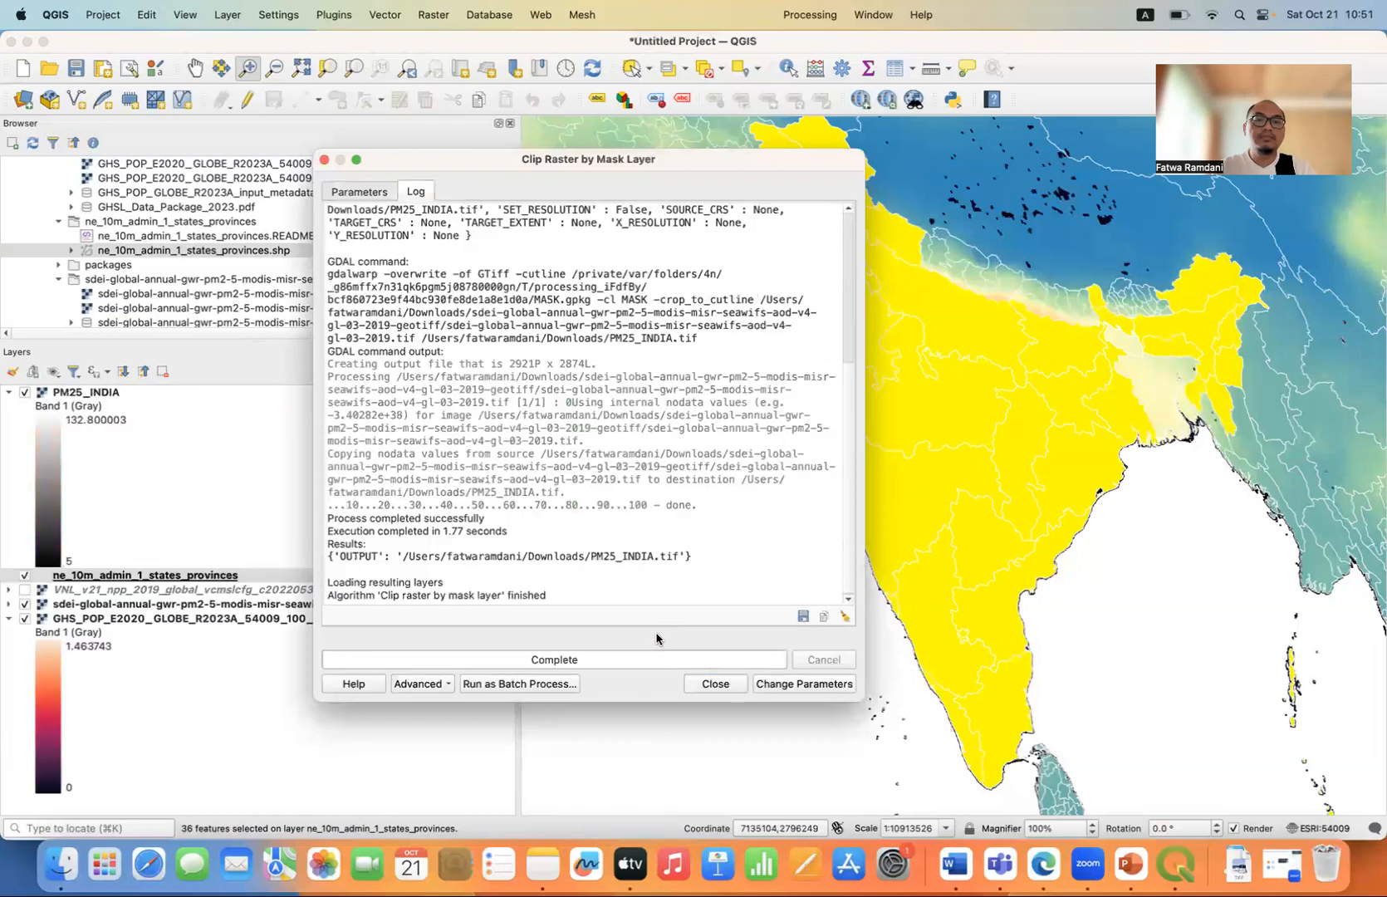
{"action": "left_click", "coordinate": [714, 685]}
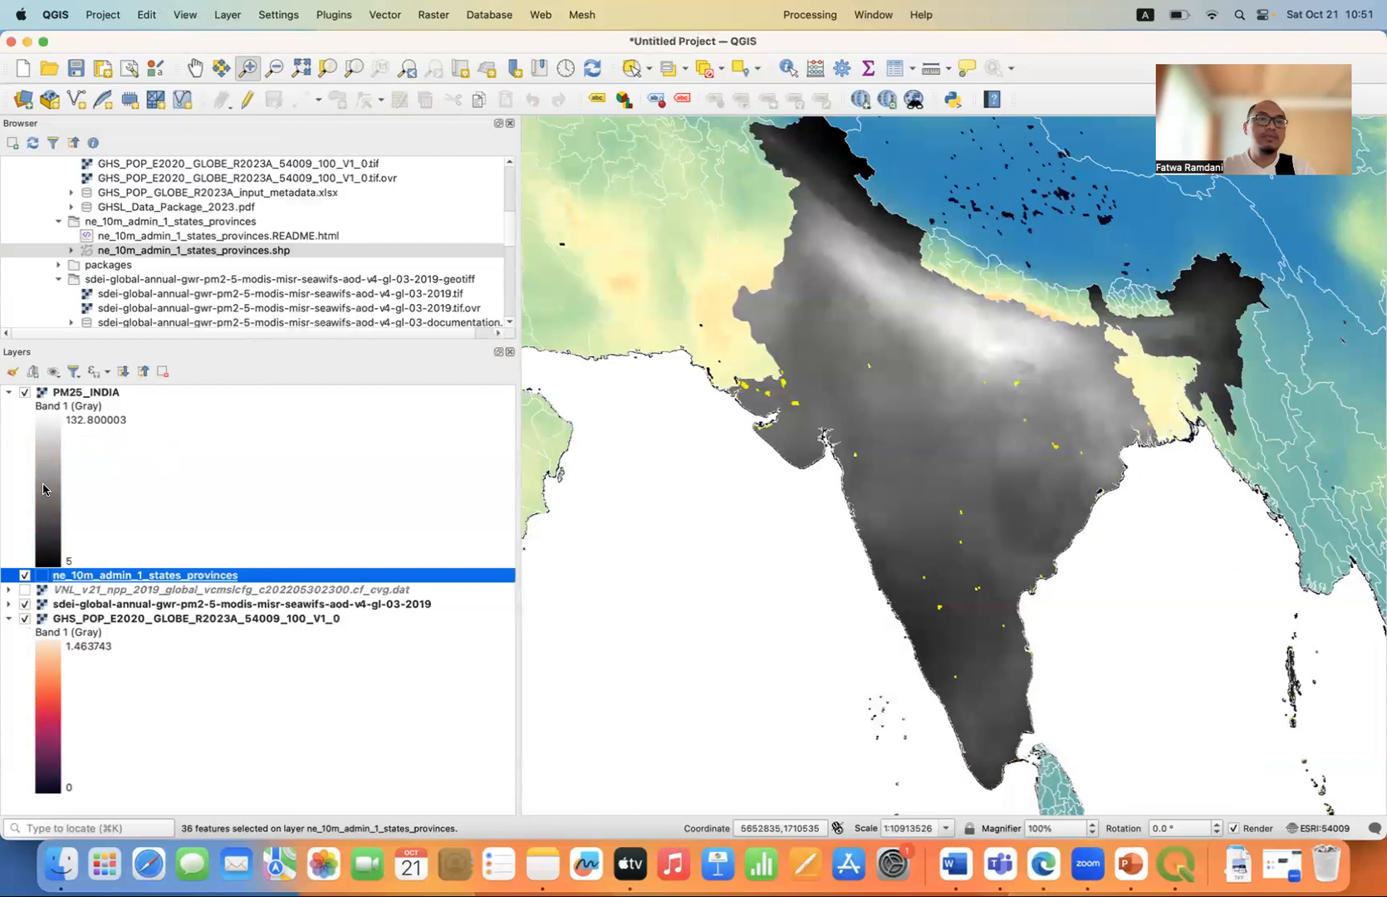
Hide the global PM2.5, population and province boundary layers, and collapse the population layer's legend.
{"action": "left_click", "coordinate": [24, 605]}
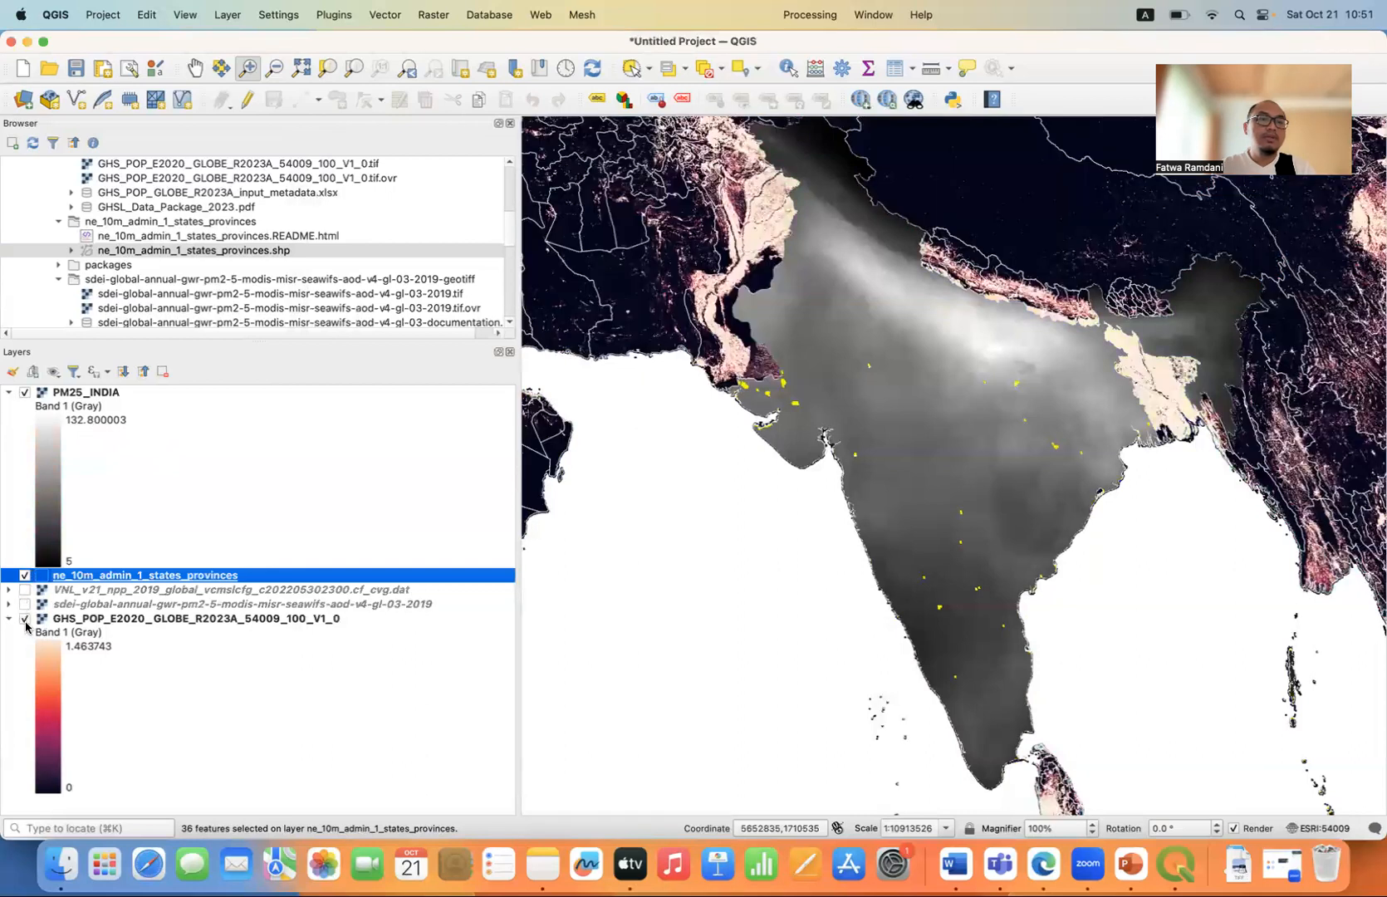
{"action": "left_click", "coordinate": [24, 619]}
{"action": "left_click", "coordinate": [9, 619]}
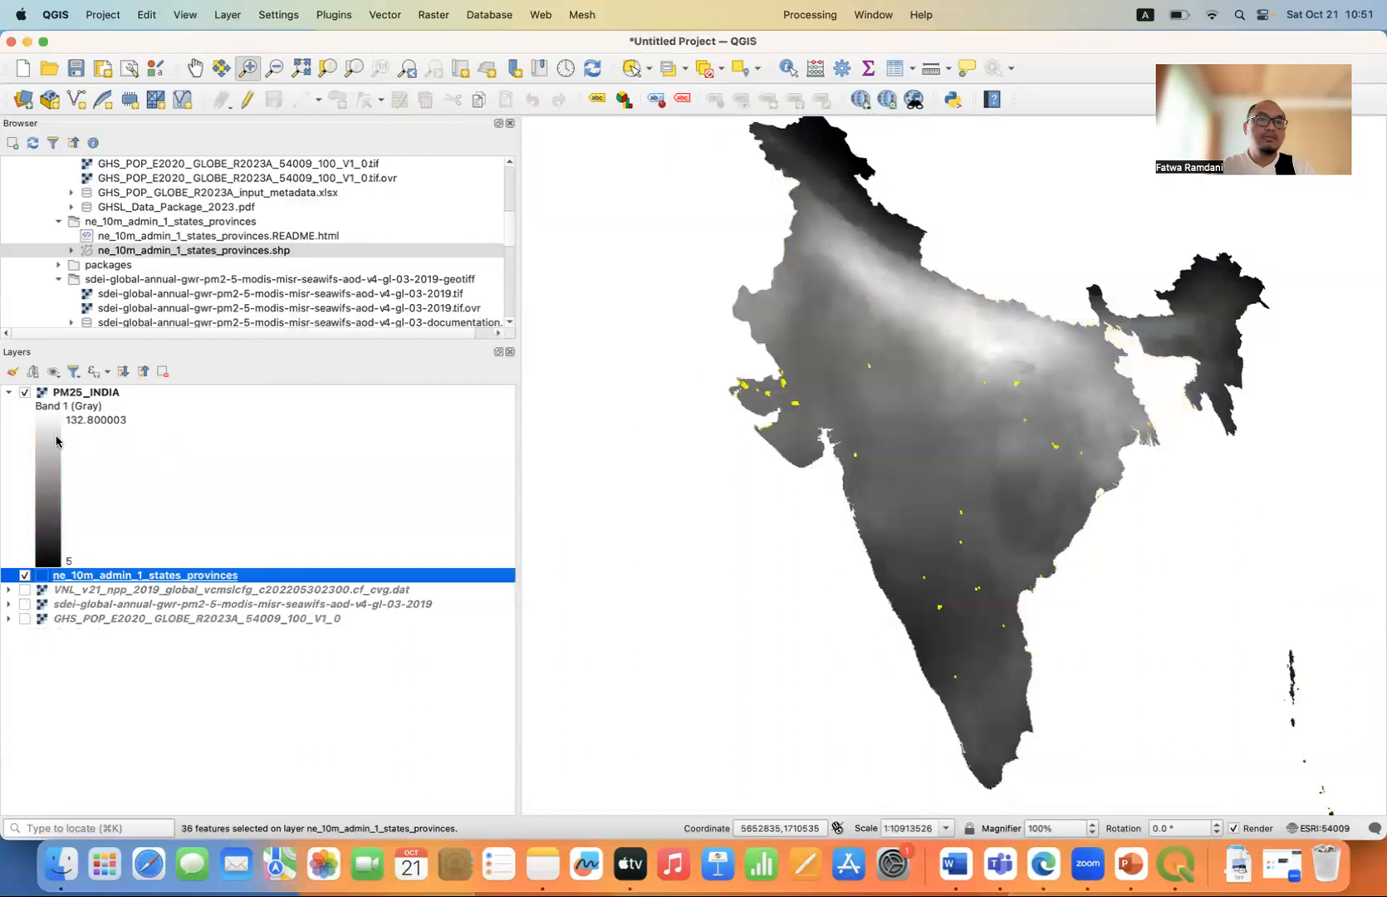
{"action": "left_click", "coordinate": [24, 575]}
Change the PM25_INDIA layer's render type to Singleband pseudocolor and apply it.
{"action": "double_click", "coordinate": [81, 395]}
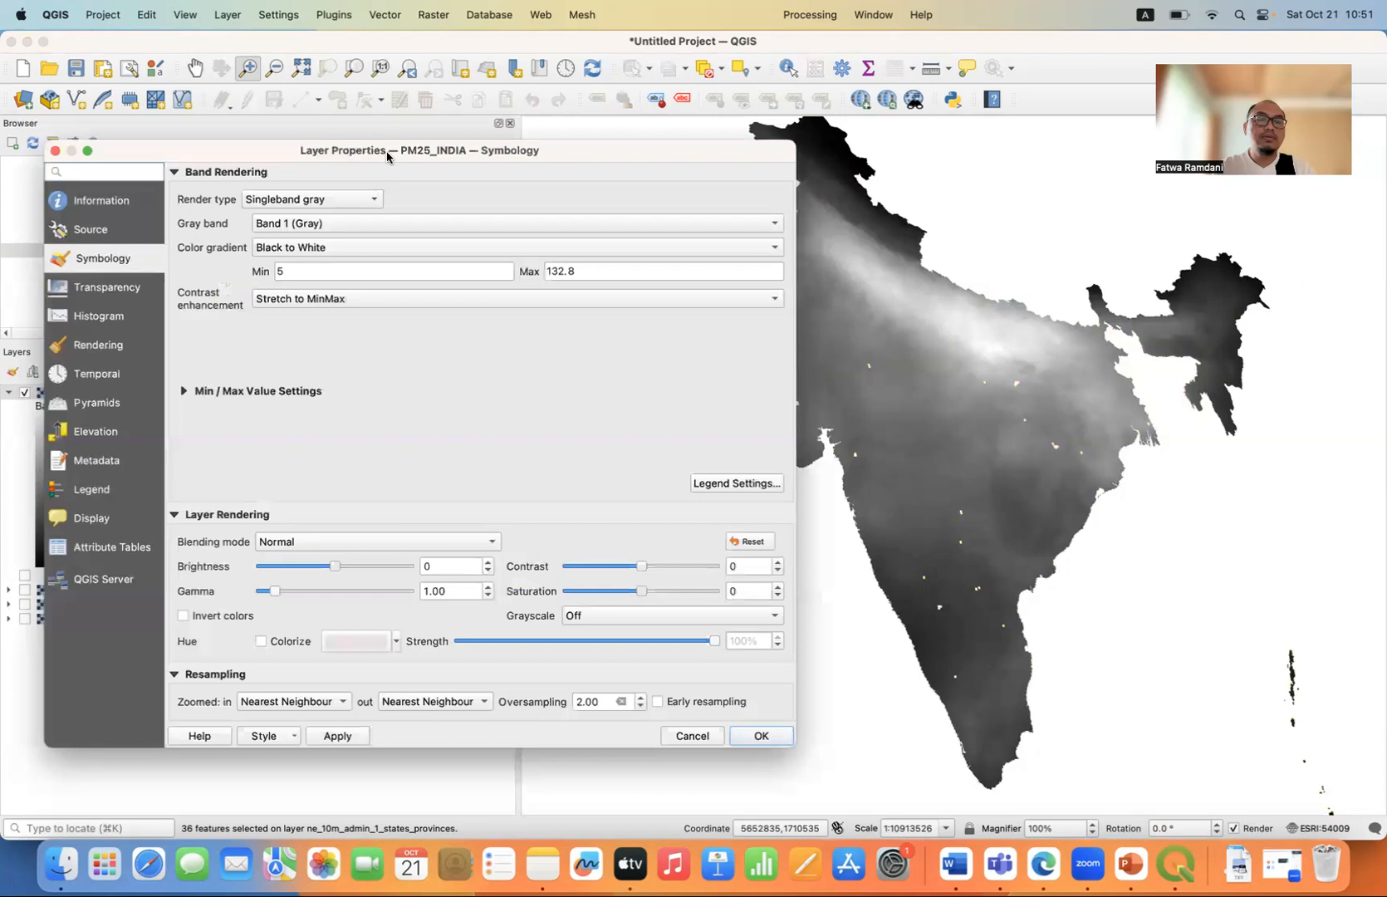
{"action": "left_click_drag", "start_coordinate": [392, 149], "coordinate": [690, 116]}
{"action": "left_click", "coordinate": [666, 167]}
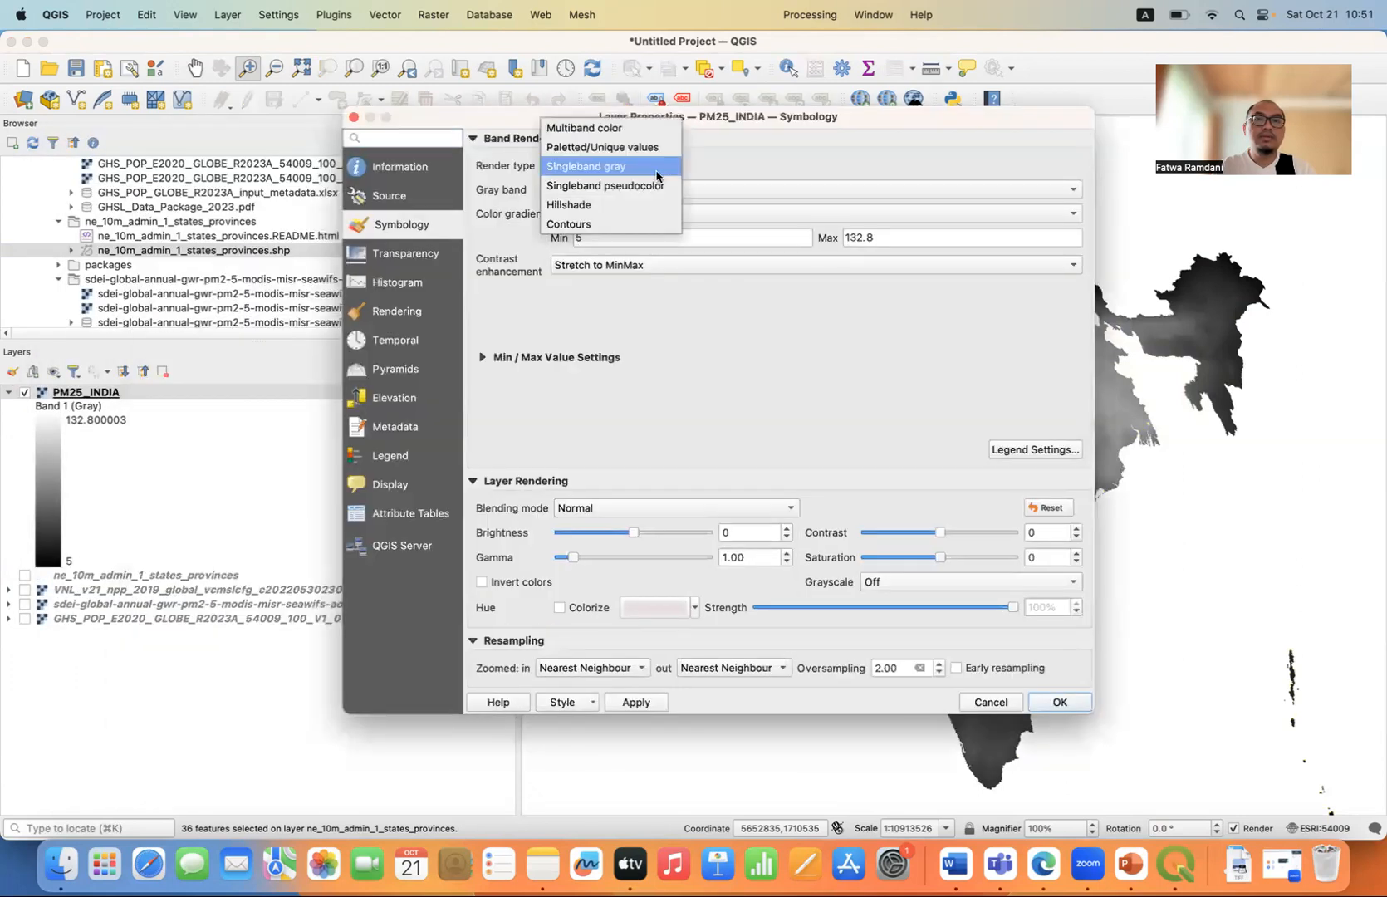
{"action": "left_click", "coordinate": [663, 186]}
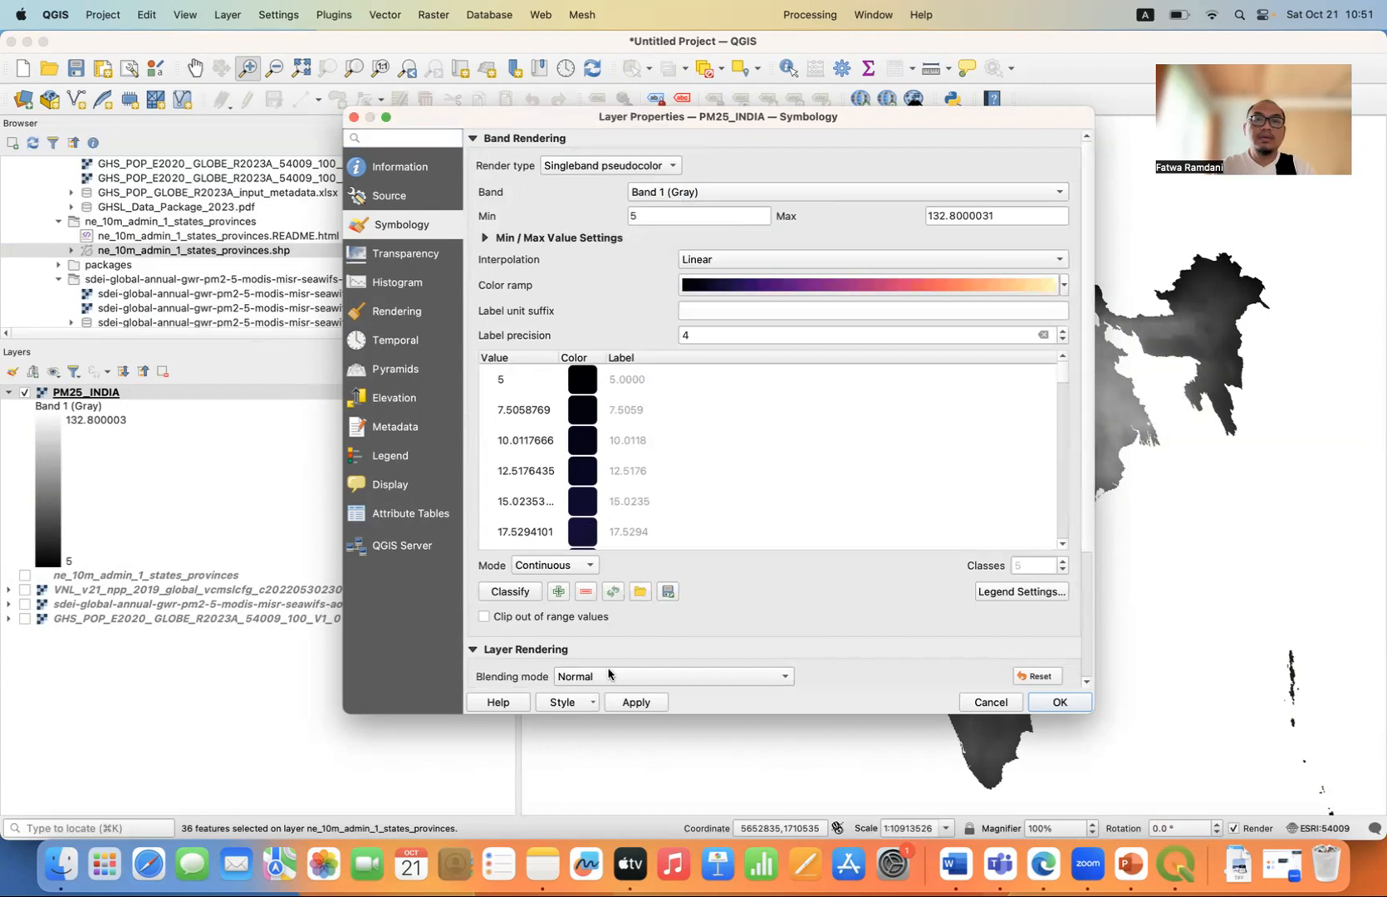
{"action": "left_click", "coordinate": [636, 703]}
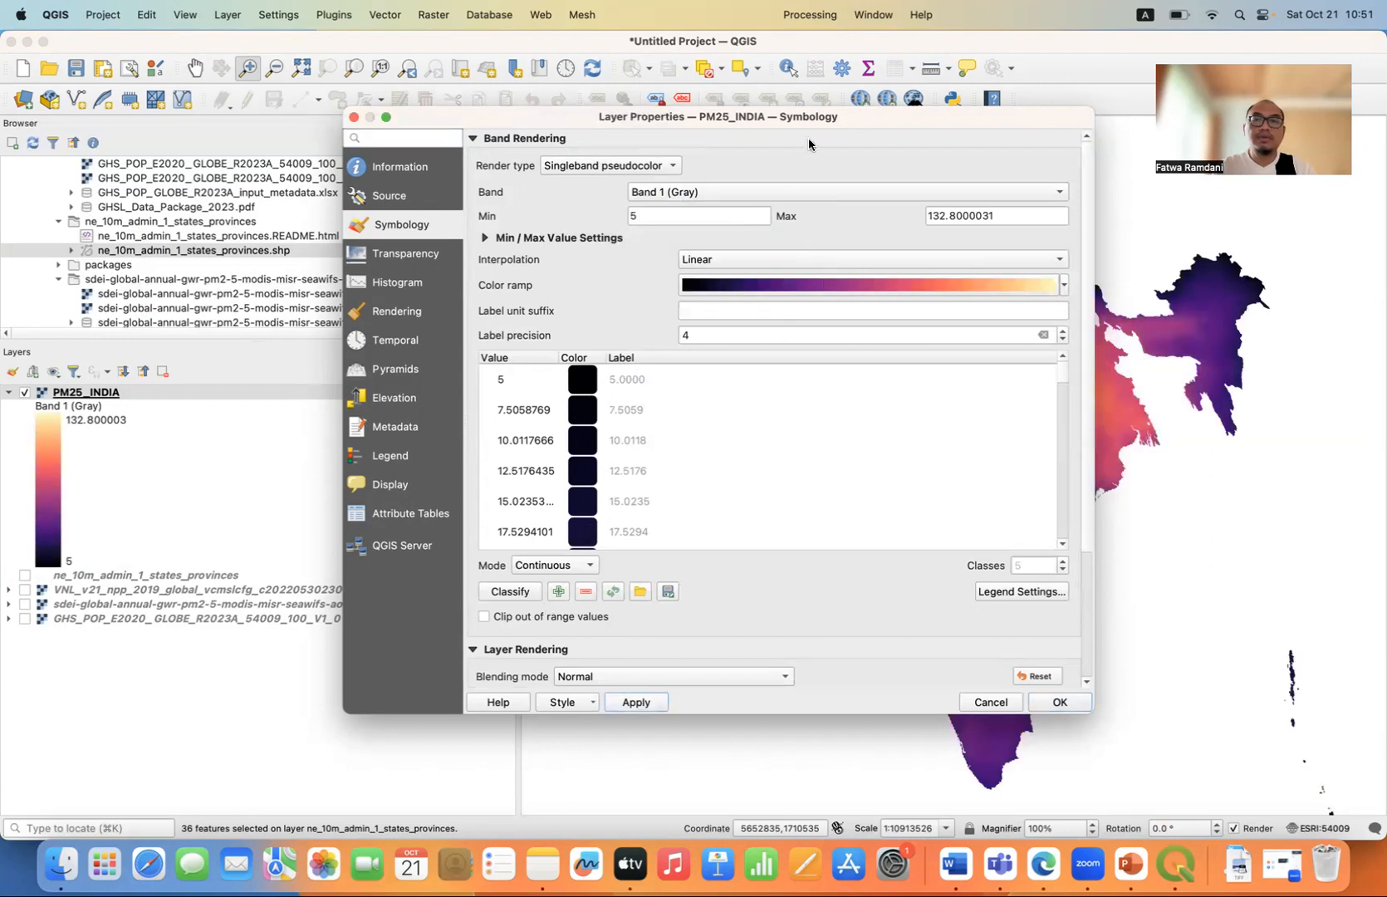
Give PM25_INDIA an inverted Spectral color ramp, check the highest class colors and apply the symbology.
{"action": "left_click_drag", "start_coordinate": [839, 116], "coordinate": [574, 126]}
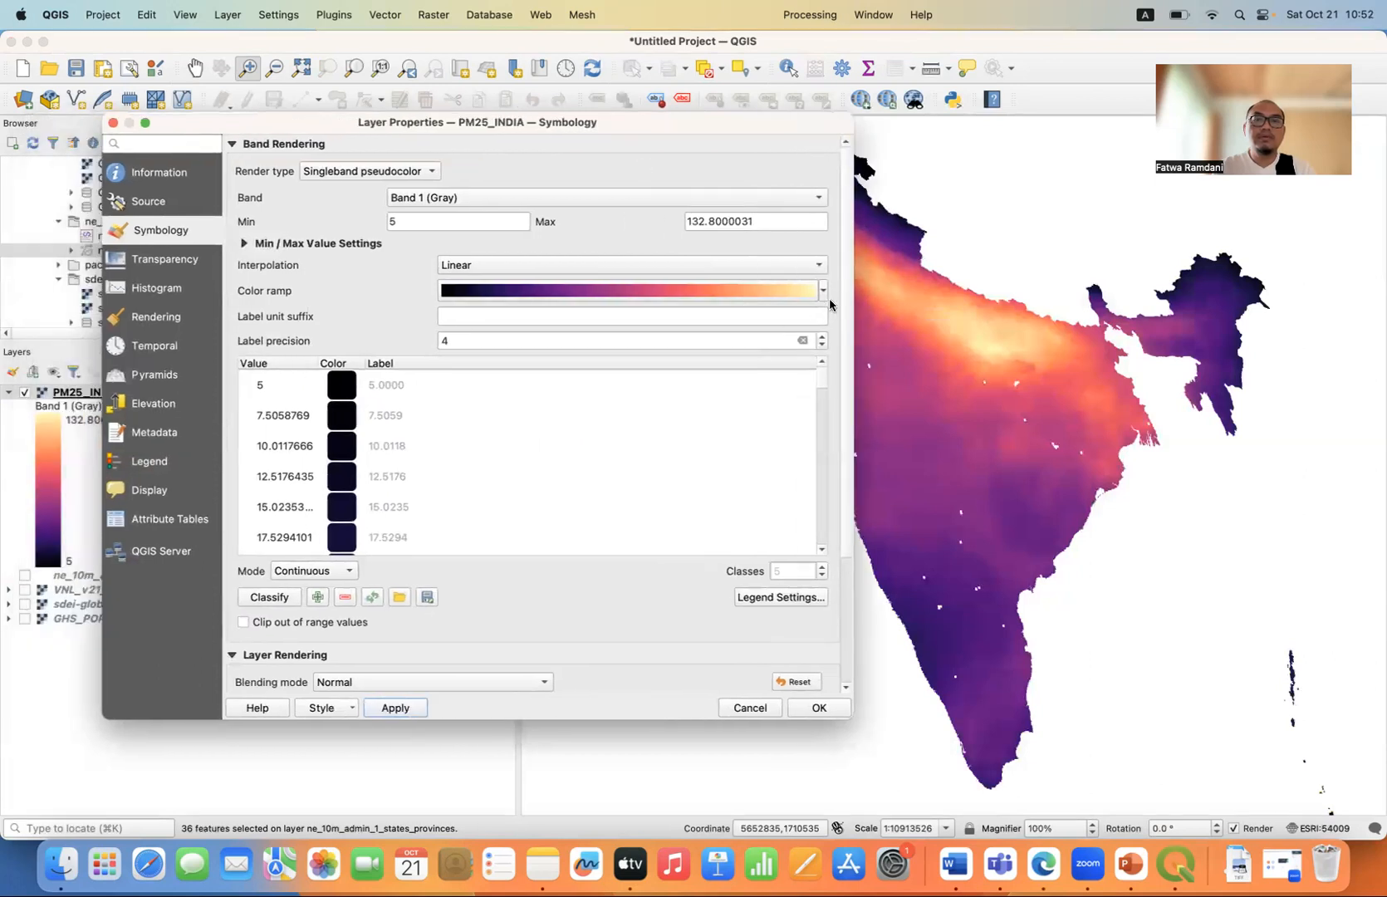
{"action": "left_click", "coordinate": [823, 291]}
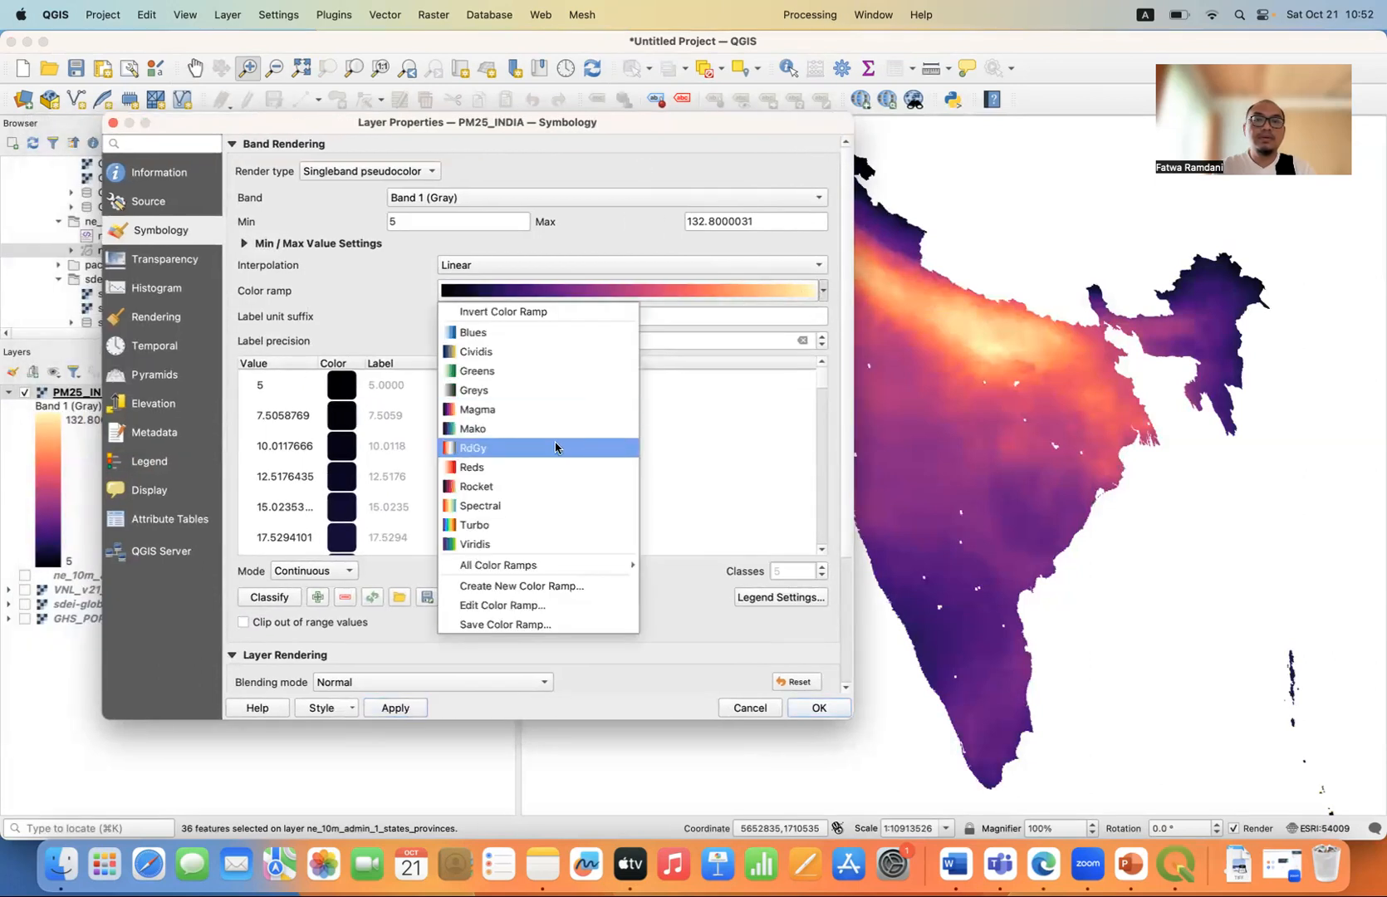
{"action": "left_click", "coordinate": [509, 515]}
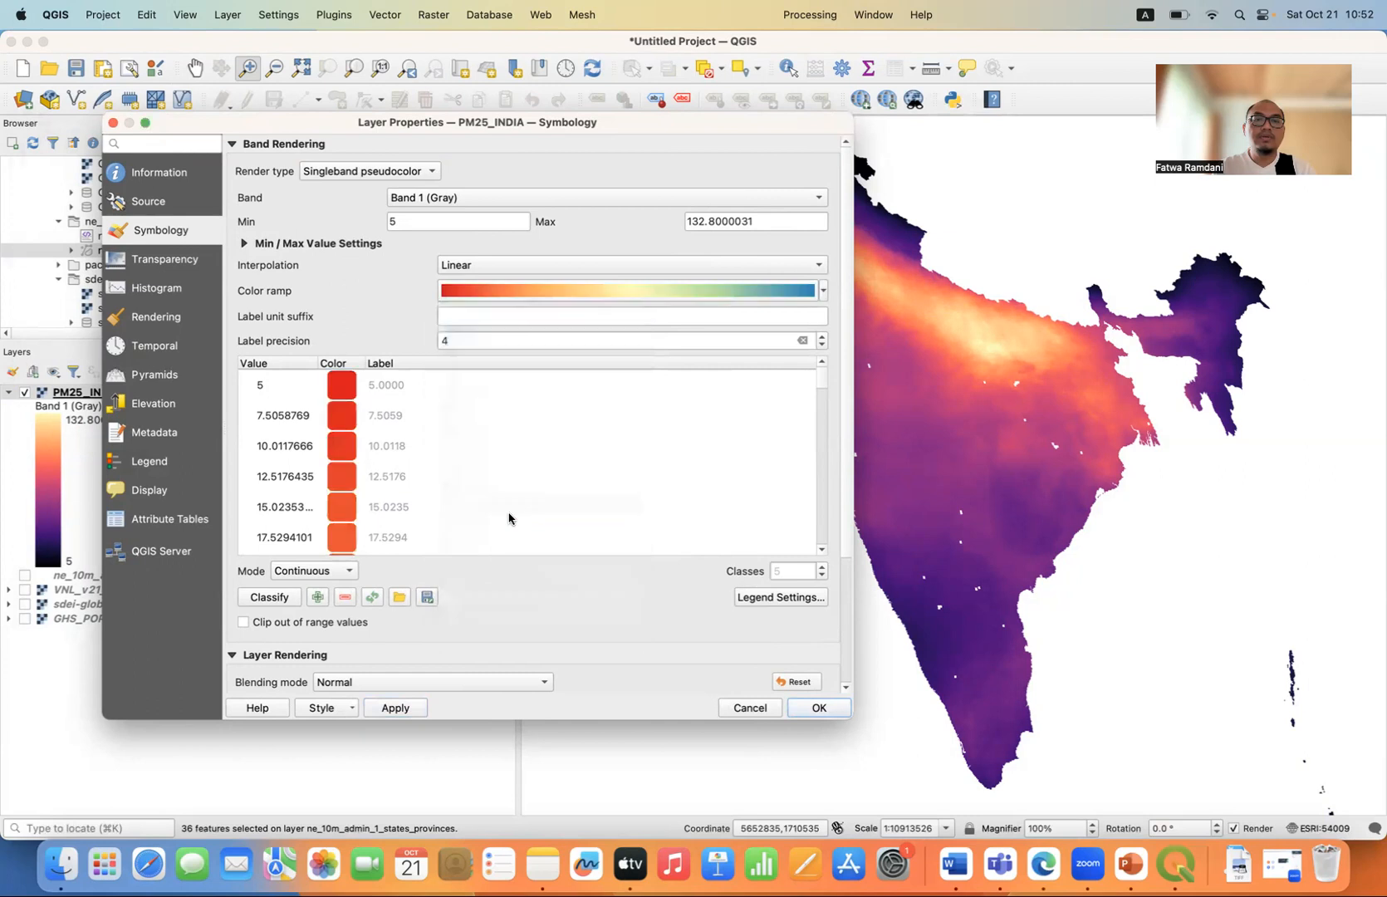
{"action": "left_click", "coordinate": [823, 295]}
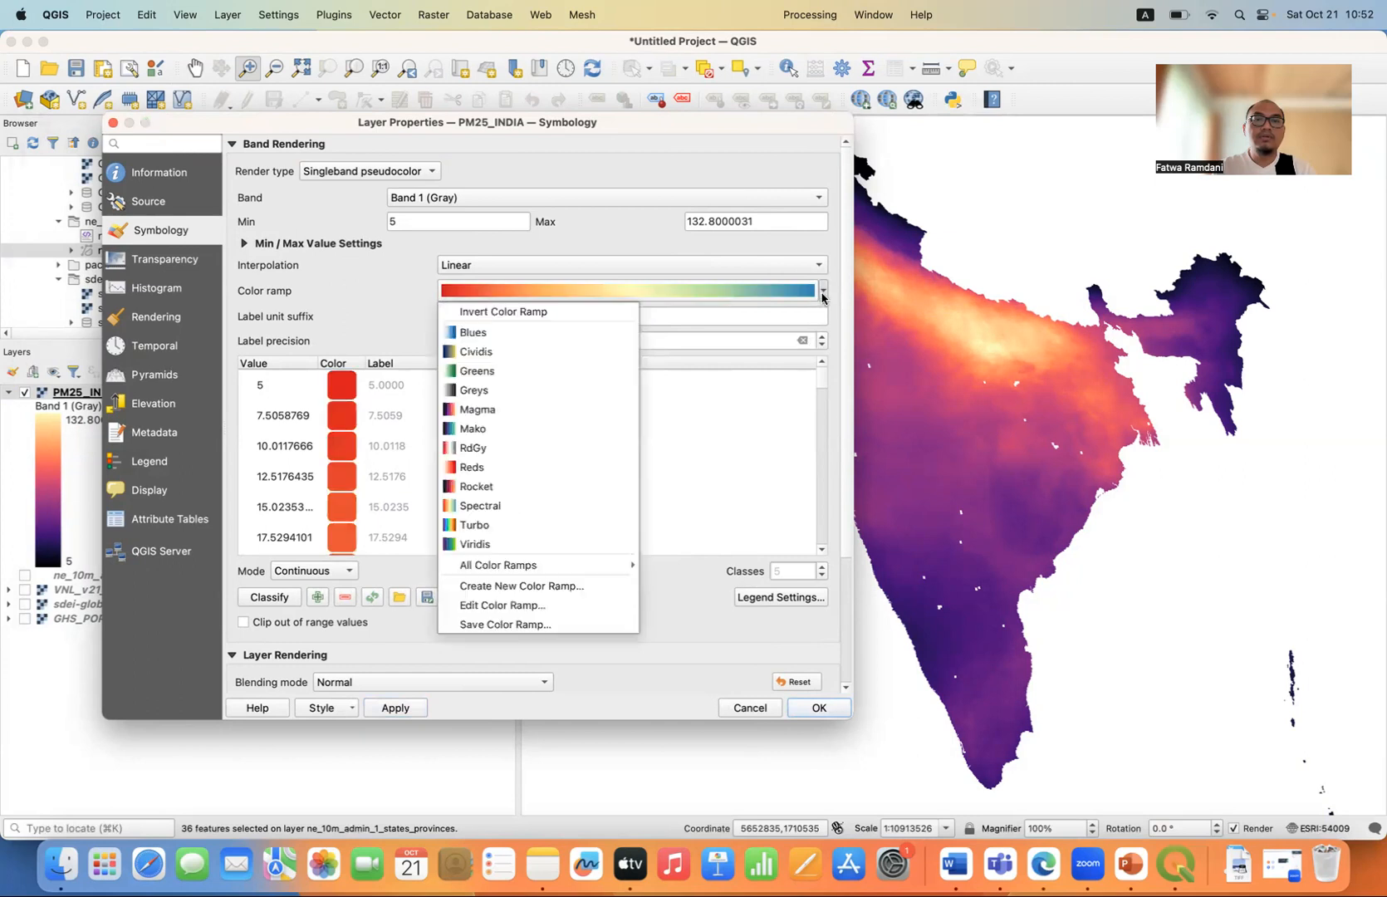
{"action": "left_click", "coordinate": [600, 314]}
{"action": "left_click_drag", "start_coordinate": [824, 399], "coordinate": [825, 549]}
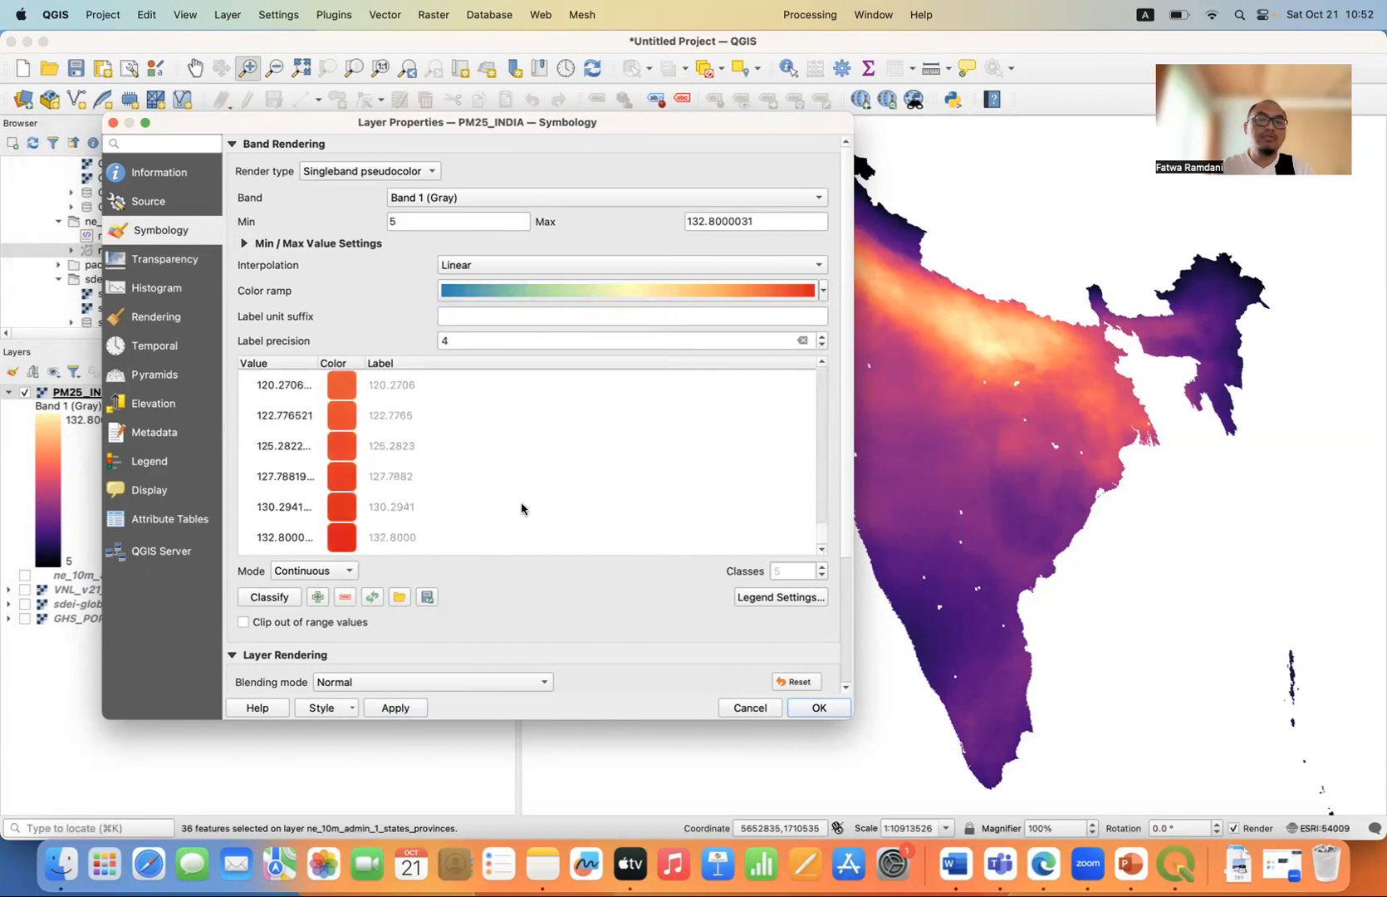
{"action": "left_click", "coordinate": [405, 708]}
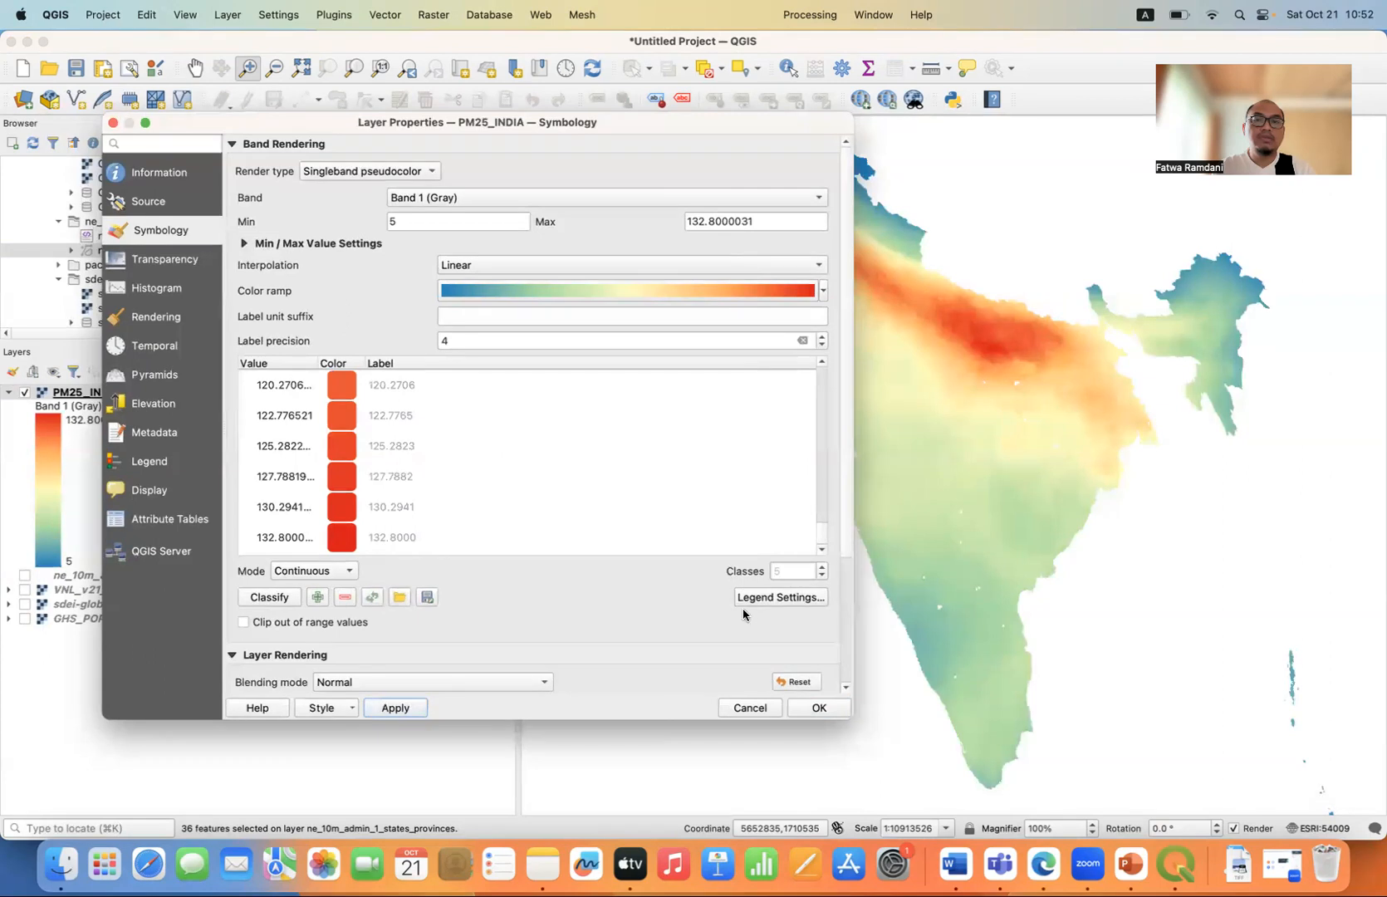
Set the PM25_INDIA layer's global opacity to 50%, apply the change and close the layer properties.
{"action": "left_click", "coordinate": [233, 657]}
{"action": "left_click", "coordinate": [304, 656]}
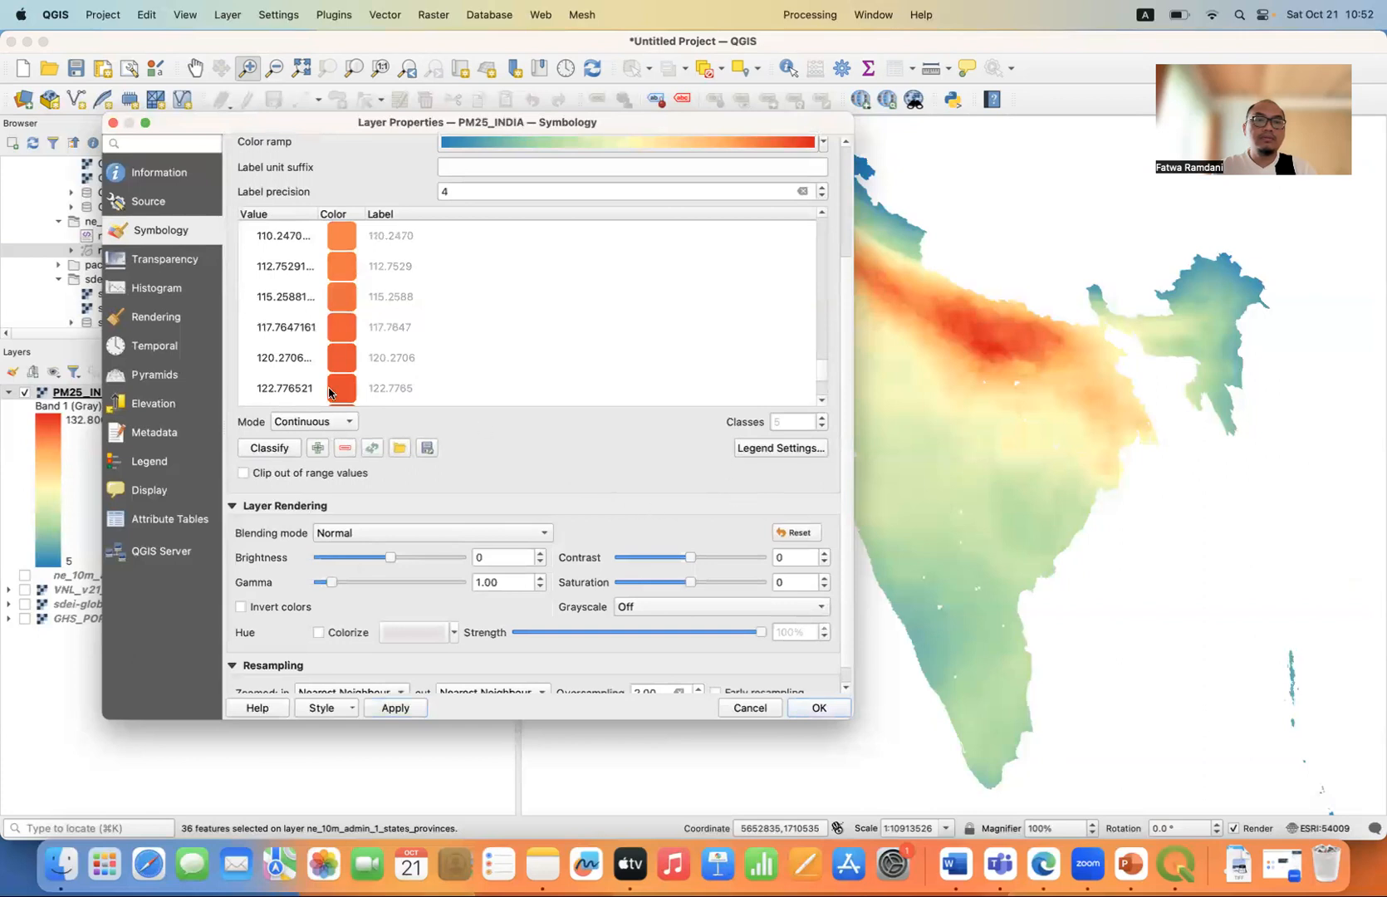
{"action": "left_click", "coordinate": [158, 261]}
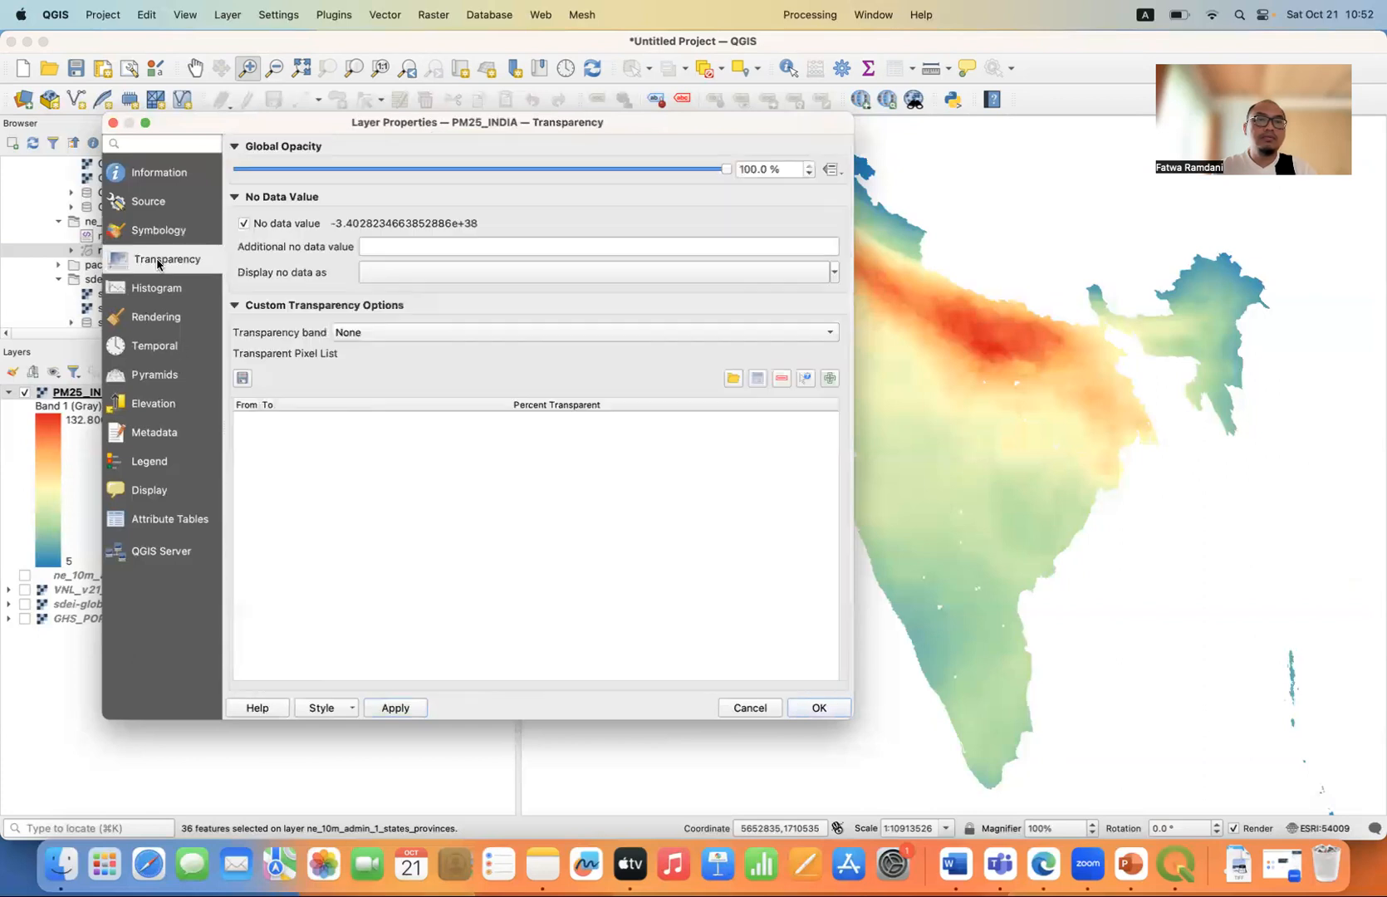
{"action": "double_click", "coordinate": [796, 162]}
{"action": "type", "text": "50"}
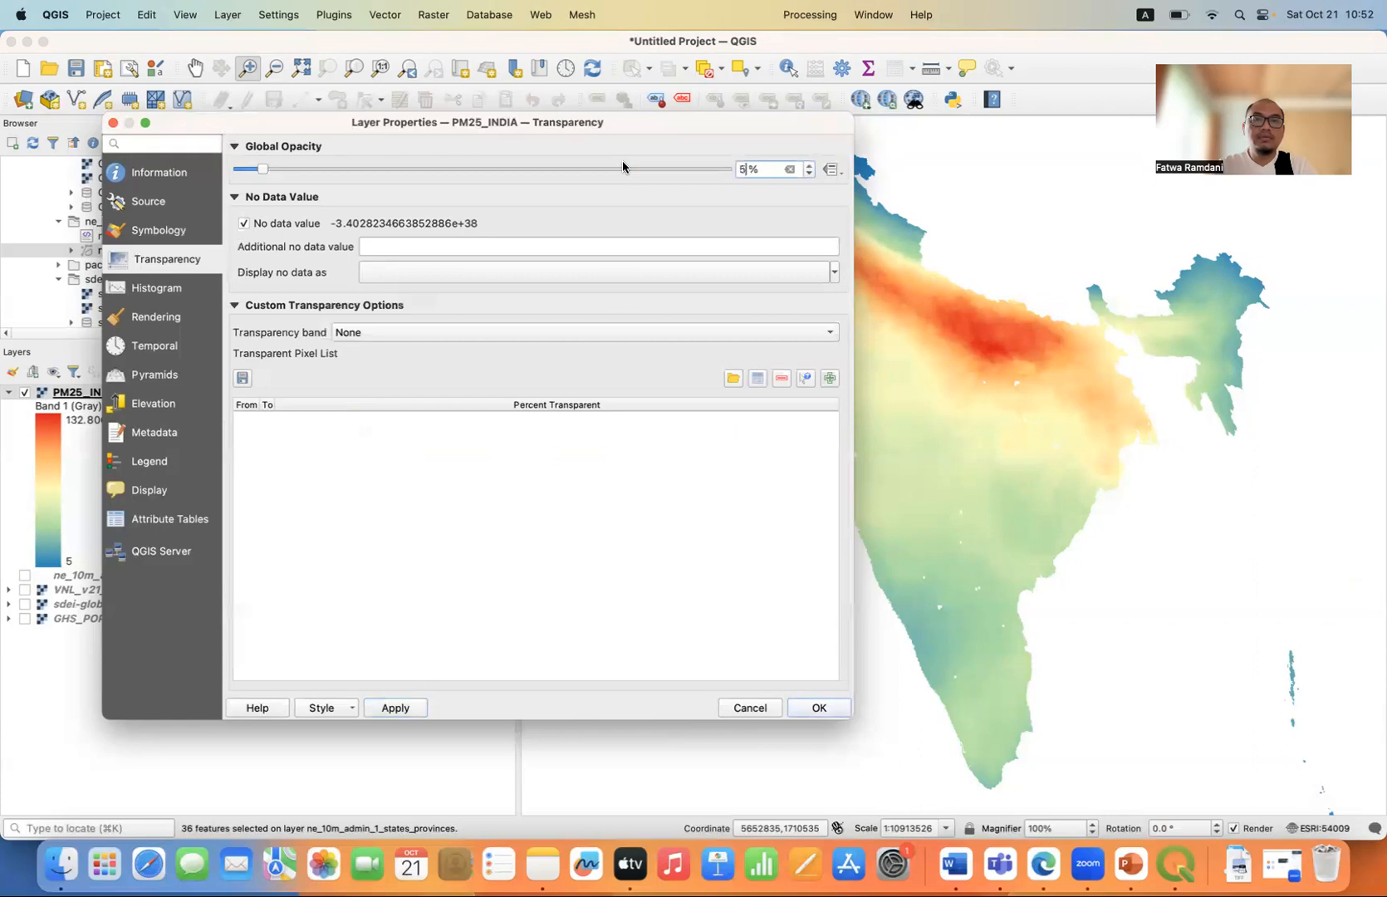
{"action": "left_click", "coordinate": [395, 711]}
{"action": "left_click", "coordinate": [819, 709]}
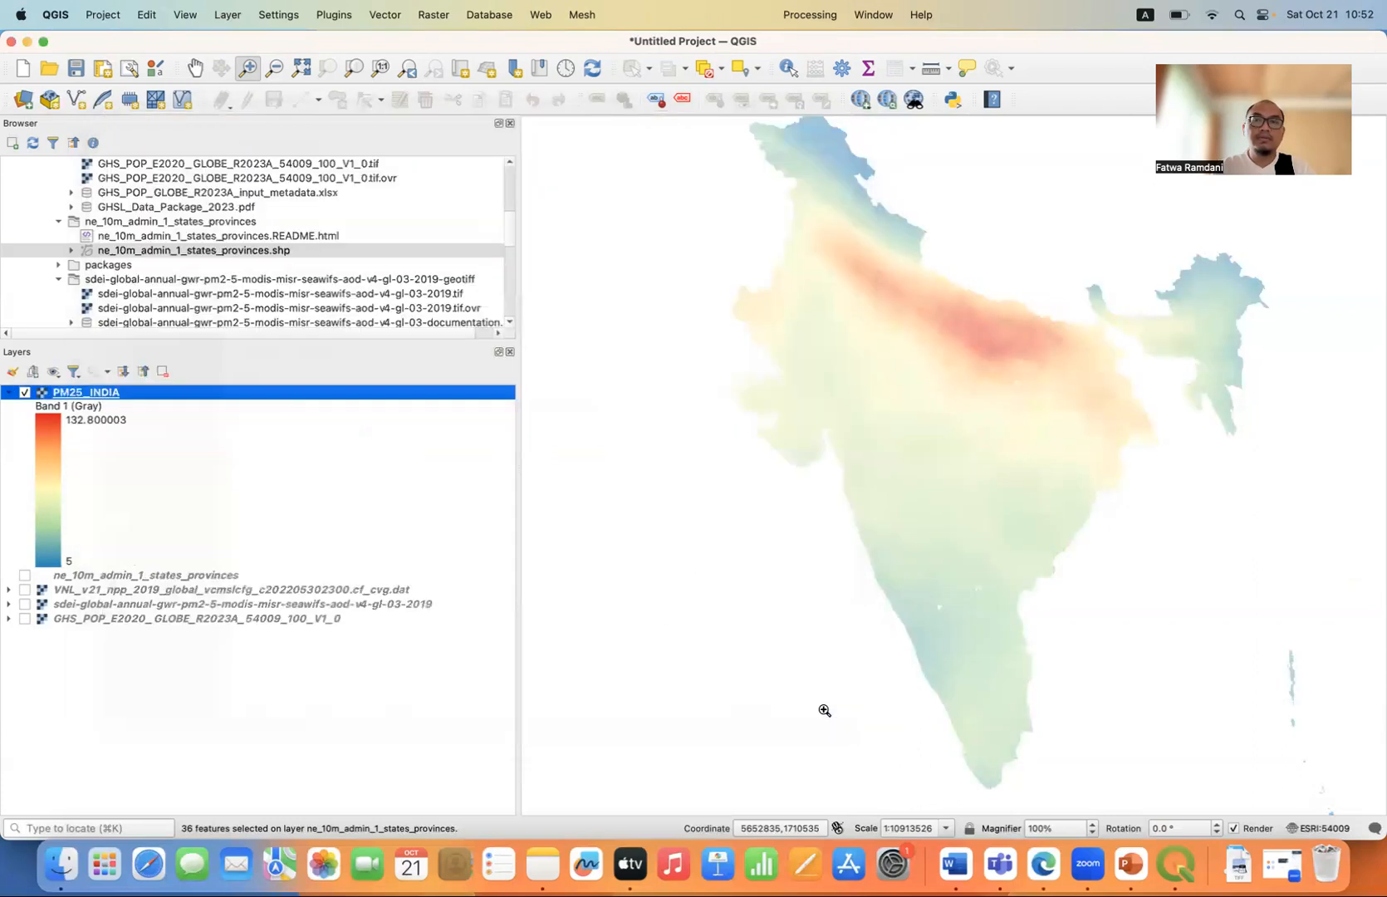
Add the Google Road basemap from QuickMapServices beneath the PM25_INDIA layer.
{"action": "left_click", "coordinate": [861, 101]}
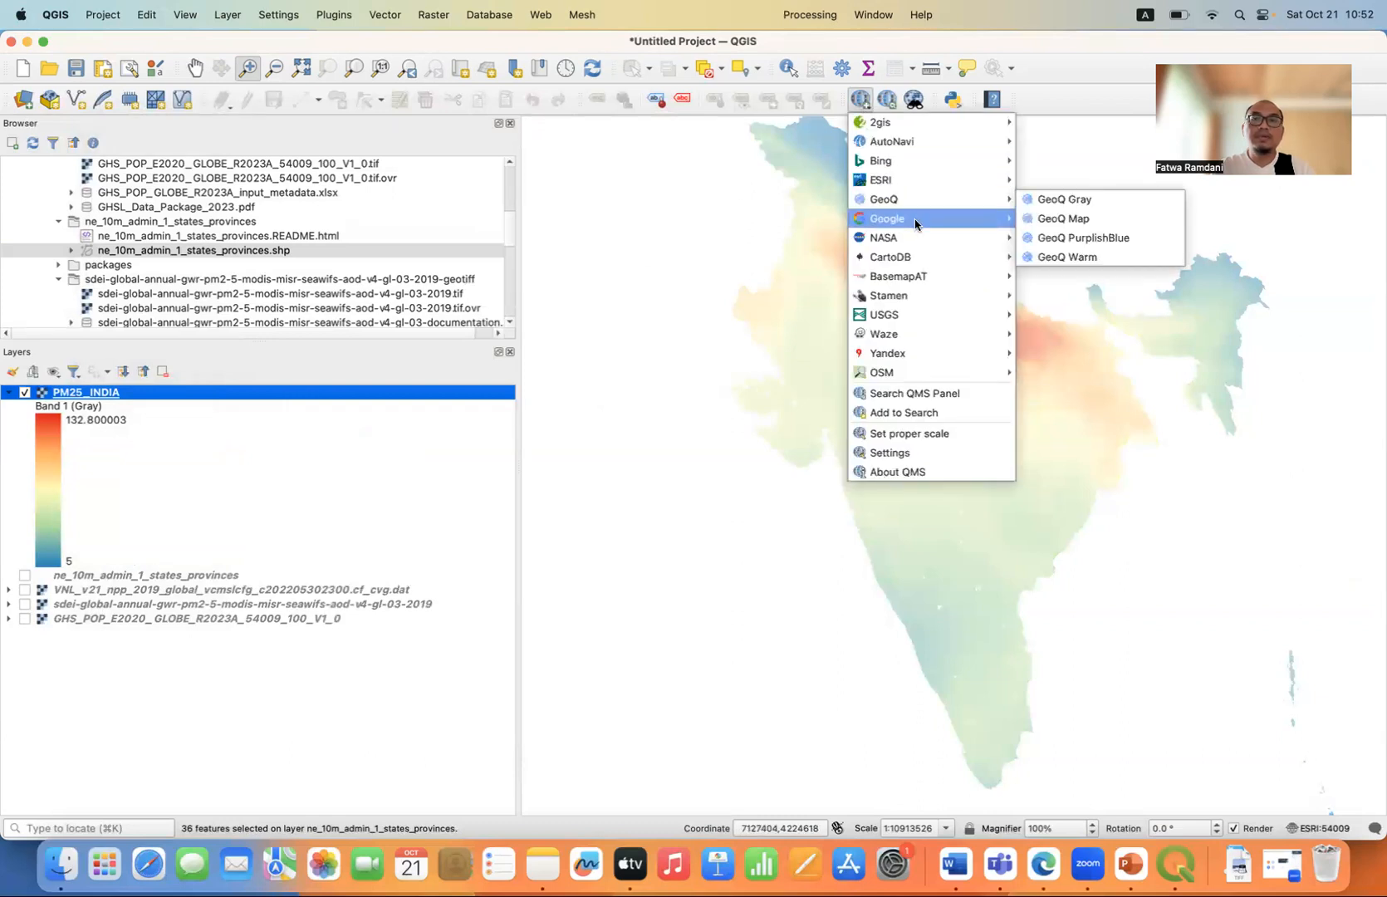
{"action": "mouse_move", "coordinate": [914, 220]}
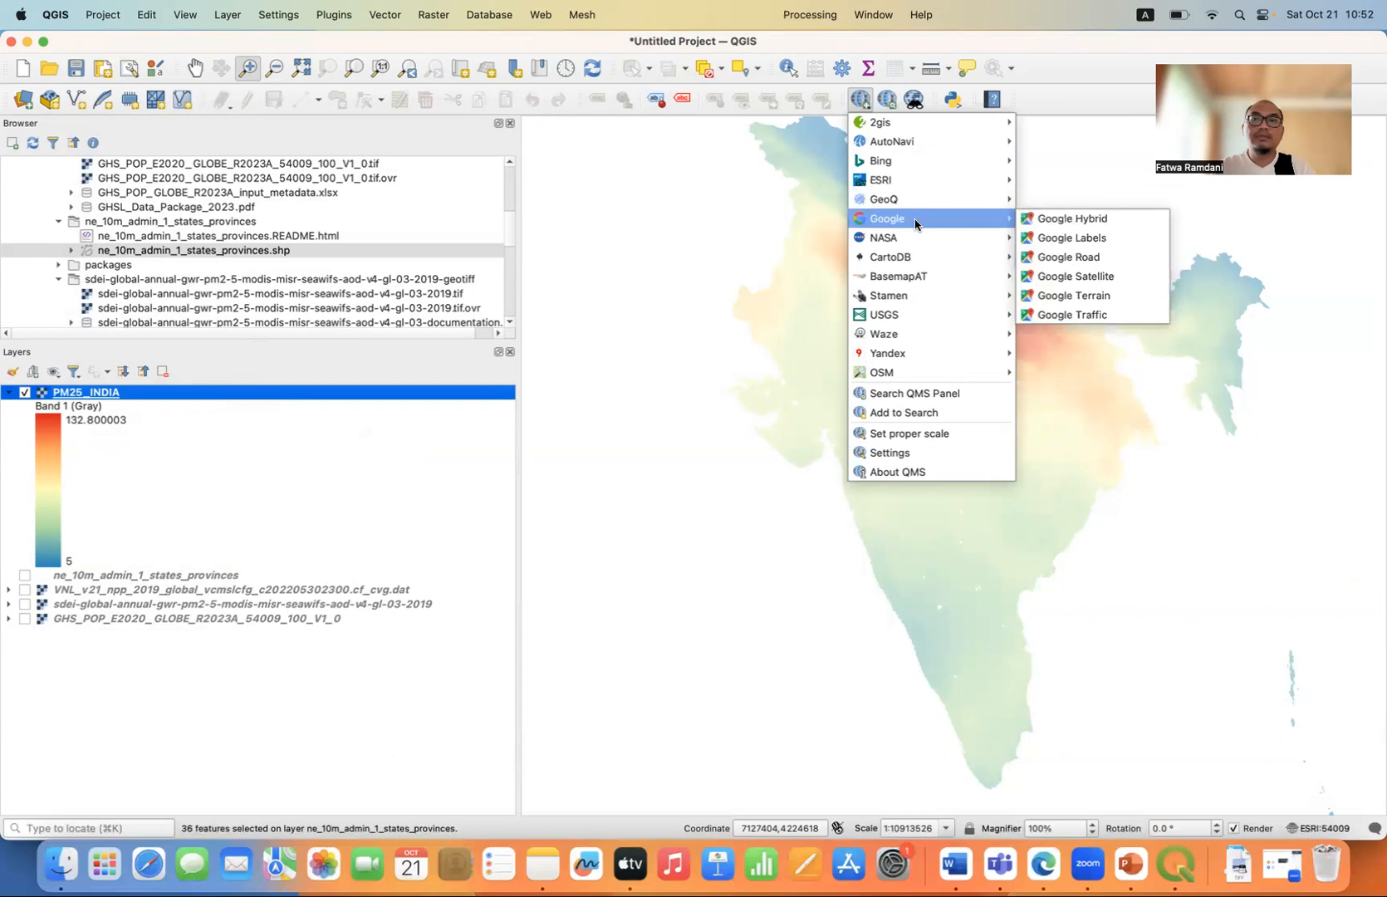
{"action": "left_click", "coordinate": [1072, 257]}
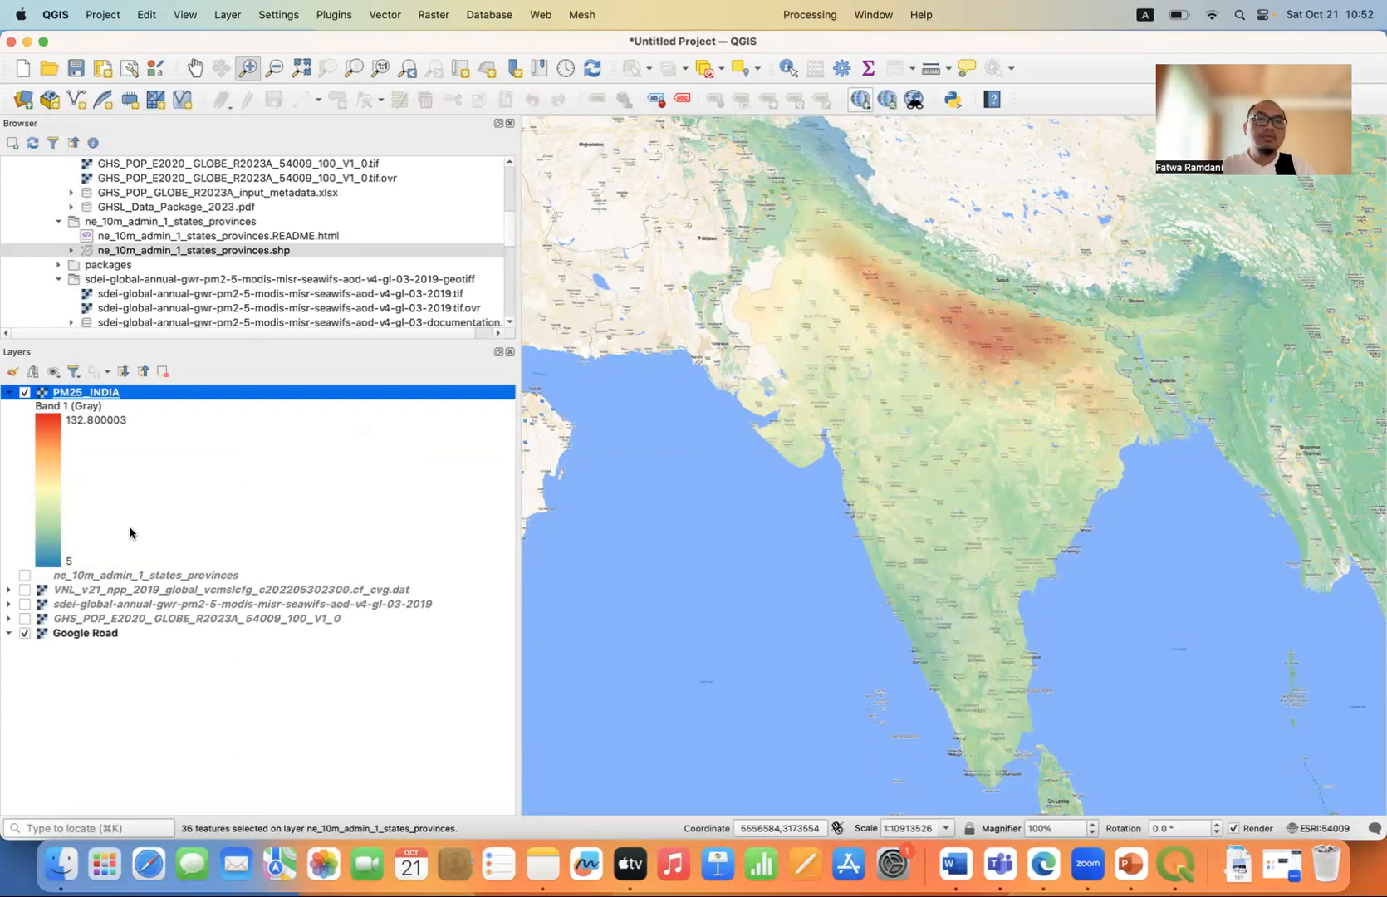
View the VNL_v21 and GHS_POP population rasters beneath PM25_INDIA, and hide both layers again.
{"action": "left_click", "coordinate": [25, 590]}
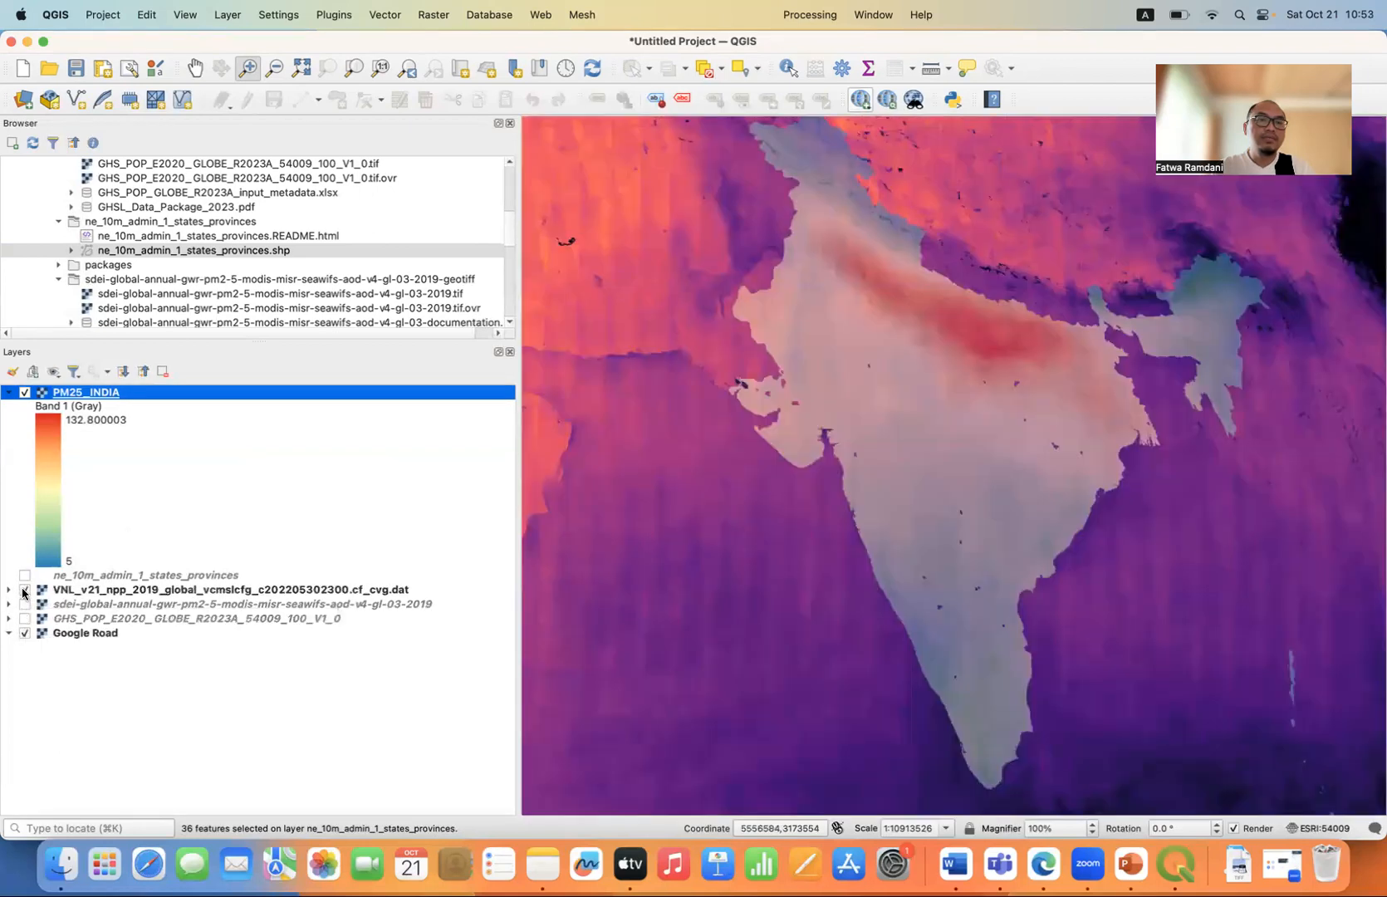
{"action": "left_click", "coordinate": [25, 619]}
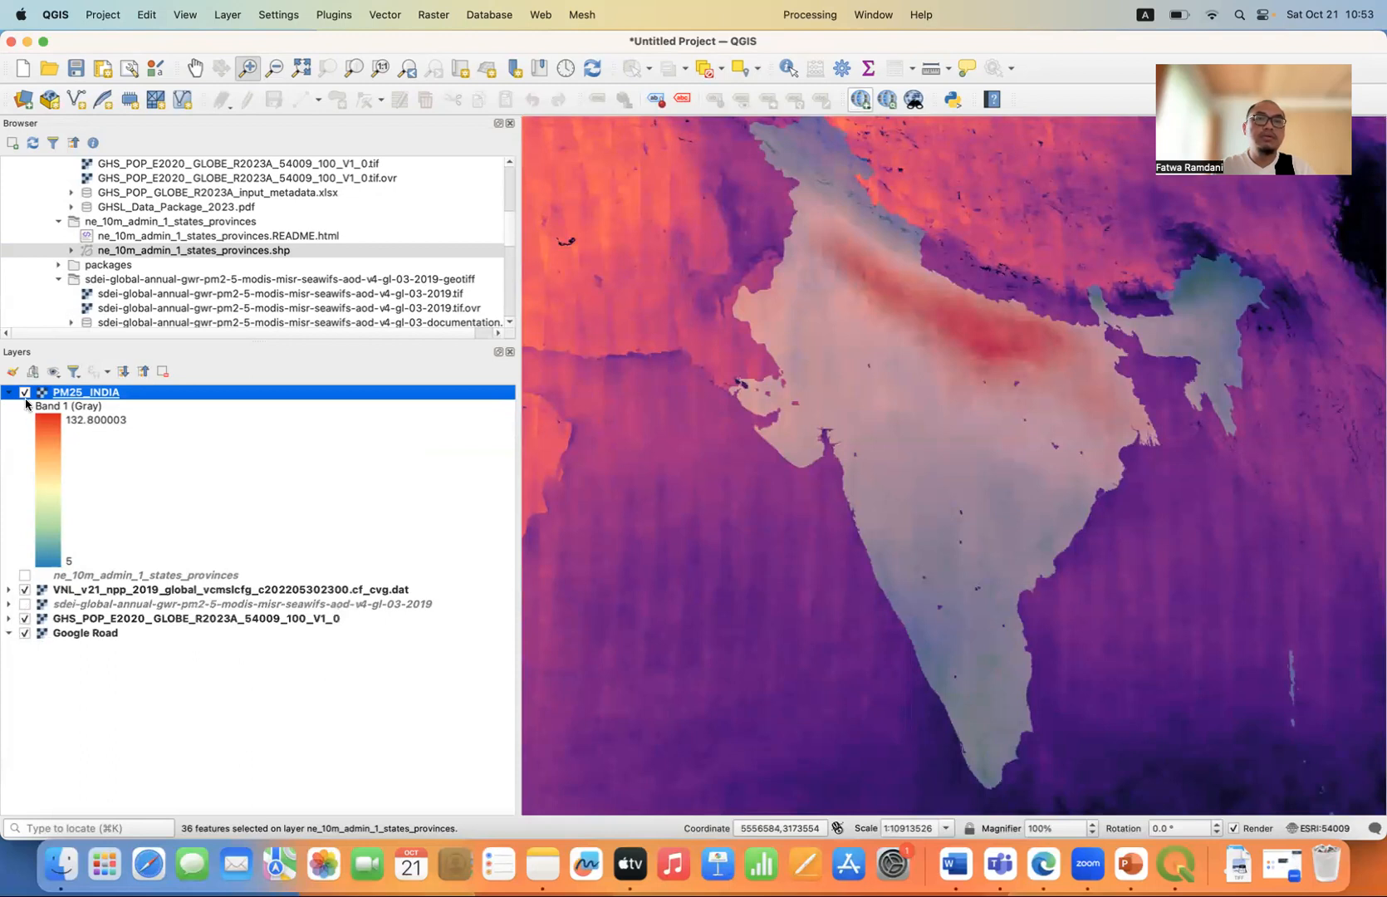
{"action": "left_click", "coordinate": [25, 590]}
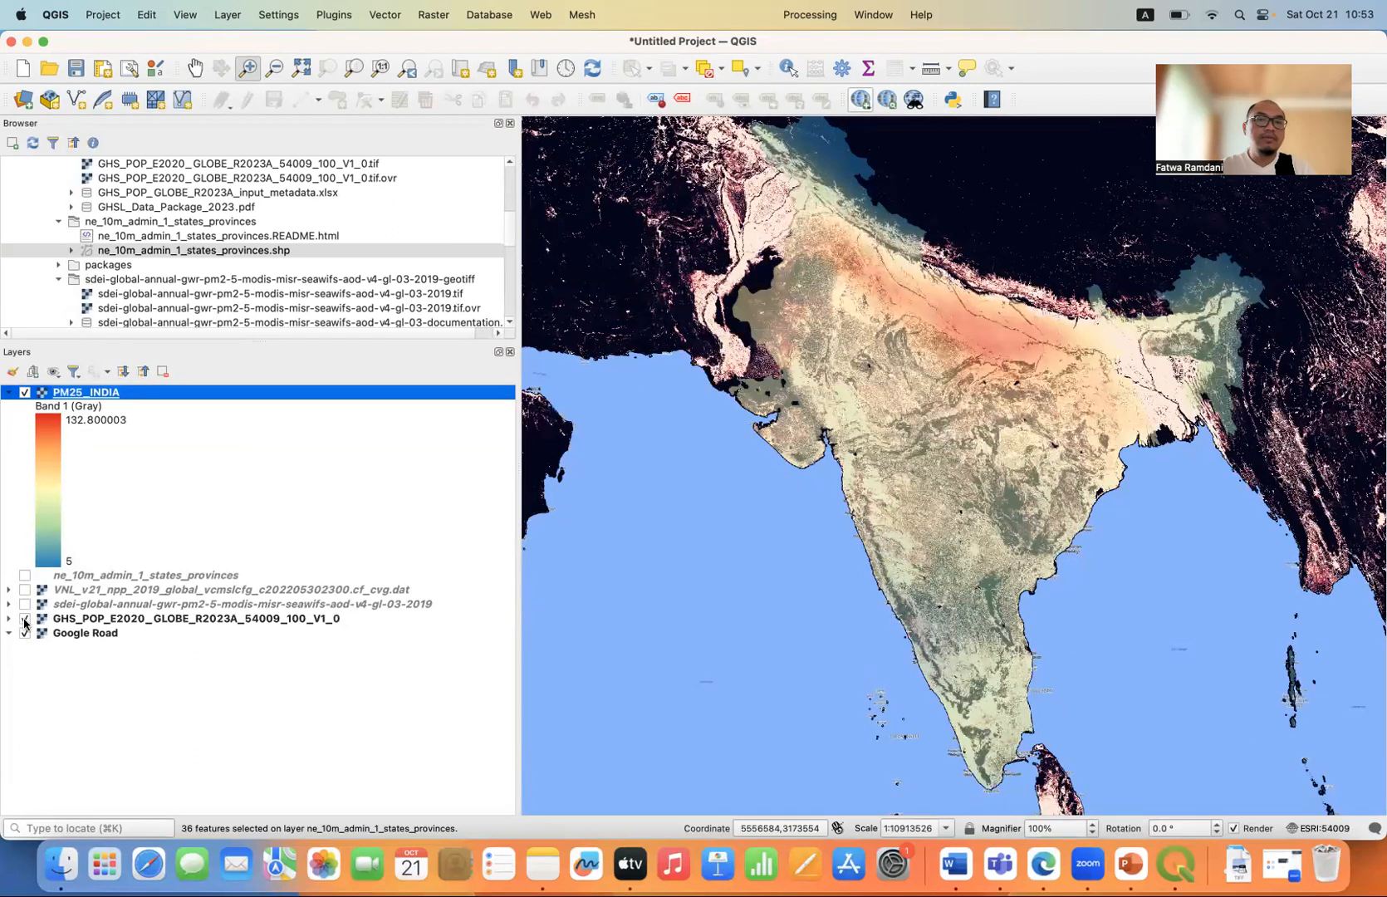
{"action": "left_click", "coordinate": [25, 619]}
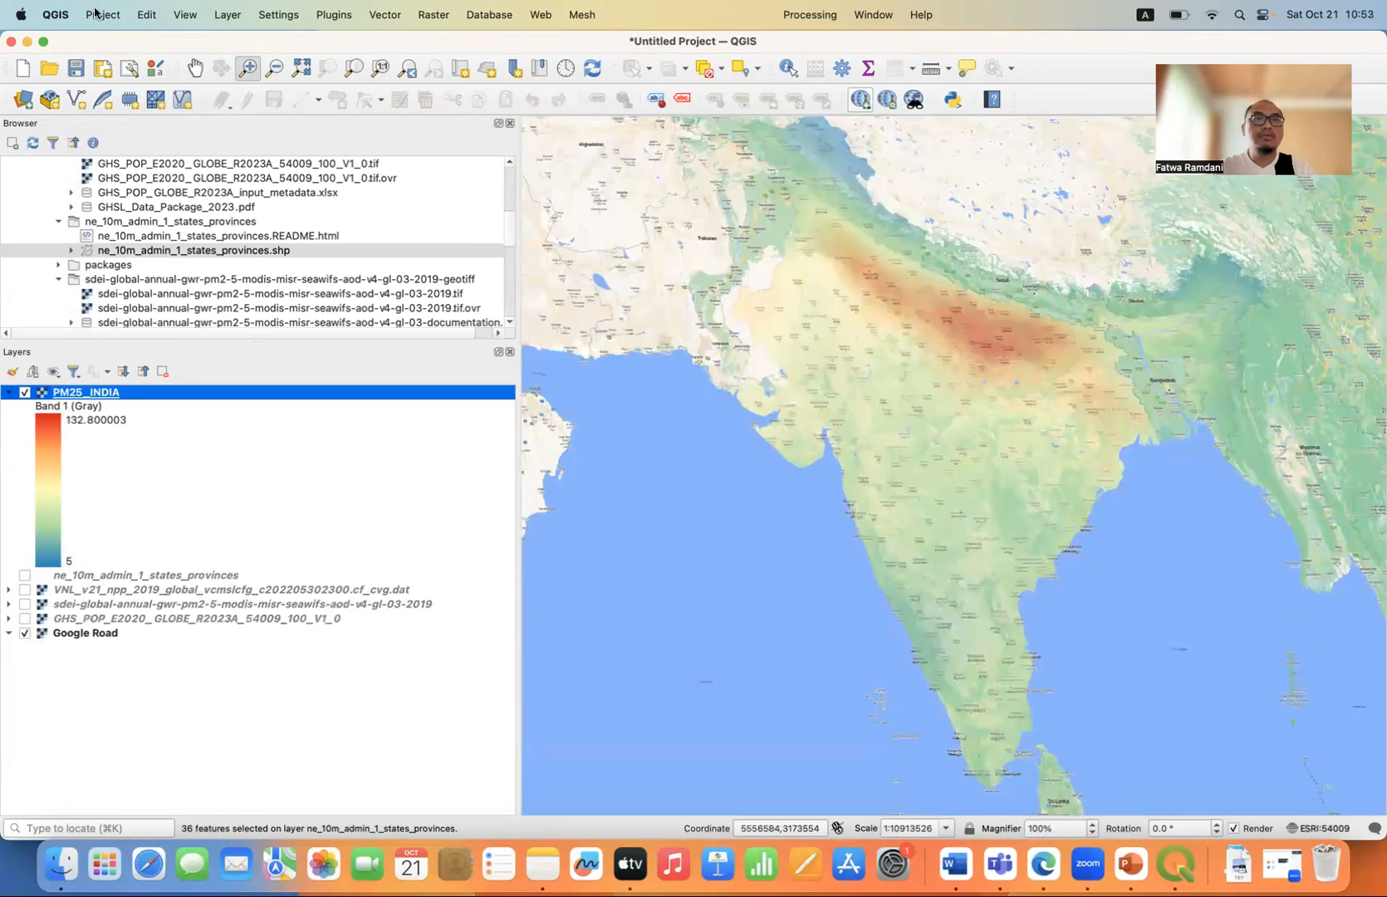
{"action": "left_click", "coordinate": [98, 14]}
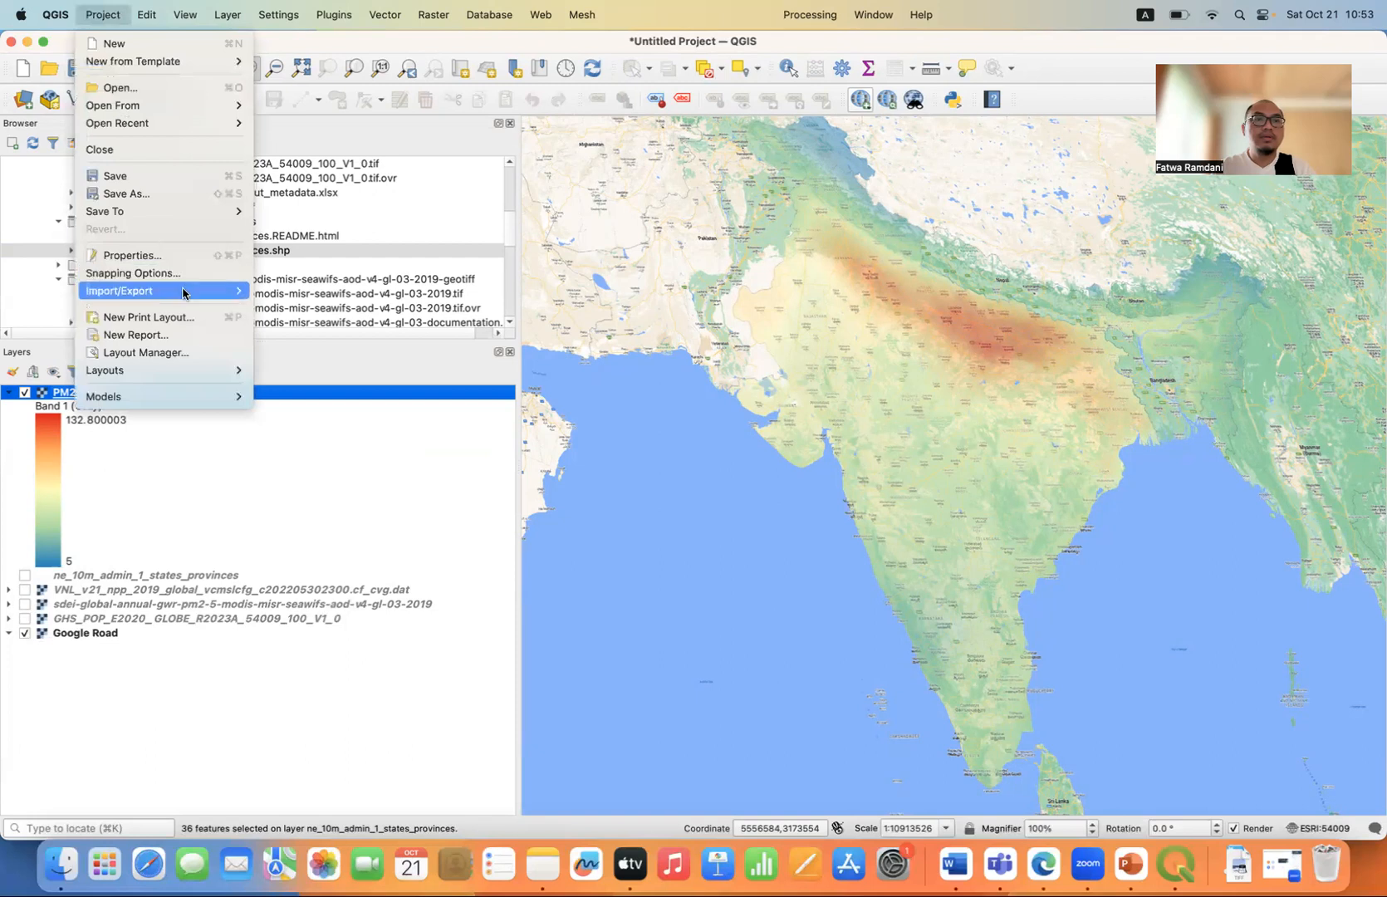
{"action": "mouse_move", "coordinate": [182, 292]}
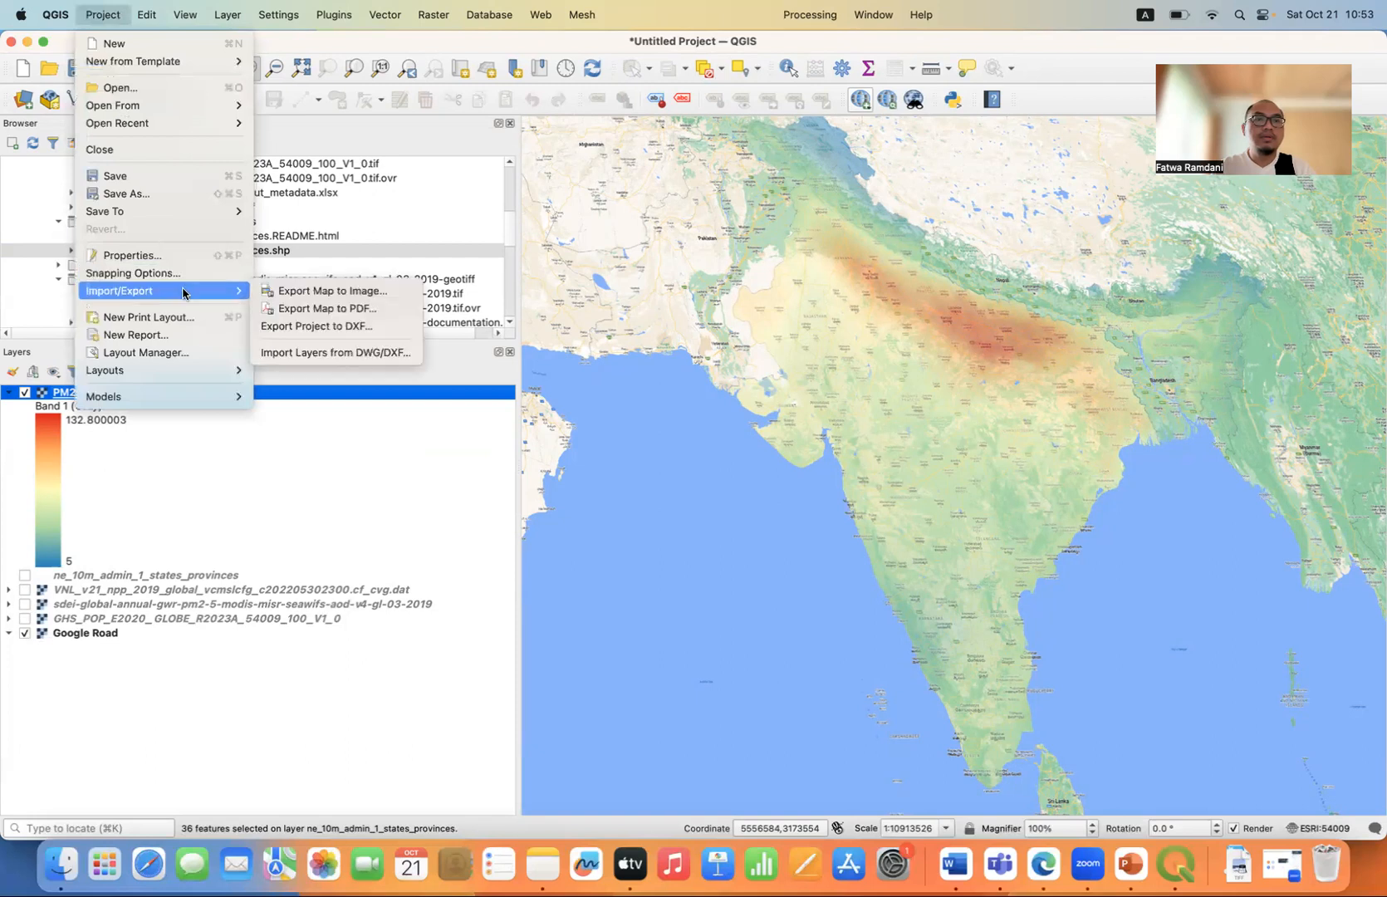
{"action": "left_click", "coordinate": [316, 291]}
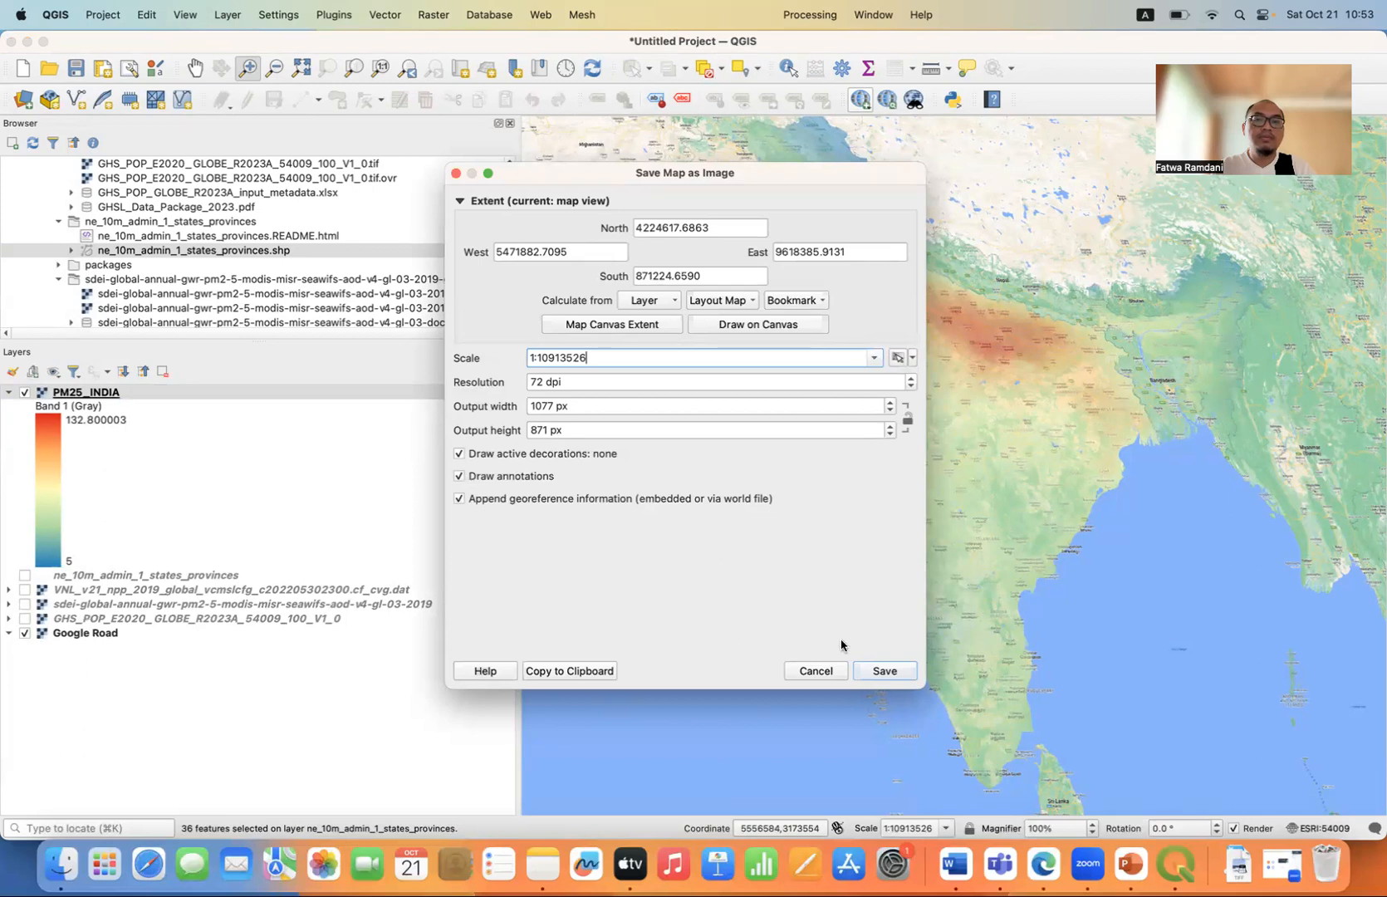
{"action": "left_click", "coordinate": [816, 672]}
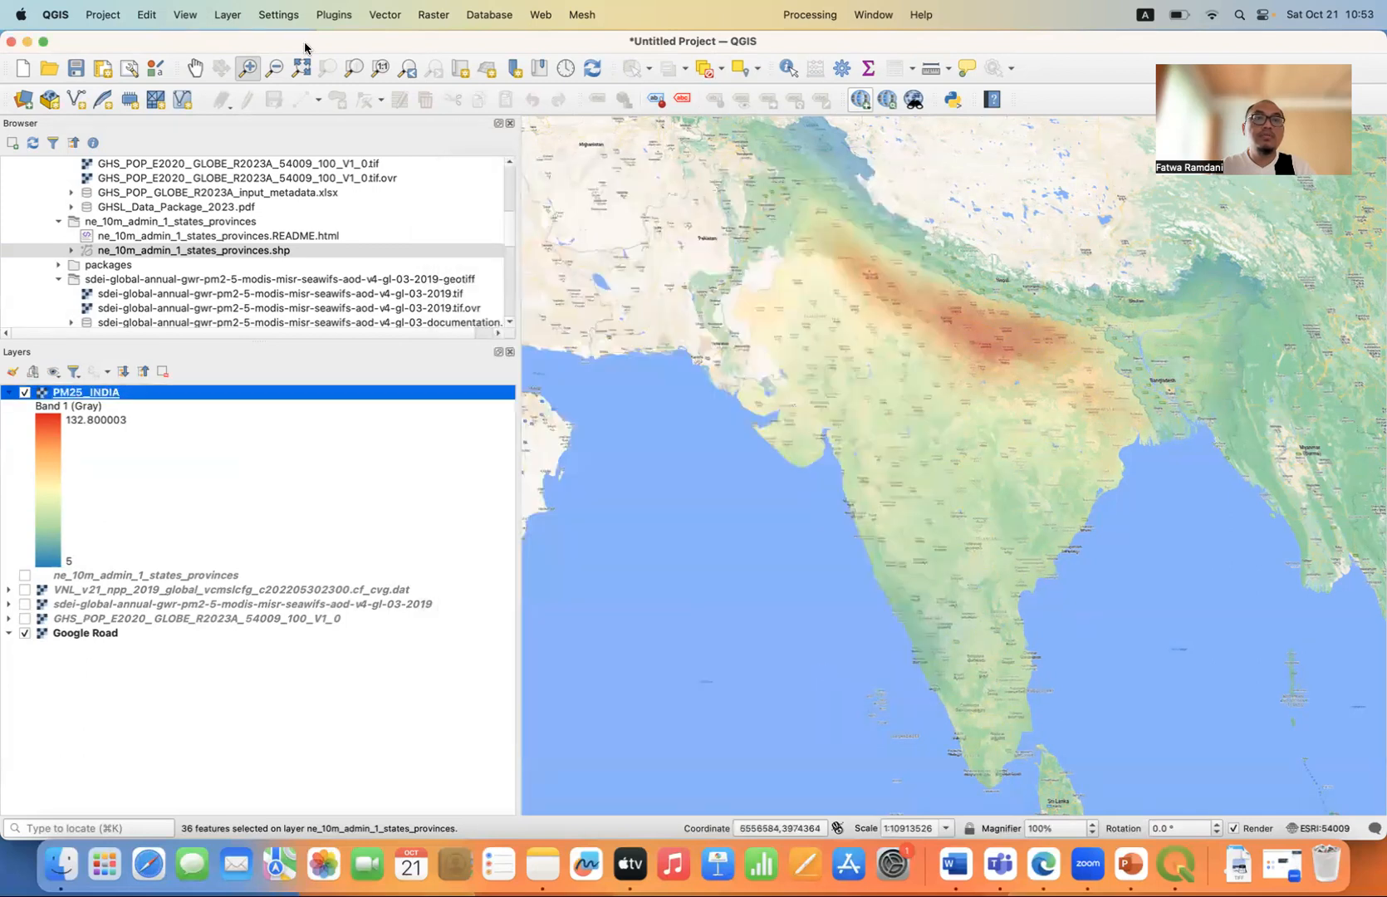
Enable a title label decoration on the map with the text "PM2.5 MAP OF INDIA FOR YEAR 2019".
{"action": "left_click", "coordinate": [184, 16]}
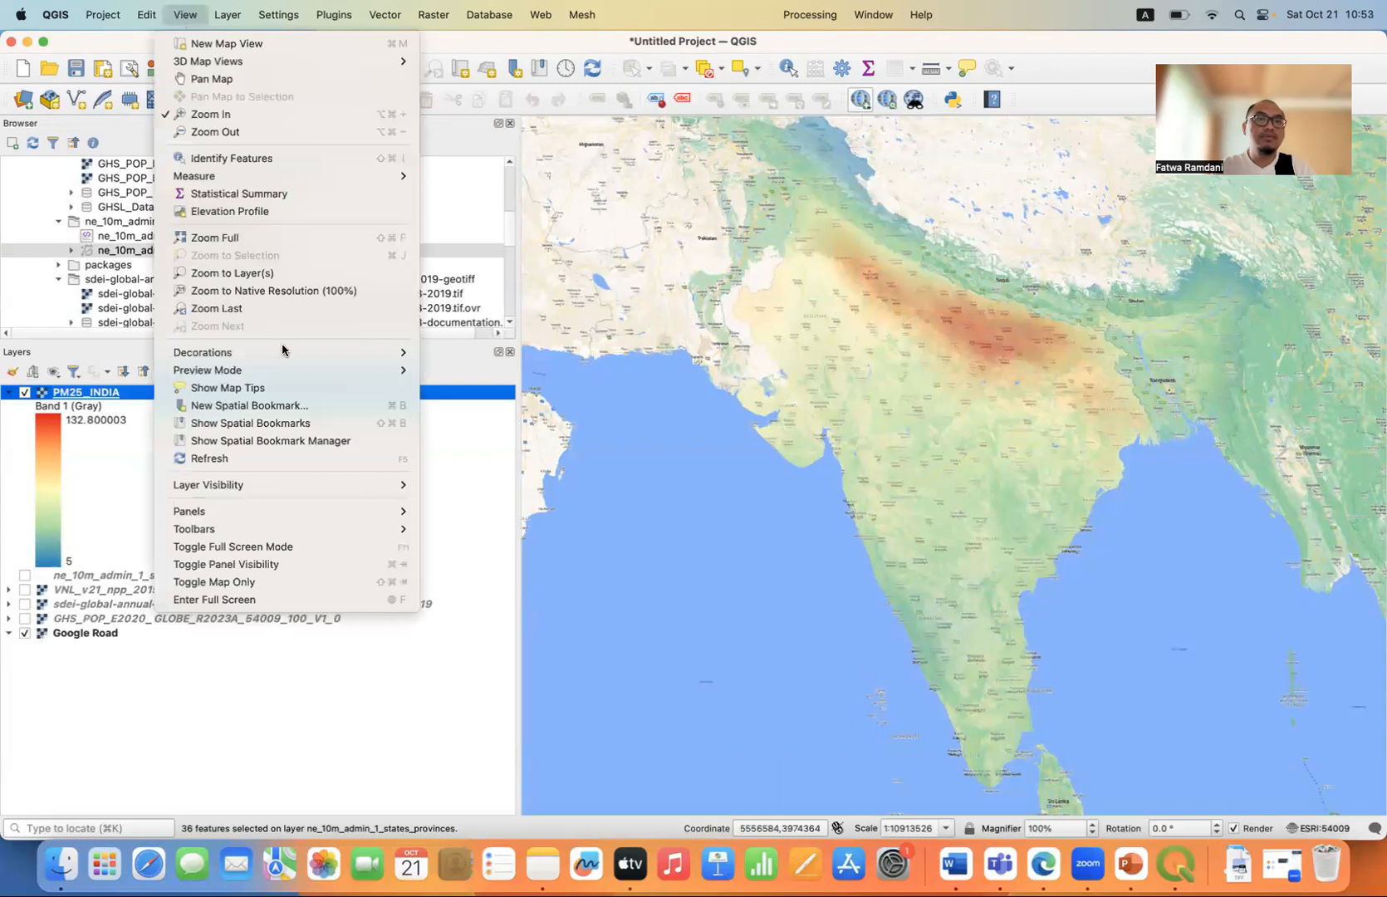
{"action": "mouse_move", "coordinate": [374, 354]}
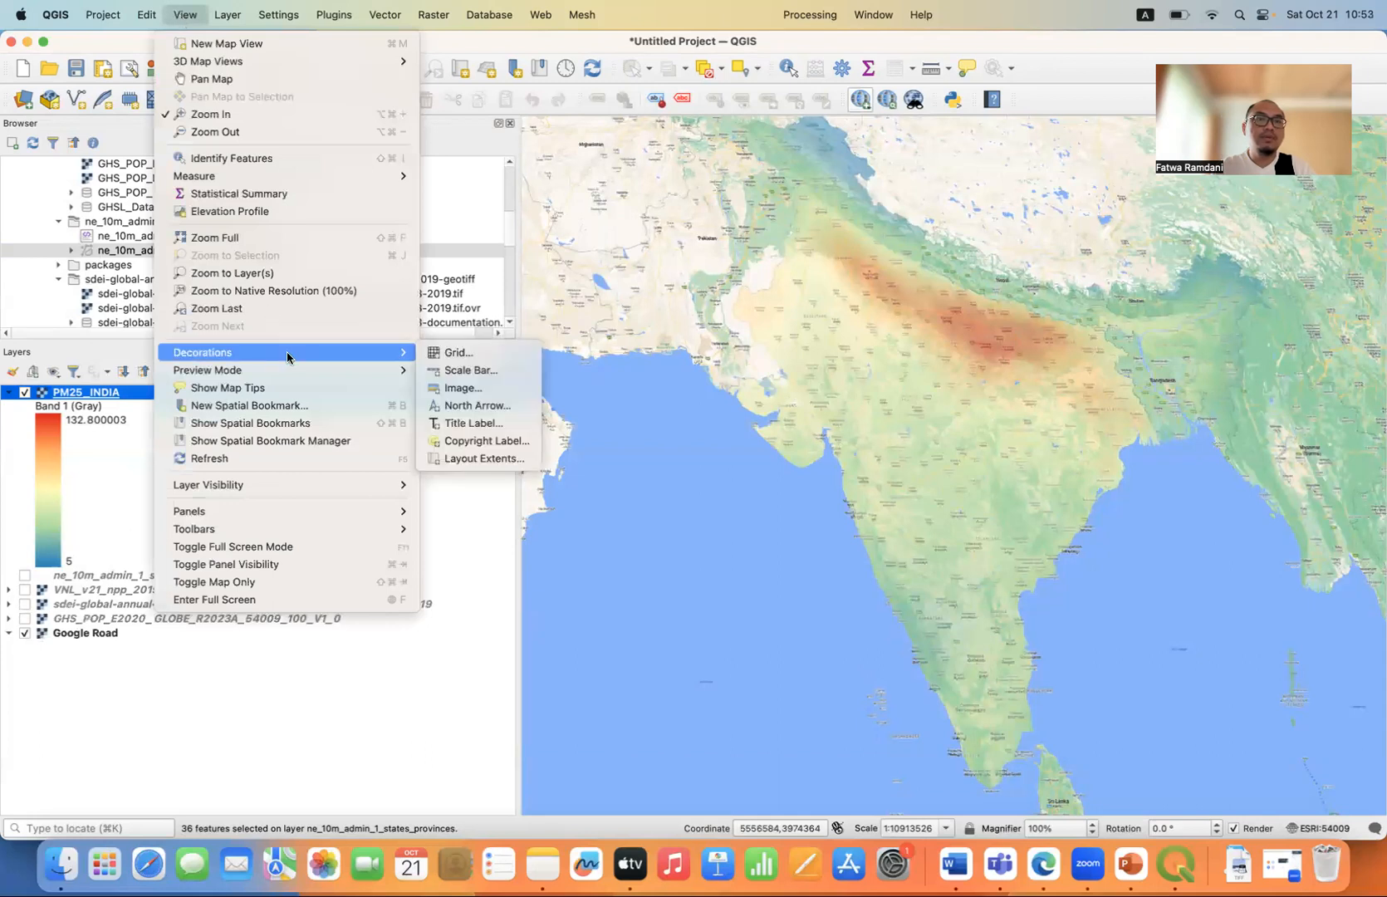
{"action": "left_click", "coordinate": [474, 423]}
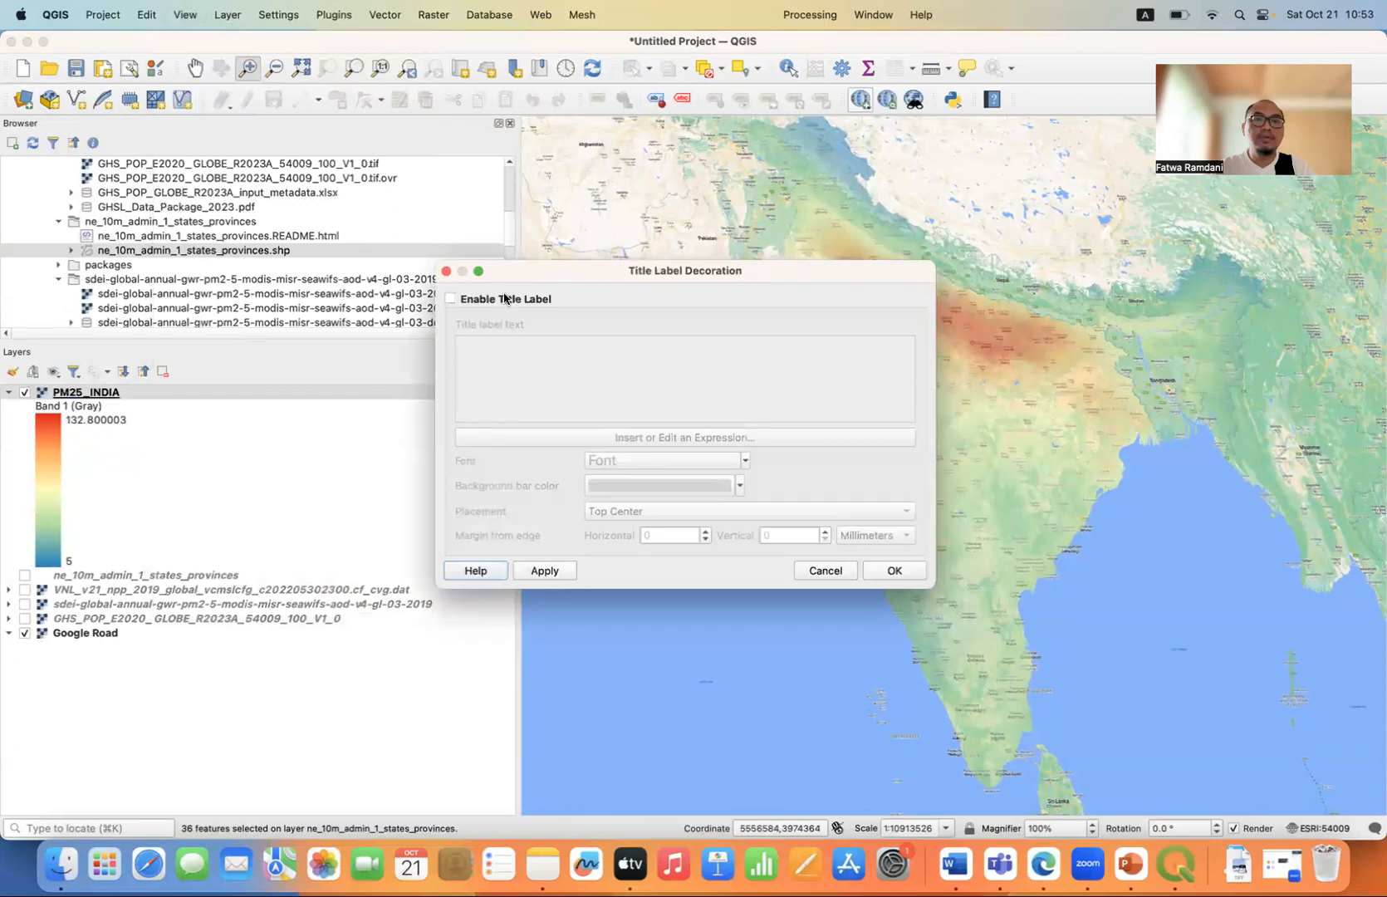
{"action": "left_click", "coordinate": [515, 364]}
{"action": "left_click", "coordinate": [515, 364]}
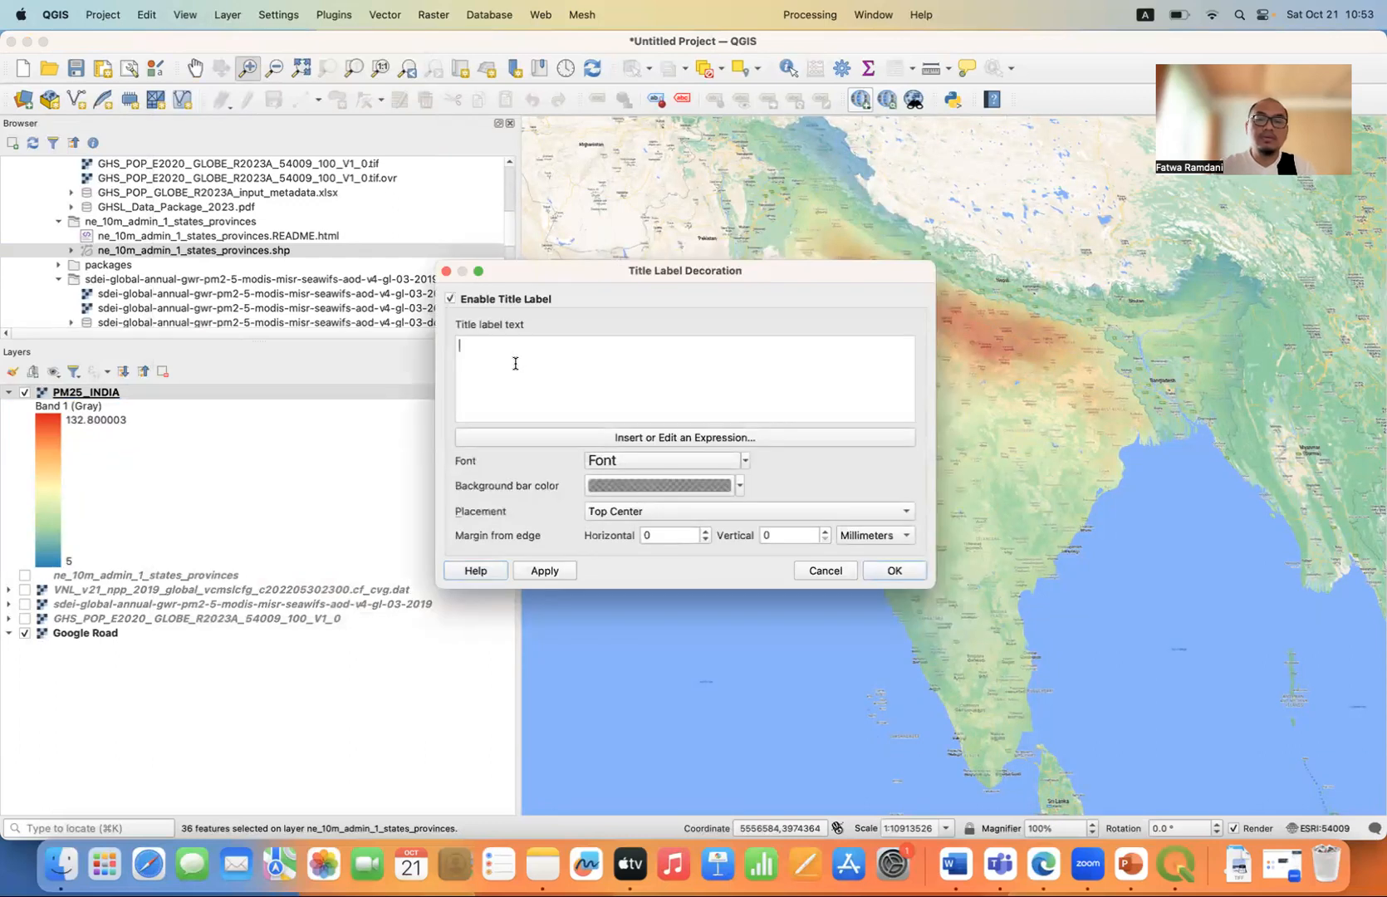
{"action": "type", "text": "PM2"}
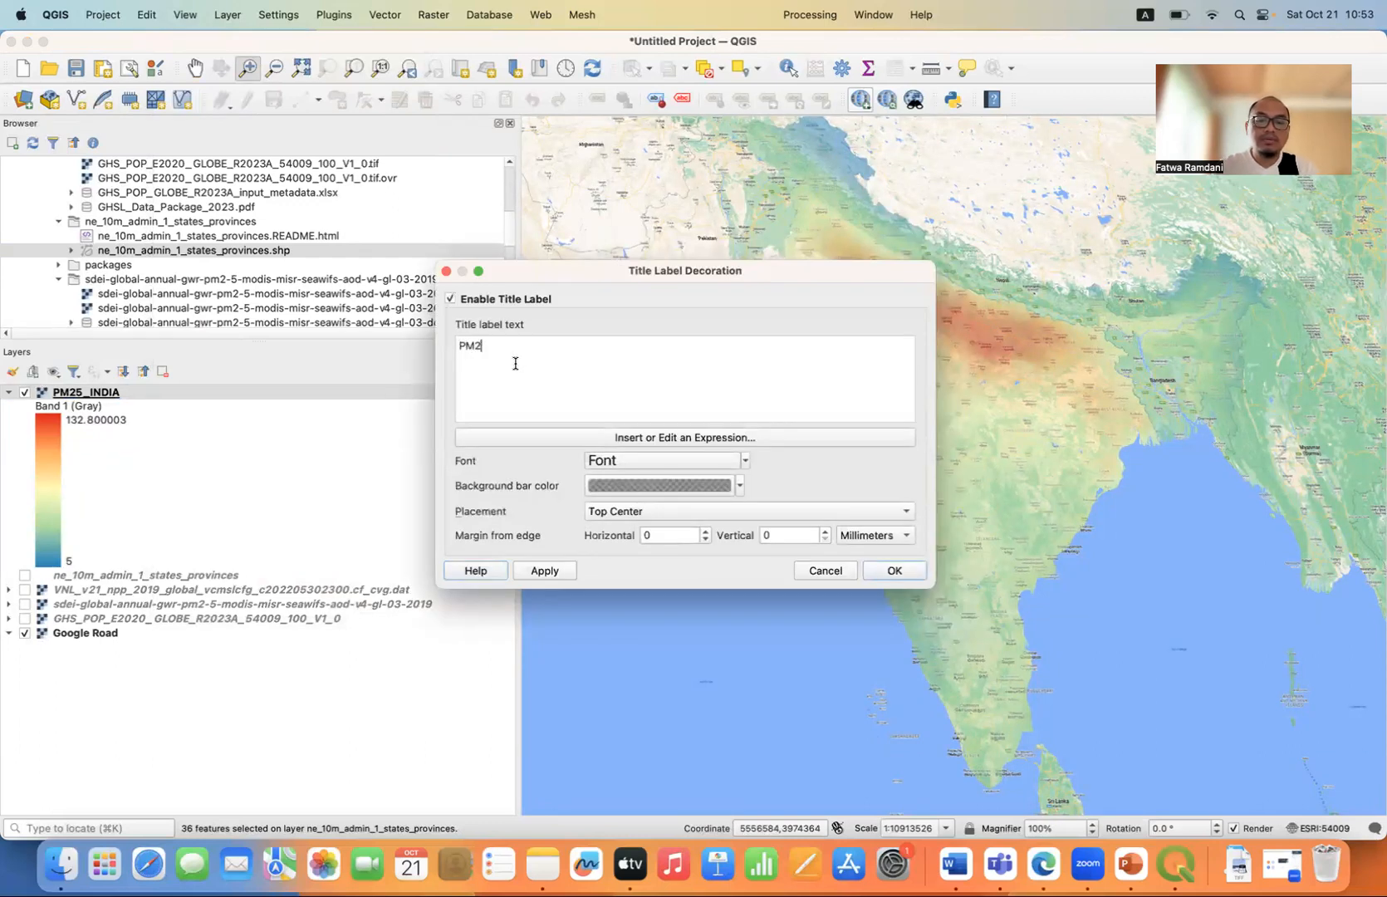
{"action": "type", "text": ".5 MAP OF INDIA"}
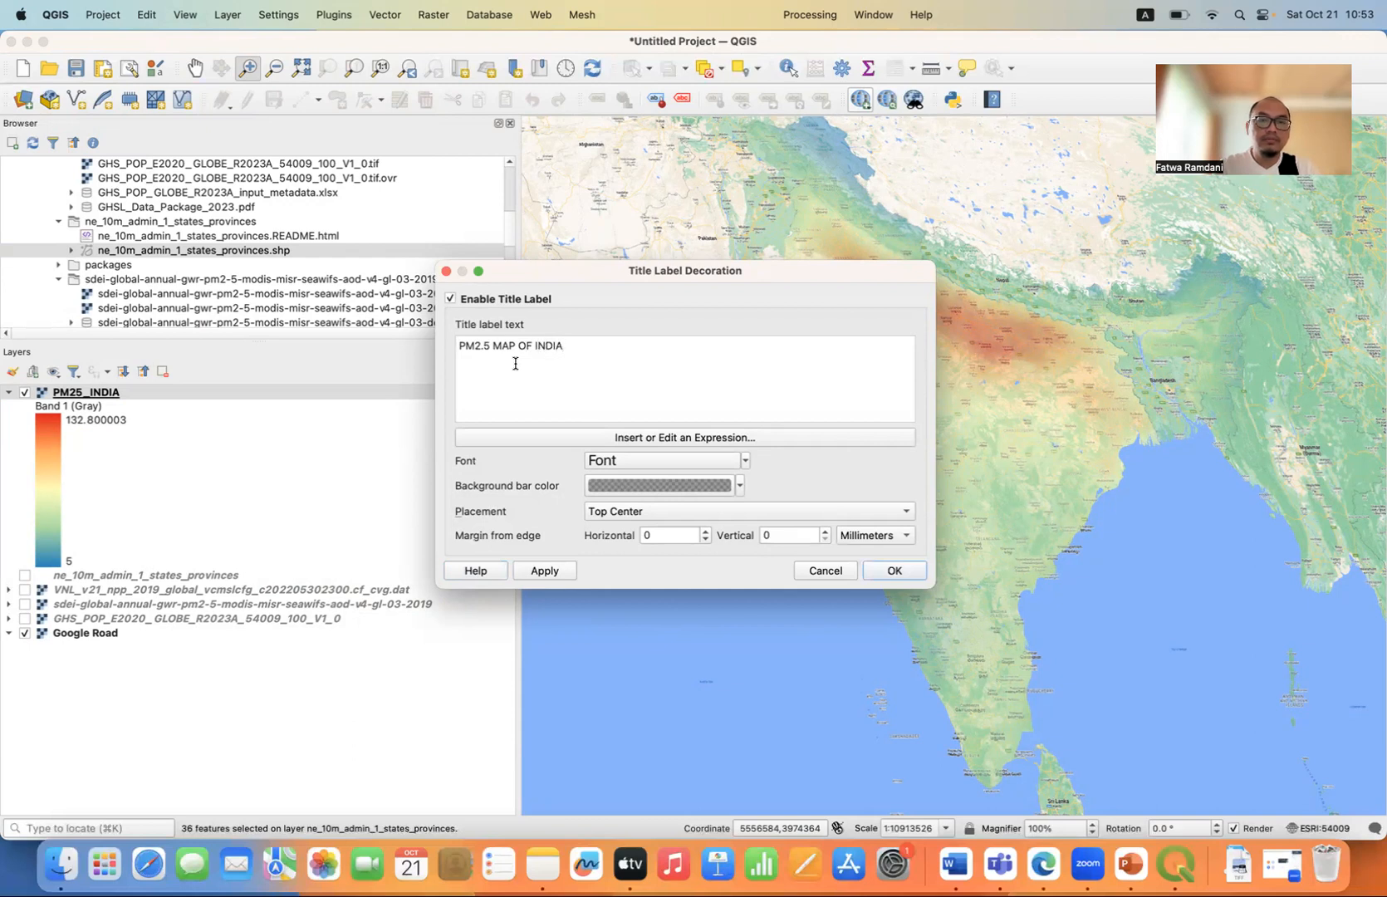
{"action": "type", "text": "YEAR 2019"}
Format the title label in the Phosphate font at size 50 points and apply it to the map.
{"action": "left_click", "coordinate": [644, 461]}
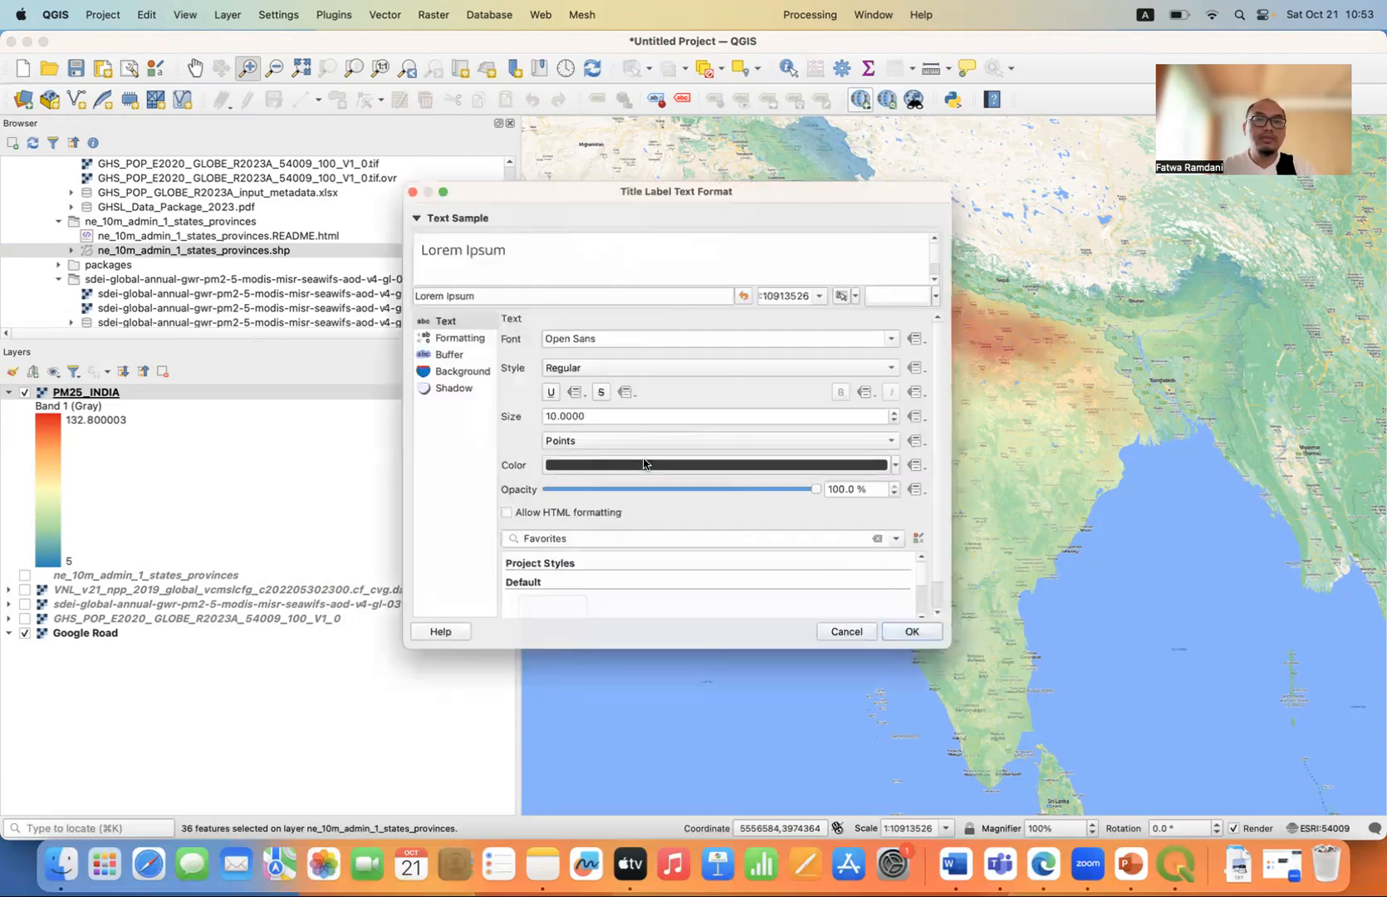
{"action": "left_click_drag", "start_coordinate": [588, 420], "coordinate": [512, 420]}
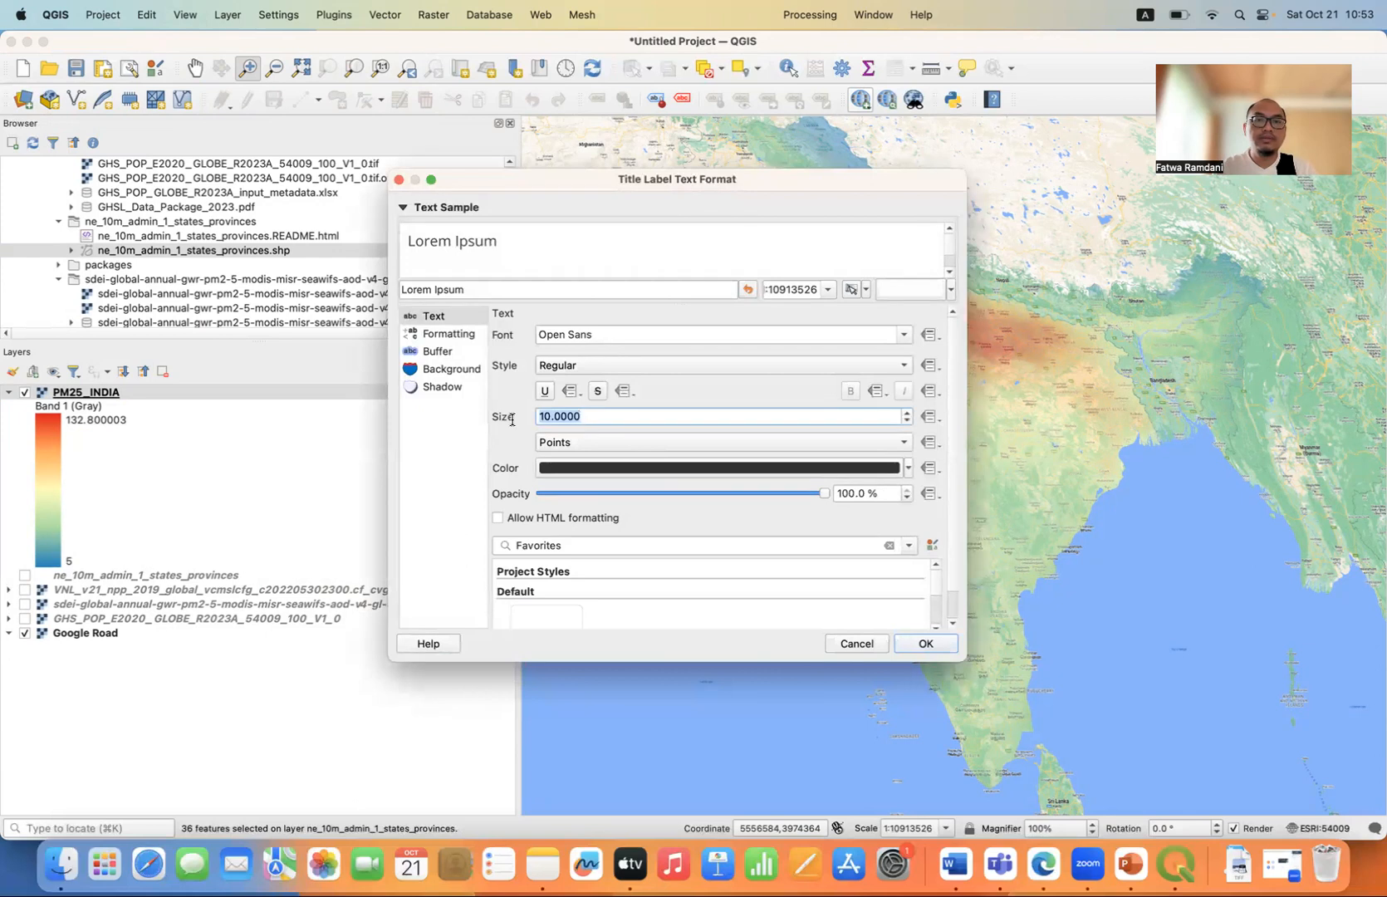
{"action": "type", "text": "50"}
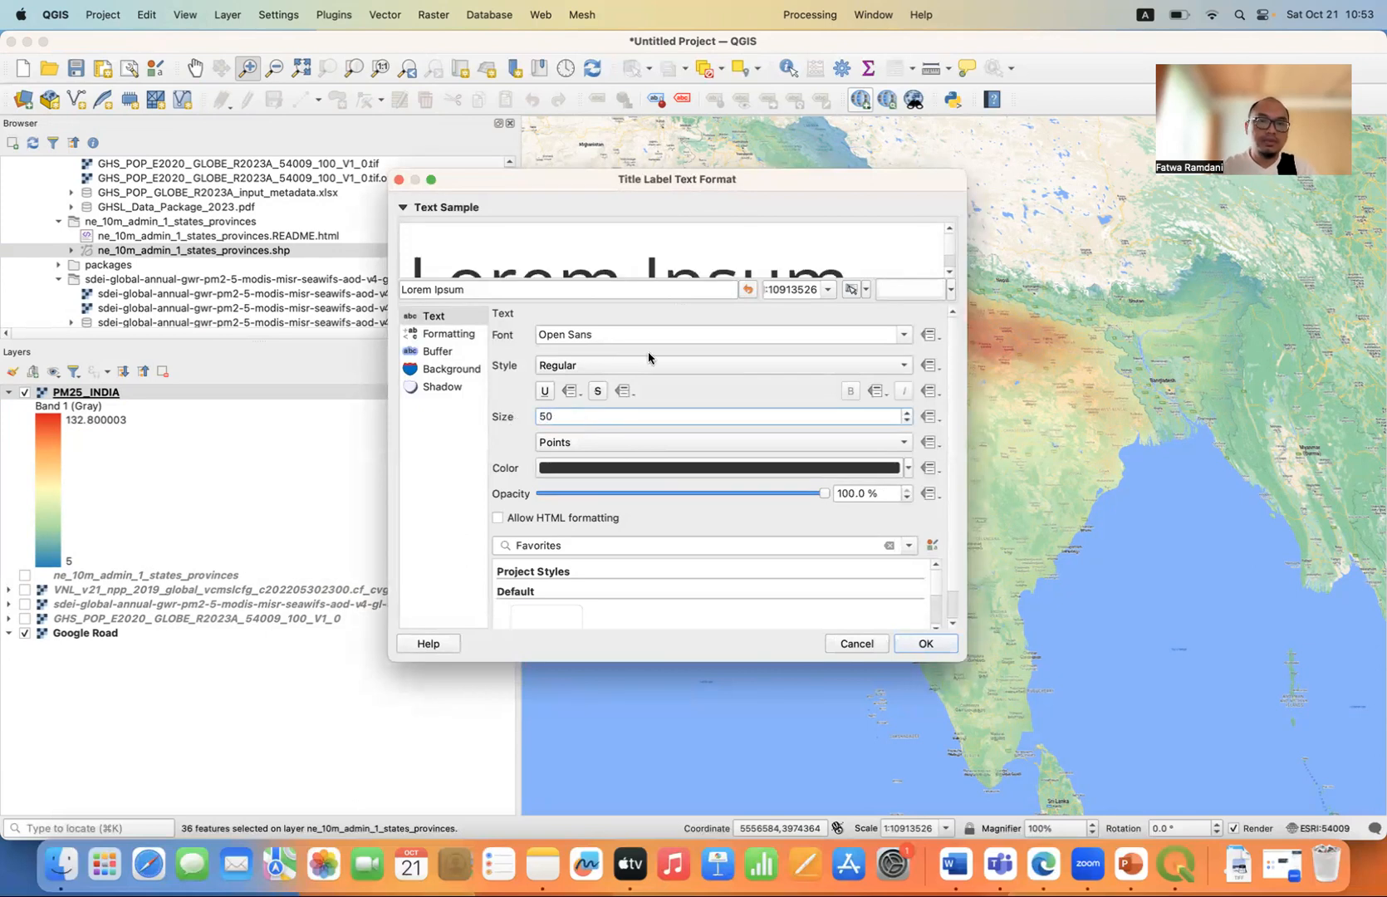
{"action": "left_click", "coordinate": [903, 334]}
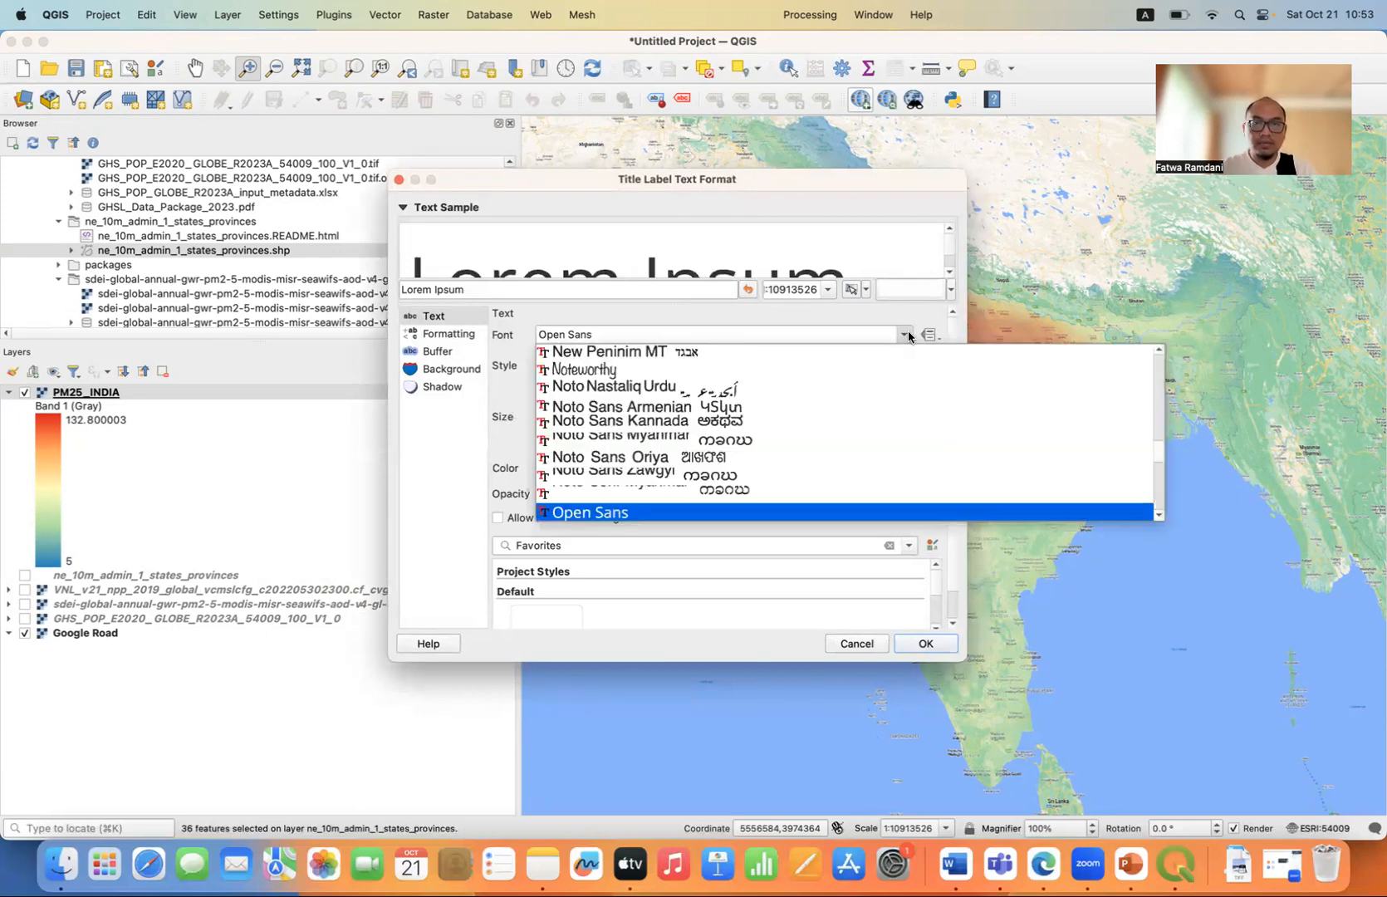
{"action": "scroll", "coordinate": [840, 436], "scroll_direction": "down", "scroll_amount": 2}
{"action": "scroll", "coordinate": [840, 436], "scroll_direction": "down", "scroll_amount": 5}
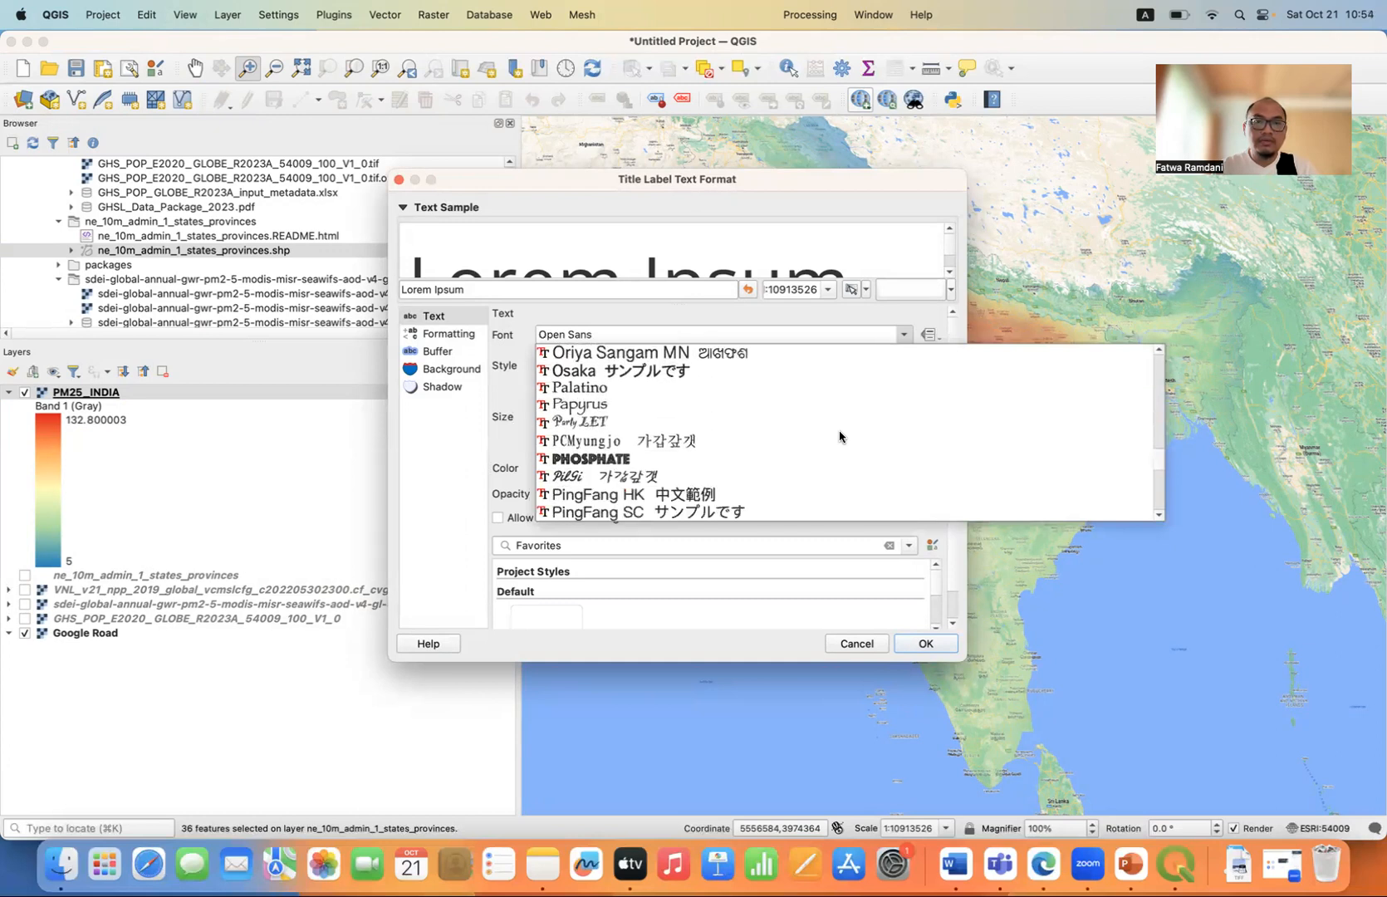
{"action": "left_click", "coordinate": [639, 462]}
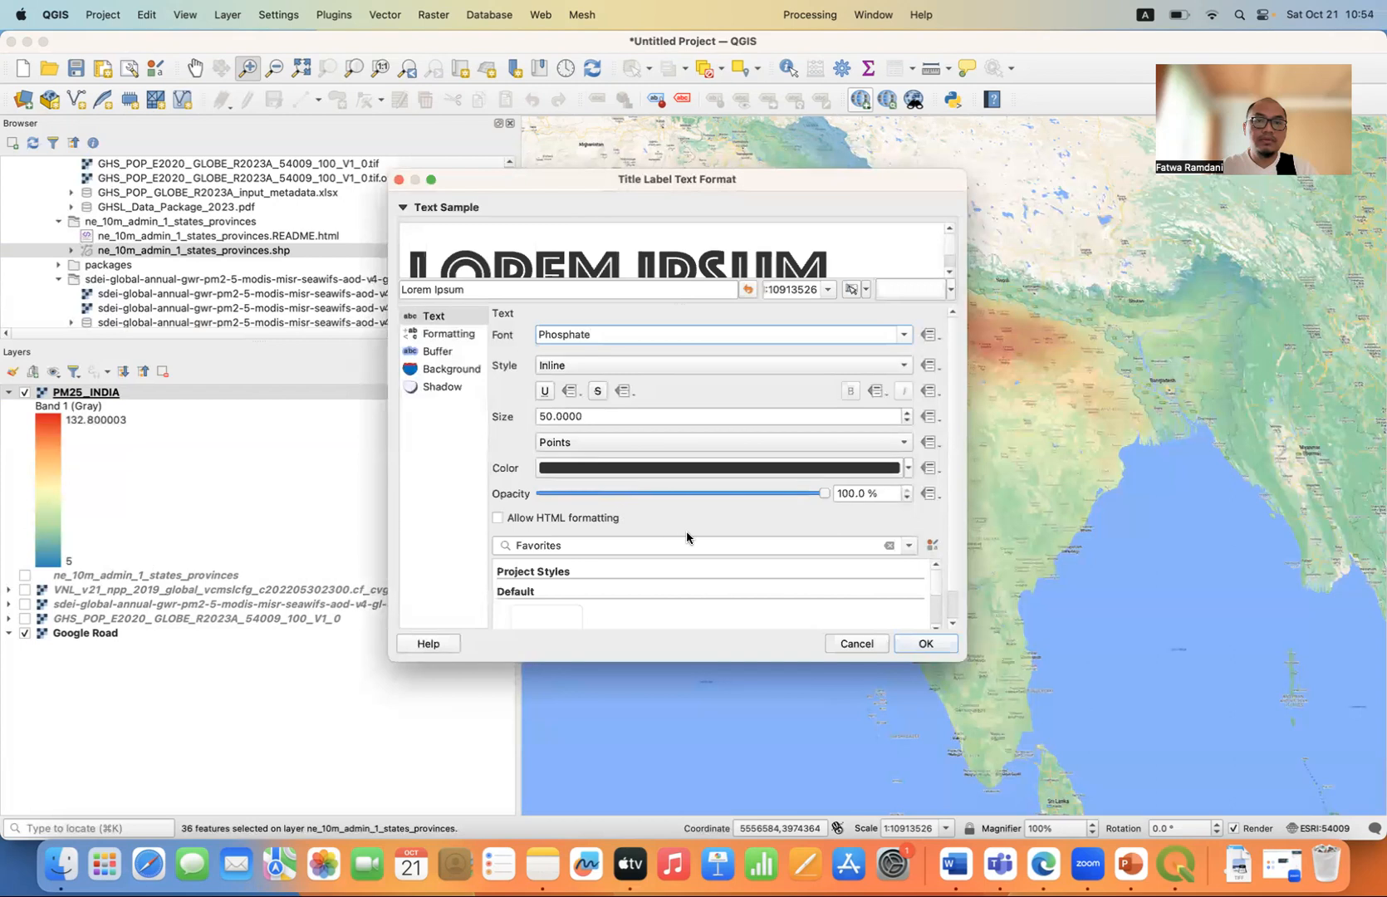
{"action": "left_click", "coordinate": [926, 644]}
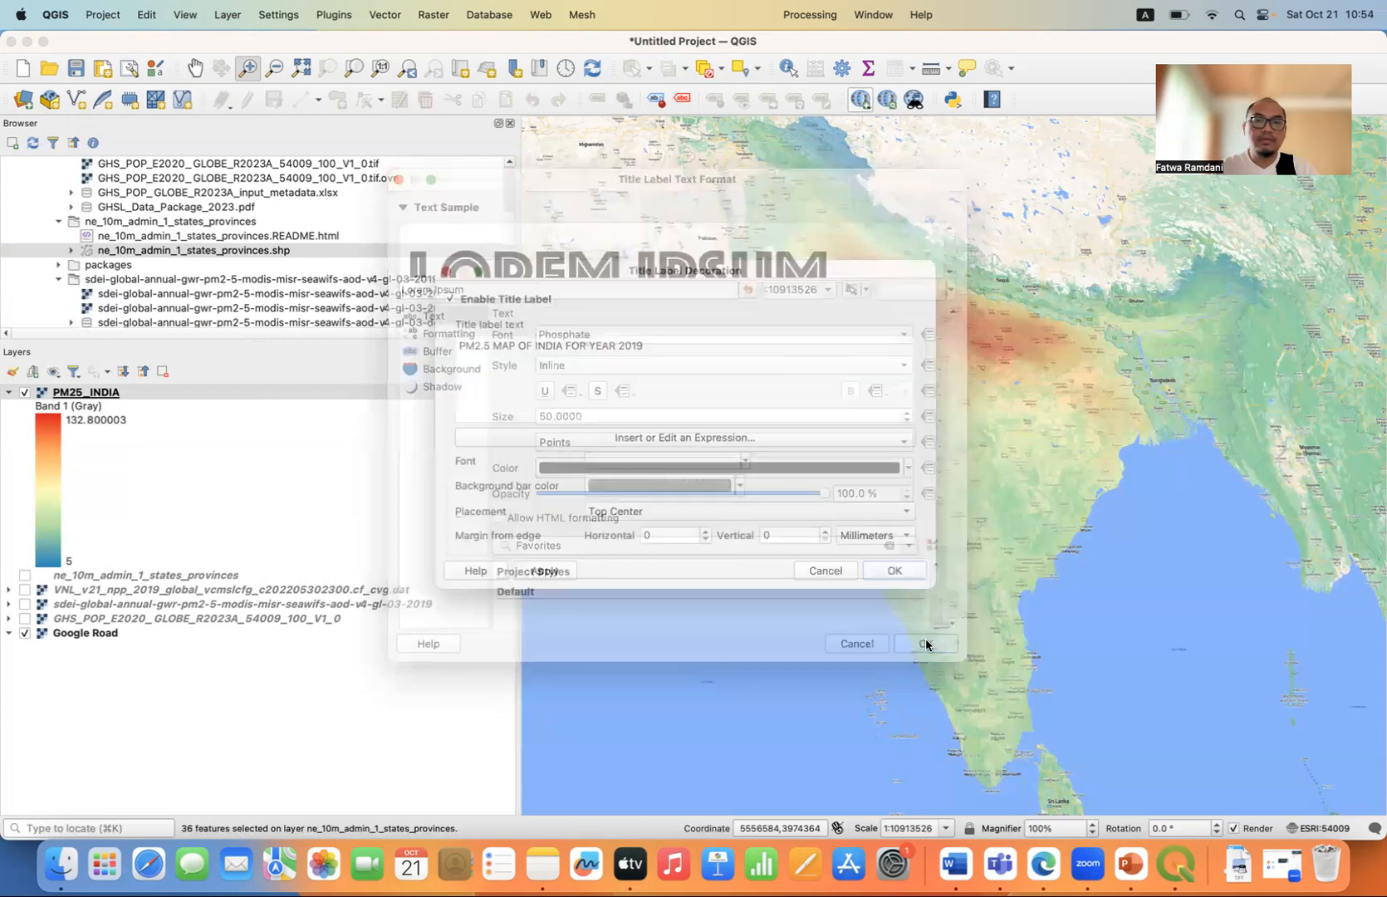
{"action": "left_click", "coordinate": [556, 572]}
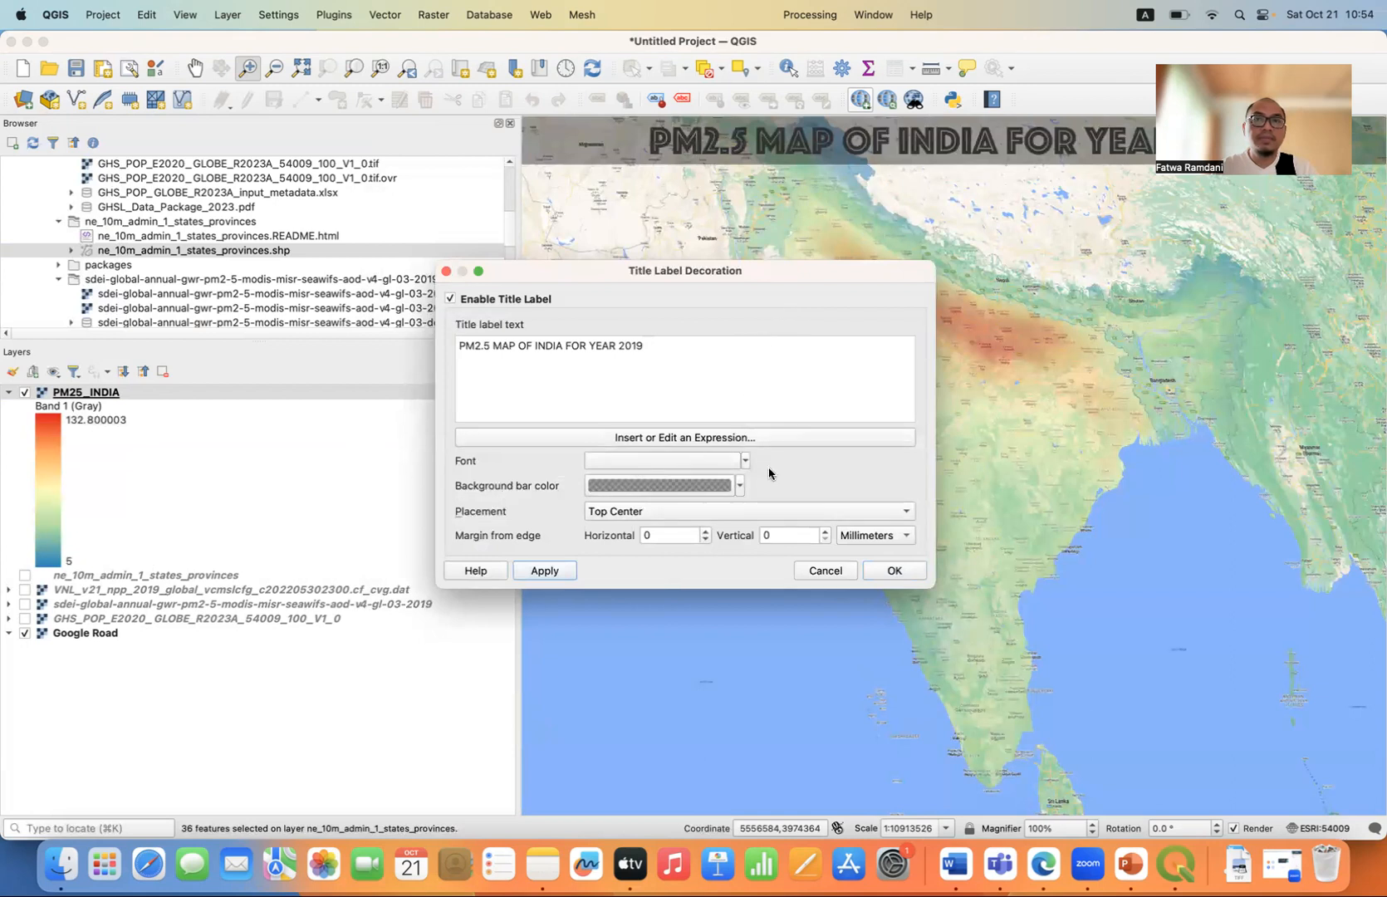
Make the title label's background bar color almost fully transparent, apply it and close the title label settings.
{"action": "left_click", "coordinate": [741, 486]}
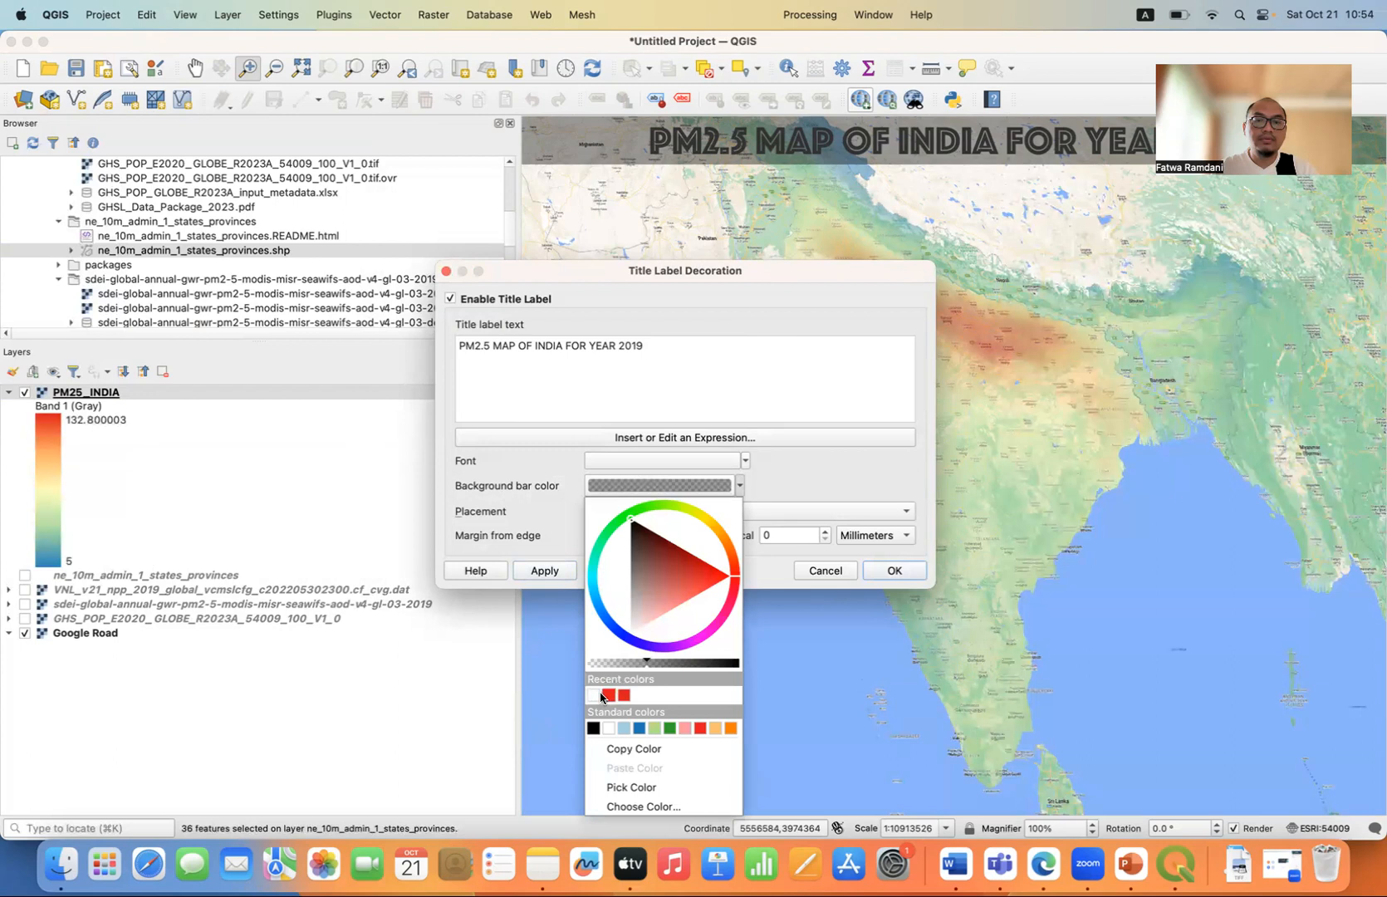
{"action": "mouse_move", "coordinate": [598, 700]}
{"action": "left_click", "coordinate": [661, 663]}
{"action": "mouse_move", "coordinate": [660, 665]}
{"action": "left_mouse_down"}
{"action": "mouse_move", "coordinate": [697, 667]}
{"action": "mouse_move", "coordinate": [595, 673]}
{"action": "left_mouse_up"}
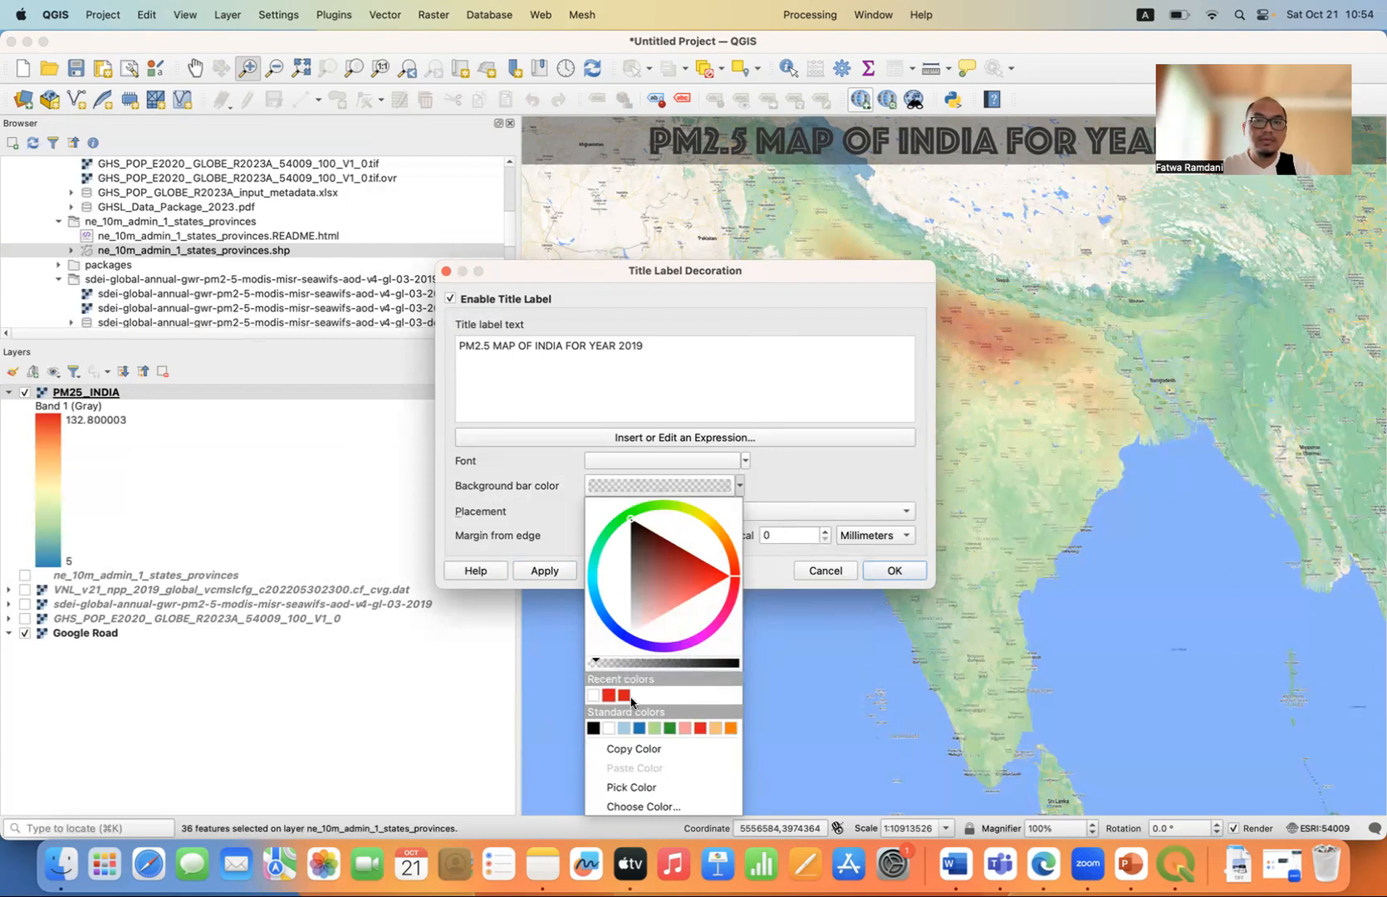
{"action": "left_click", "coordinate": [556, 572]}
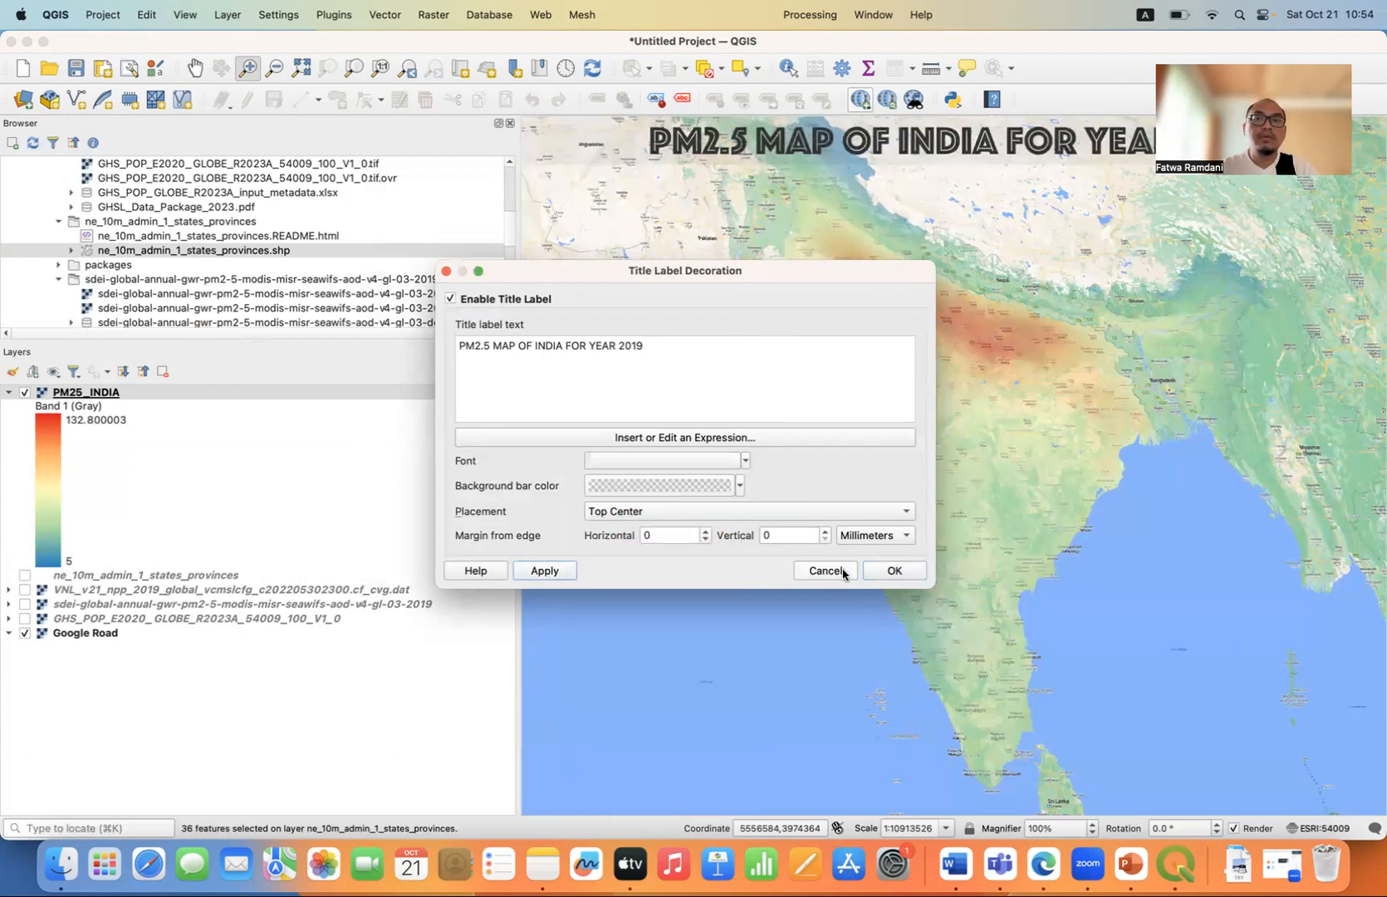
{"action": "left_click", "coordinate": [886, 571]}
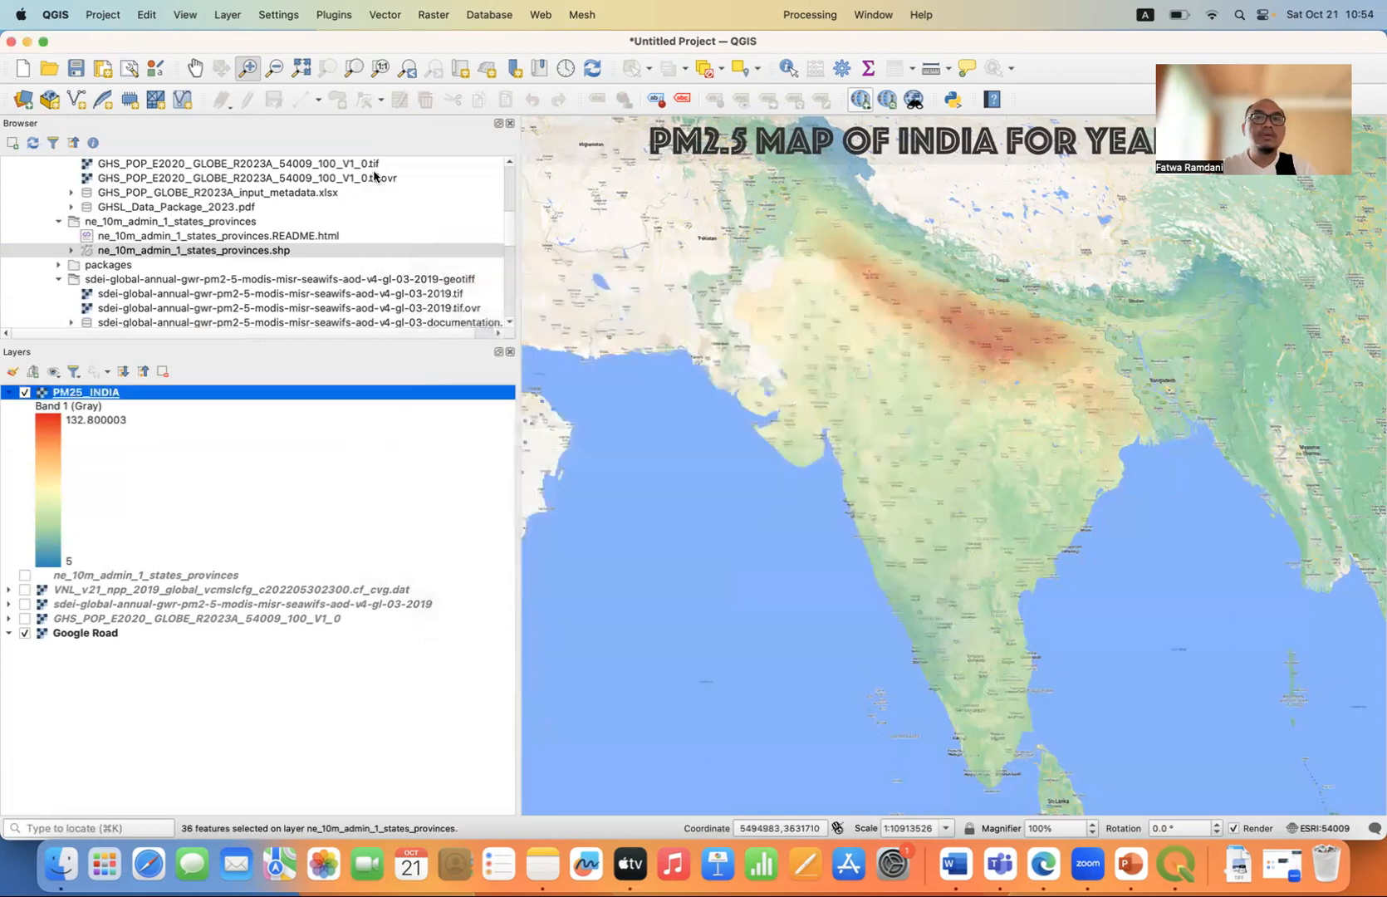
Enable a scale bar decoration on the map with Bottom Right placement and apply it.
{"action": "left_click", "coordinate": [184, 17]}
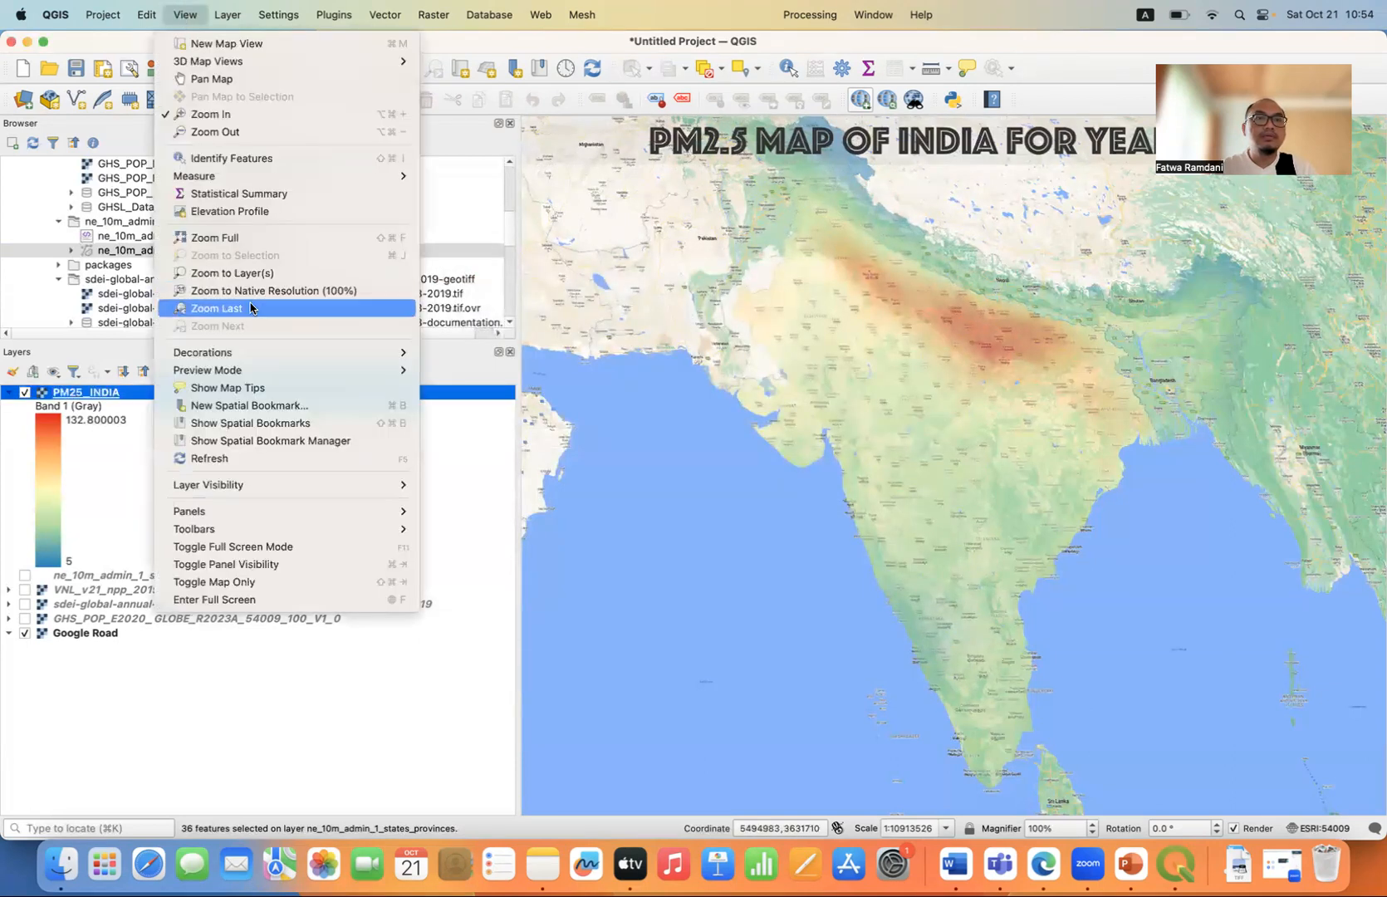
{"action": "mouse_move", "coordinate": [399, 353]}
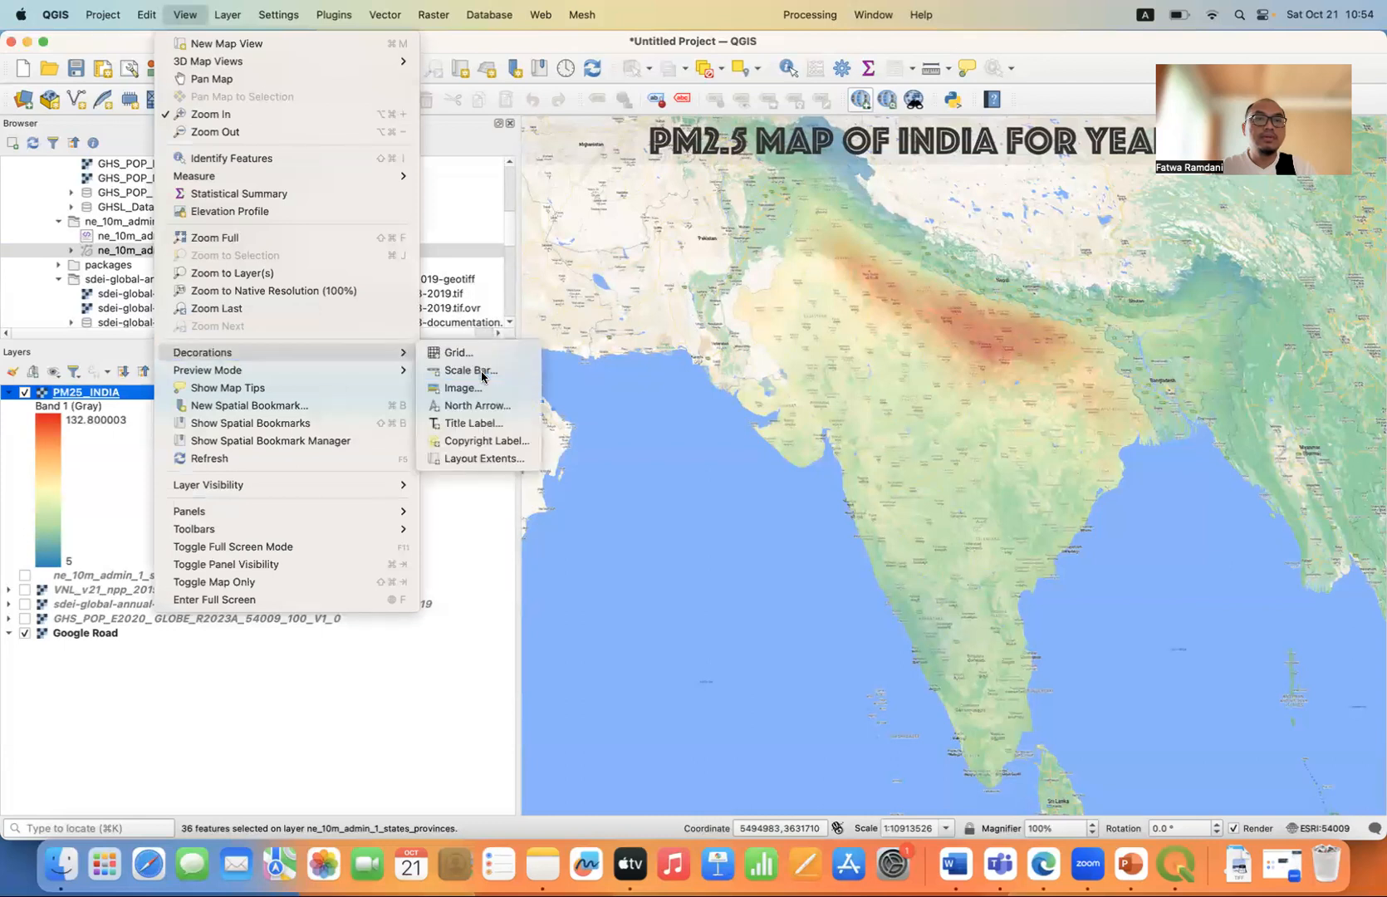
{"action": "left_click", "coordinate": [487, 372]}
{"action": "left_click", "coordinate": [502, 319]}
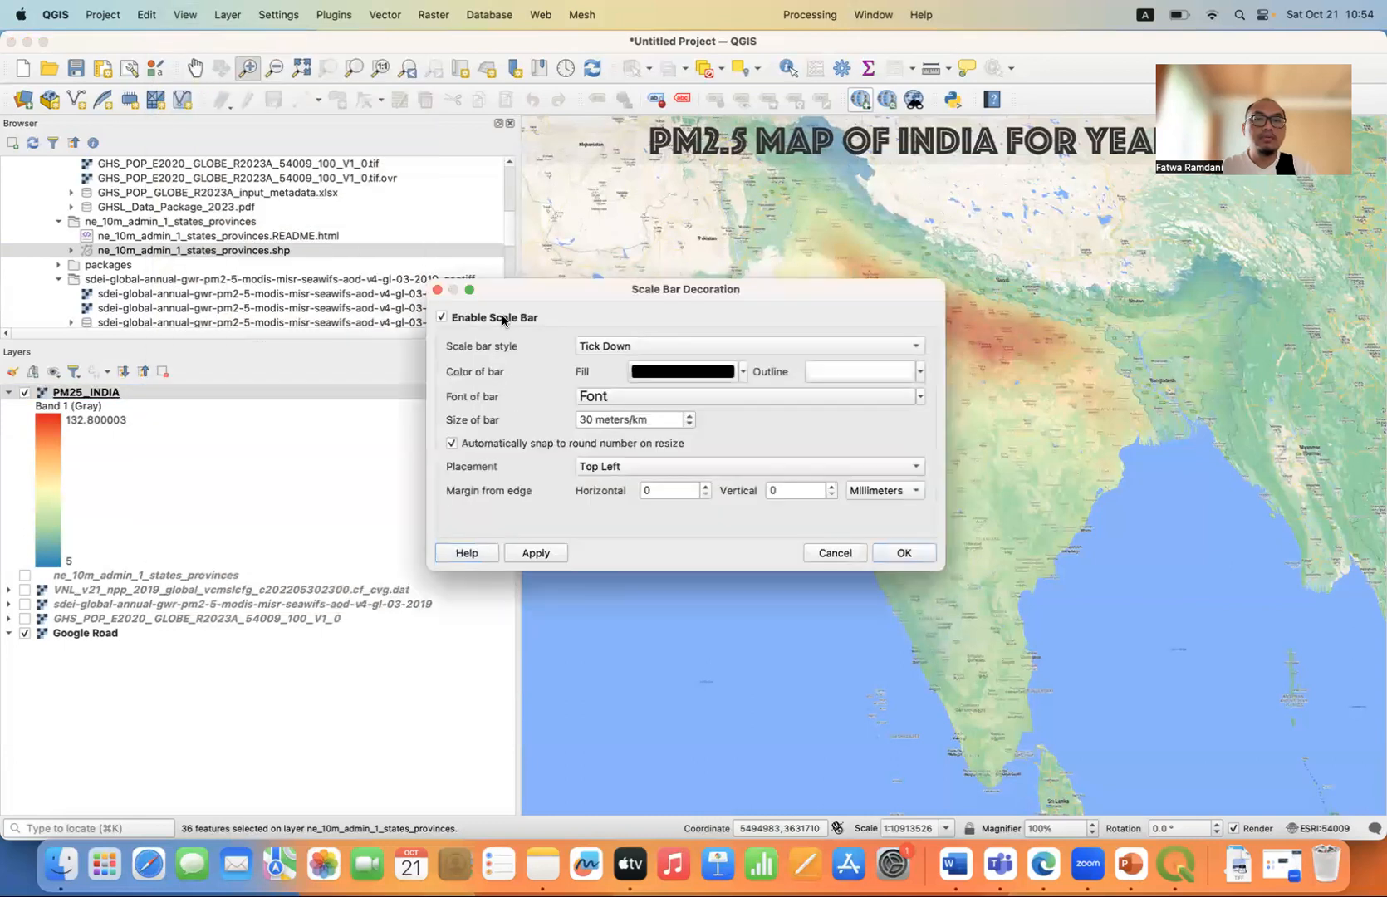
{"action": "left_click", "coordinate": [648, 468]}
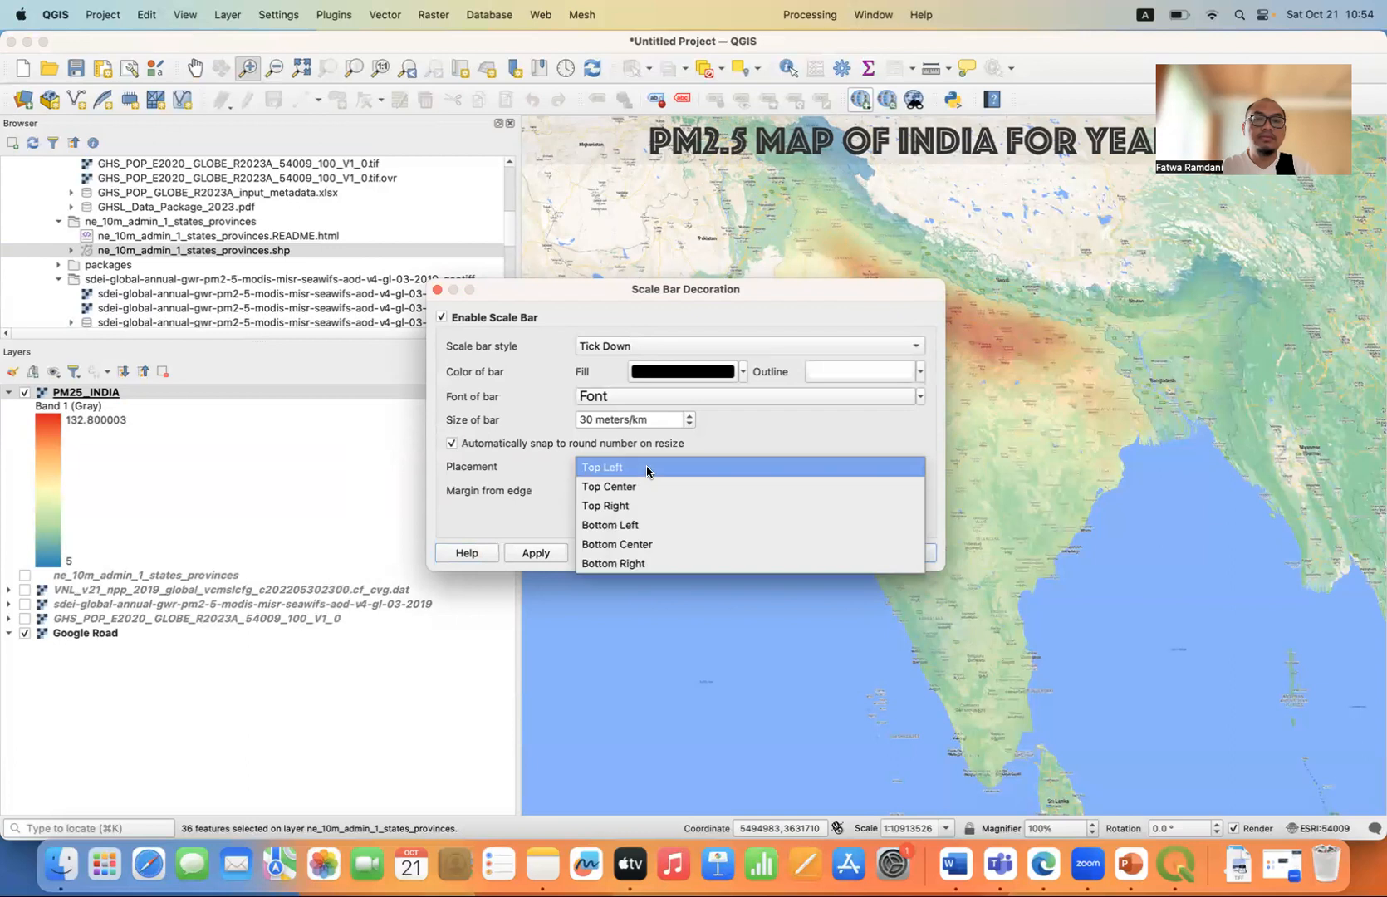
{"action": "left_click", "coordinate": [652, 563]}
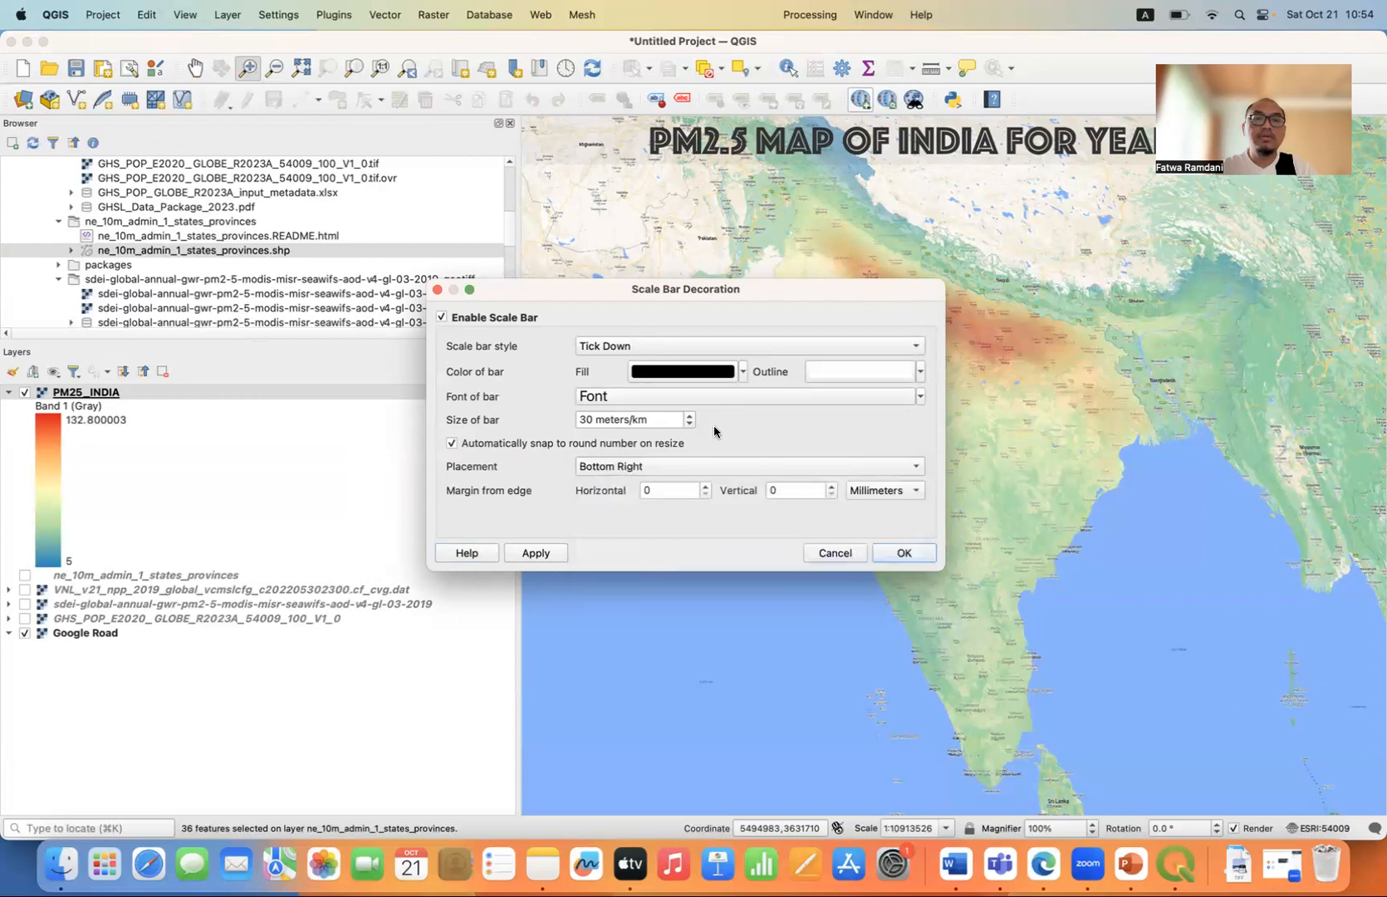
{"action": "left_click", "coordinate": [534, 554]}
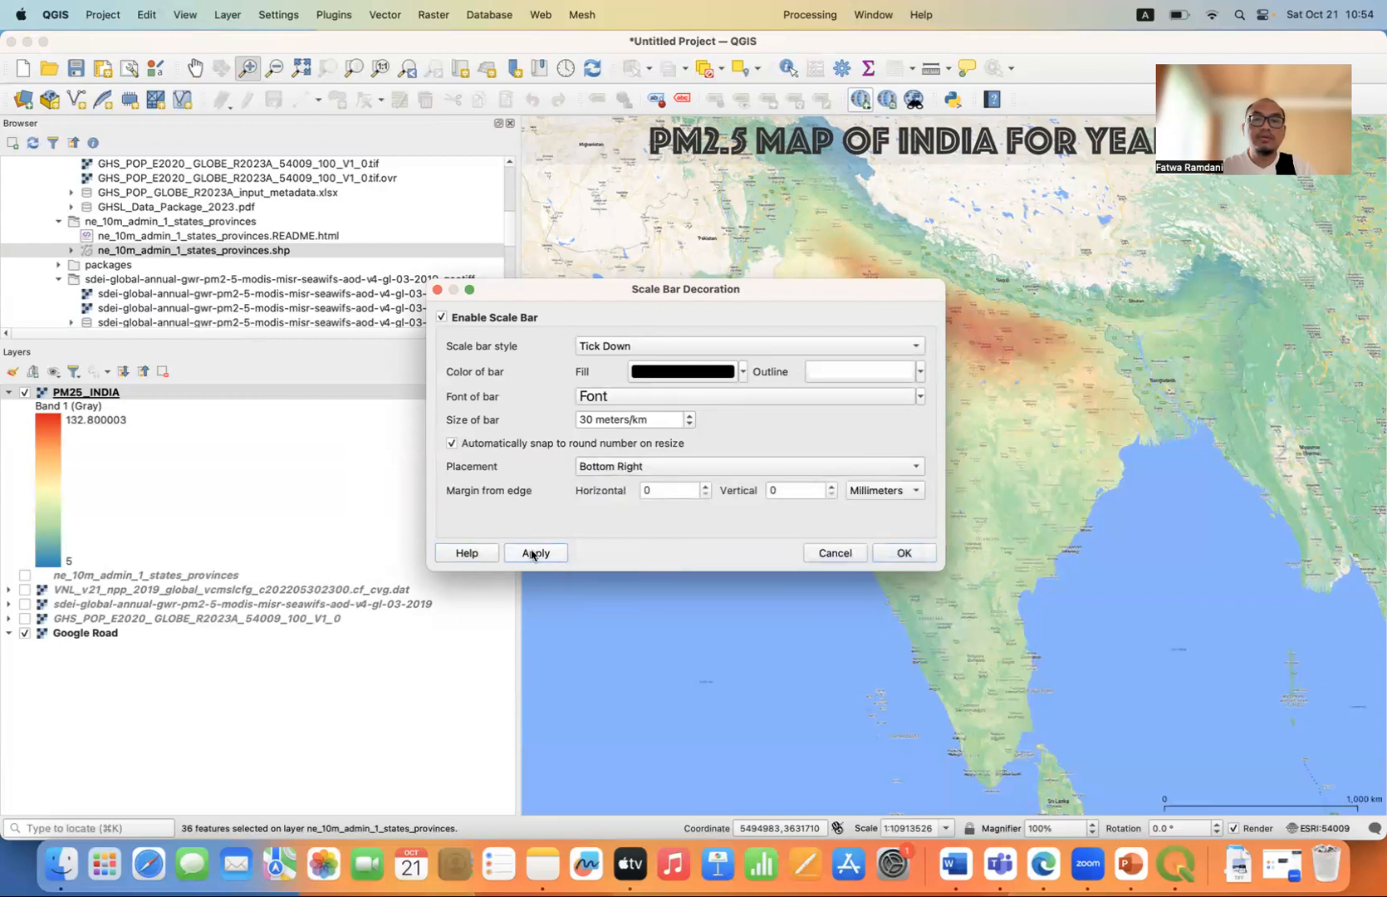
Change the scale bar style to Tick Up with a font size of 30 points, apply it and close the scale bar settings.
{"action": "left_click", "coordinate": [691, 349]}
{"action": "left_click", "coordinate": [662, 368]}
{"action": "left_click", "coordinate": [754, 402]}
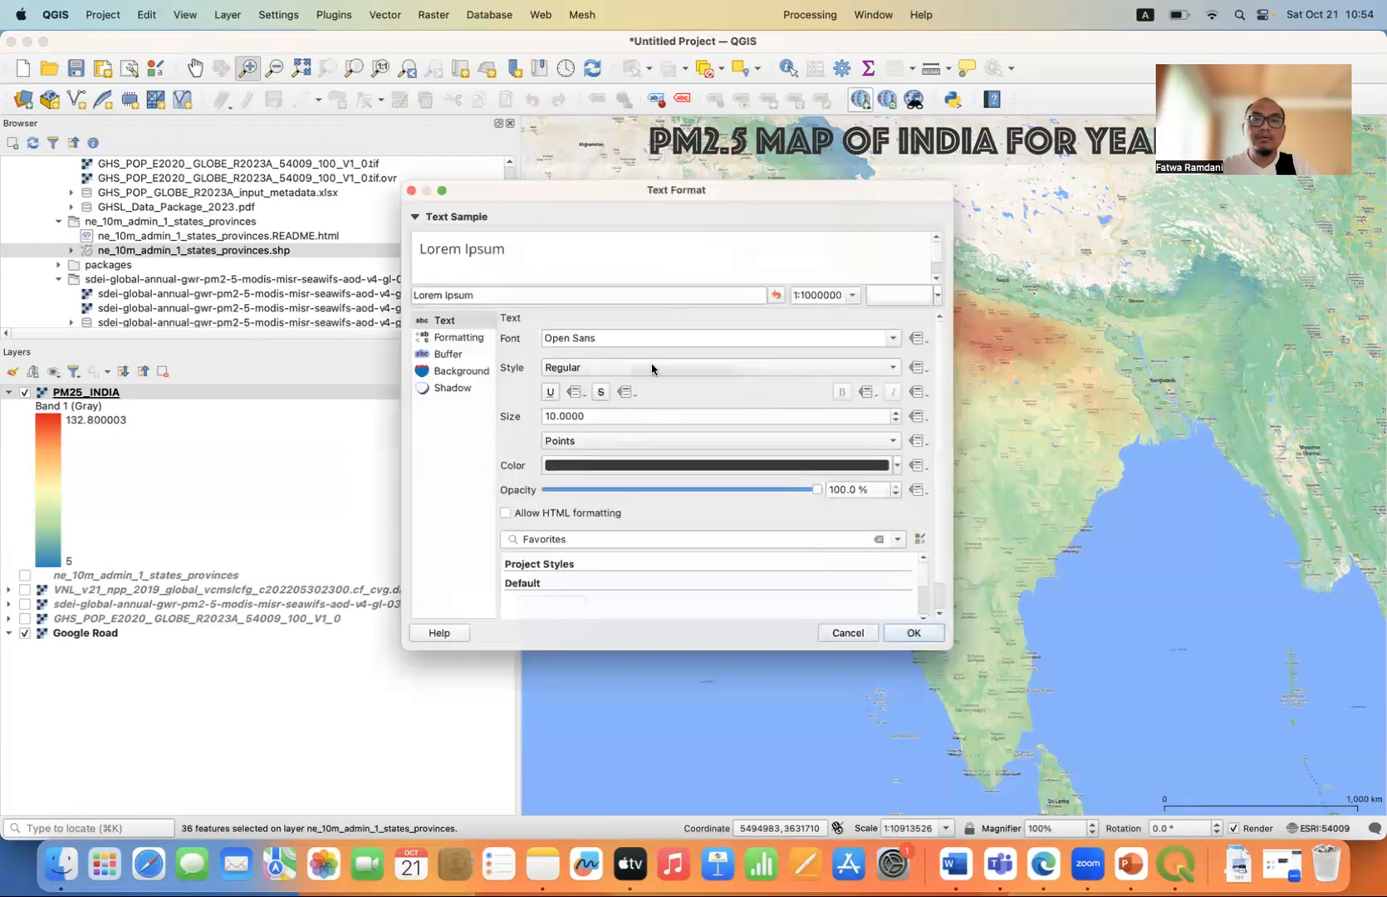
{"action": "left_click", "coordinate": [599, 415]}
{"action": "left_click_drag", "start_coordinate": [599, 416], "coordinate": [459, 420]}
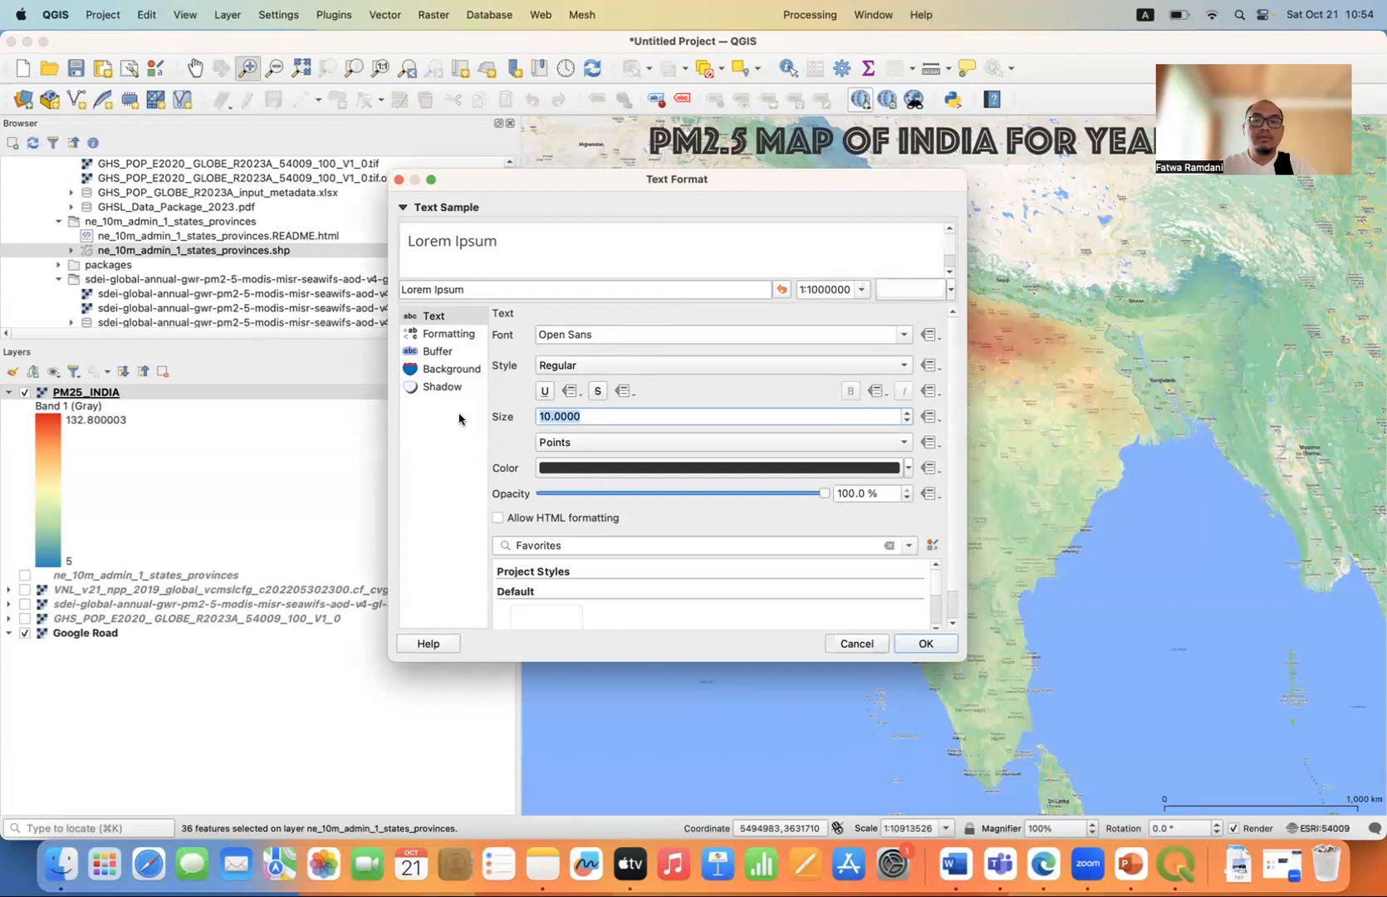
{"action": "type", "text": "30"}
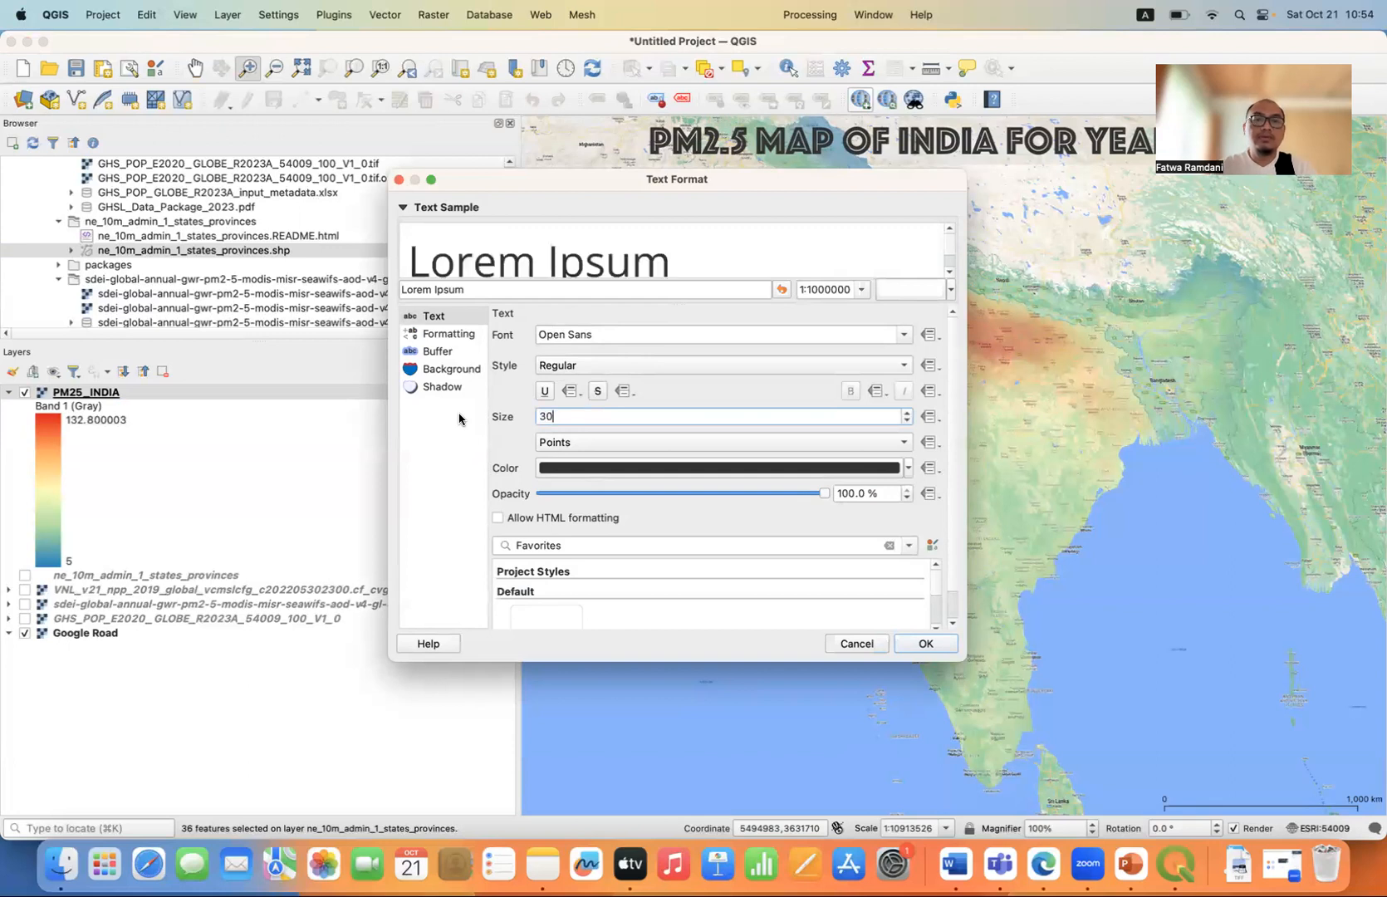
{"action": "left_click", "coordinate": [935, 644]}
{"action": "left_click", "coordinate": [549, 551]}
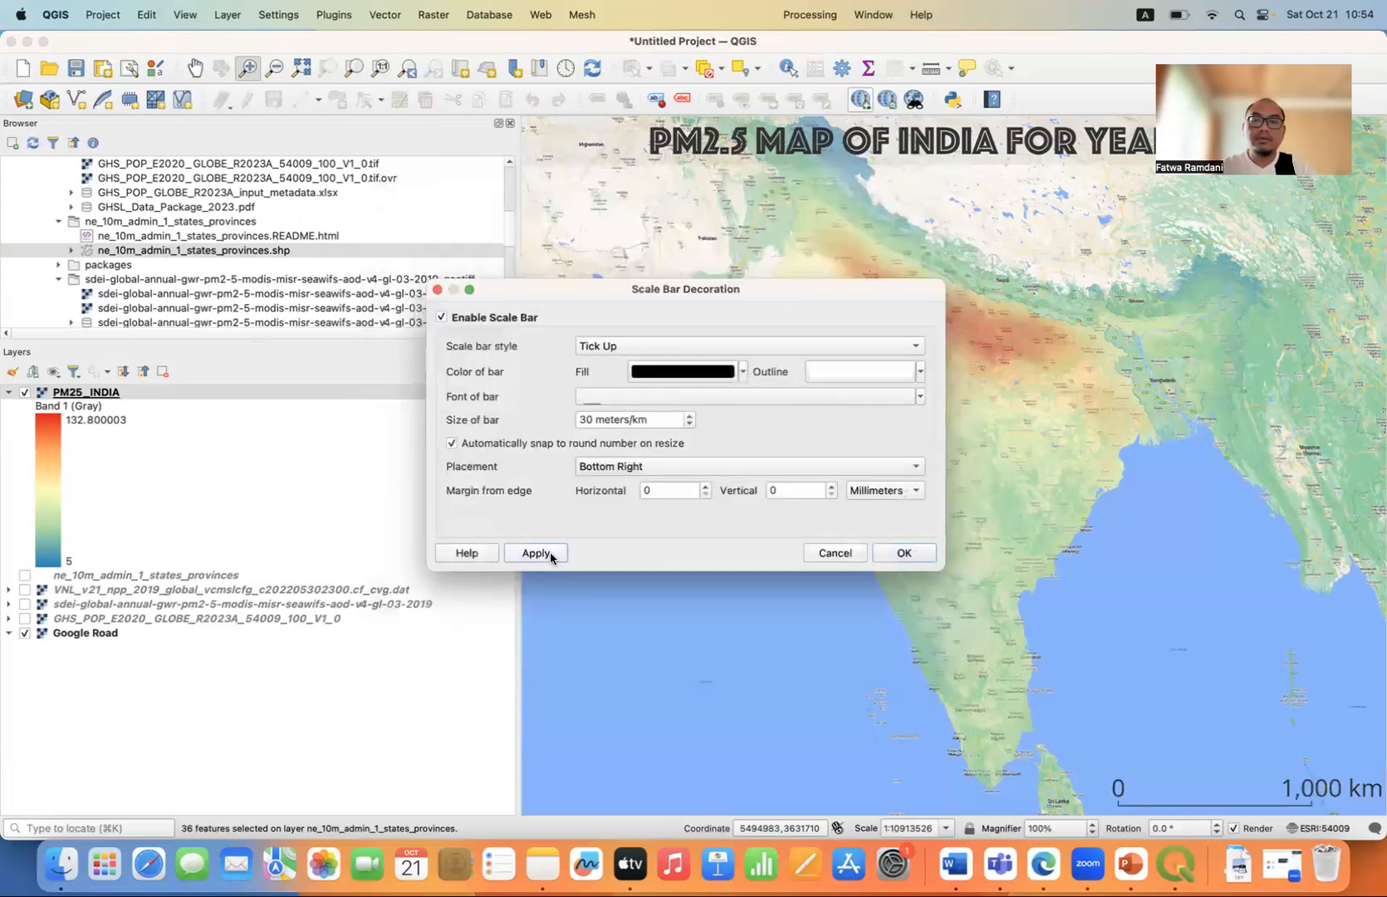
{"action": "left_click", "coordinate": [888, 561]}
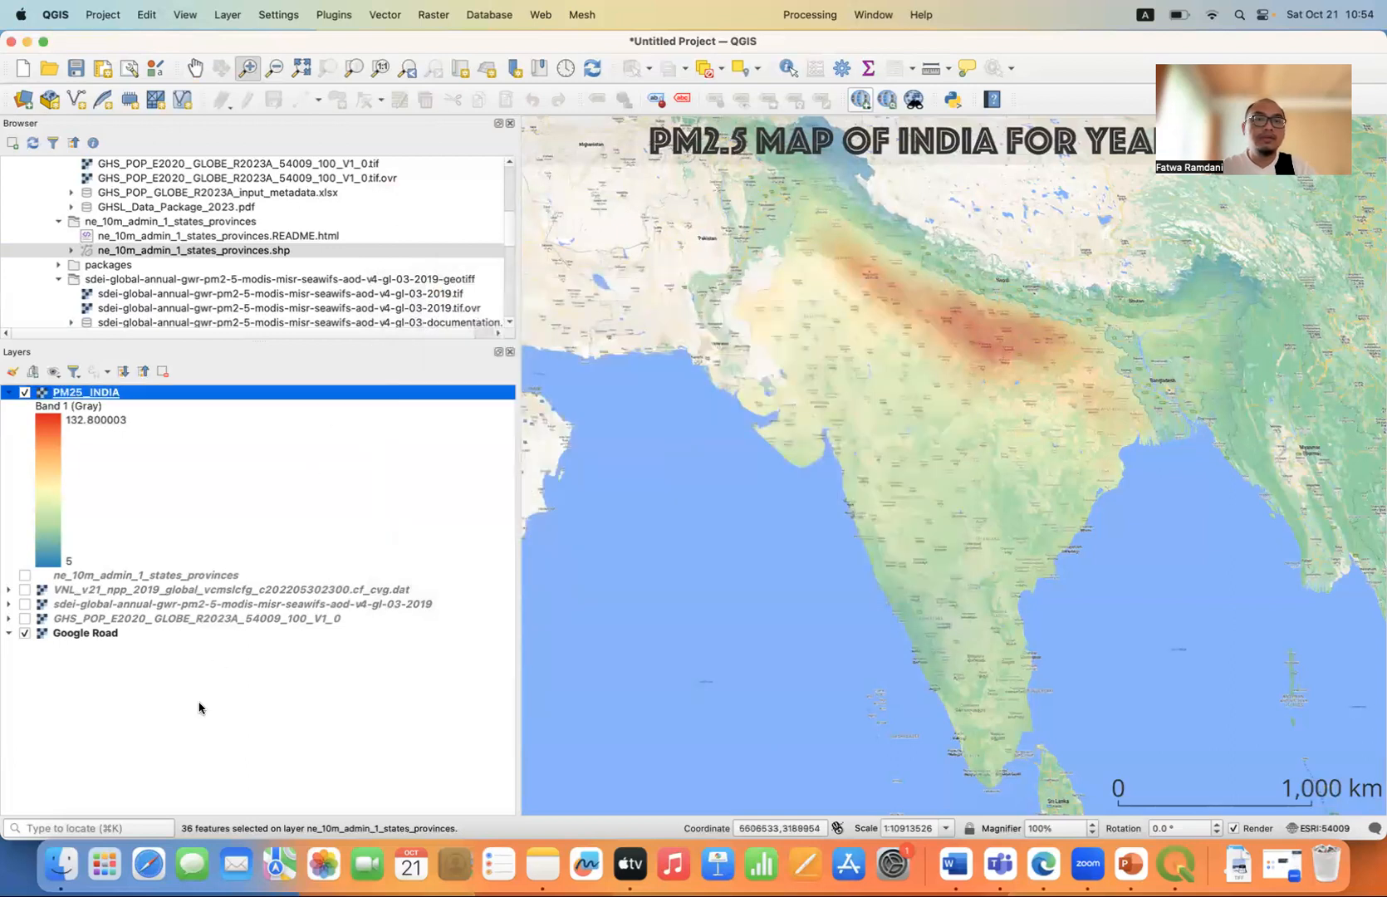
Copy the current map view with its decorations to the clipboard using the map-to-image export at 72 dpi.
{"action": "left_click", "coordinate": [102, 15]}
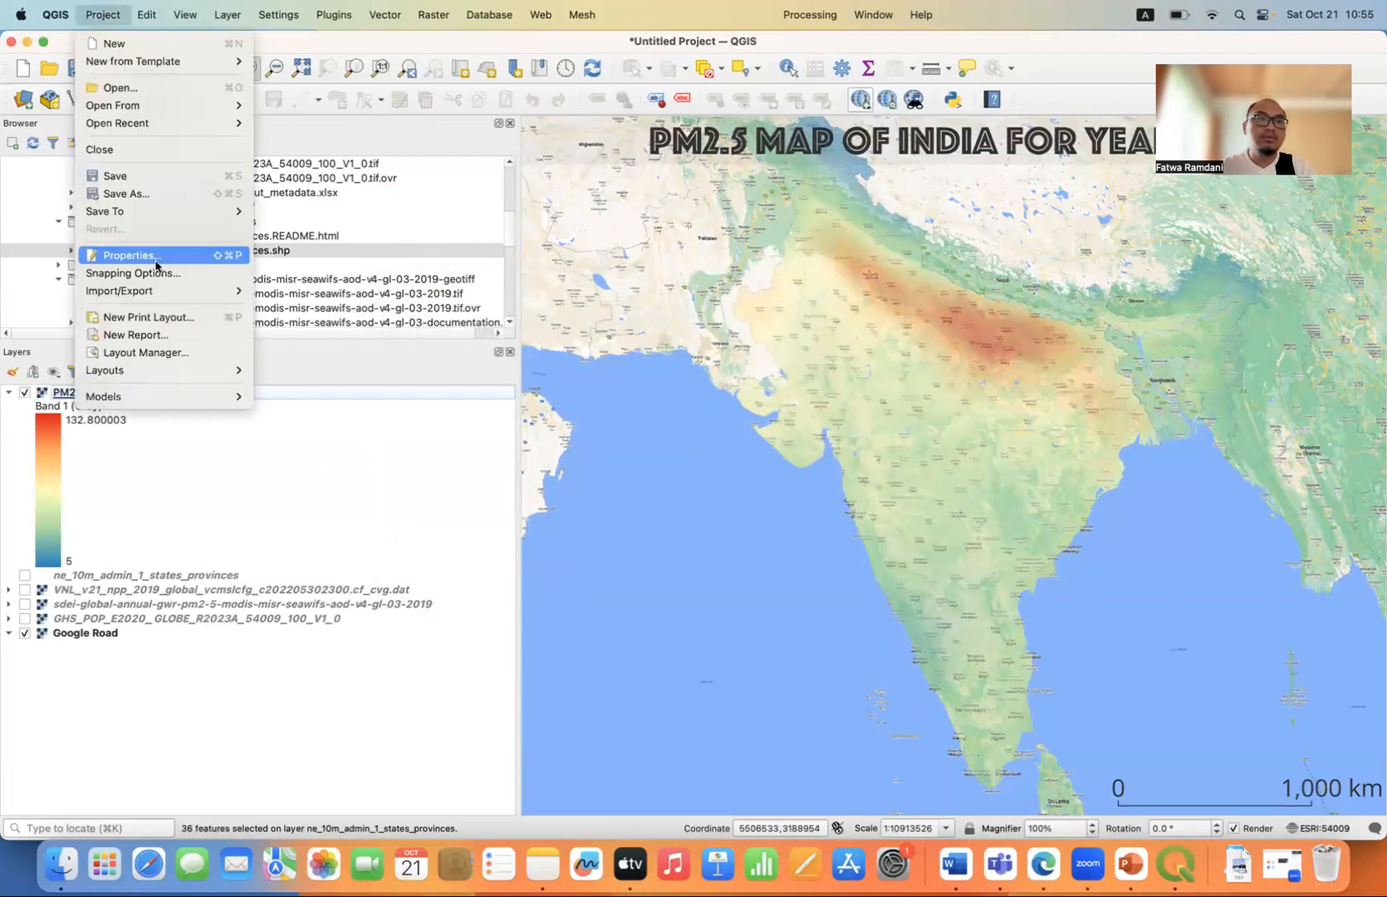
{"action": "mouse_move", "coordinate": [172, 299]}
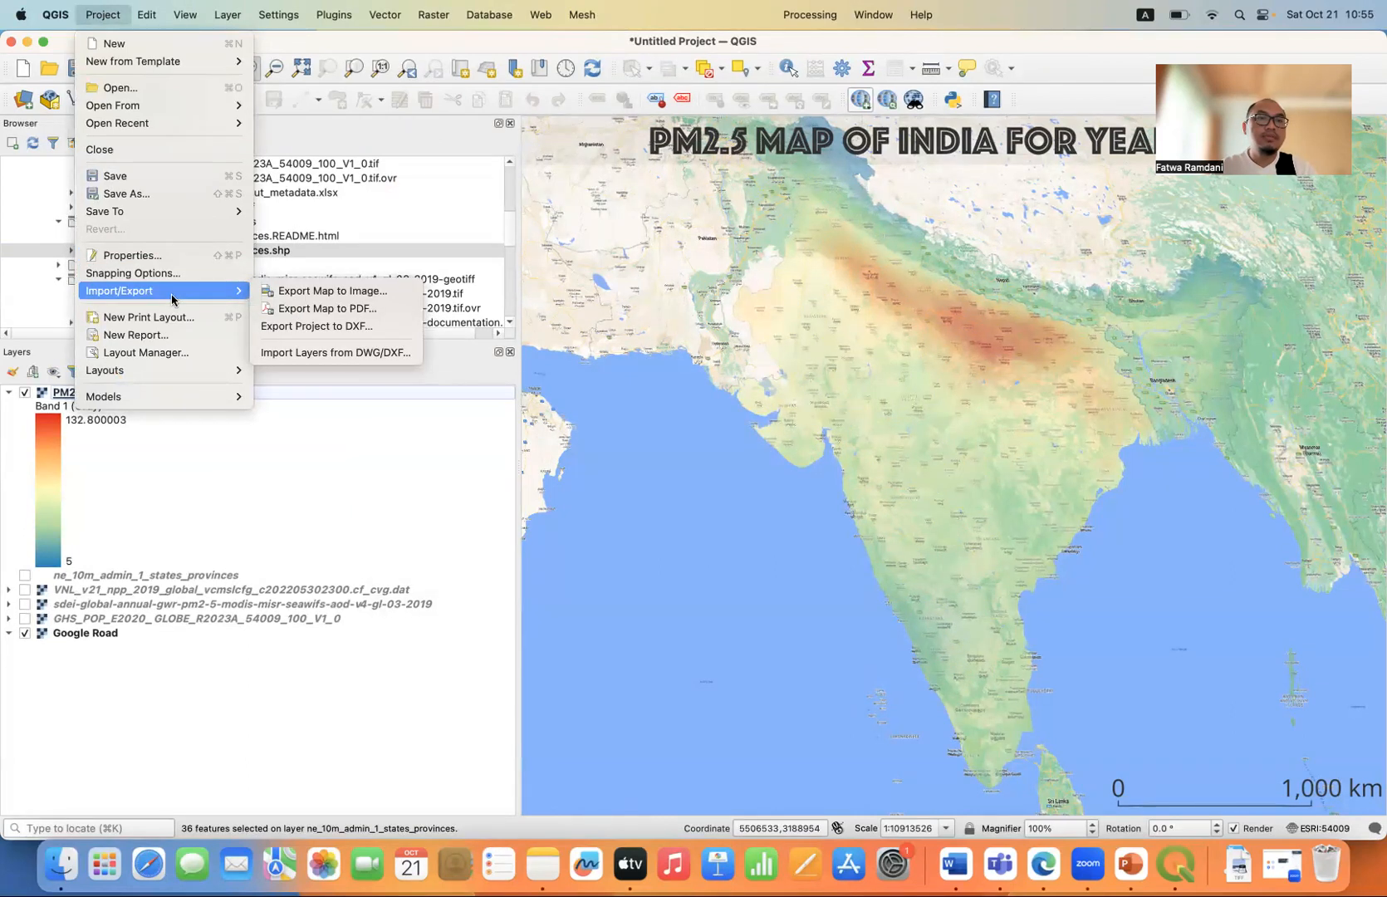
{"action": "left_click", "coordinate": [328, 297]}
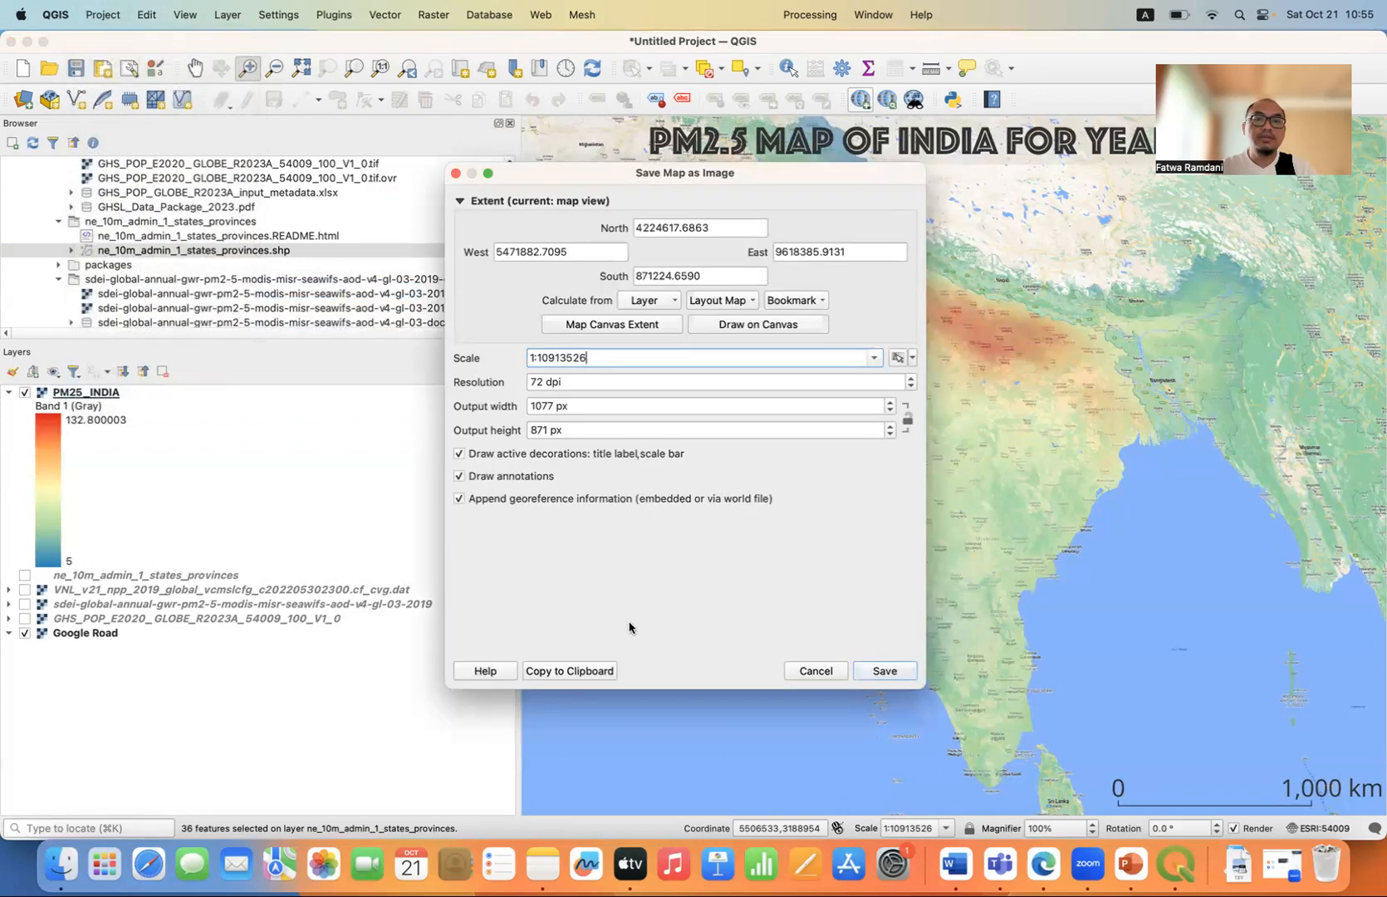
{"action": "left_click", "coordinate": [575, 672]}
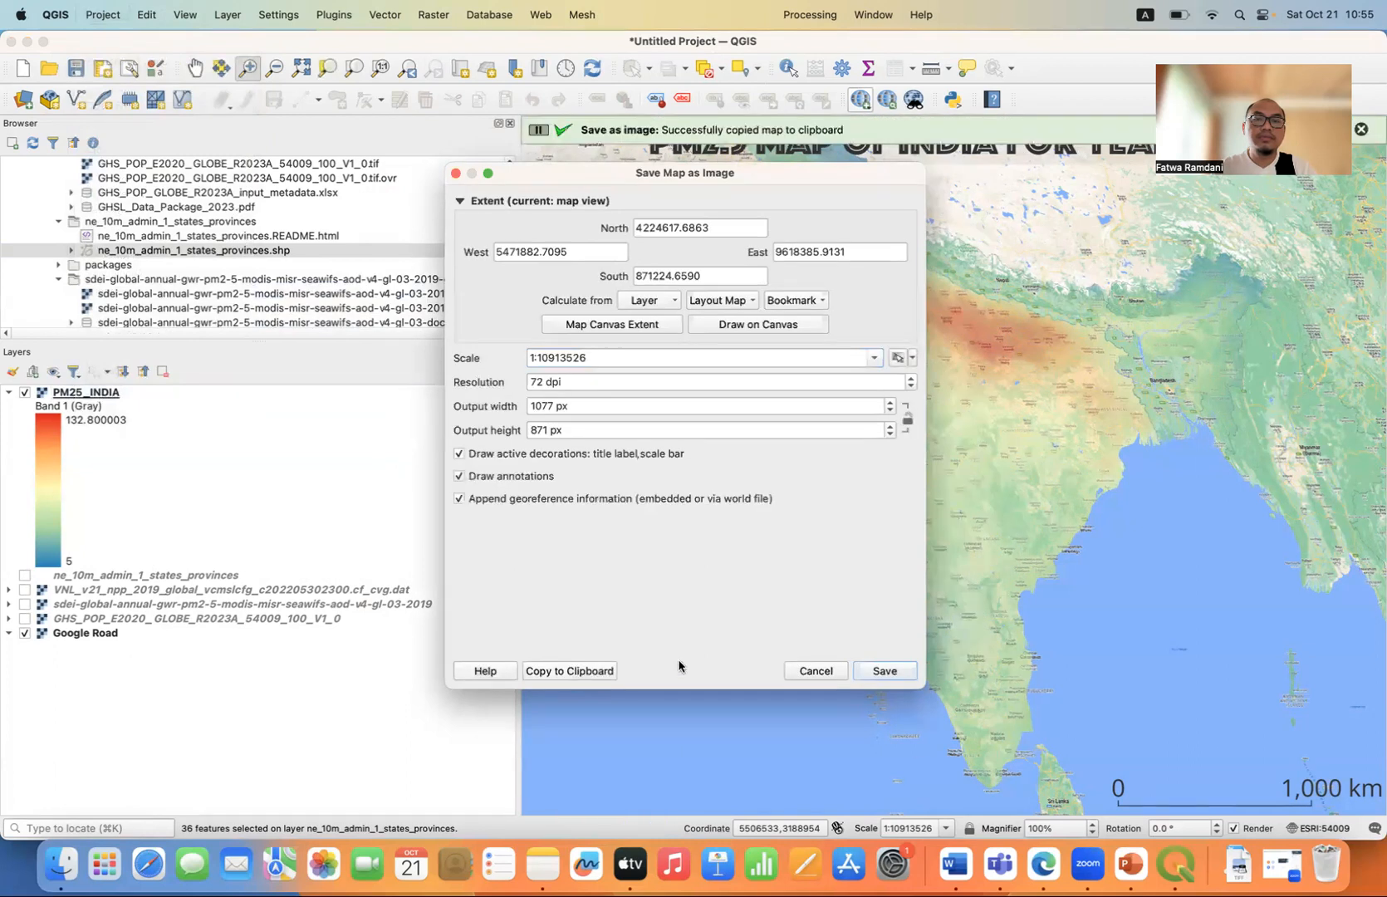
Switch to PowerPoint, create a blank presentation and paste the copied map image onto its first slide.
{"action": "left_click", "coordinate": [1131, 866]}
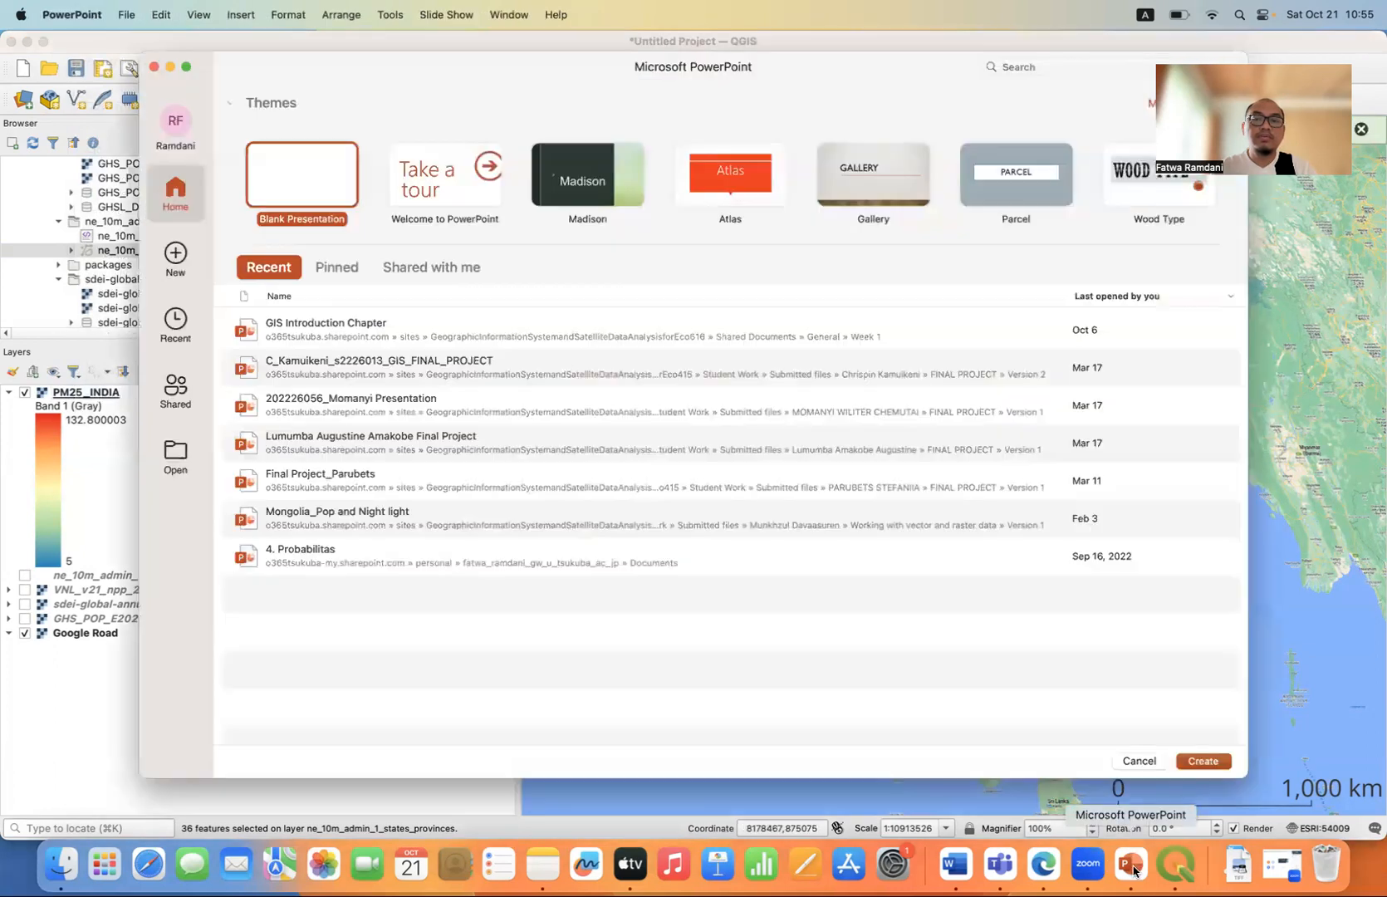
{"action": "double_click", "coordinate": [294, 179]}
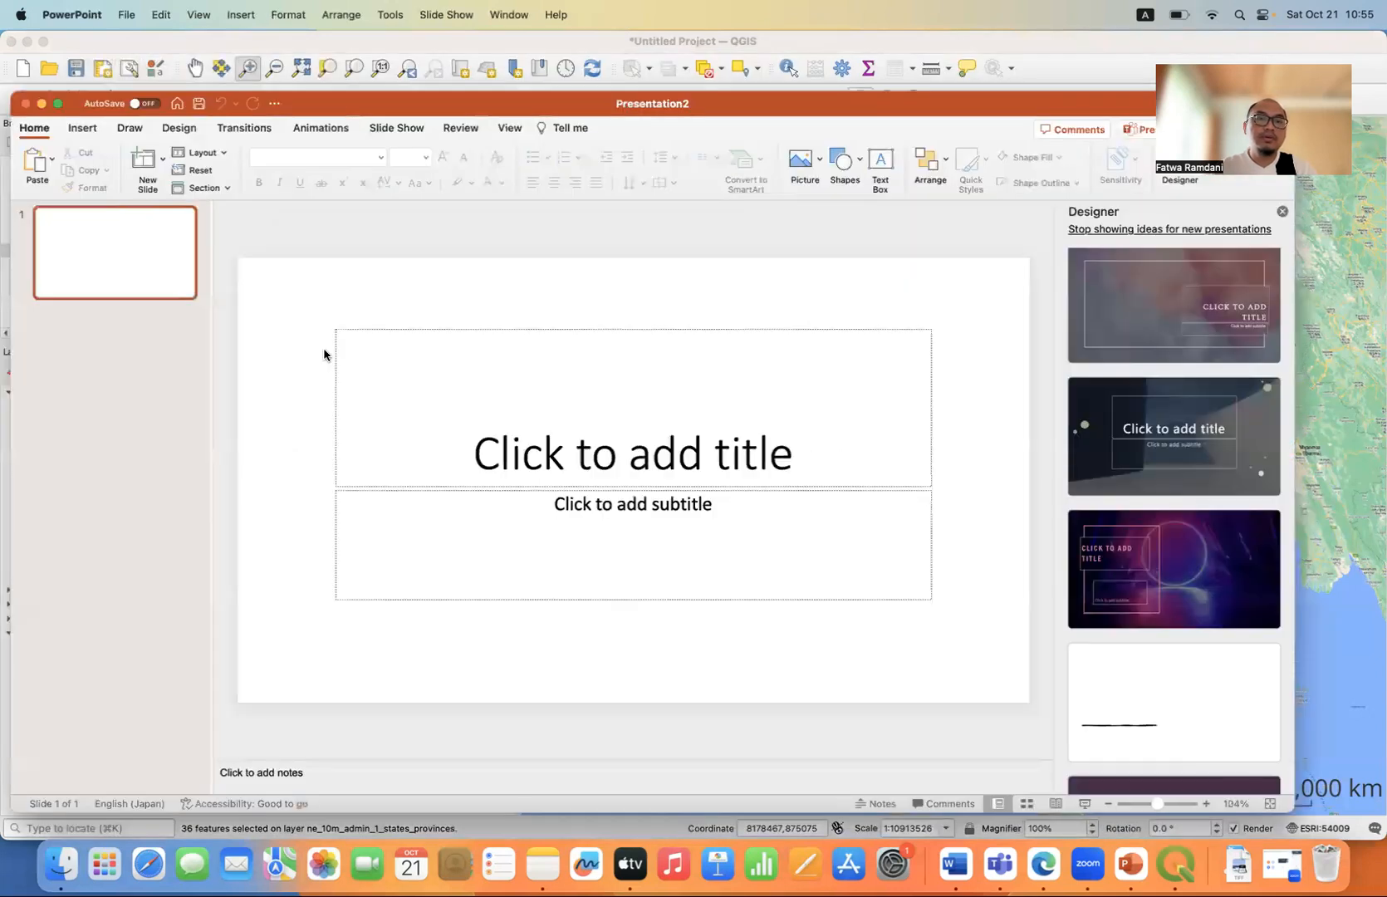
{"action": "key", "text": "super+v"}
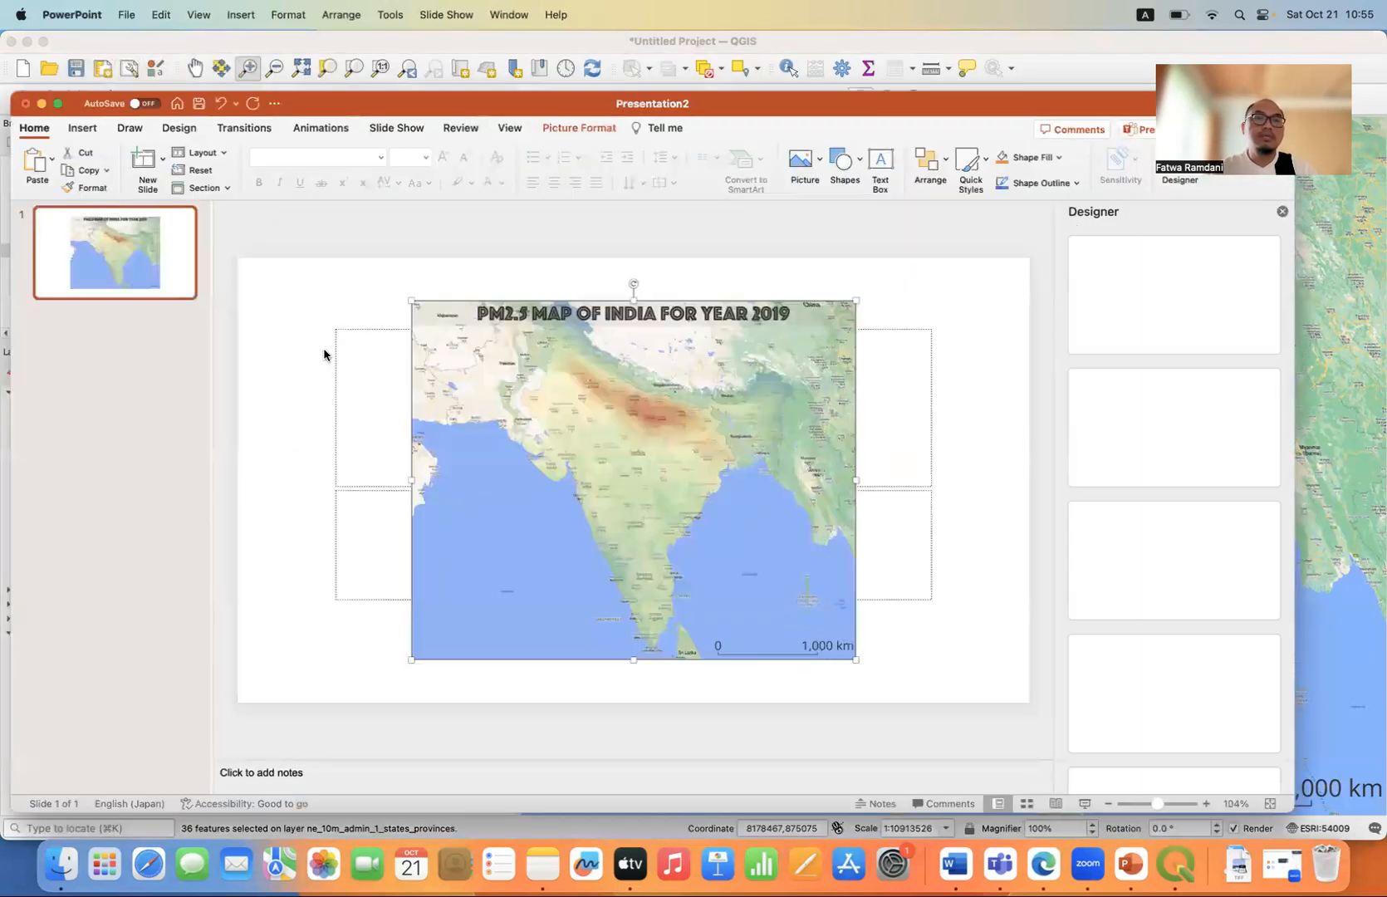